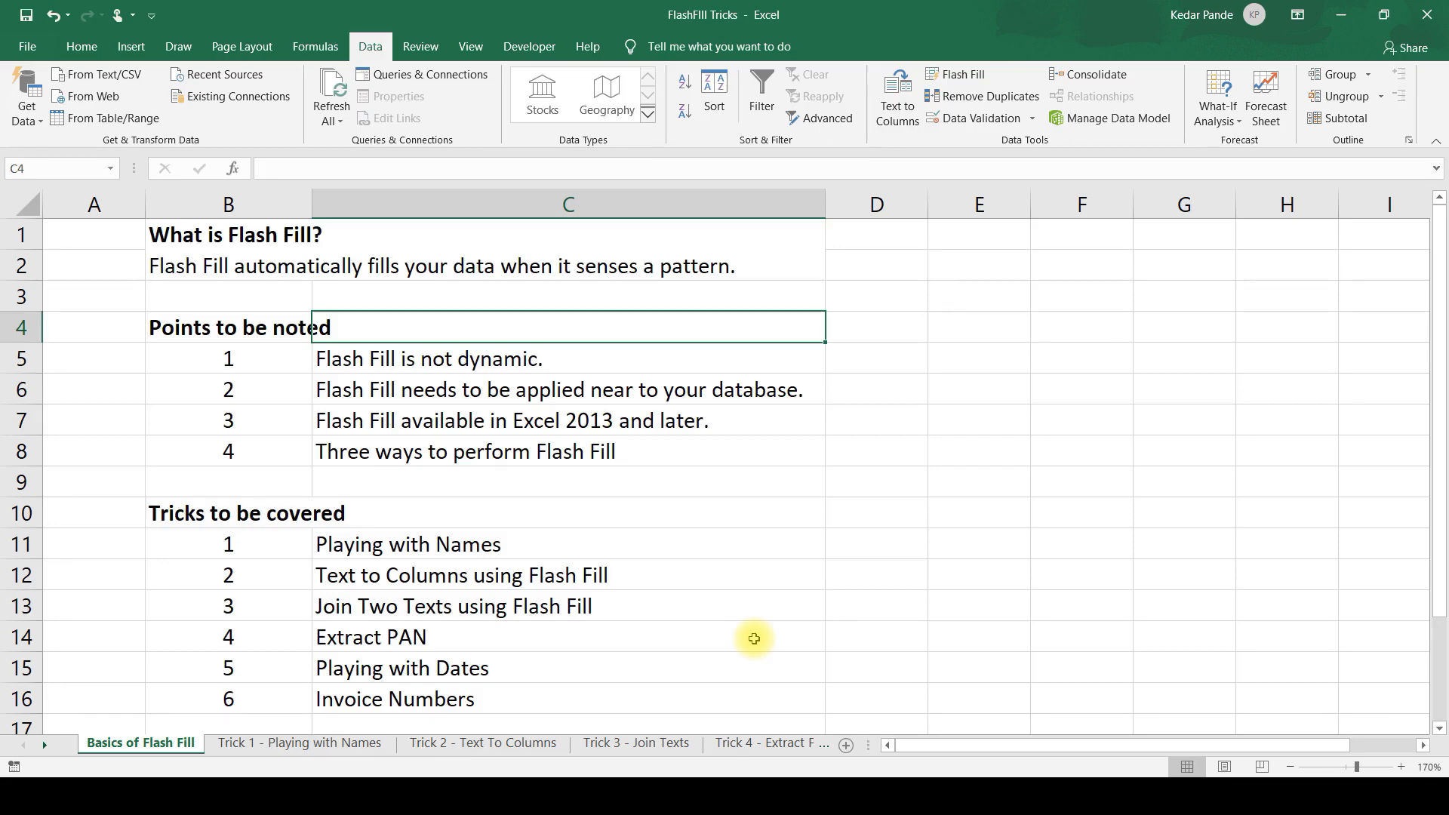
Look over the Flash Fill definition and the section headings on the Basics of Flash Fill sheet.
key("Left")
key("Up")
key("Up")
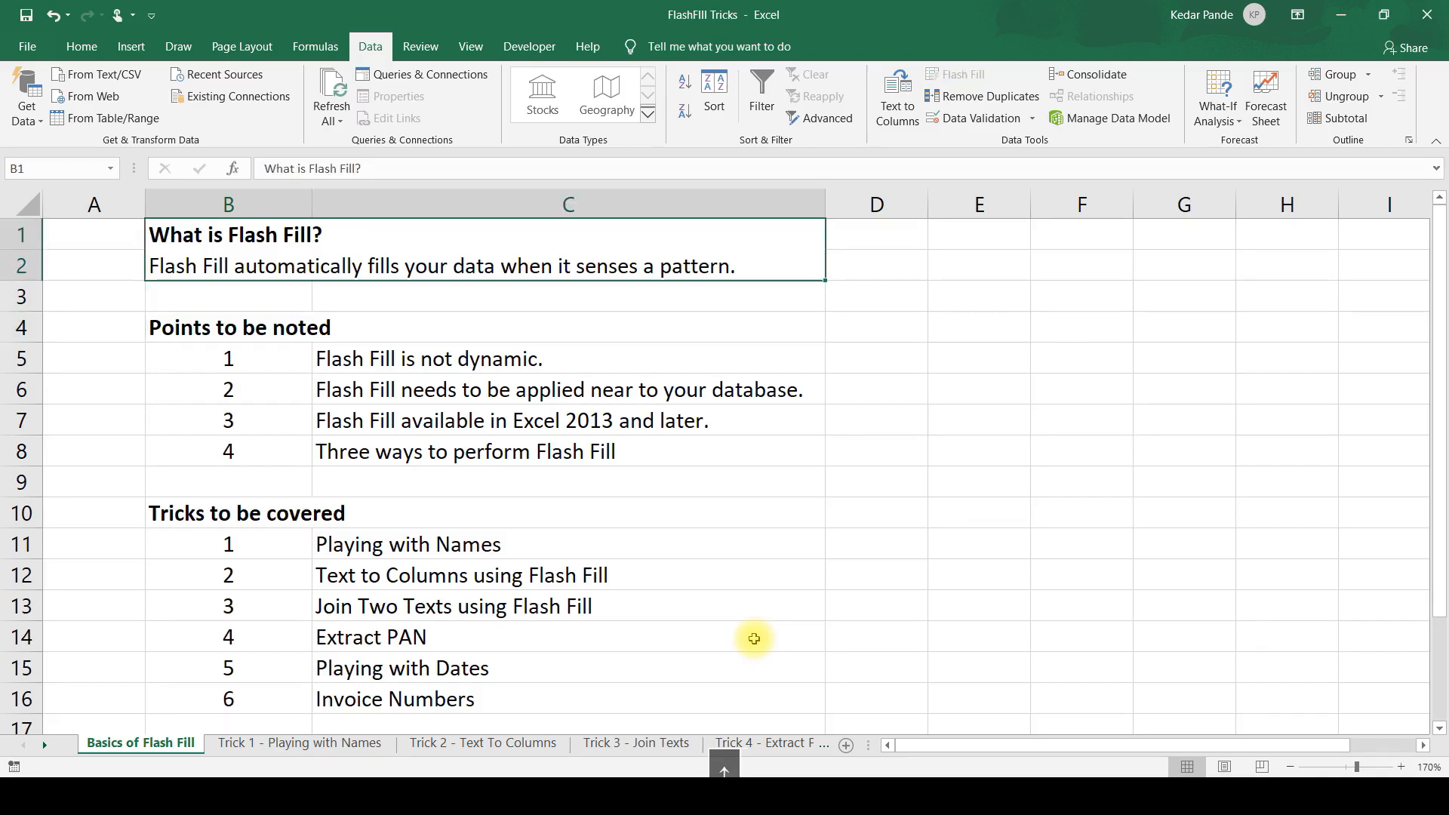
key("Down")
key("Down")
key("Down")
key("Down")
key("Down")
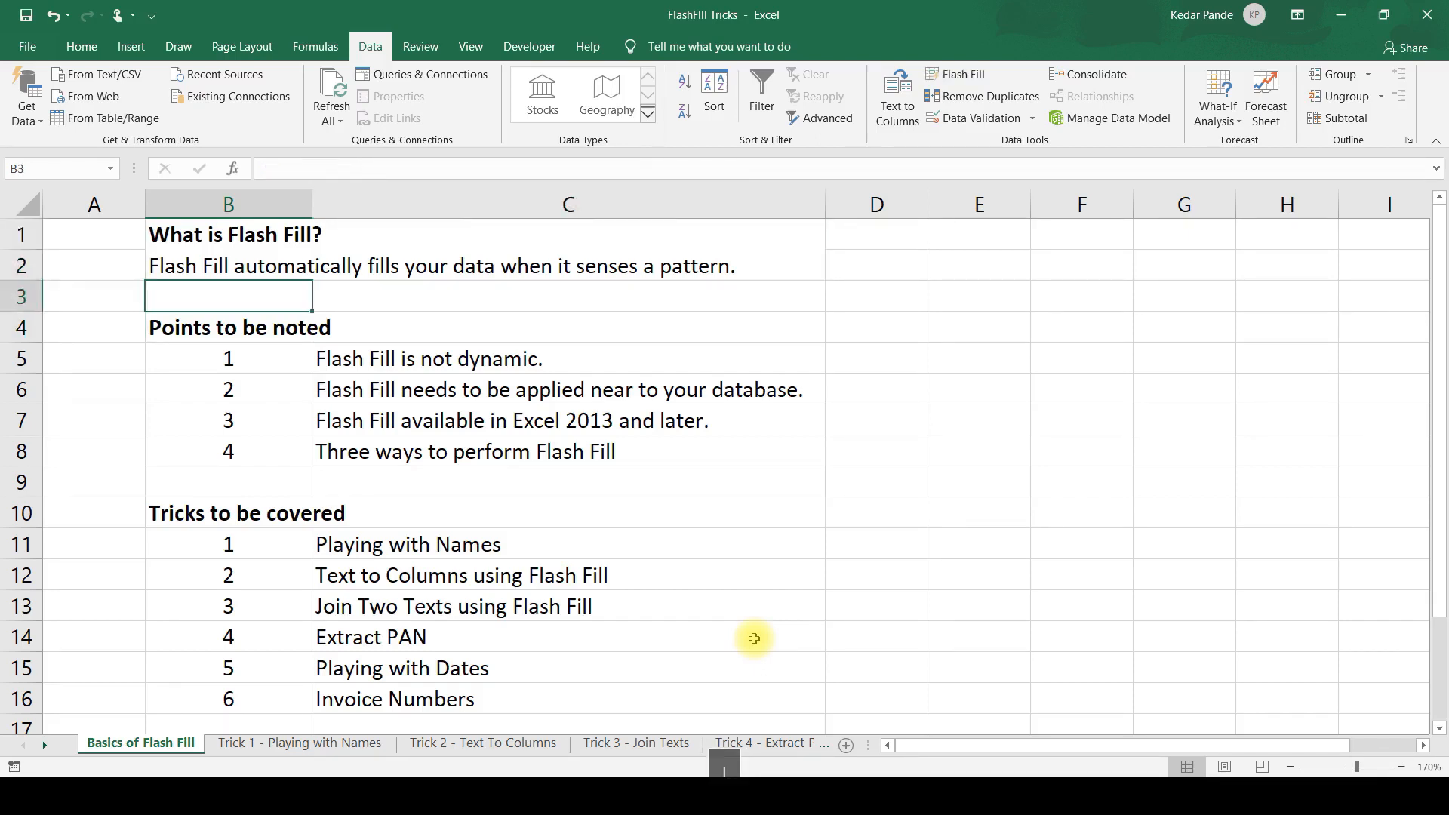
key("Down")
key("Down")
key("Down")
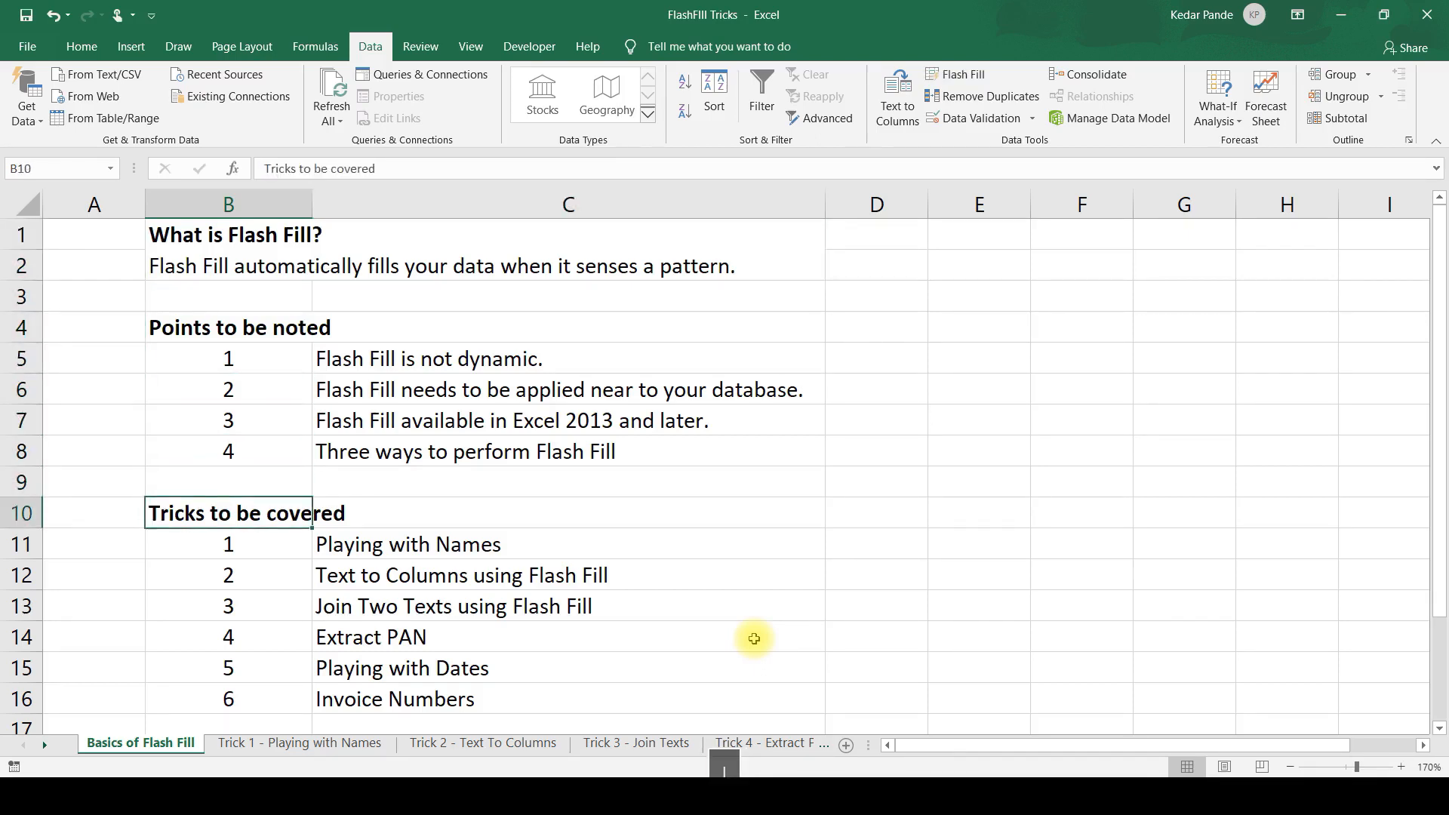
Go through the list of tricks to be covered, from Playing with Names to Invoice Numbers.
key("Right")
key("Down")
key("Down")
key("Down")
key("Down")
key("Down")
key("Down")
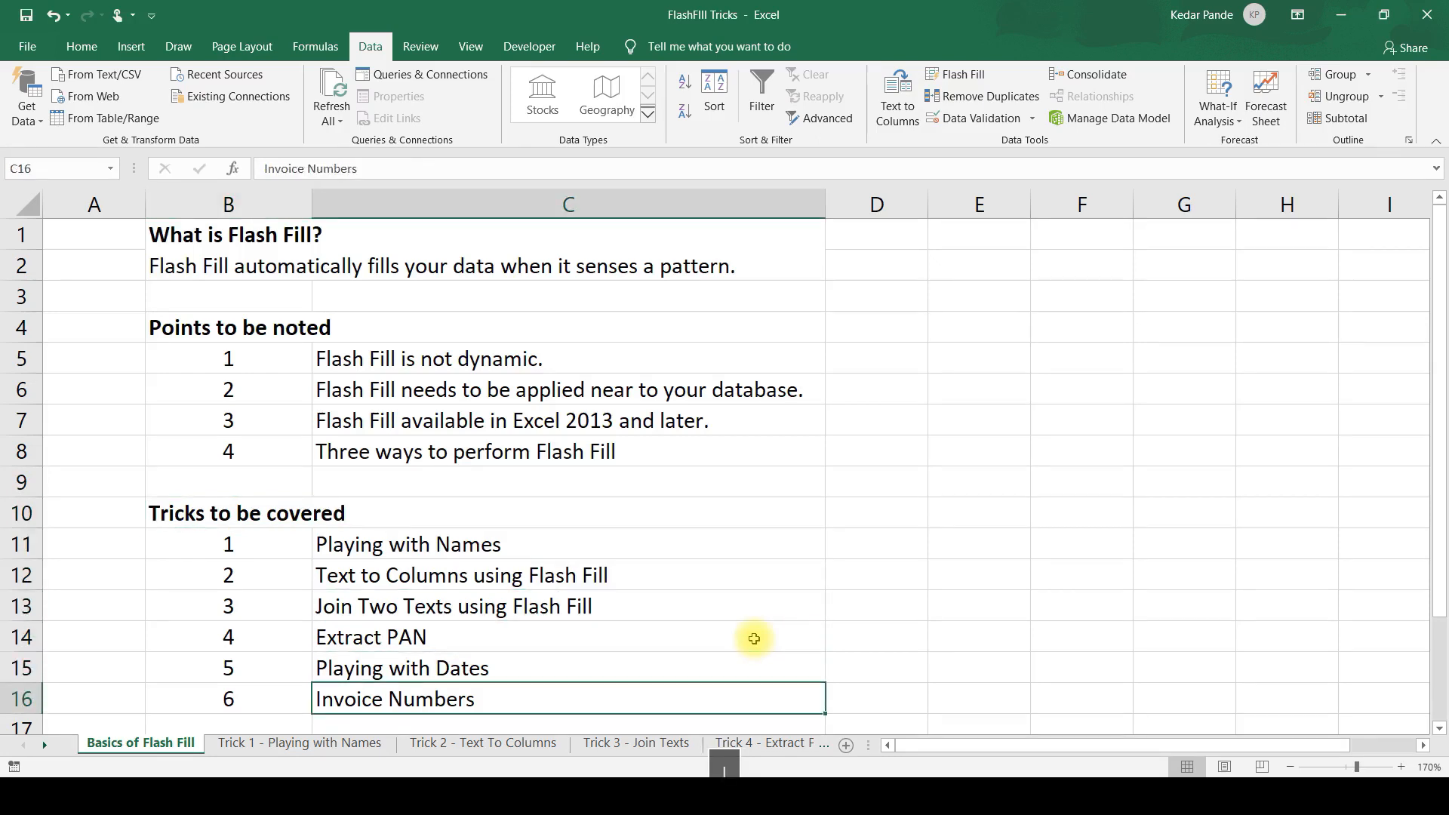
key("Up")
key("Up")
key("Up")
key("Up")
key("Up")
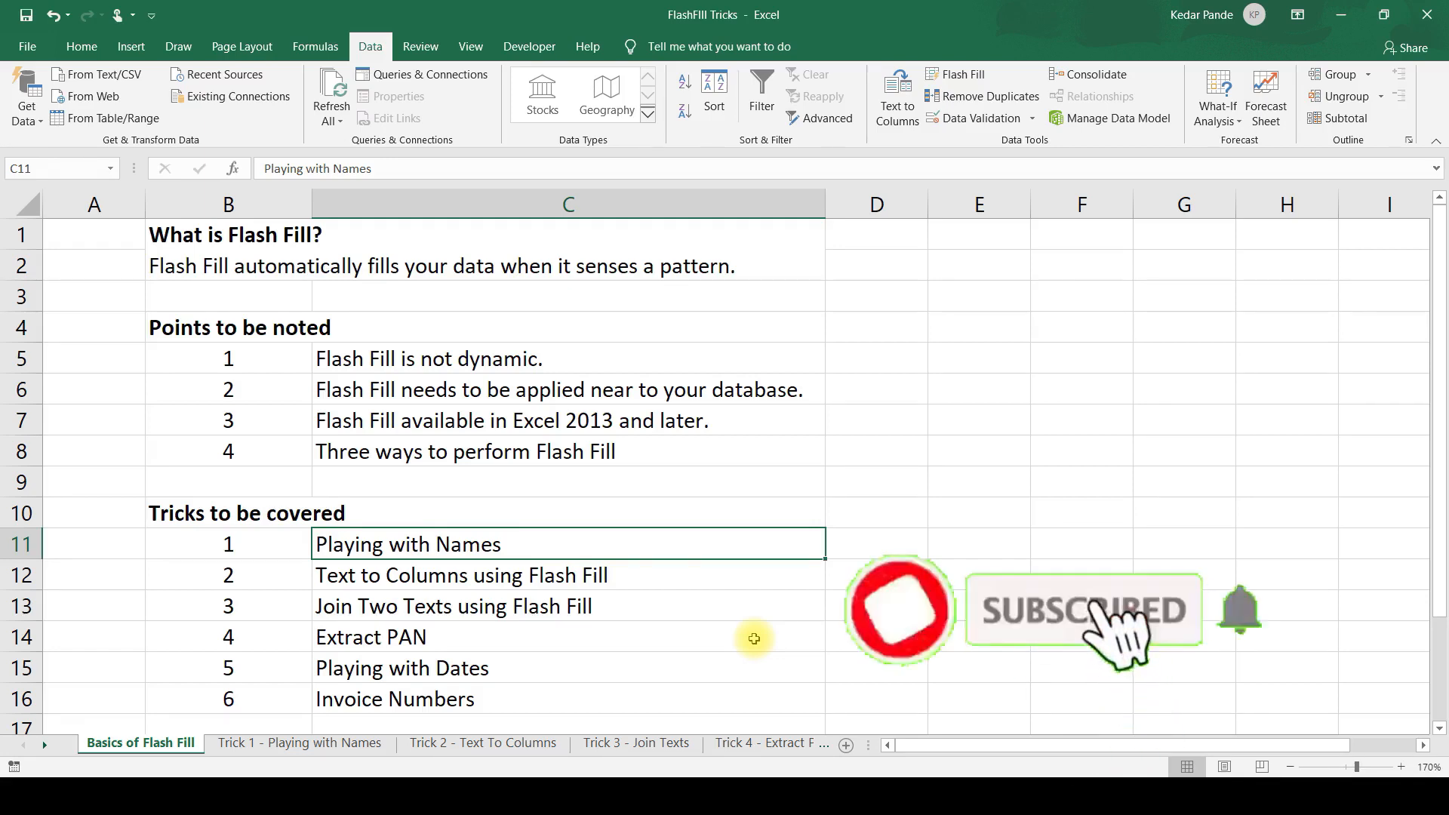
Read the definition of Flash Fill again and examine the empty cells beside the points to be noted.
key("Up")
key("Up")
key("Up")
key("Up")
key("Up")
key("Up")
key("Up")
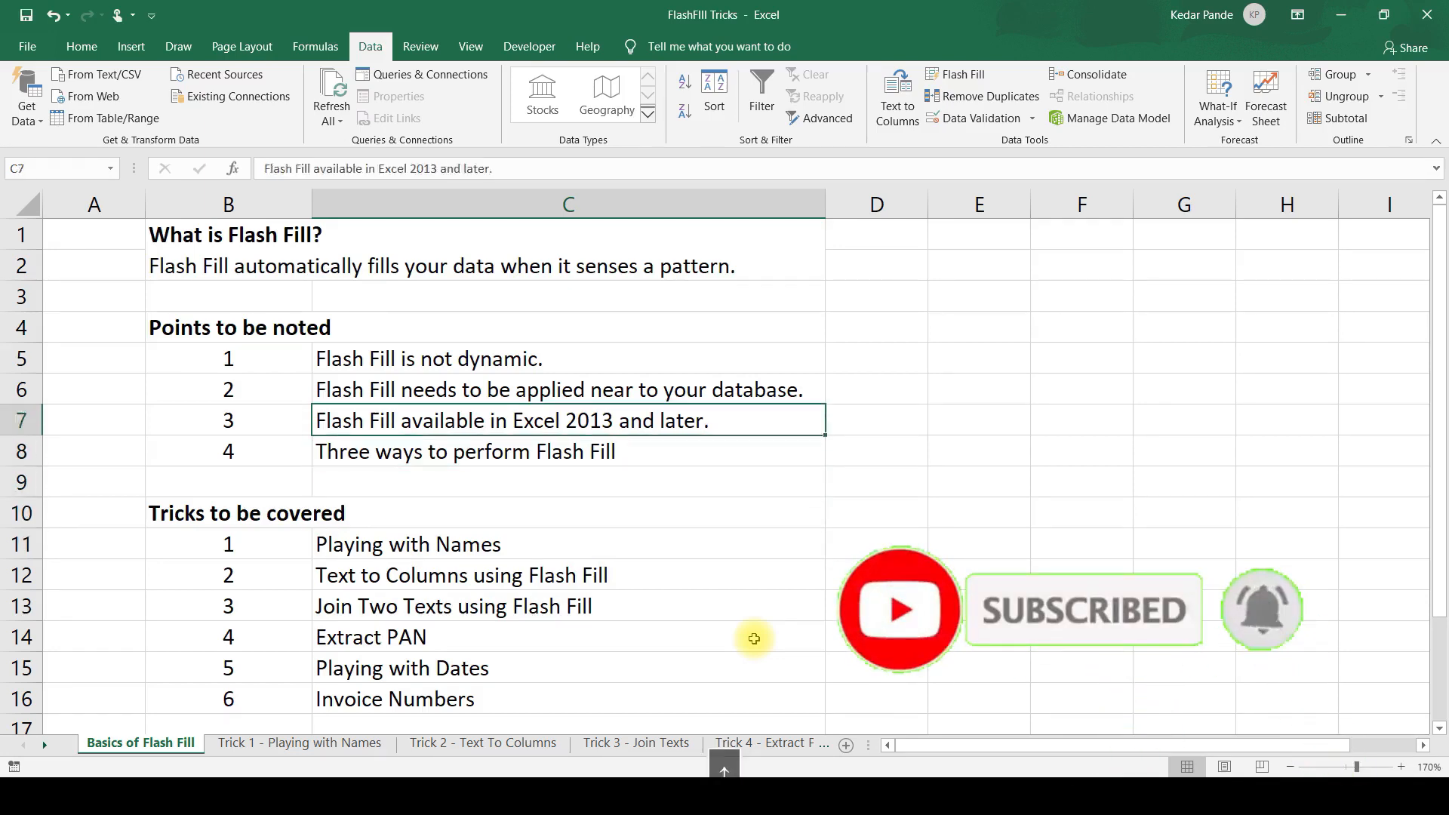
key("Left")
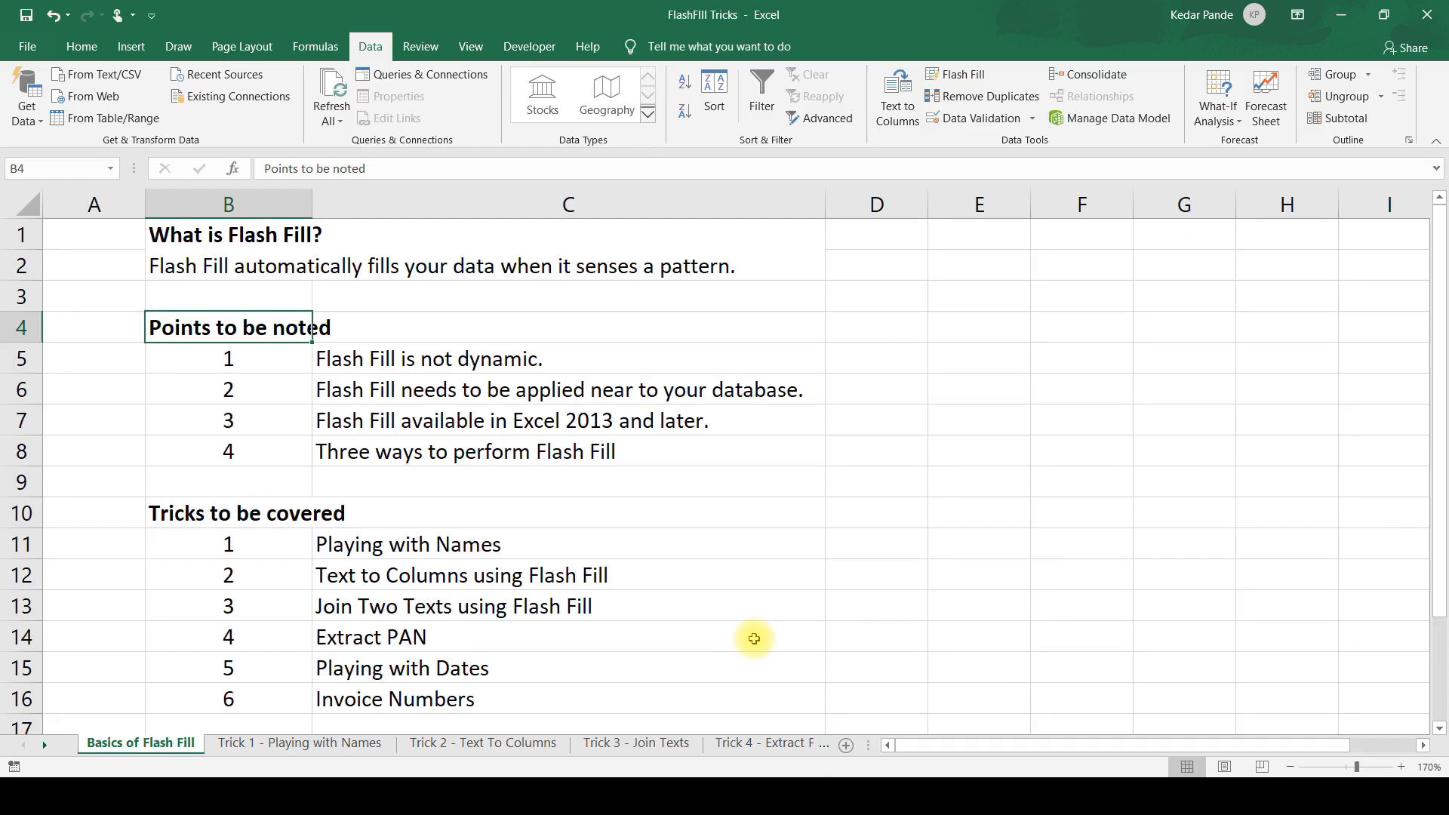
key("Up")
key("Up")
key("Up")
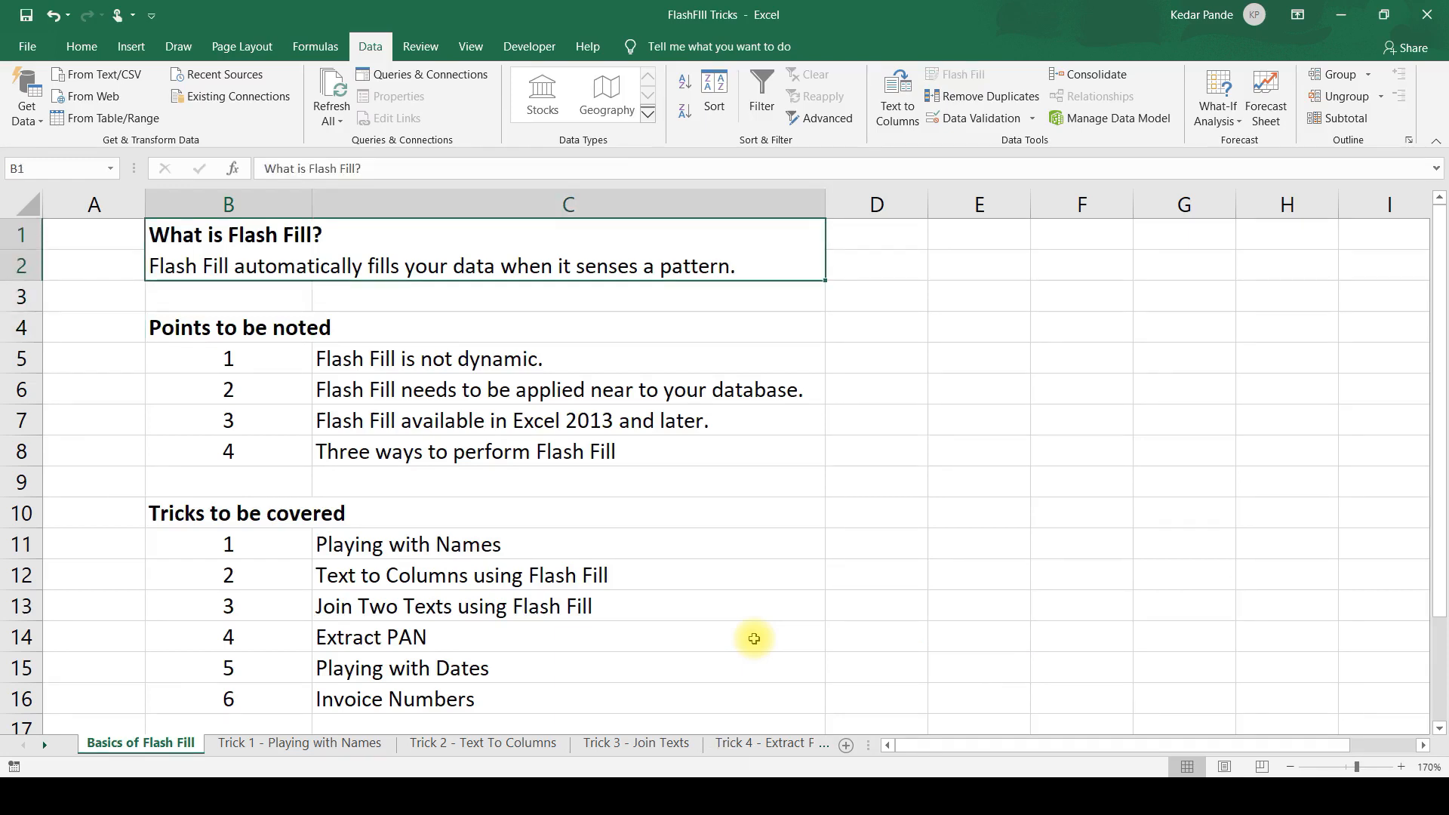
key("Down")
key("Down")
key("Down")
key("Down")
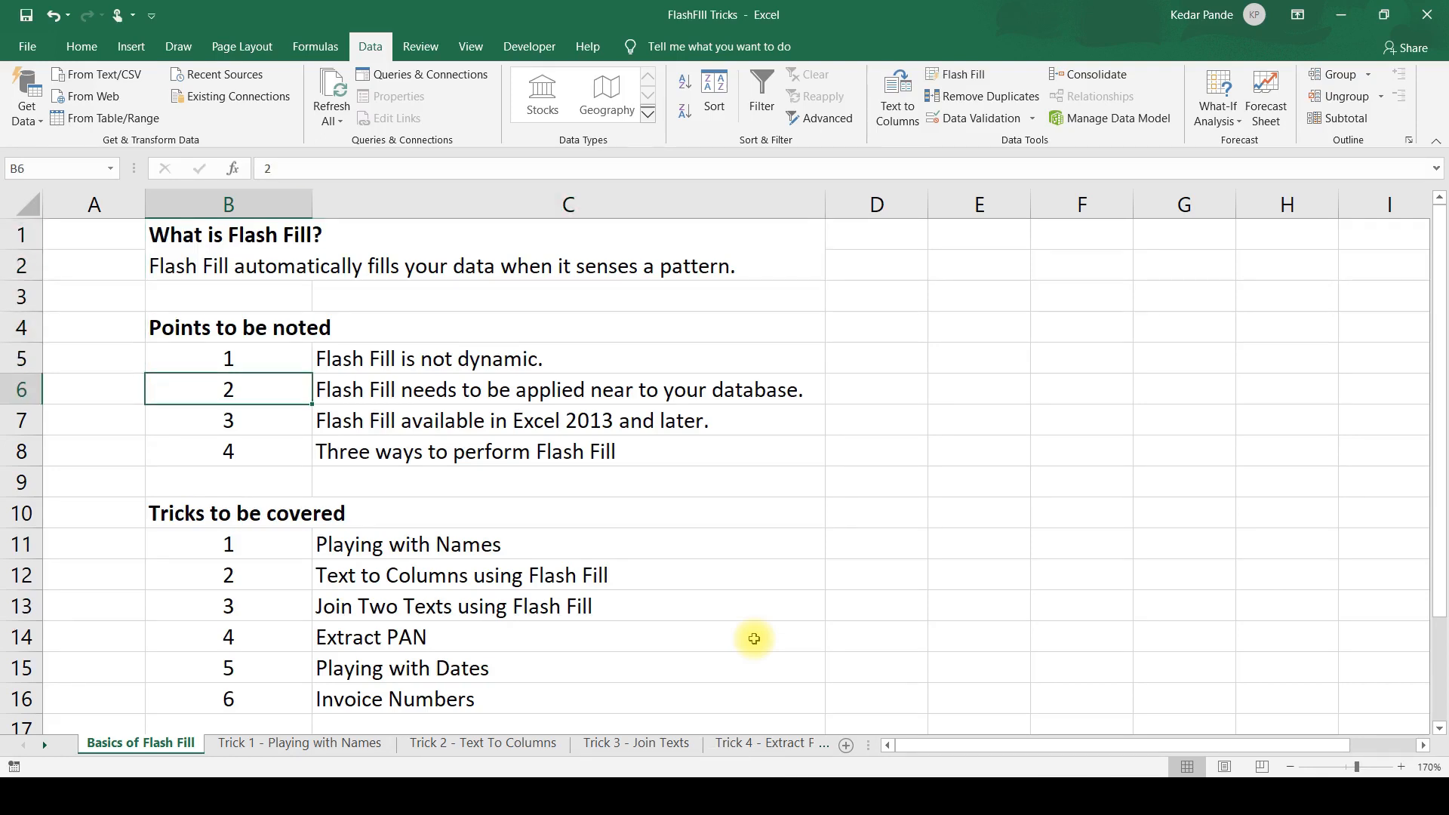
key("Right")
key("Right")
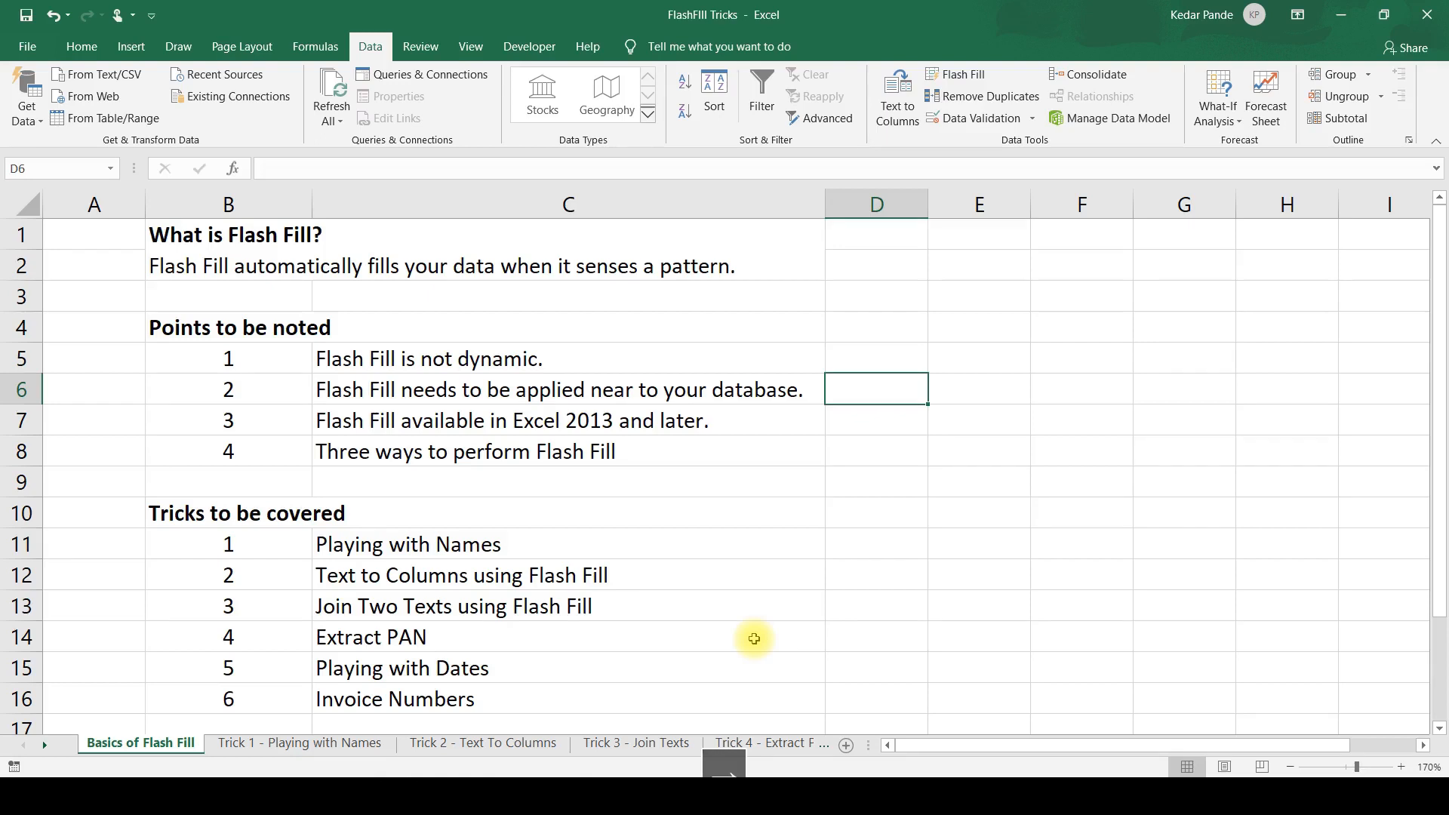
key("Up")
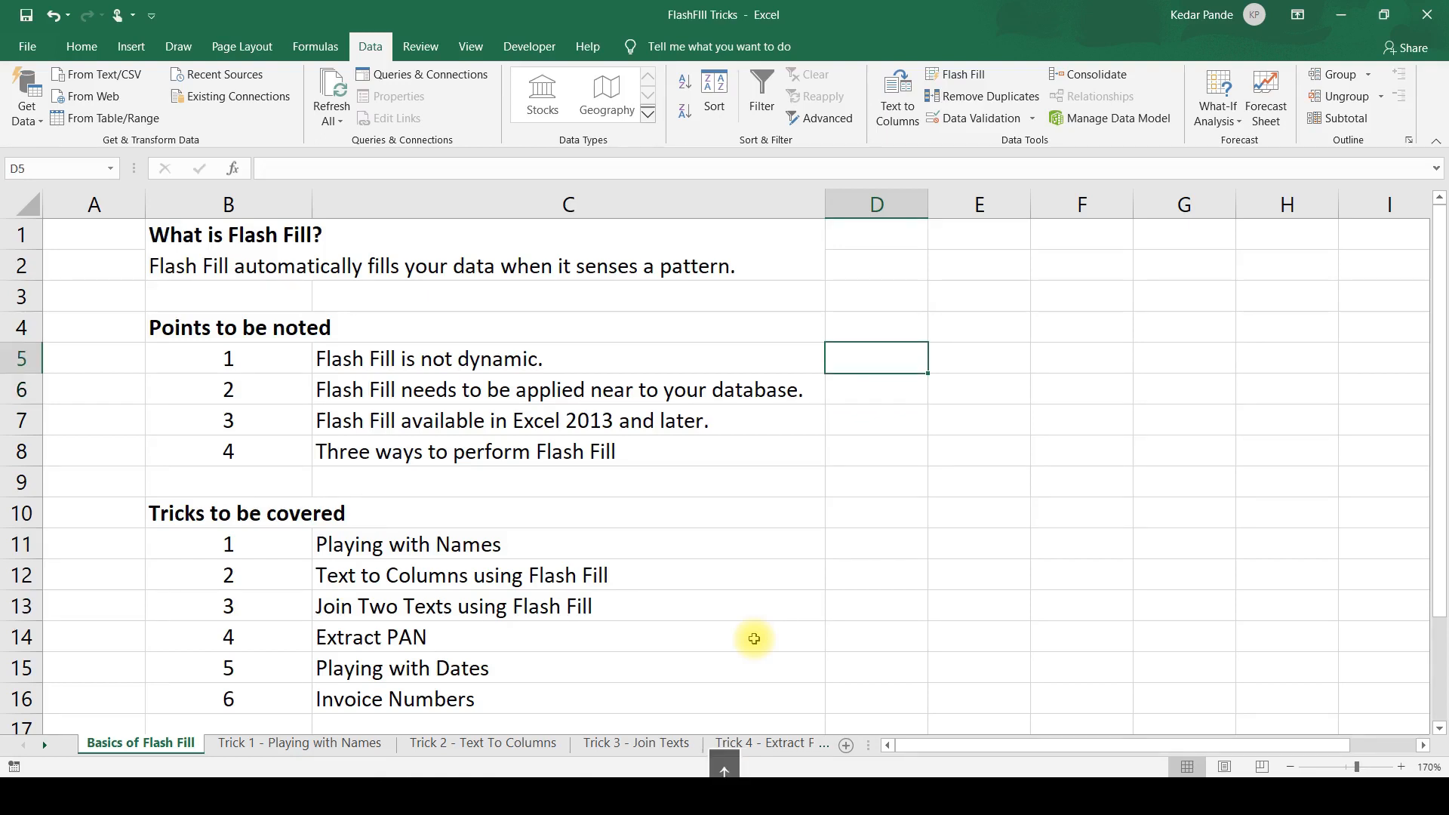
Examine the numbers in column B and the matching point texts in column C, rows 5 to 8.
key("Left")
key("Left")
key("Left")
key("Right")
key("Right")
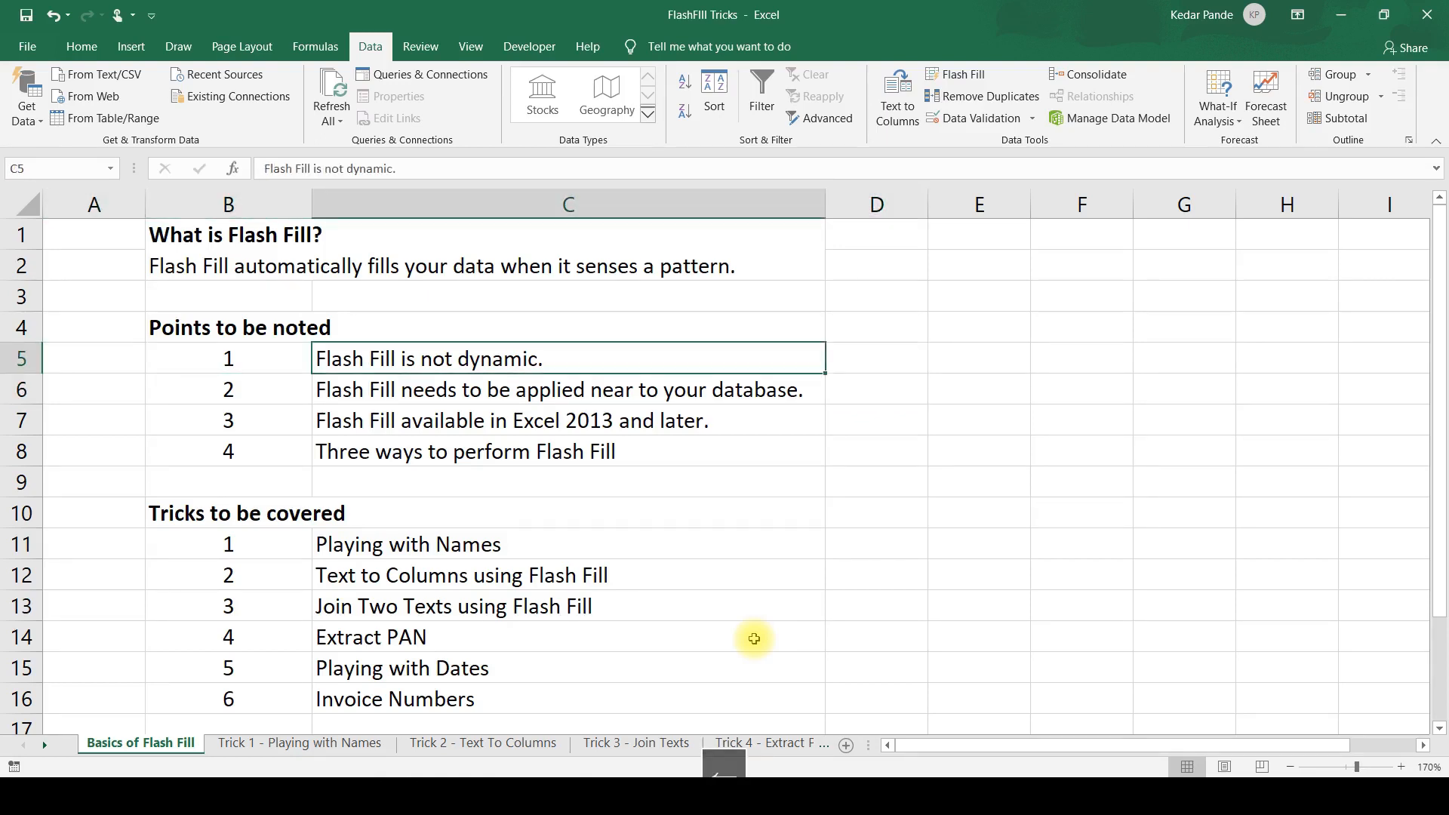
key("Left")
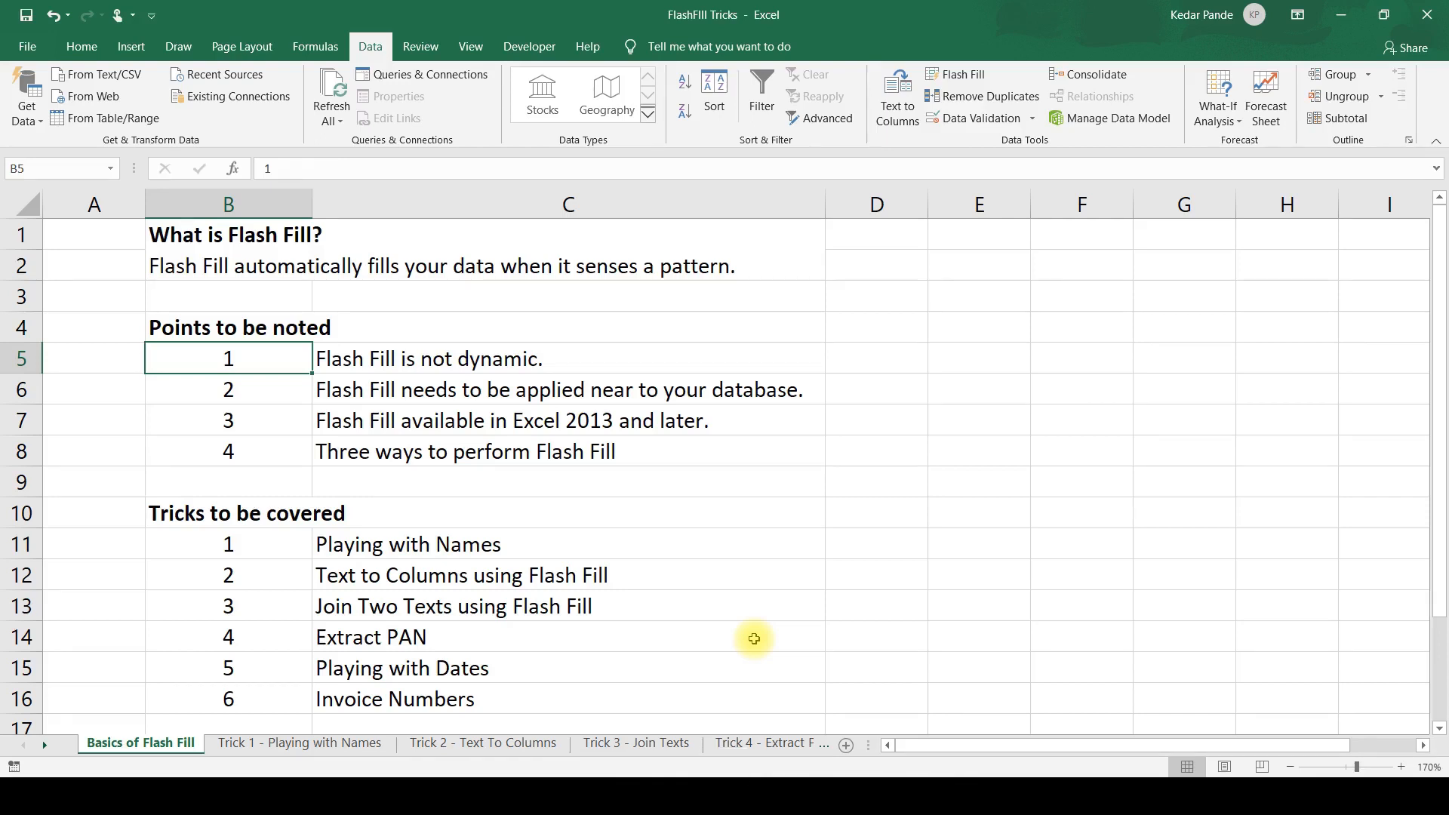
key("Down")
key("Down")
key("Down")
key("Up")
key("Up")
key("Up")
key("Right")
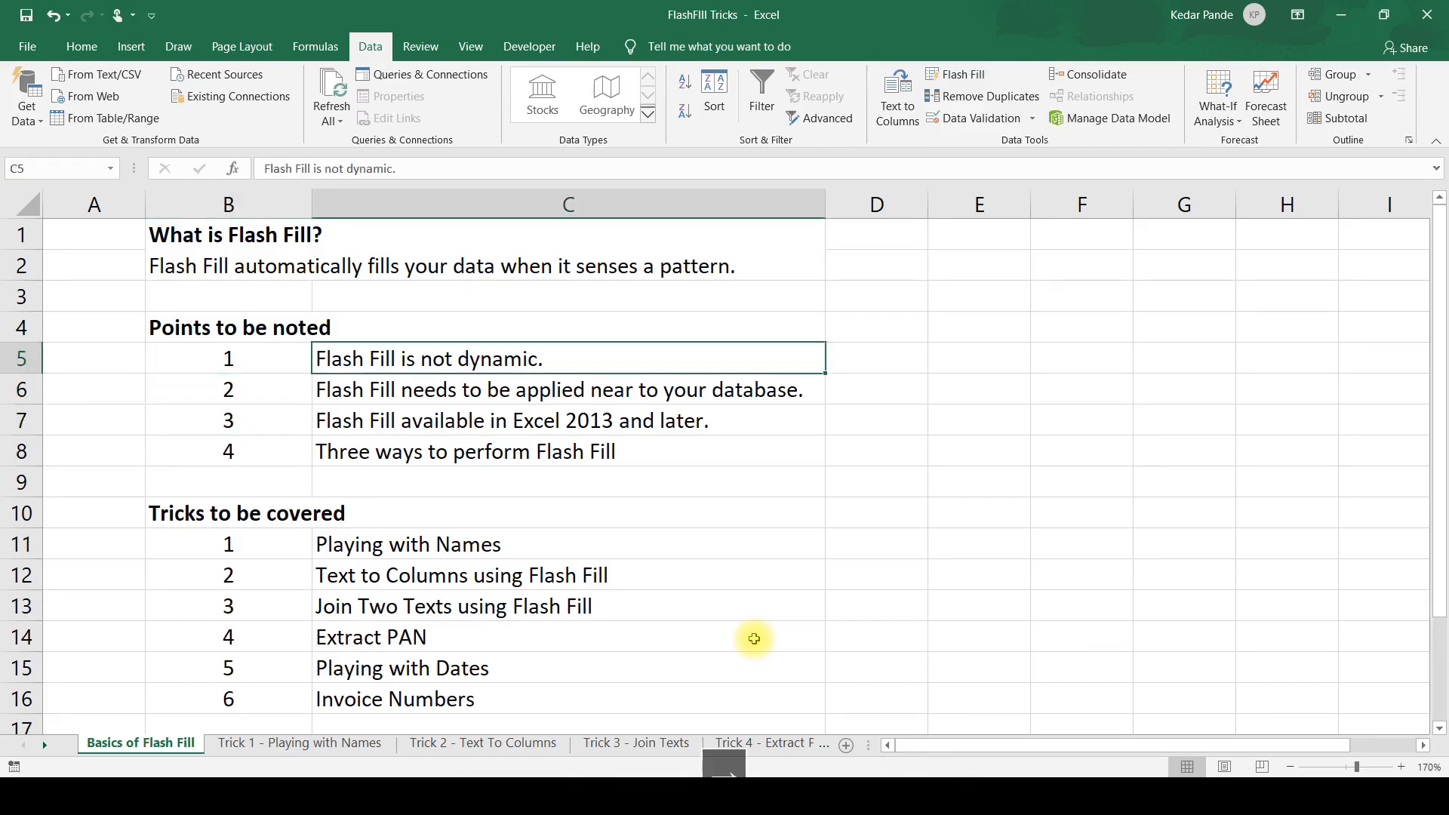
key("Down")
key("Down")
key("Down")
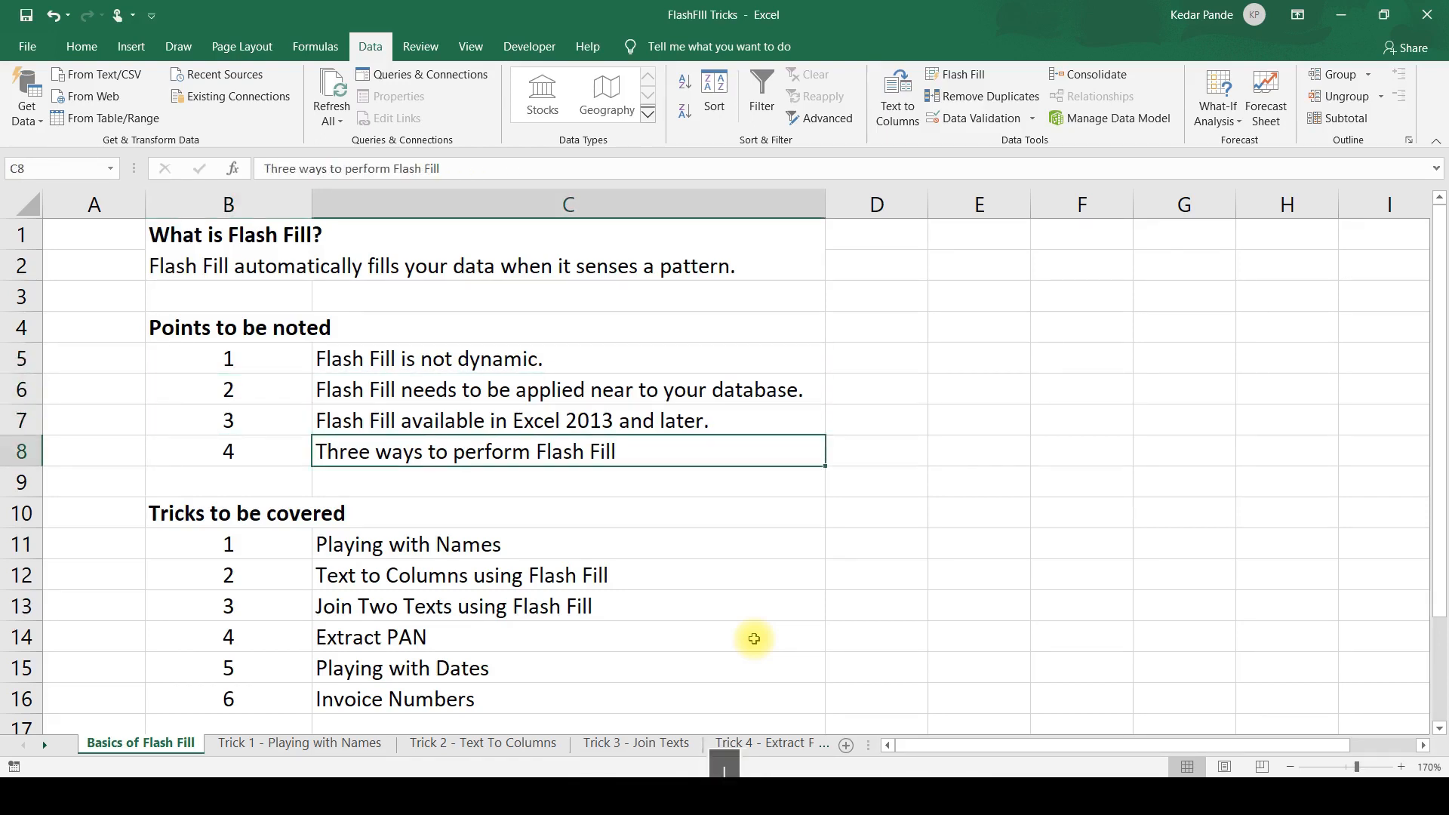
Enter "1 Flash Fill is not dynamic." in D5 as the pattern and Flash Fill column D for the other points.
key("Up")
key("Up")
key("Up")
key("Right")
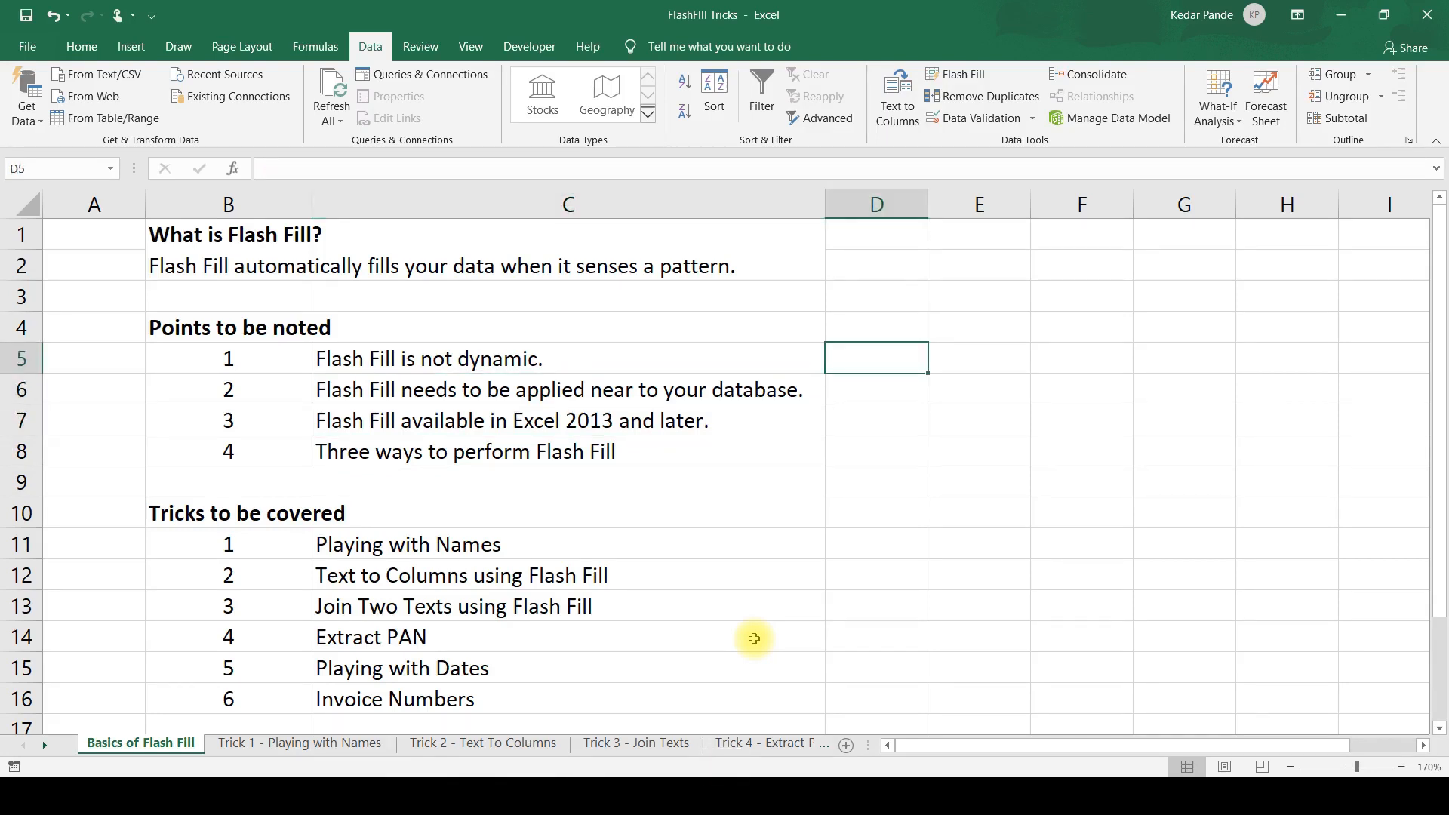
type("1 Flas")
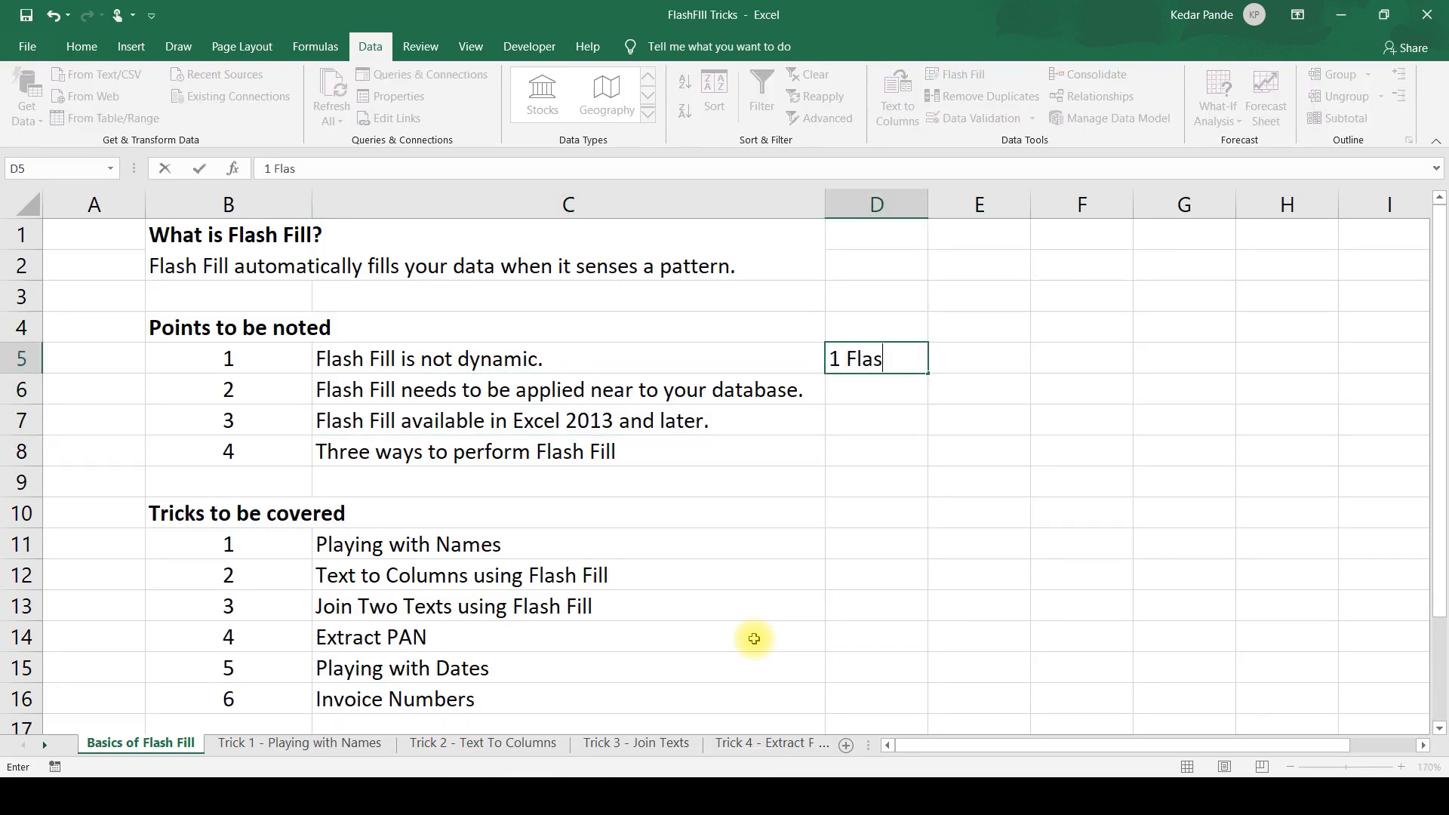
type("h Fill is no")
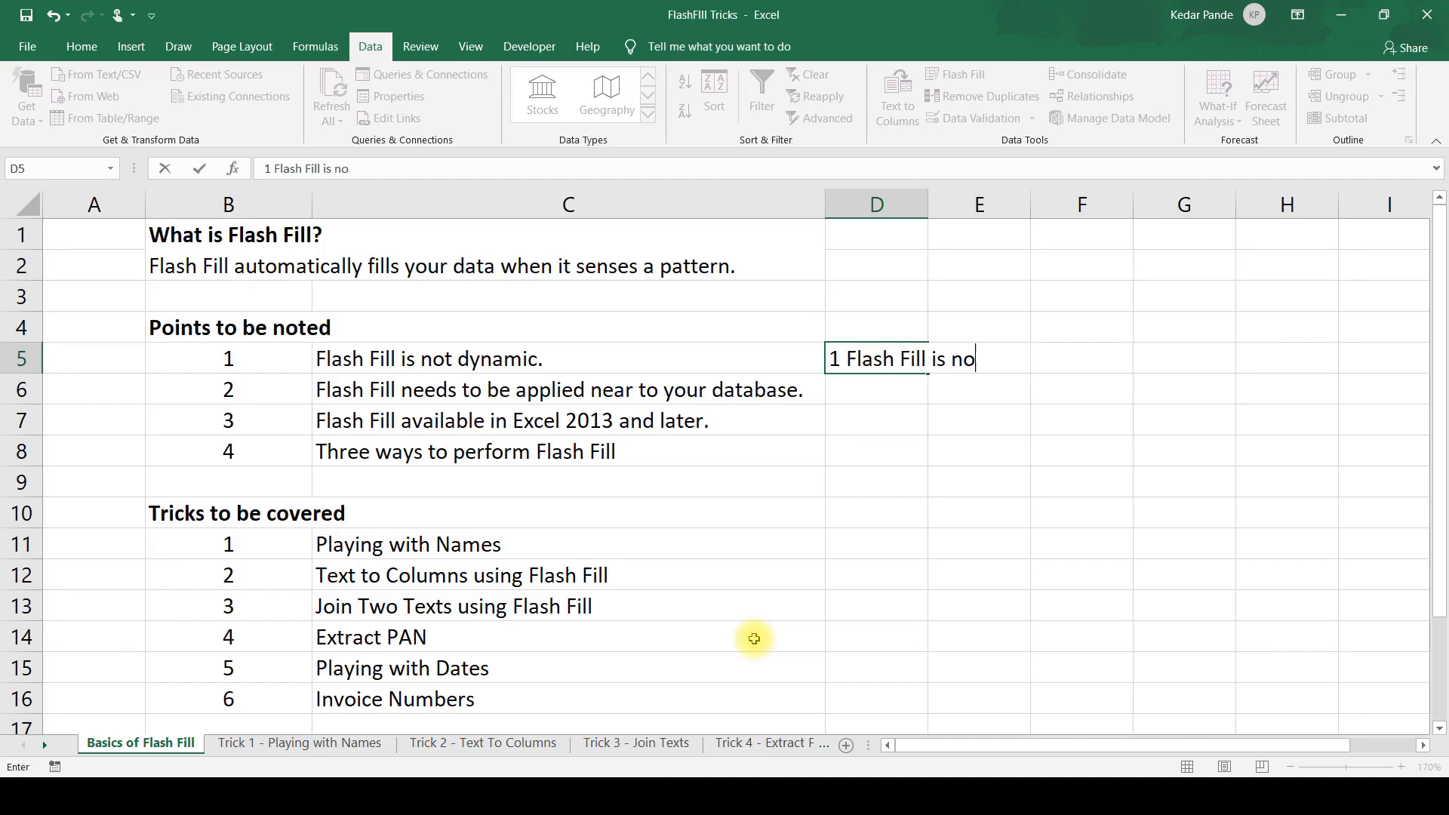
type("t dynamic.")
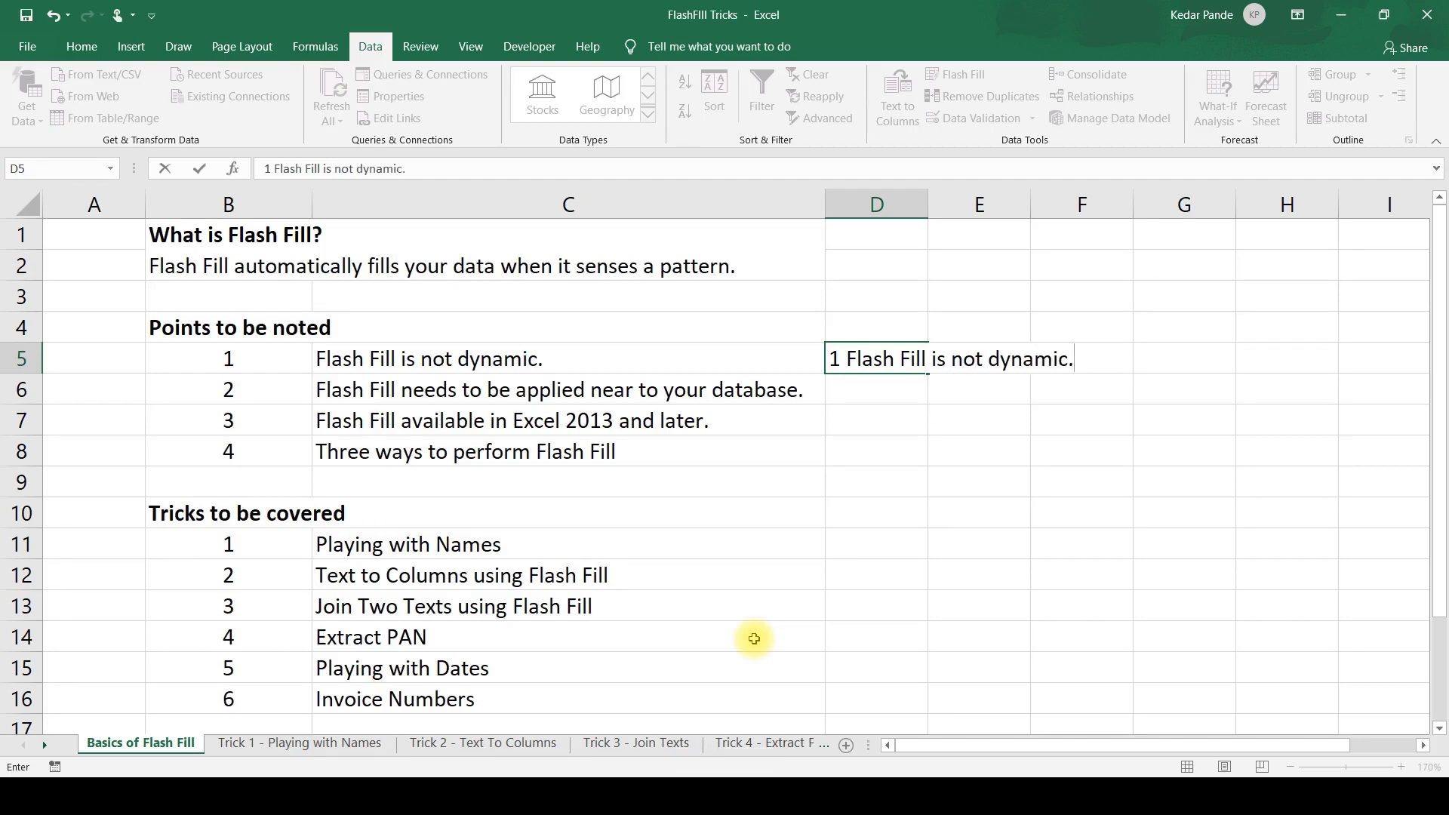
key("Return")
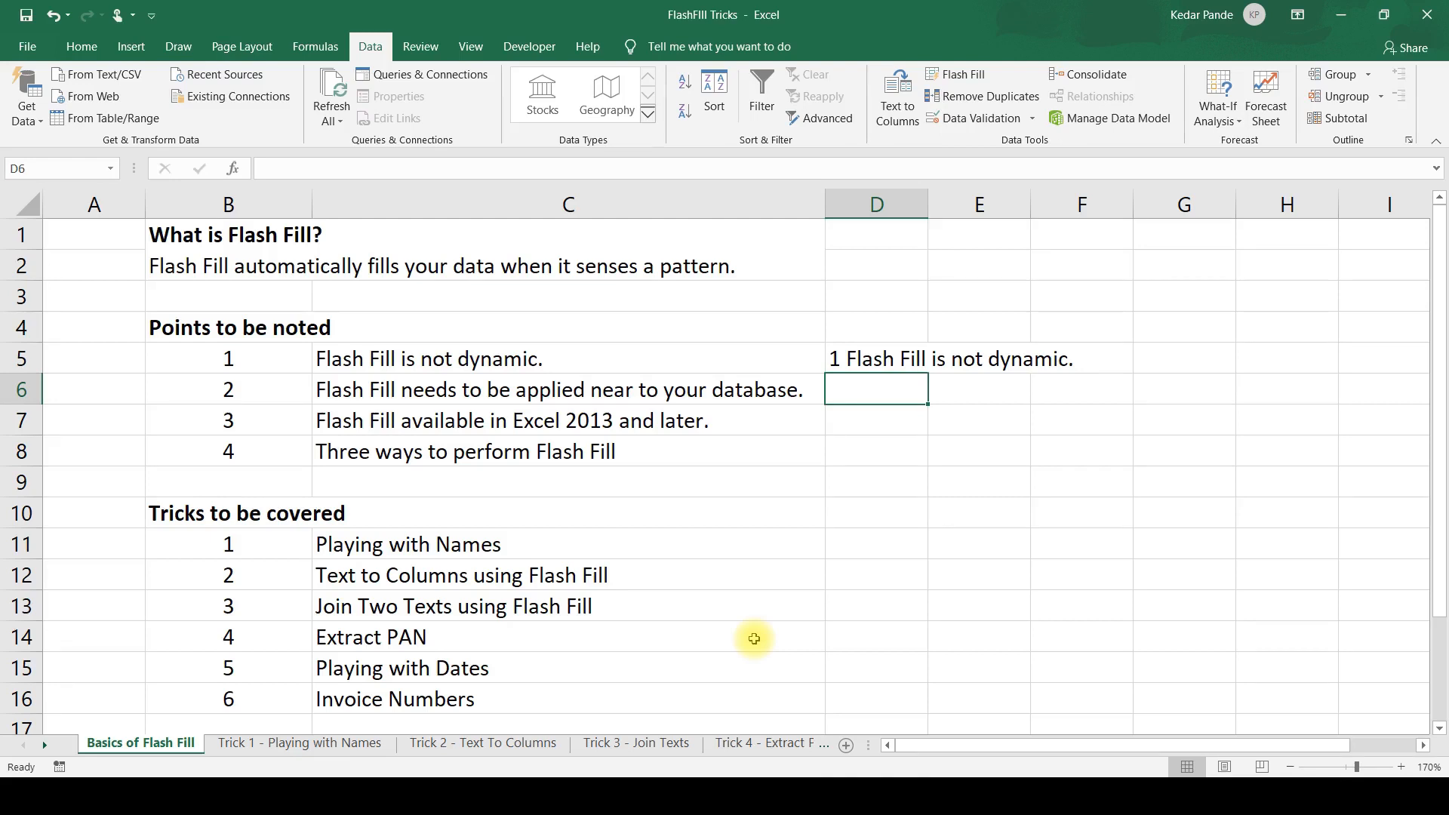
key("ctrl+e")
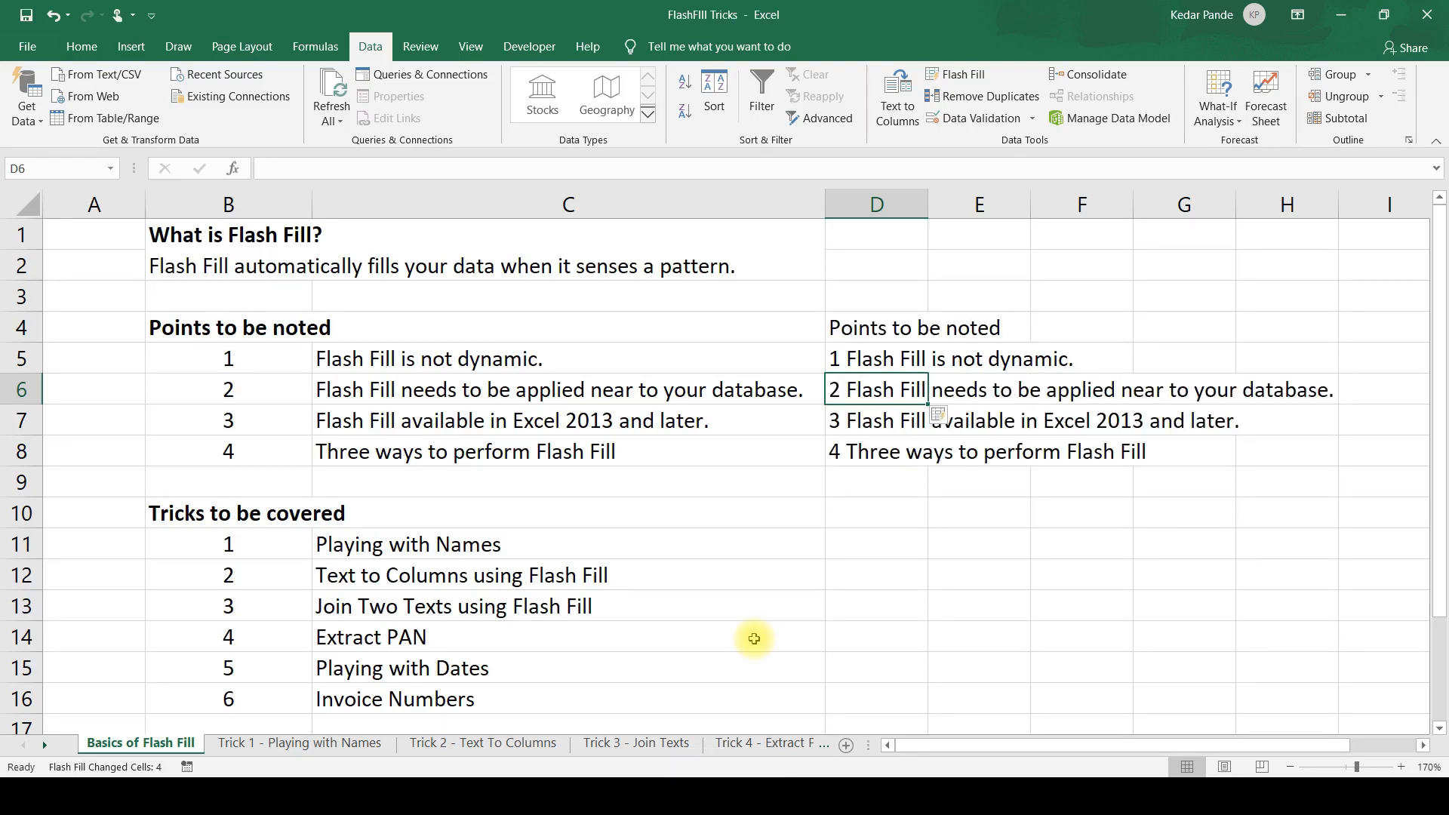
Compare the combined texts in column D with their source numbers and texts in columns B and C.
key("Left")
key("Up")
key("Right")
key("Down")
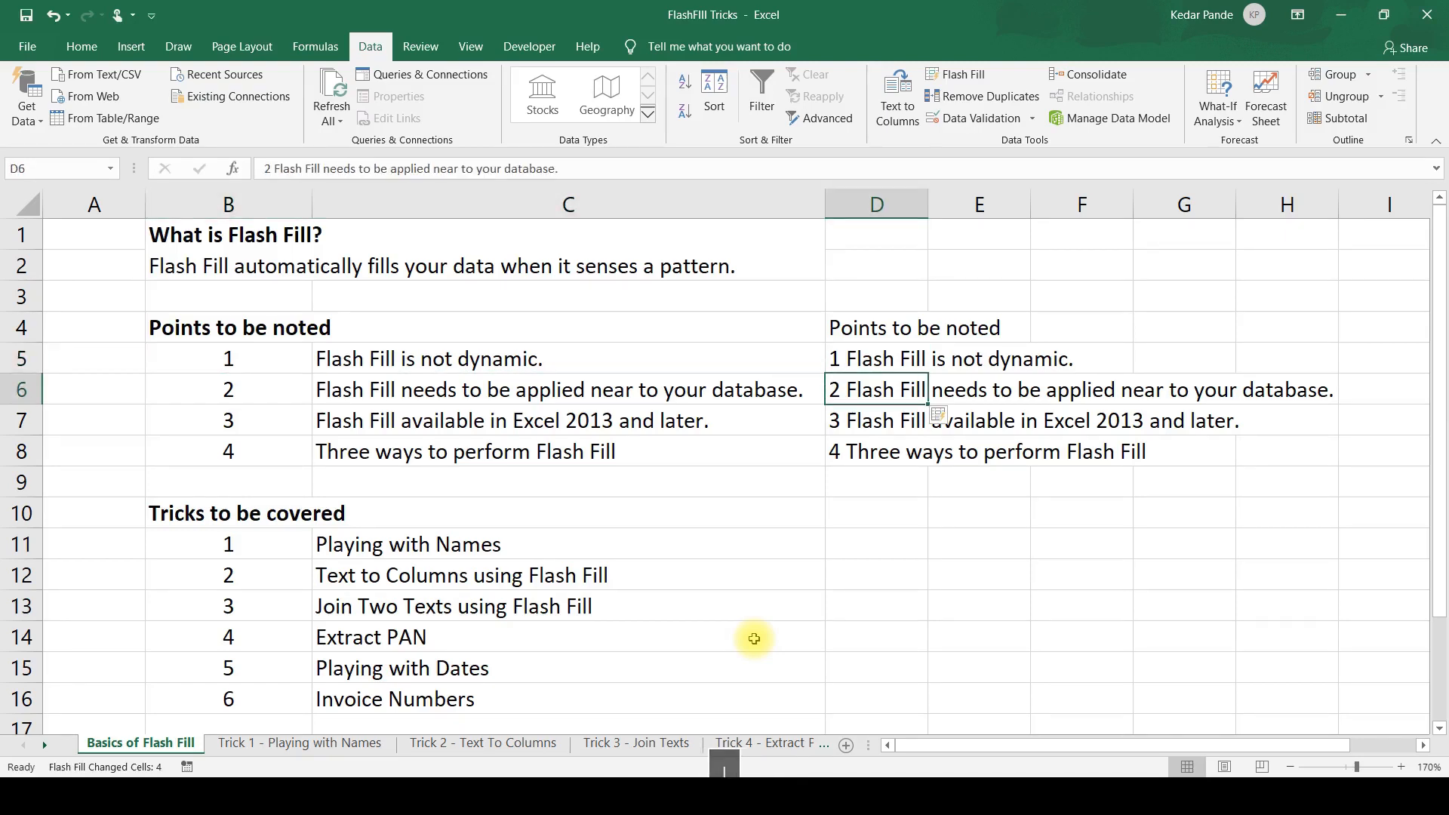
key("Down")
key("Down")
key("Up")
key("Up")
key("Up")
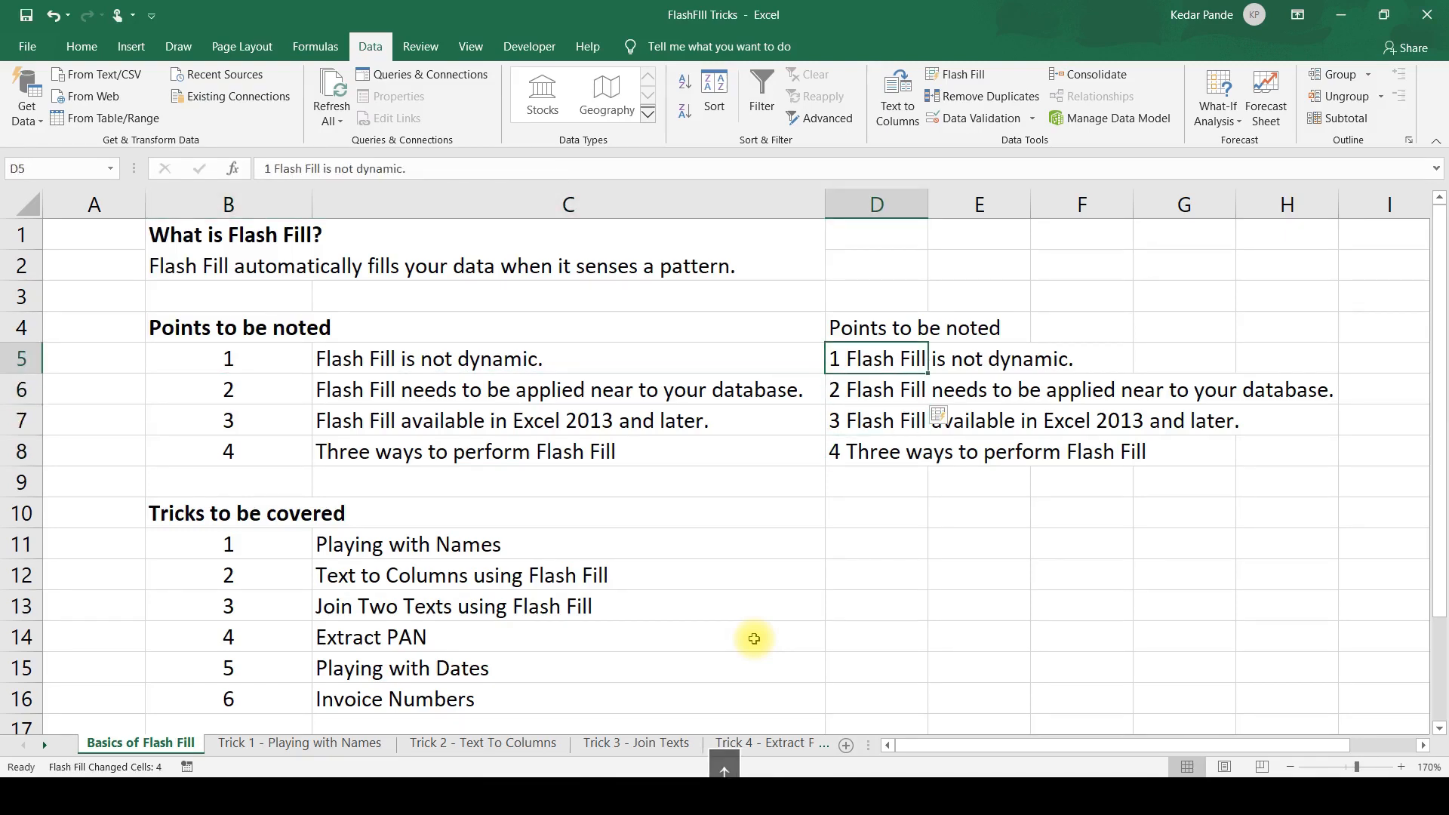
key("Left")
key("Left")
key("Right")
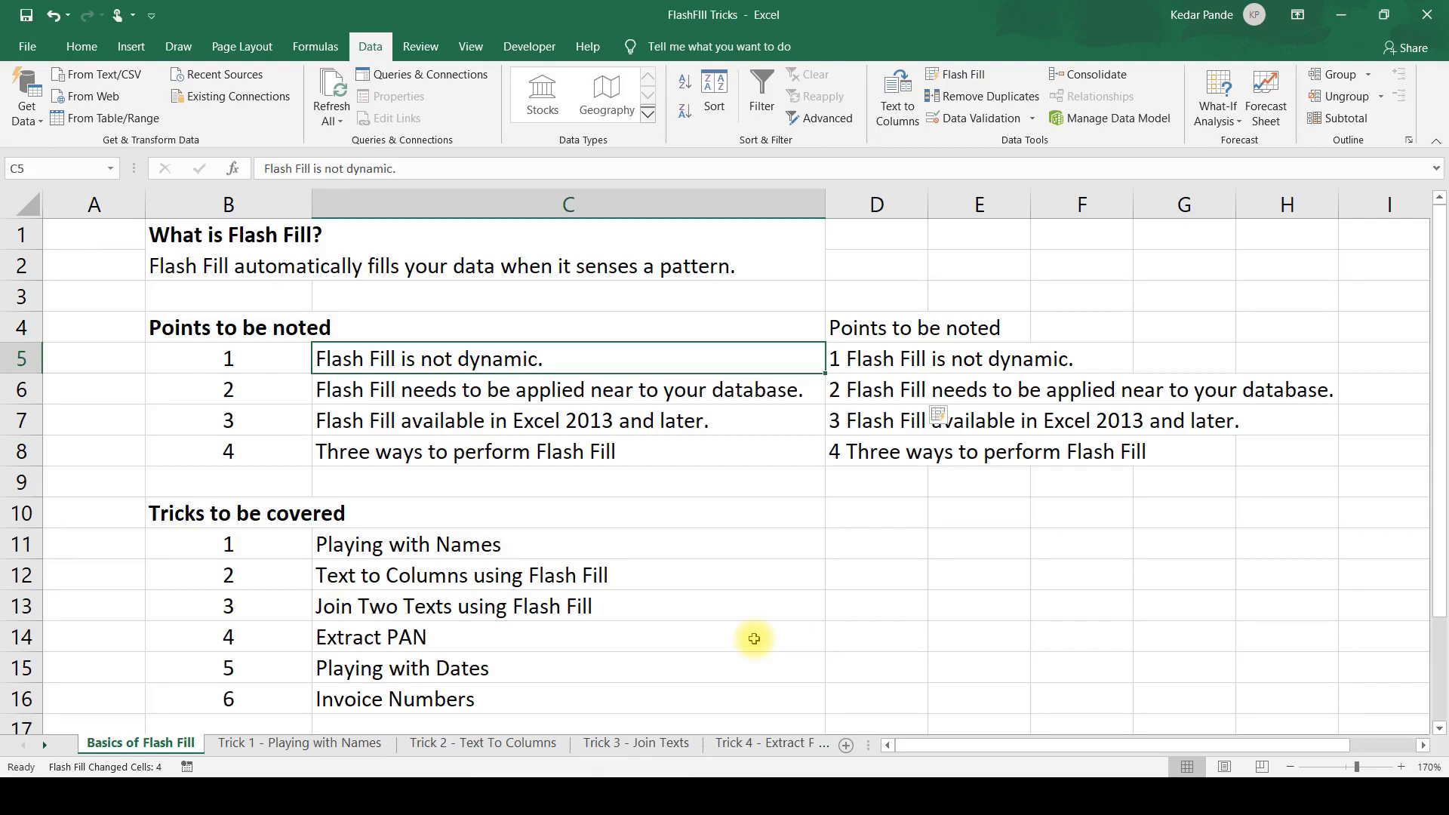
Replace the first point's text in C5 with a person's first name and check whether D5 updates.
key("Down")
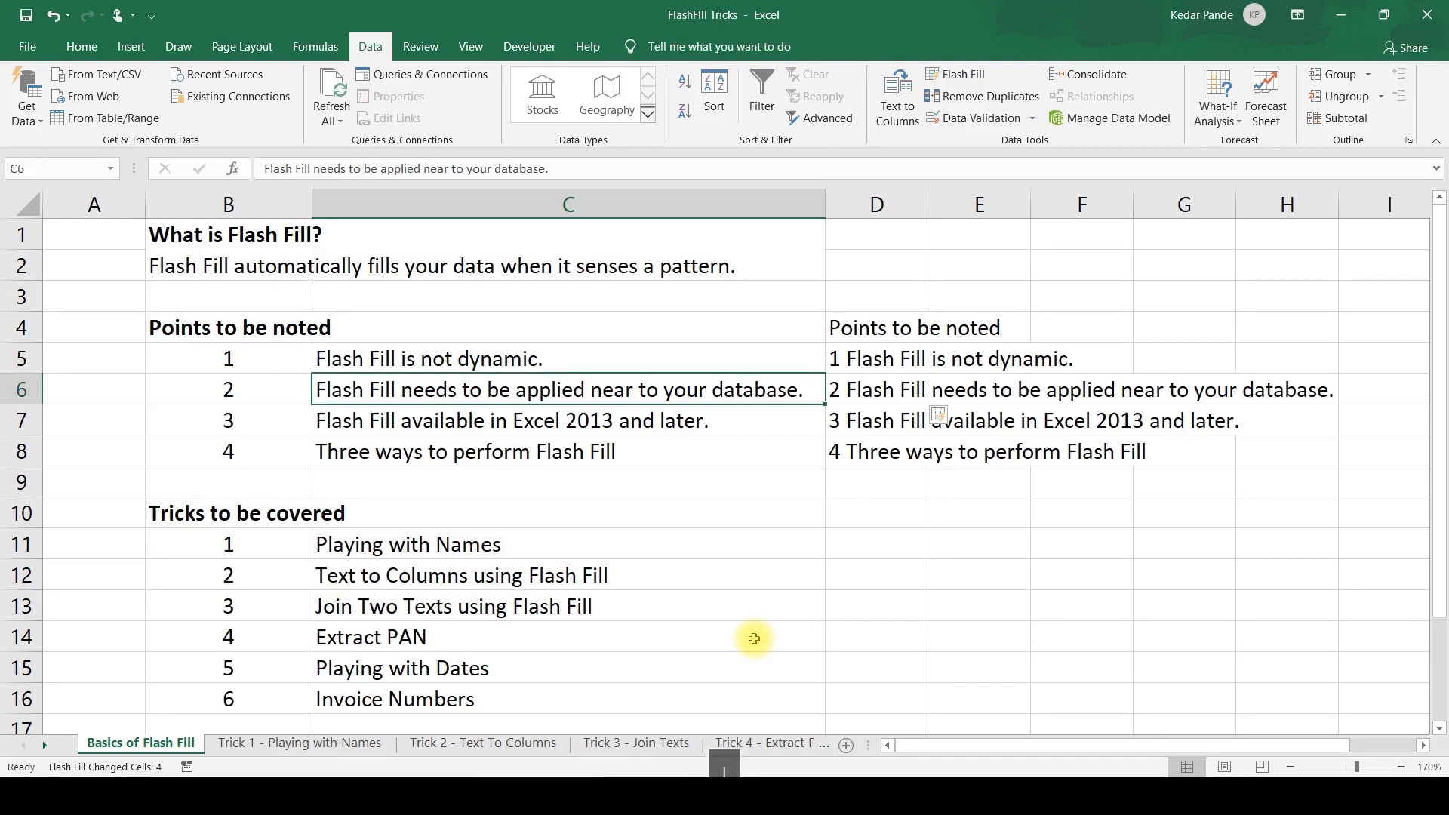
key("Up")
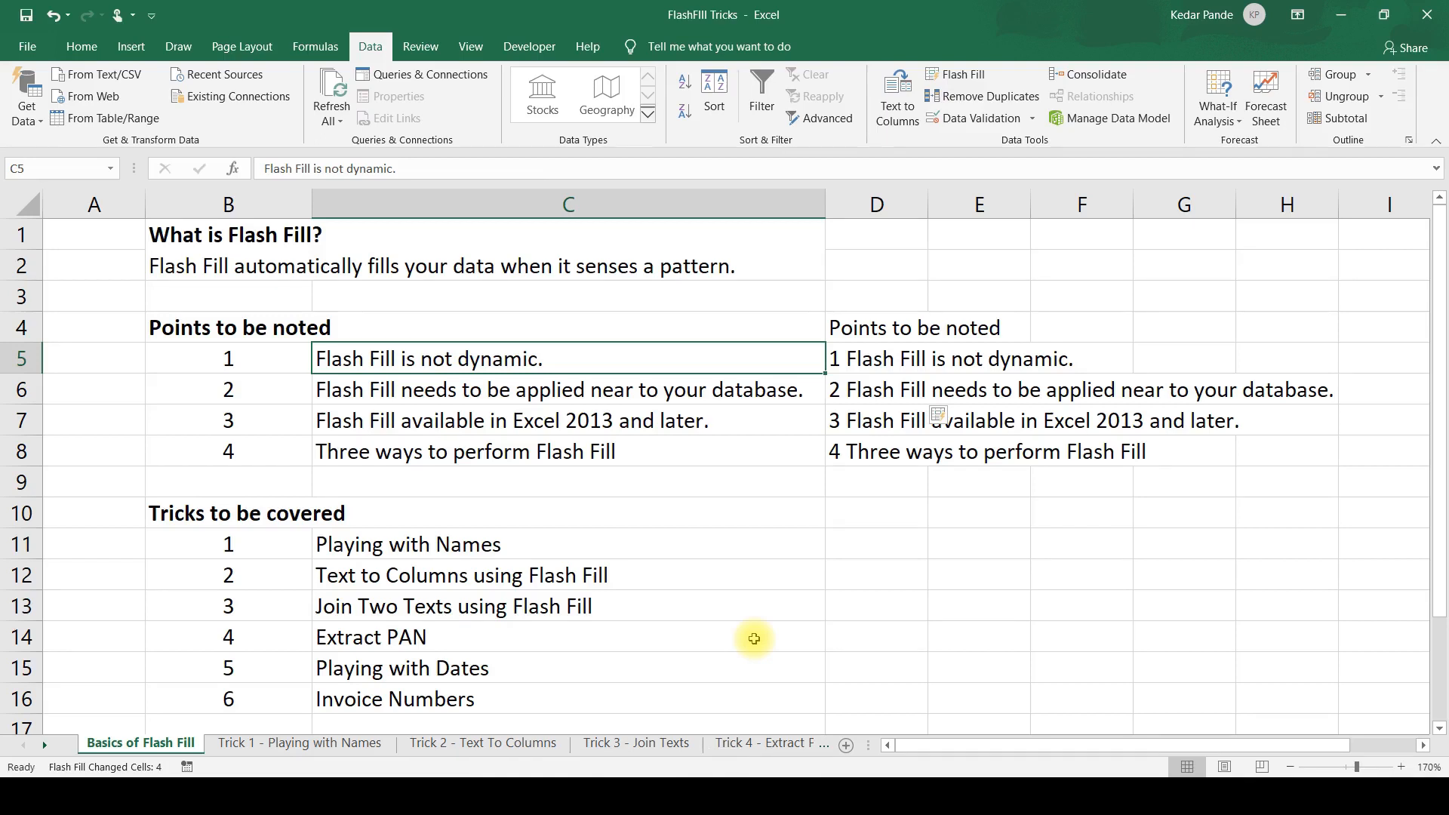
type("kedar")
key("Return")
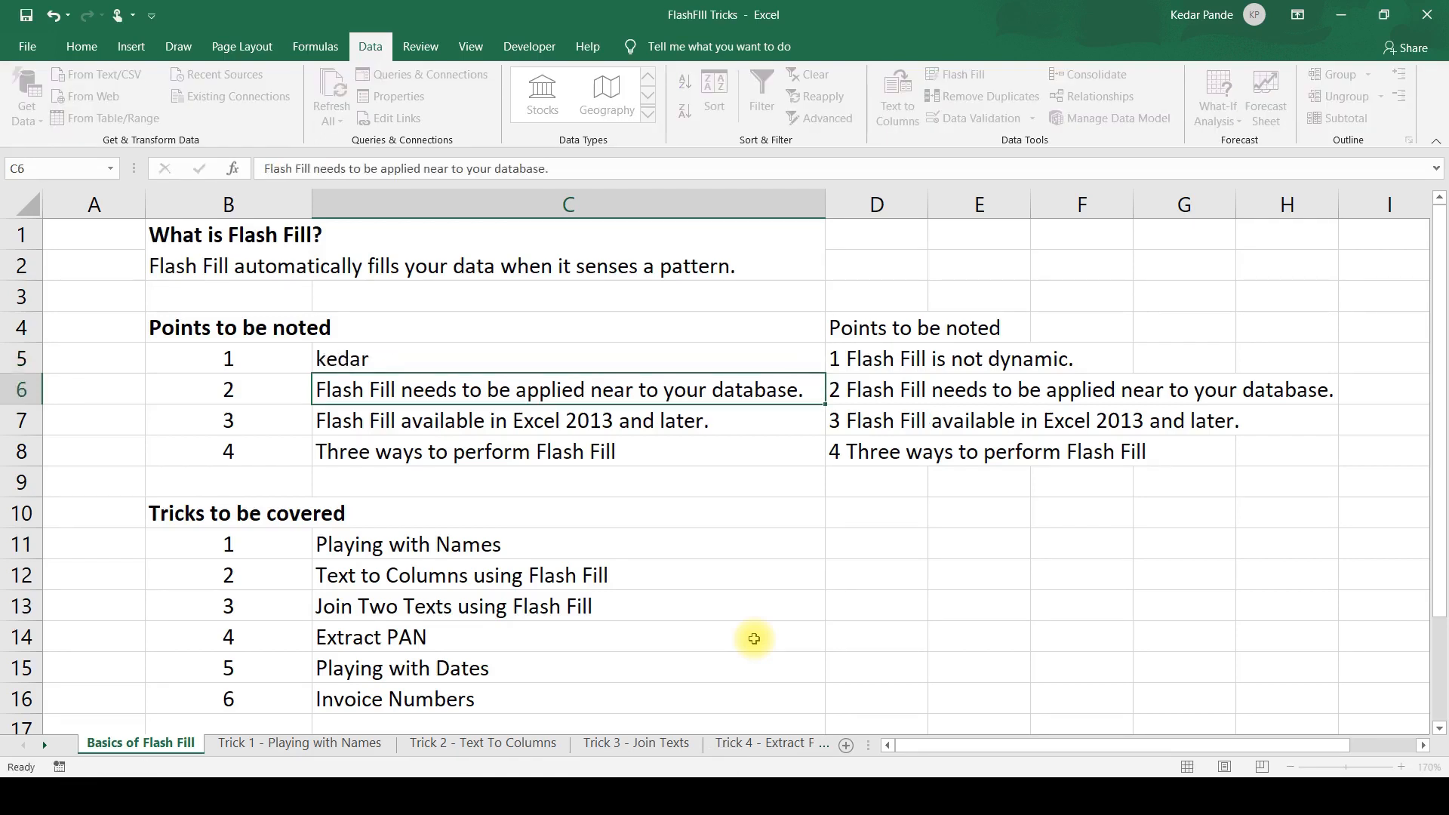
key("Right")
key("Up")
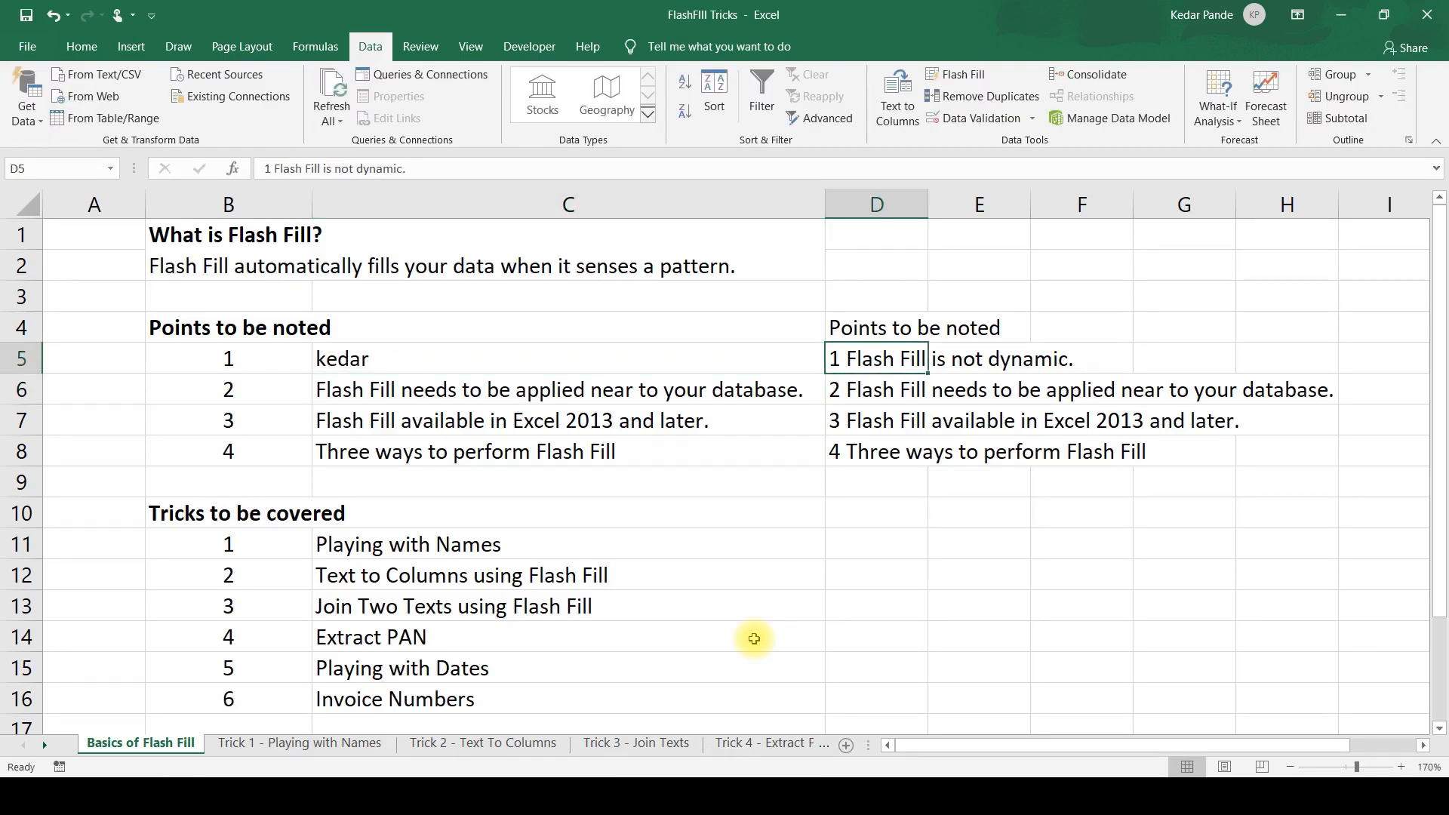
key("Left")
key("Down")
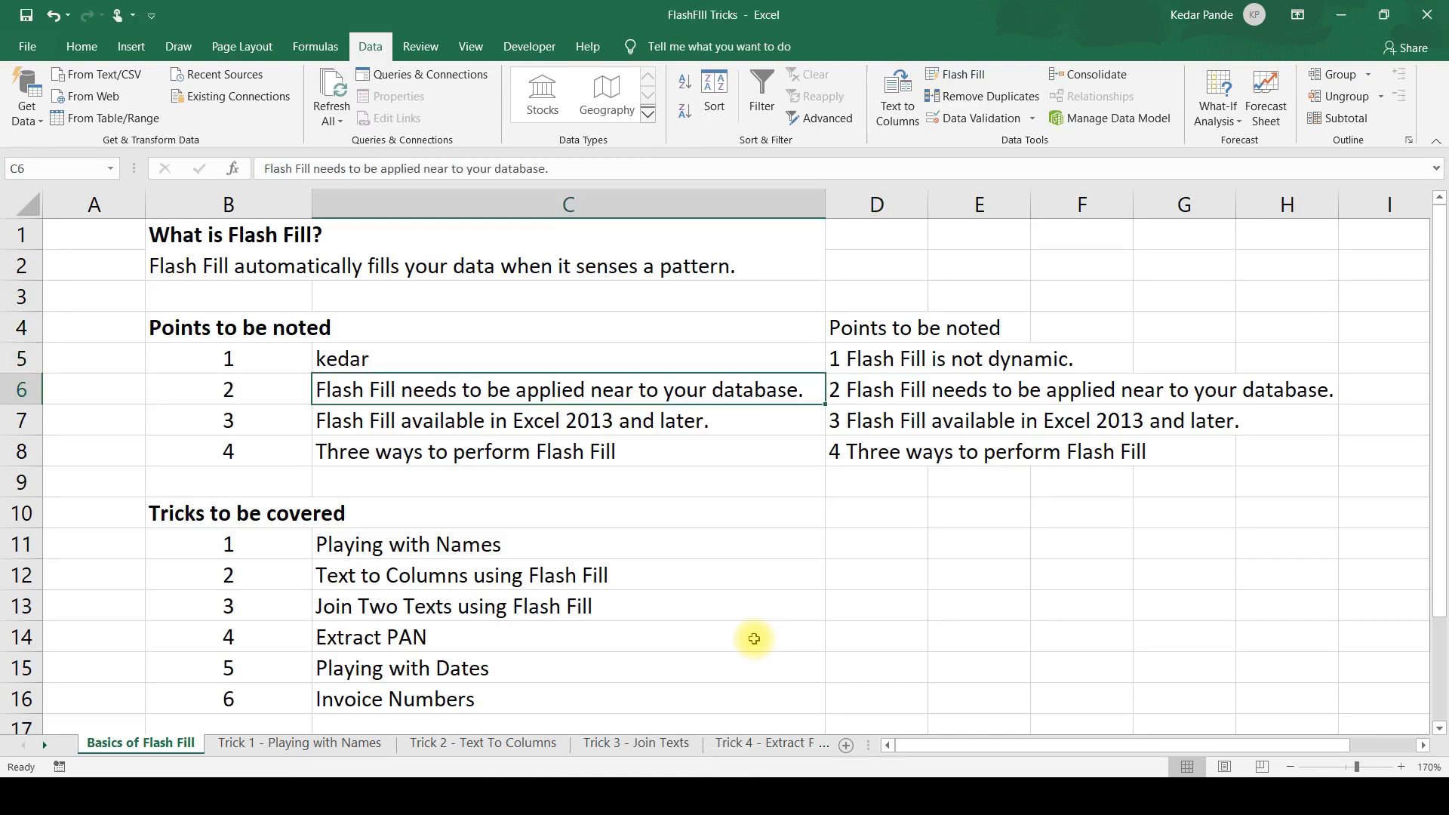
Review the remaining points to be noted and the first entries in the list of tricks.
key("Right")
key("Right")
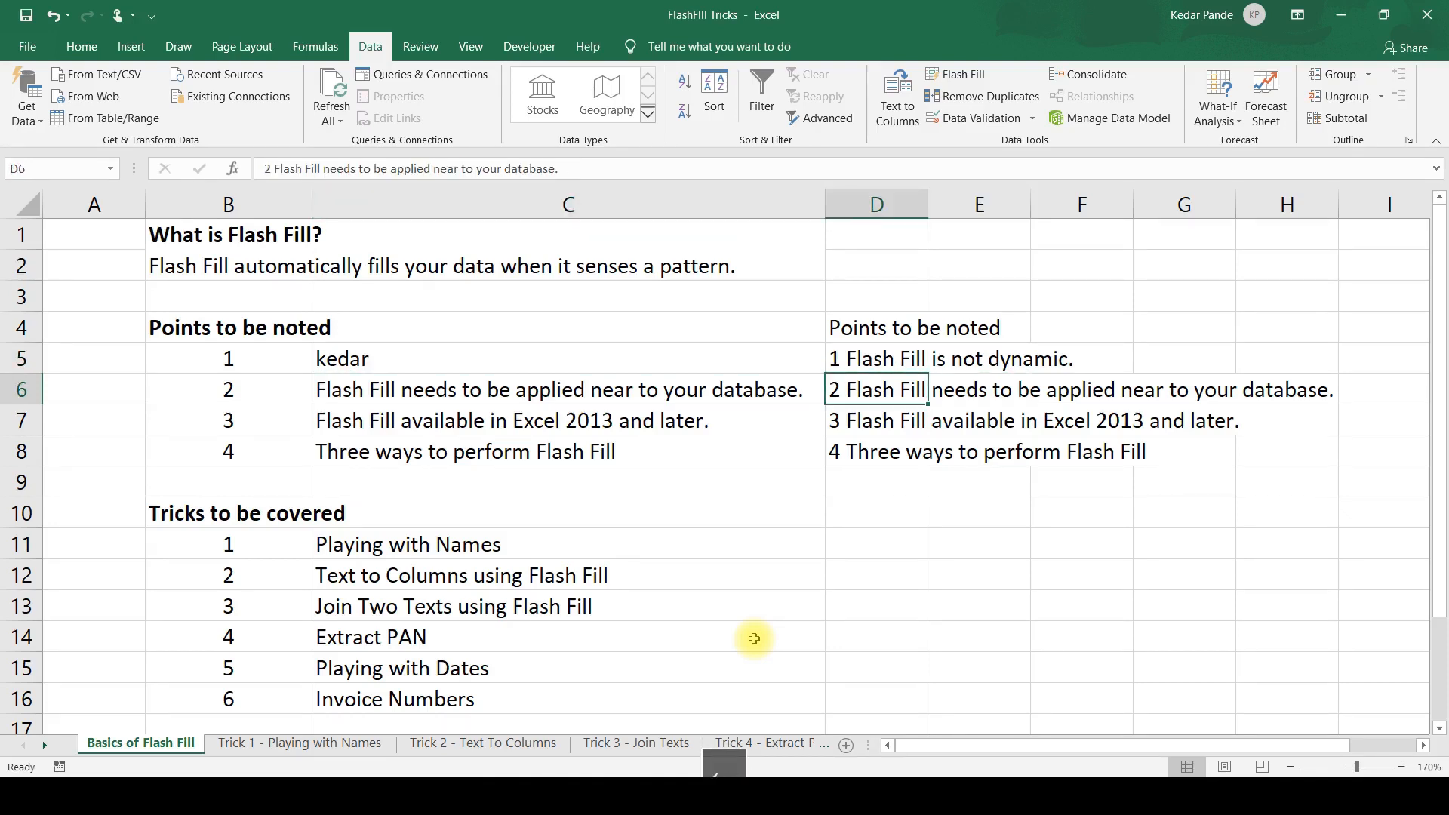
key("Up")
key("Down")
key("Left")
key("Down")
key("Left")
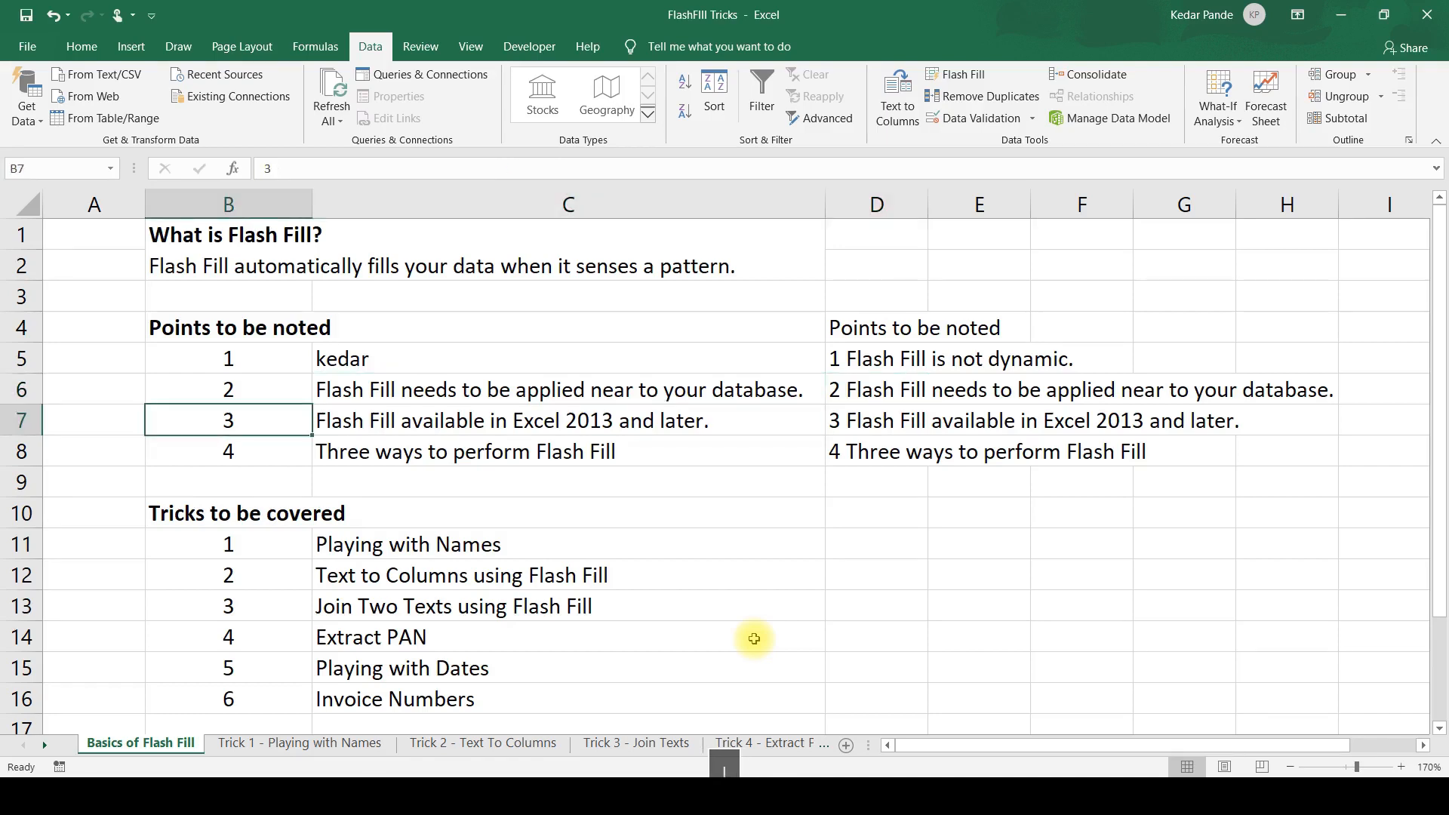
key("Right")
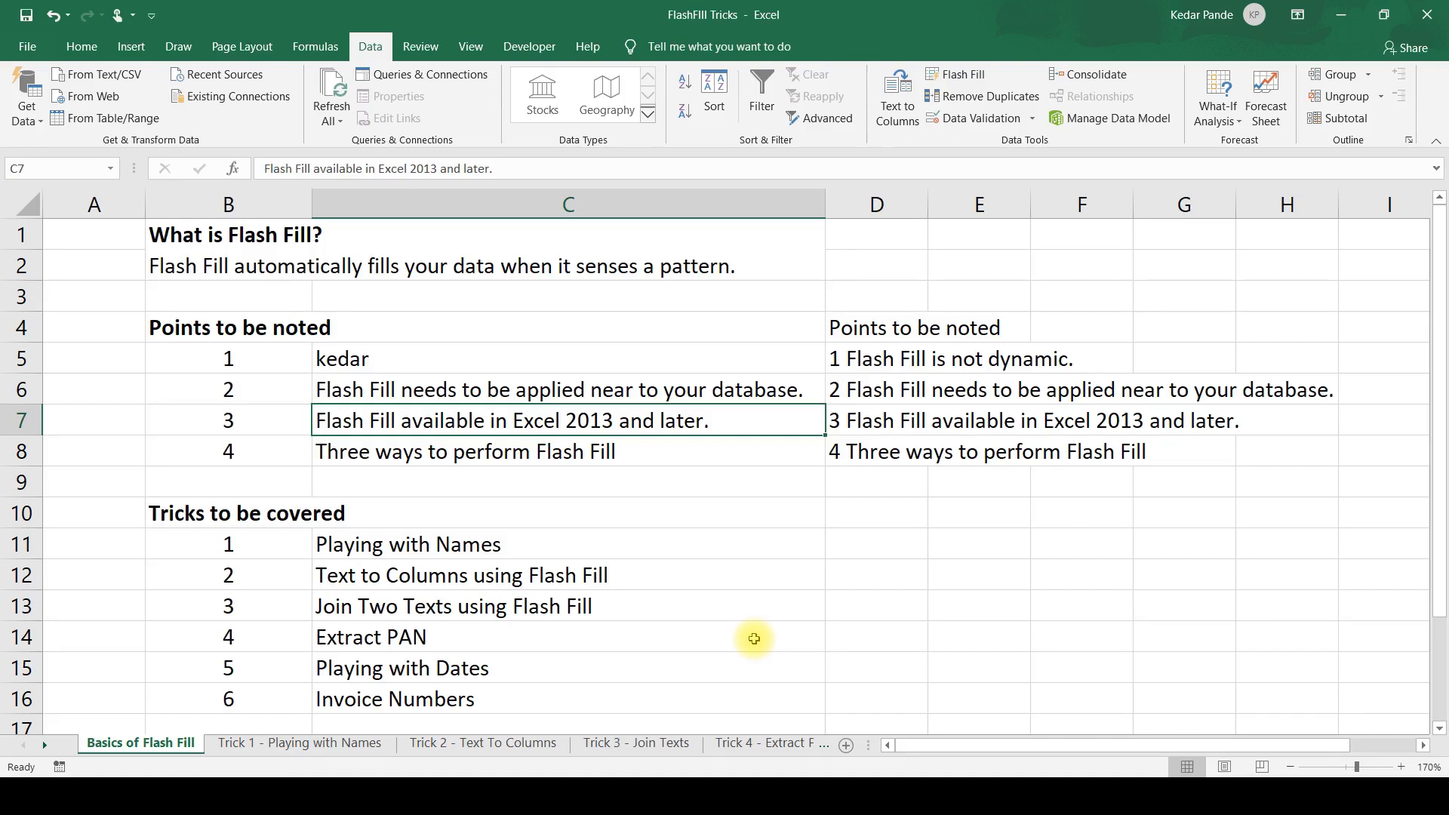
key("Down")
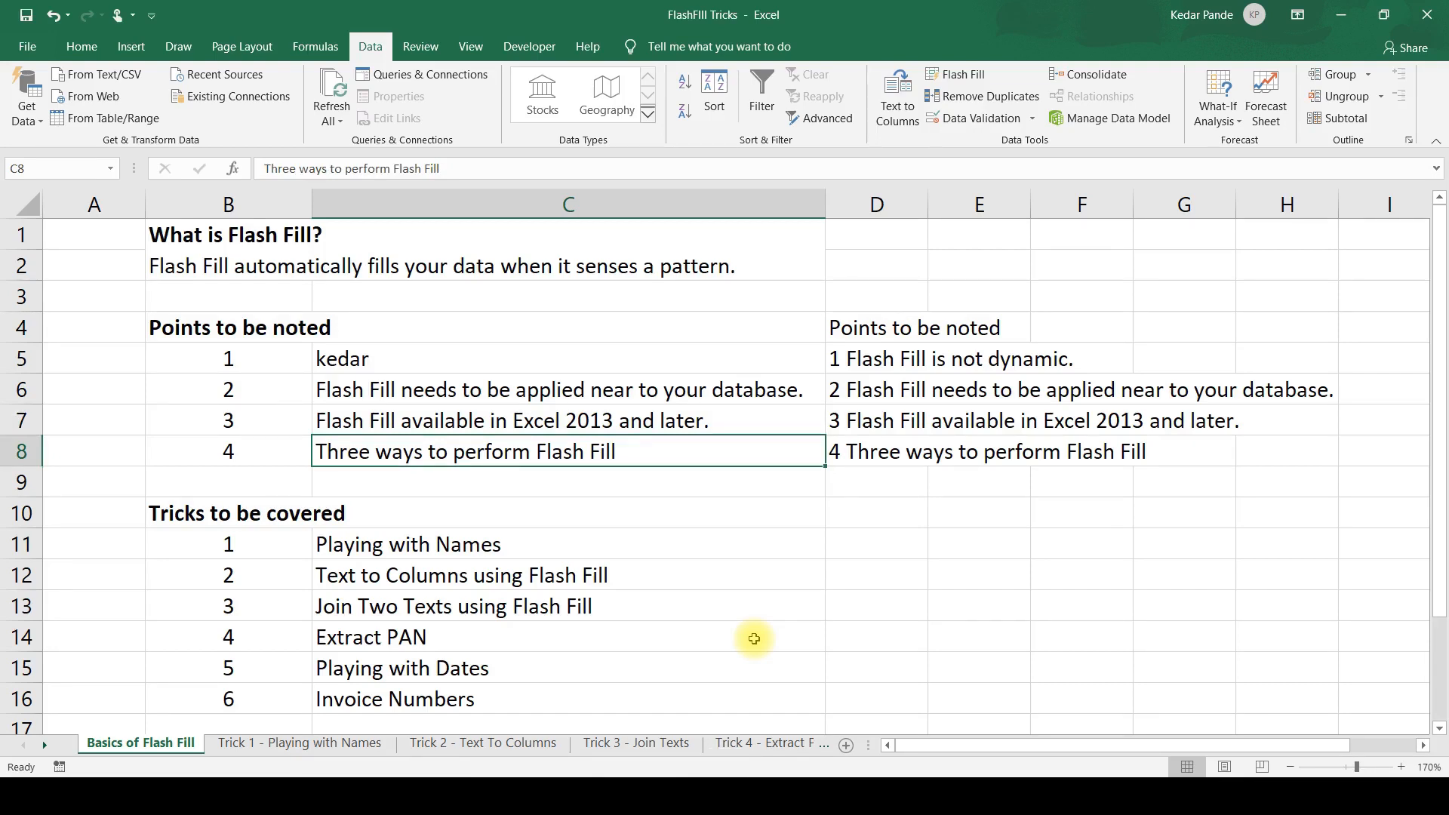
key("Down")
key("Down")
key("Down")
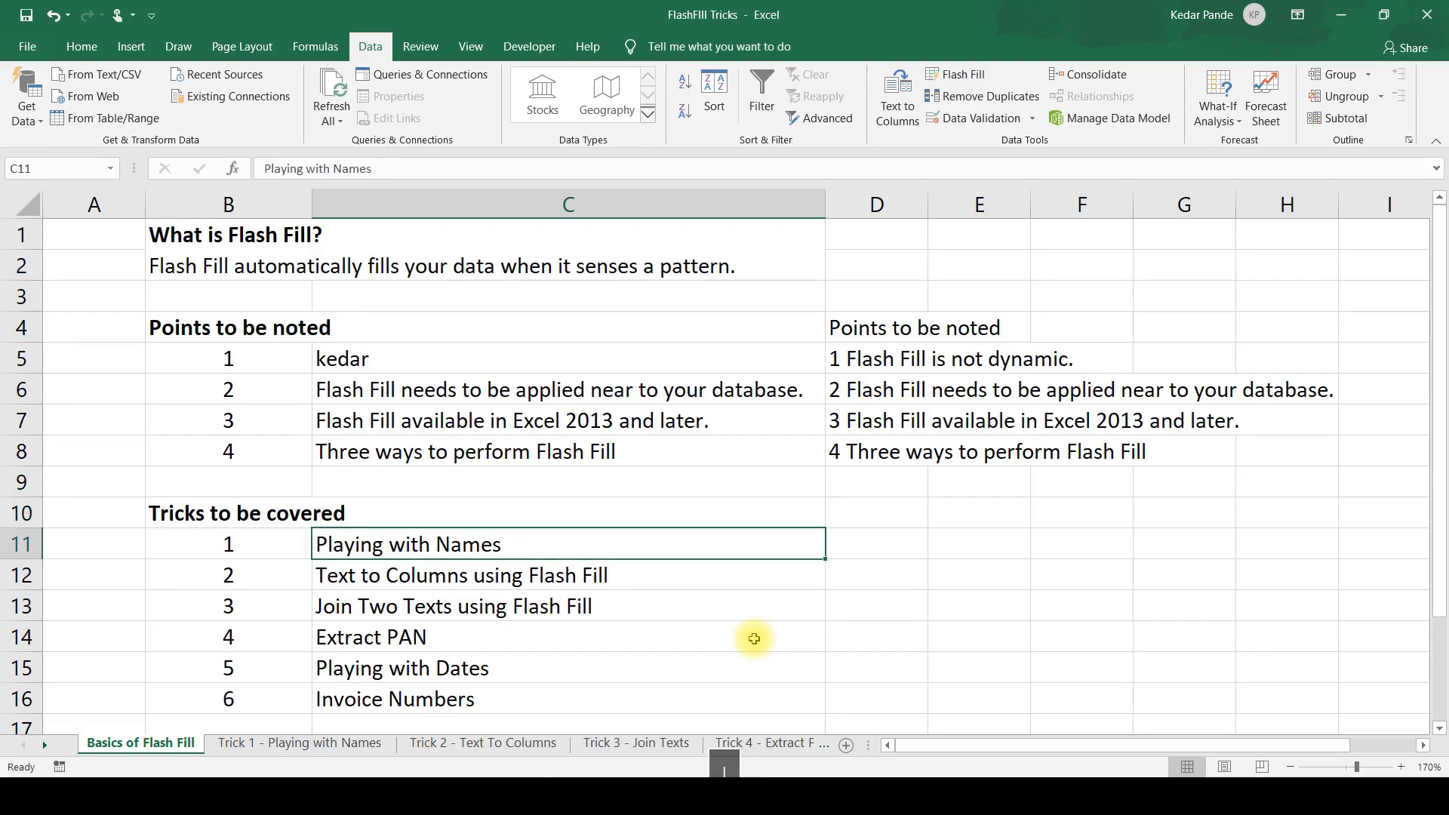
key("Down")
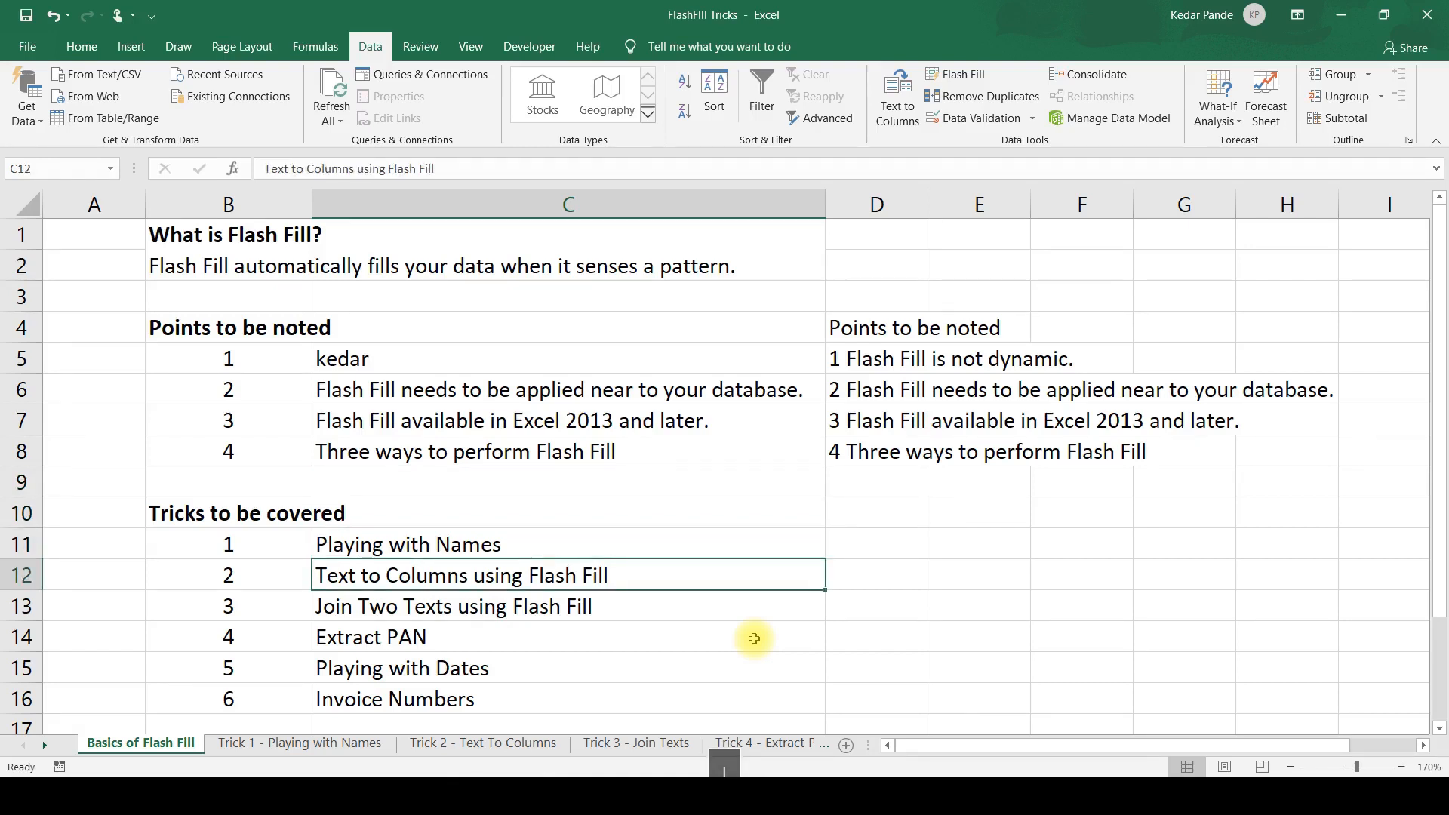
Review the remaining entries in the list of tricks, from Join Two Texts using Flash Fill to Invoice Numbers.
key("Down")
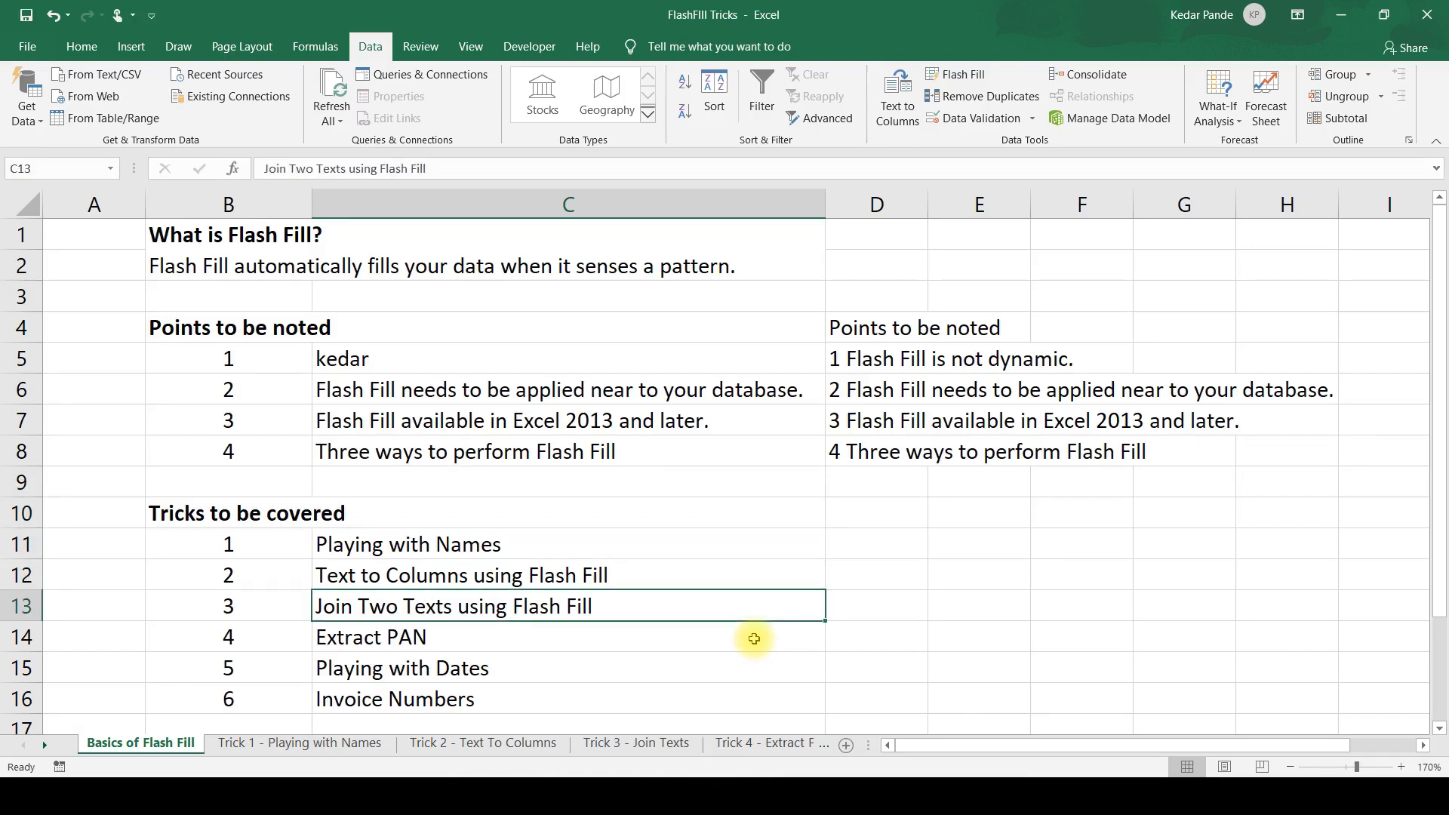
key("Down")
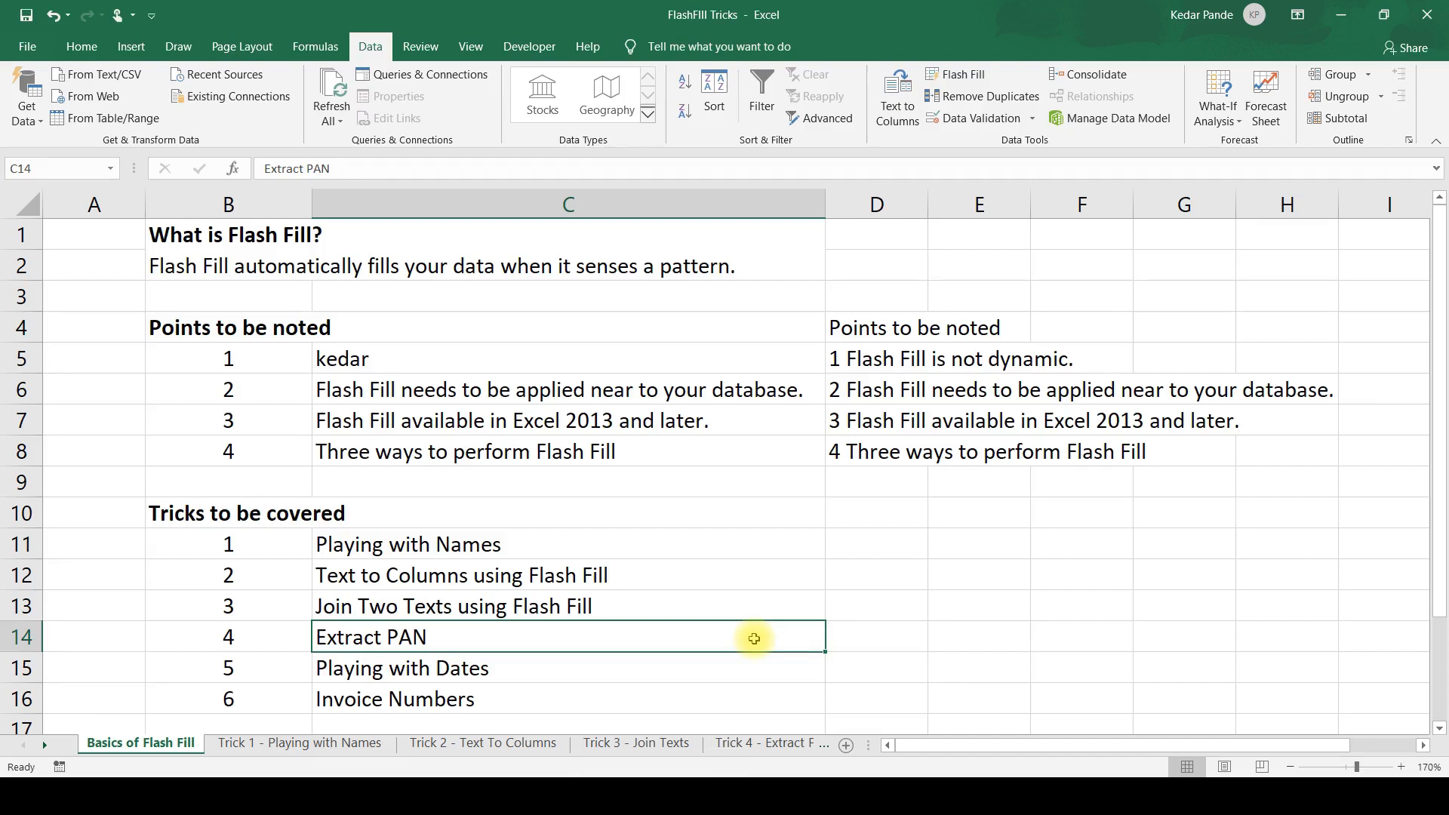
key("Down")
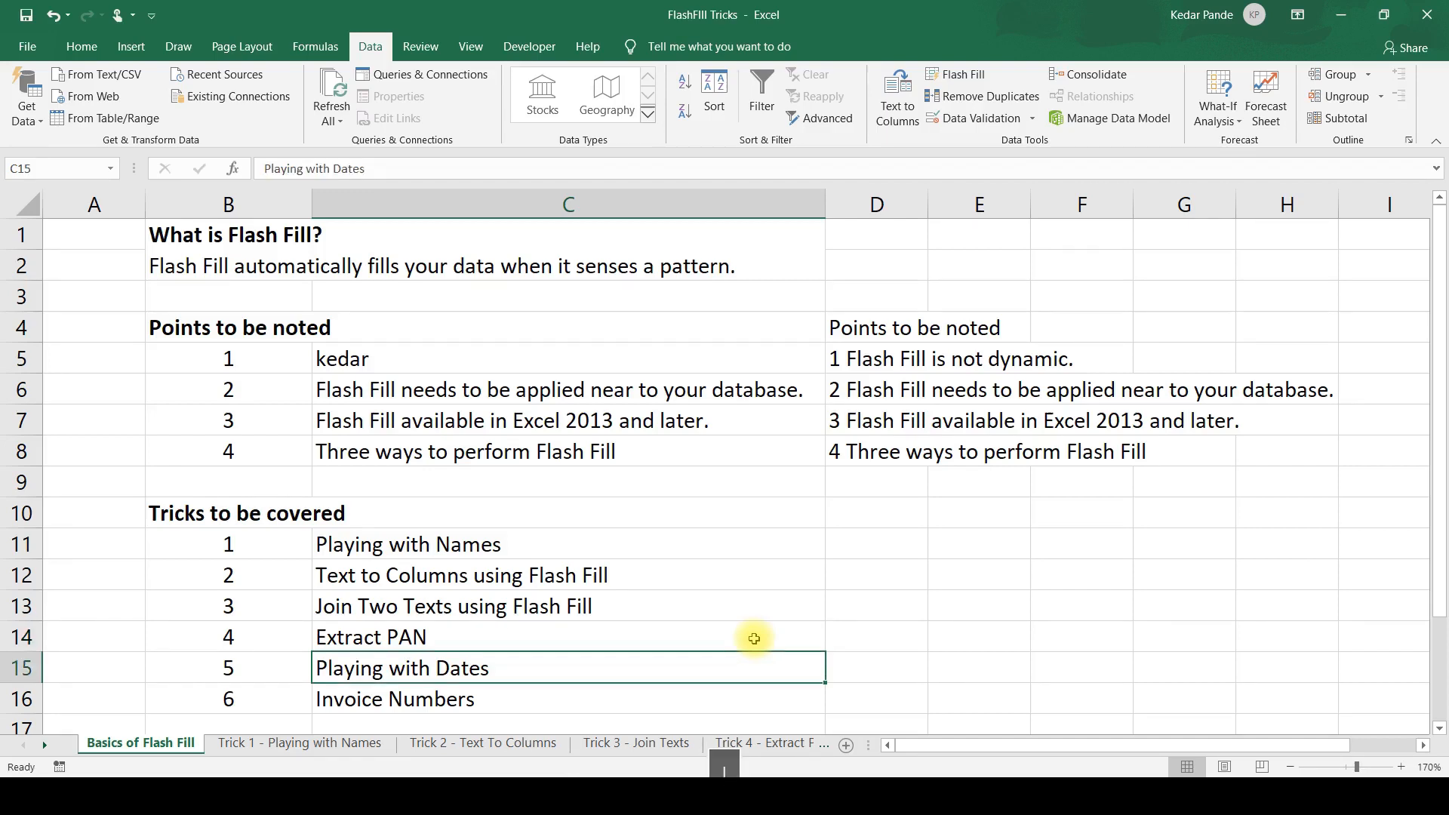
key("Down")
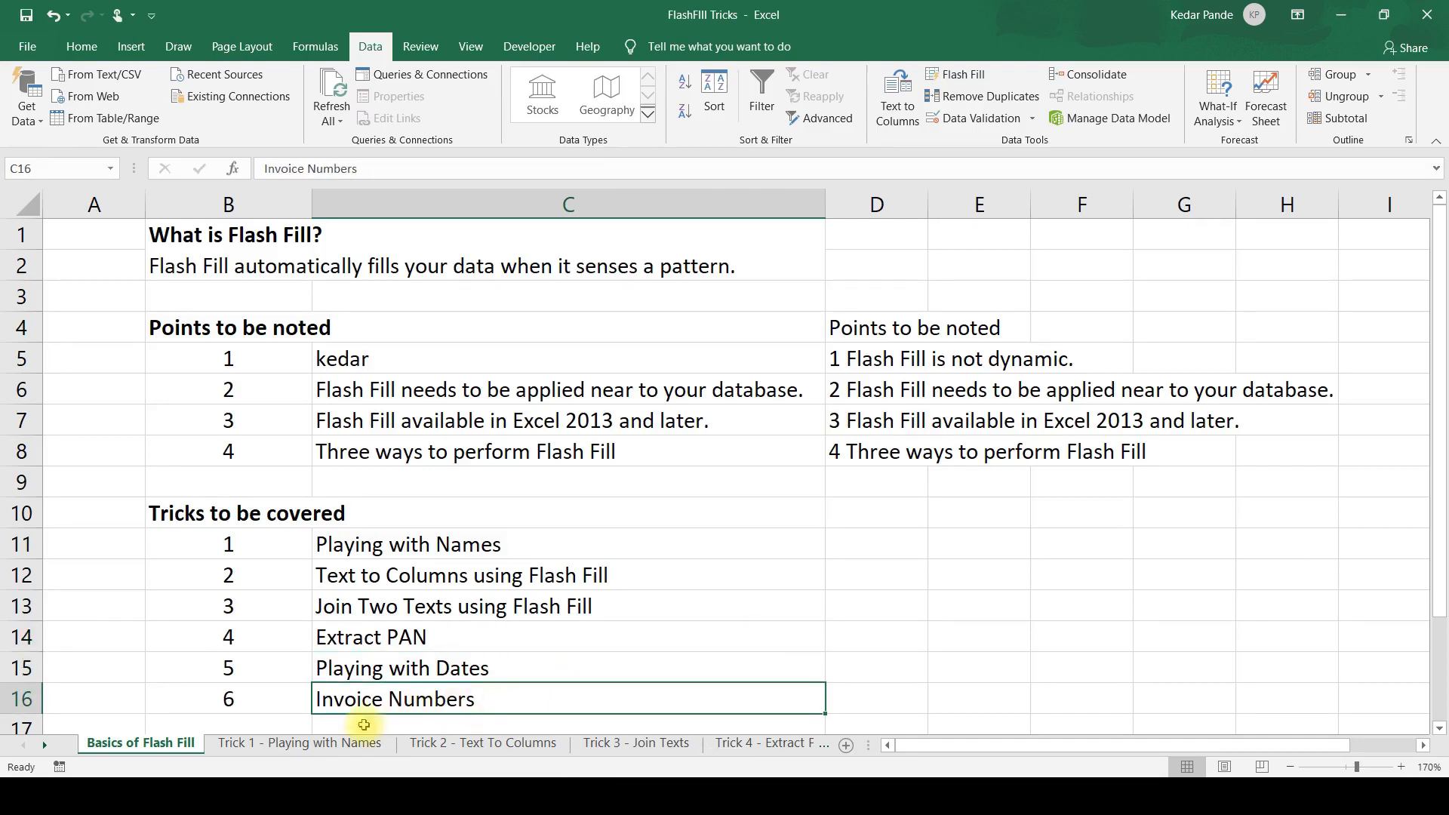
Open the Trick 1 - Playing with Names sheet and look over the inconsistently capitalised names in column C.
left_click(309, 743)
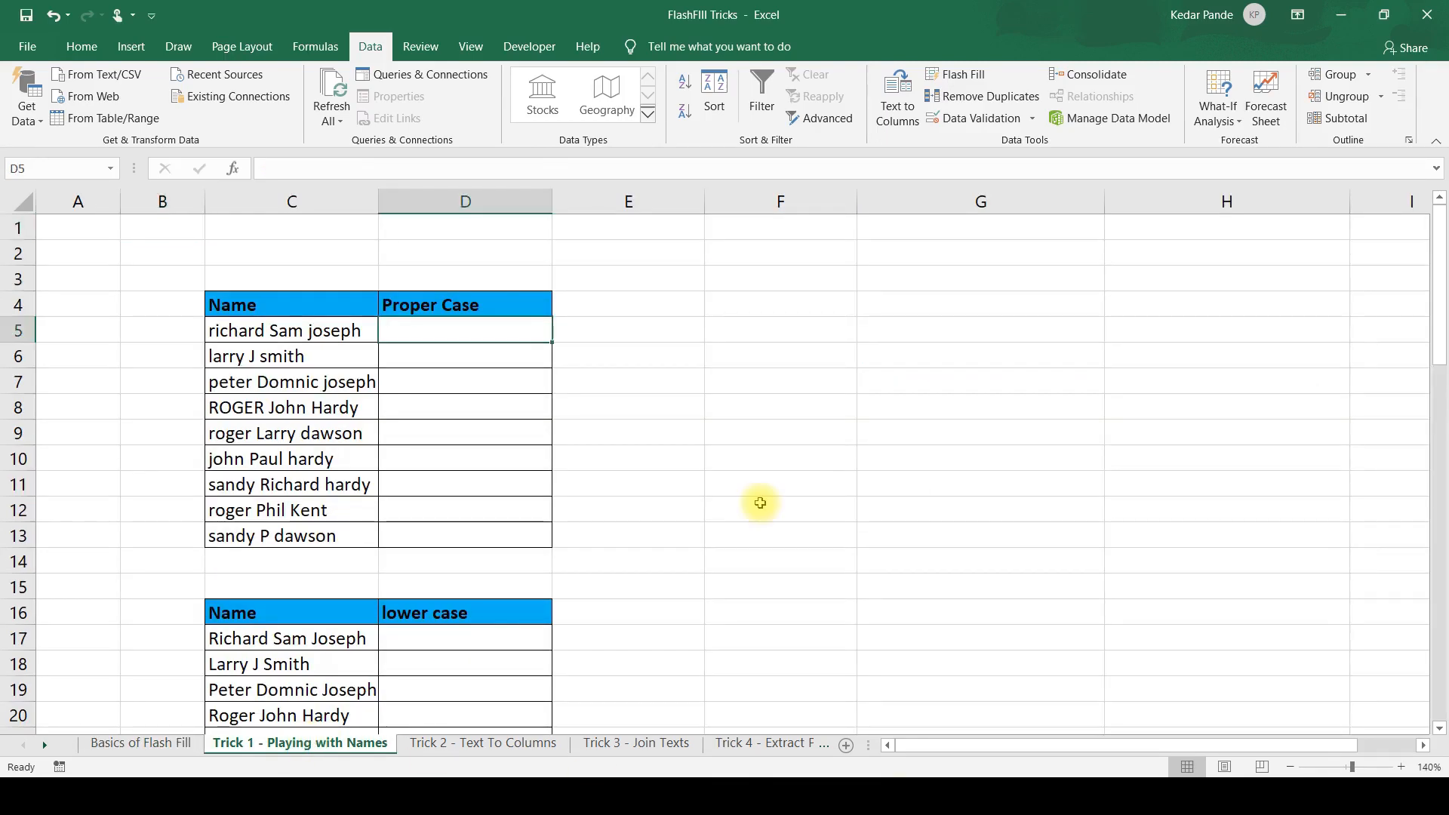
key("Left")
key("Down")
key("Down")
key("Down")
key("Down")
key("Down")
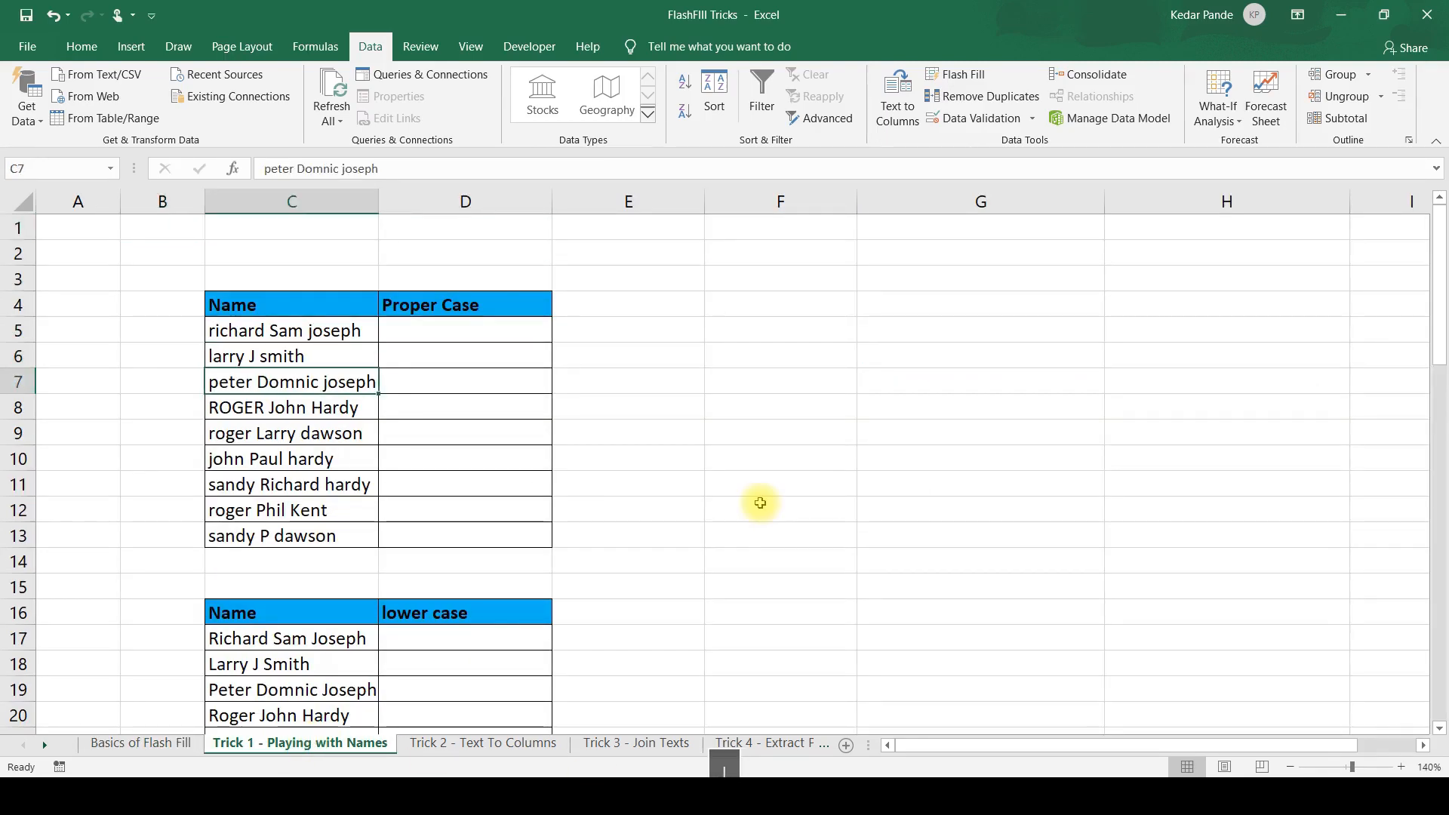
Enter the first person's full name in proper case in D5 and Flash Fill the rest of the Proper Case column.
key("Up")
key("Up")
key("Up")
key("Up")
key("Right")
key("Up")
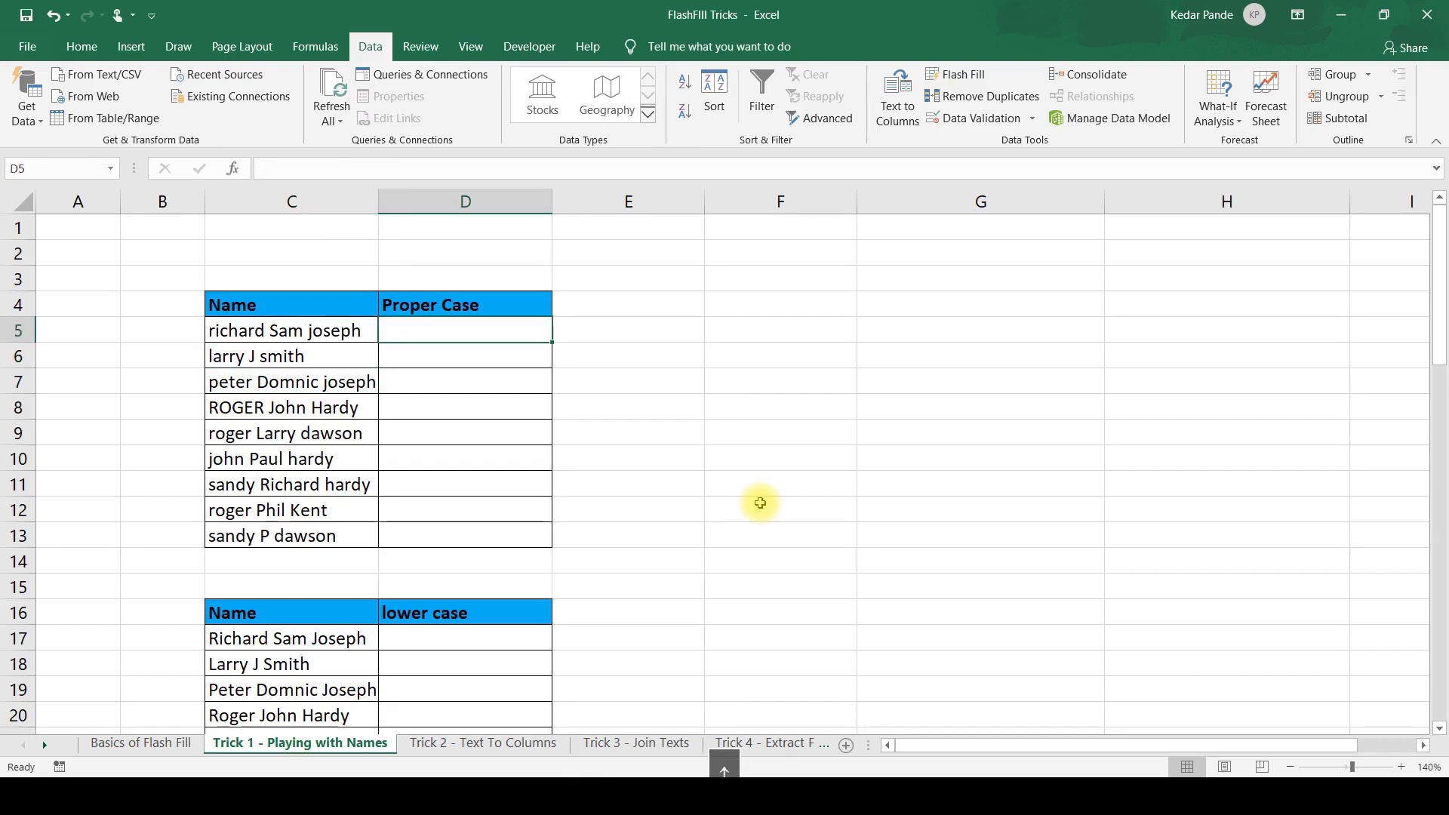
type("Richa")
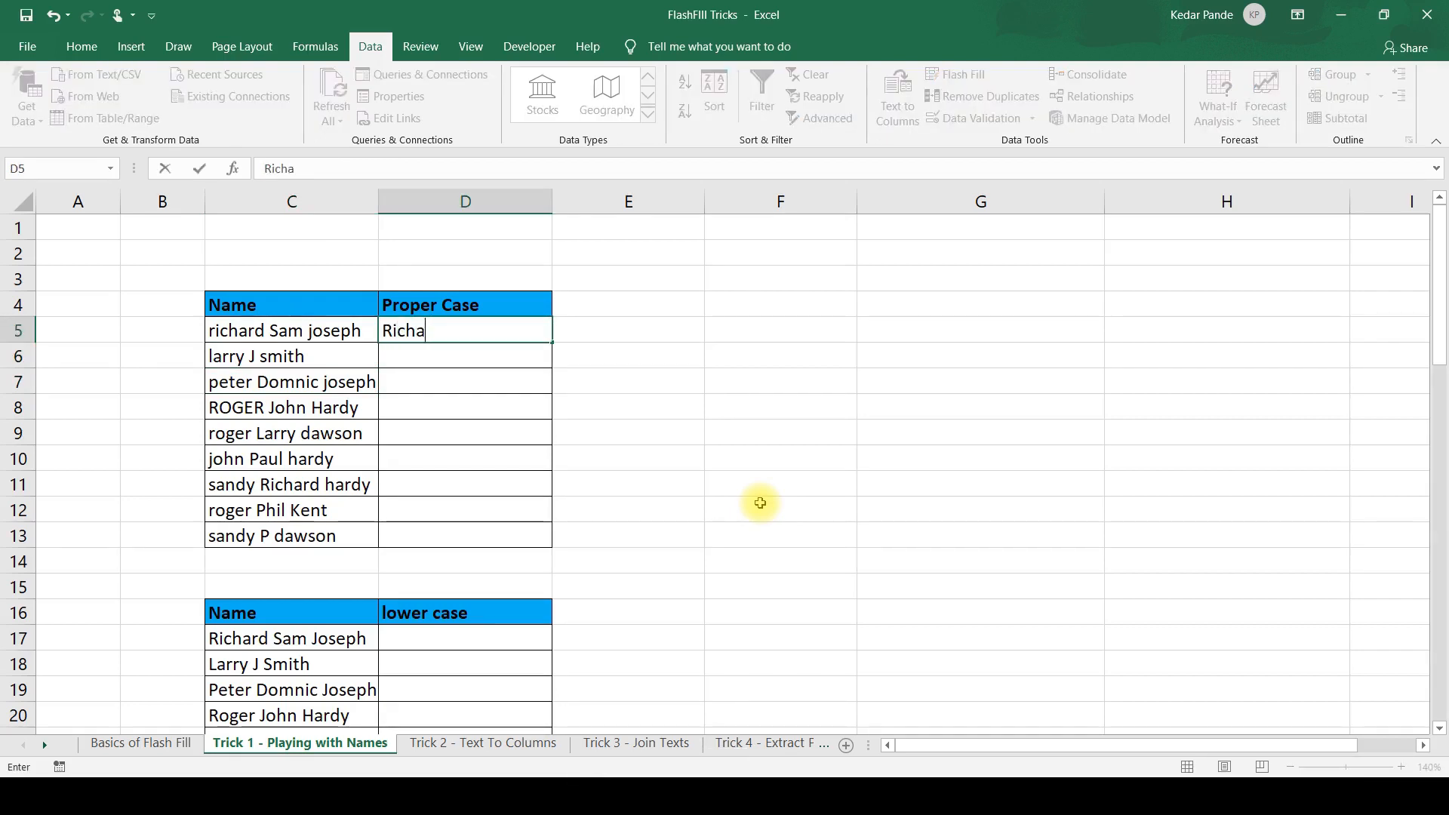
type("rd Sam")
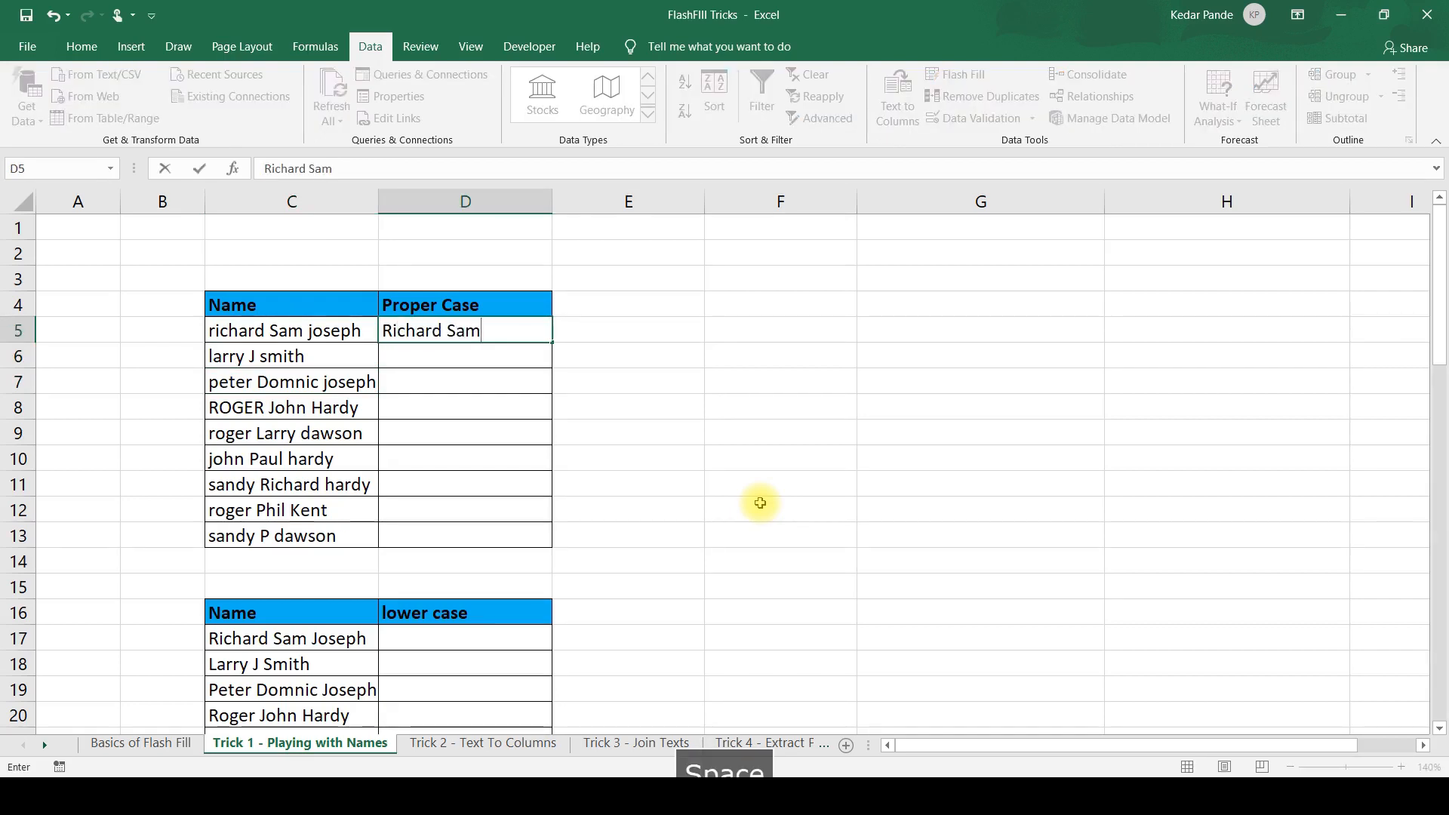
type(" Joseph")
key("Return")
key("Return")
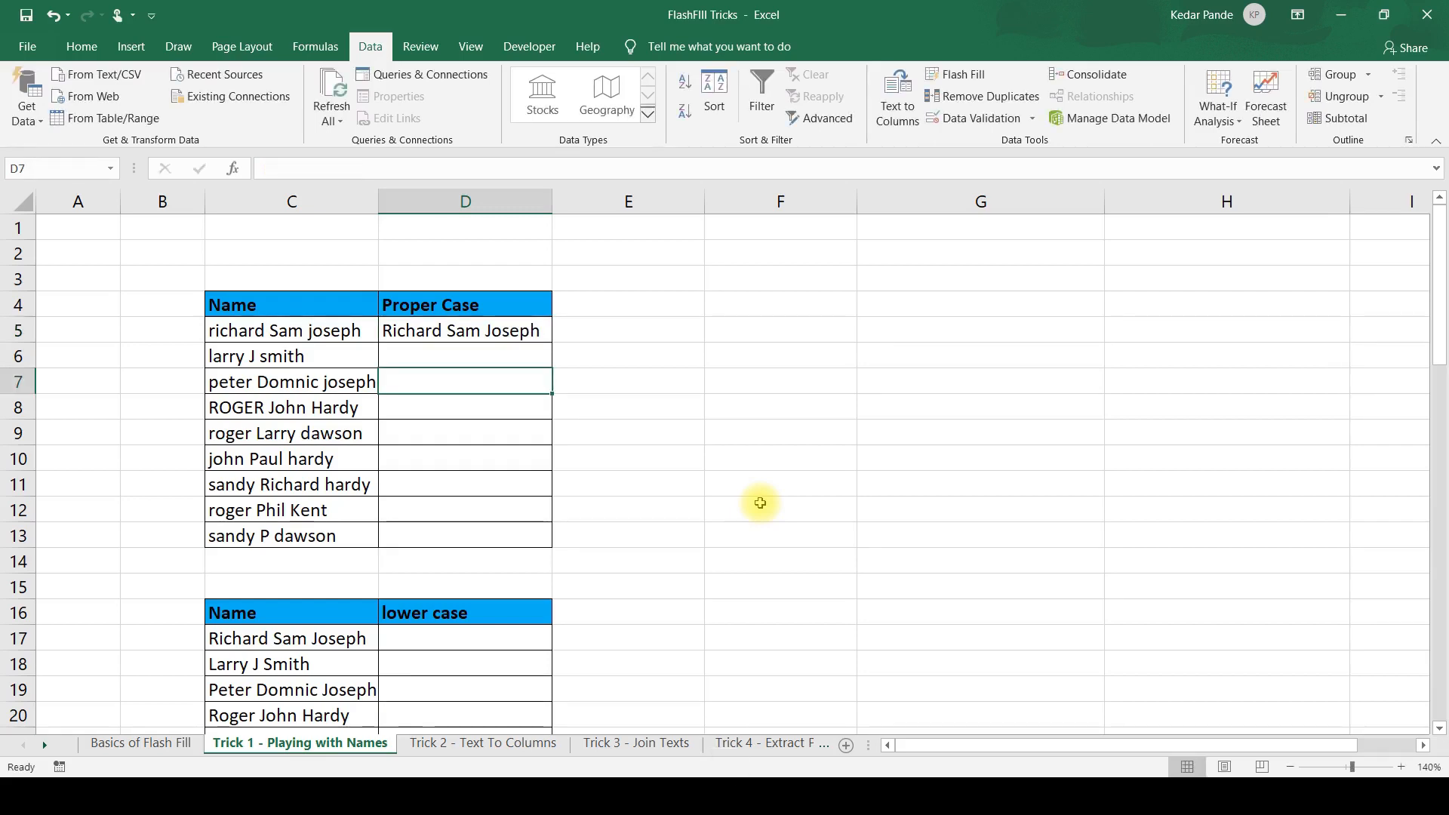
key("ctrl+e")
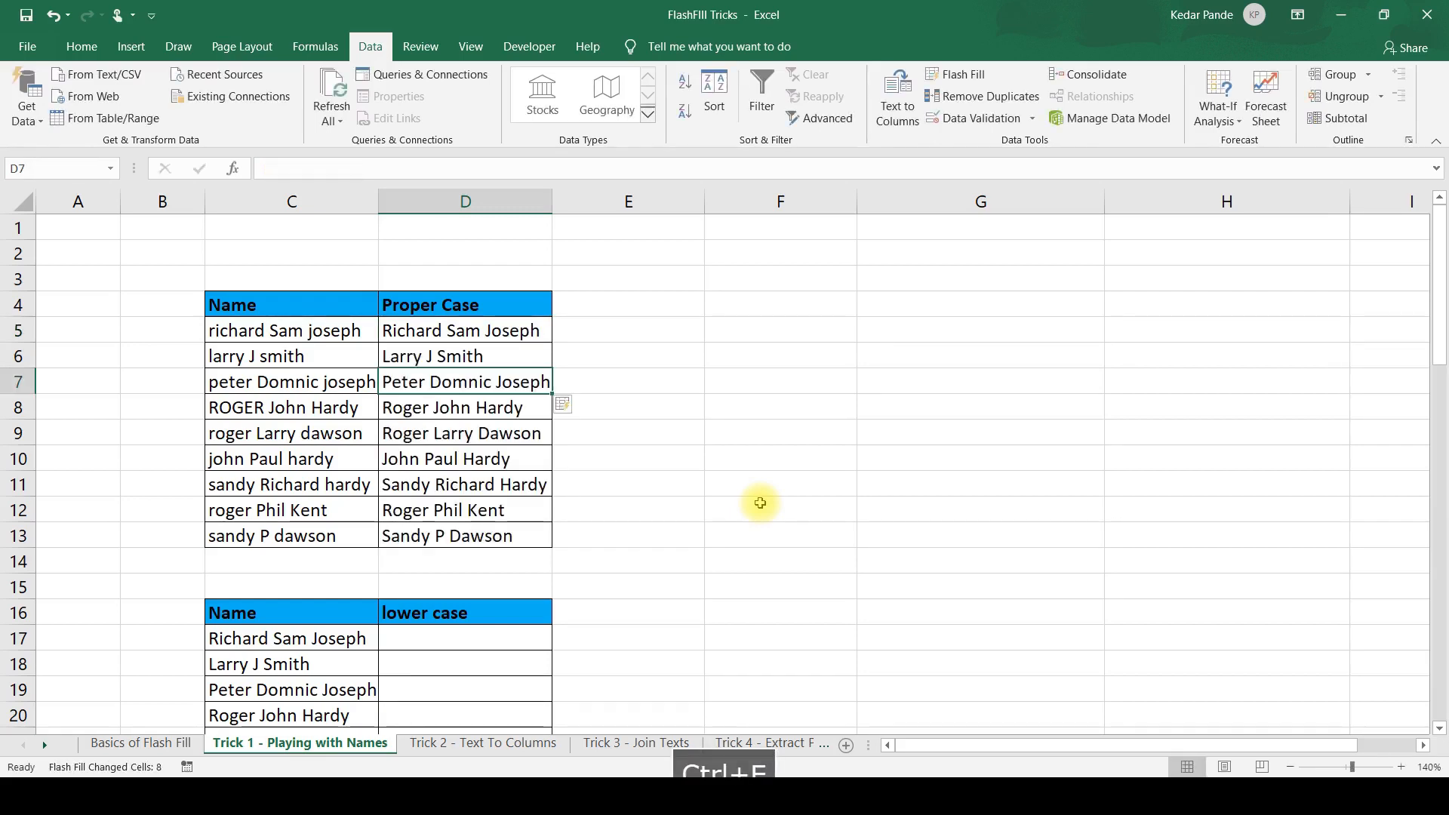
AutoFit the width of column D to the proper-case names.
key("alt+o")
key("c")
key("a")
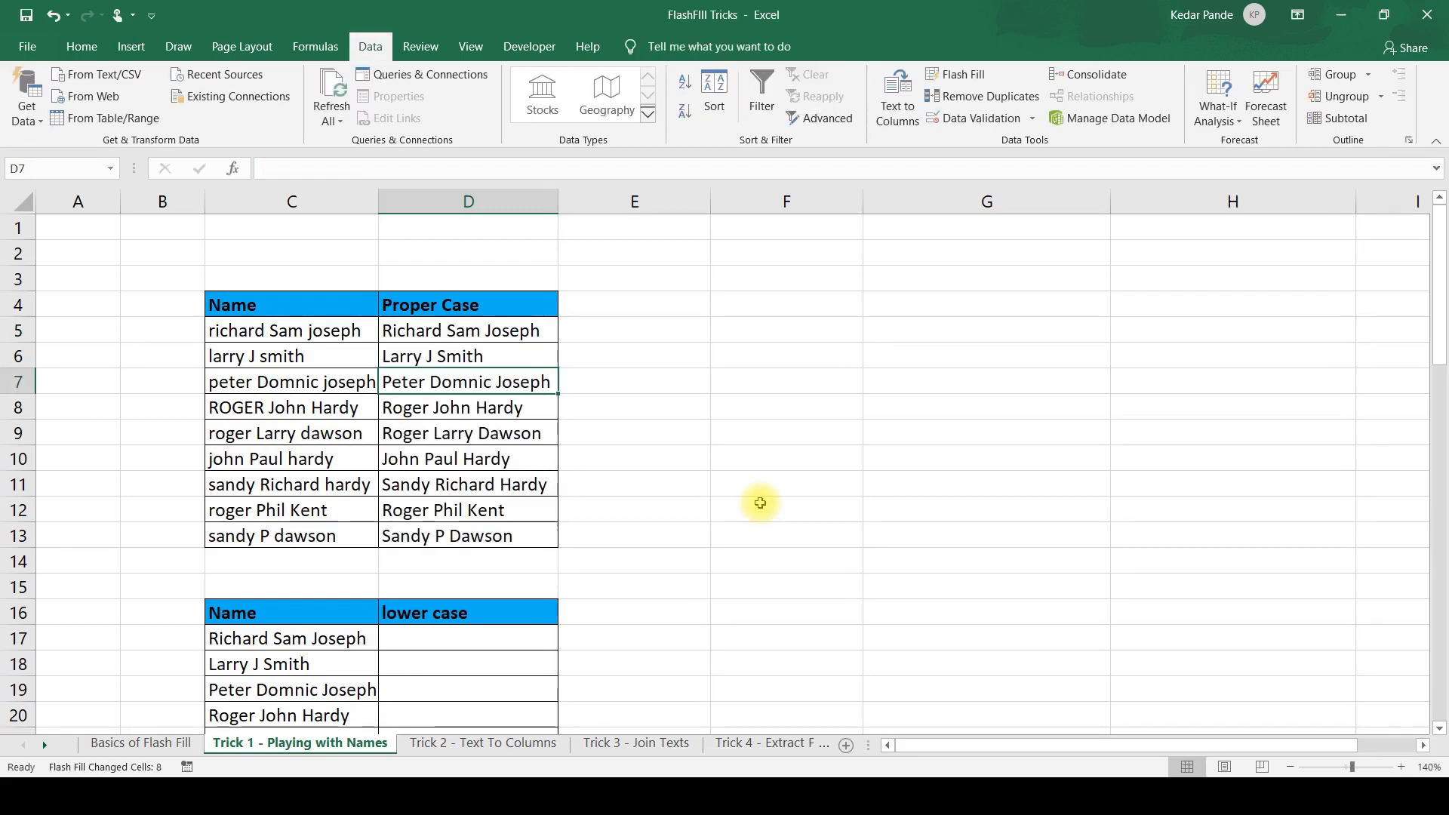
Compare the capitalisation of the Proper Case results in column D with the original names in column C.
key("Up")
key("Up")
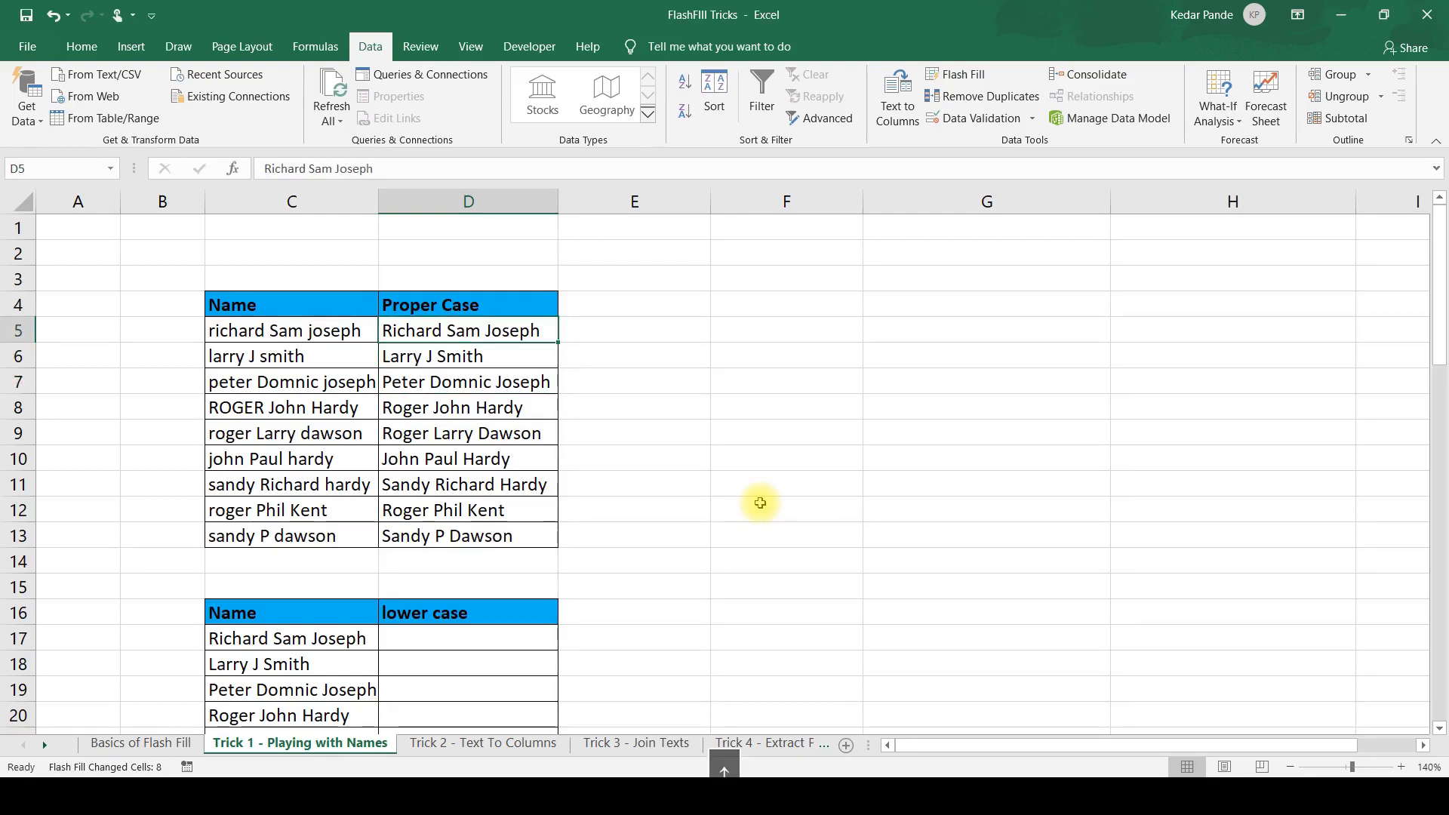
key("Down")
key("Down")
key("Down")
key("Up")
key("Up")
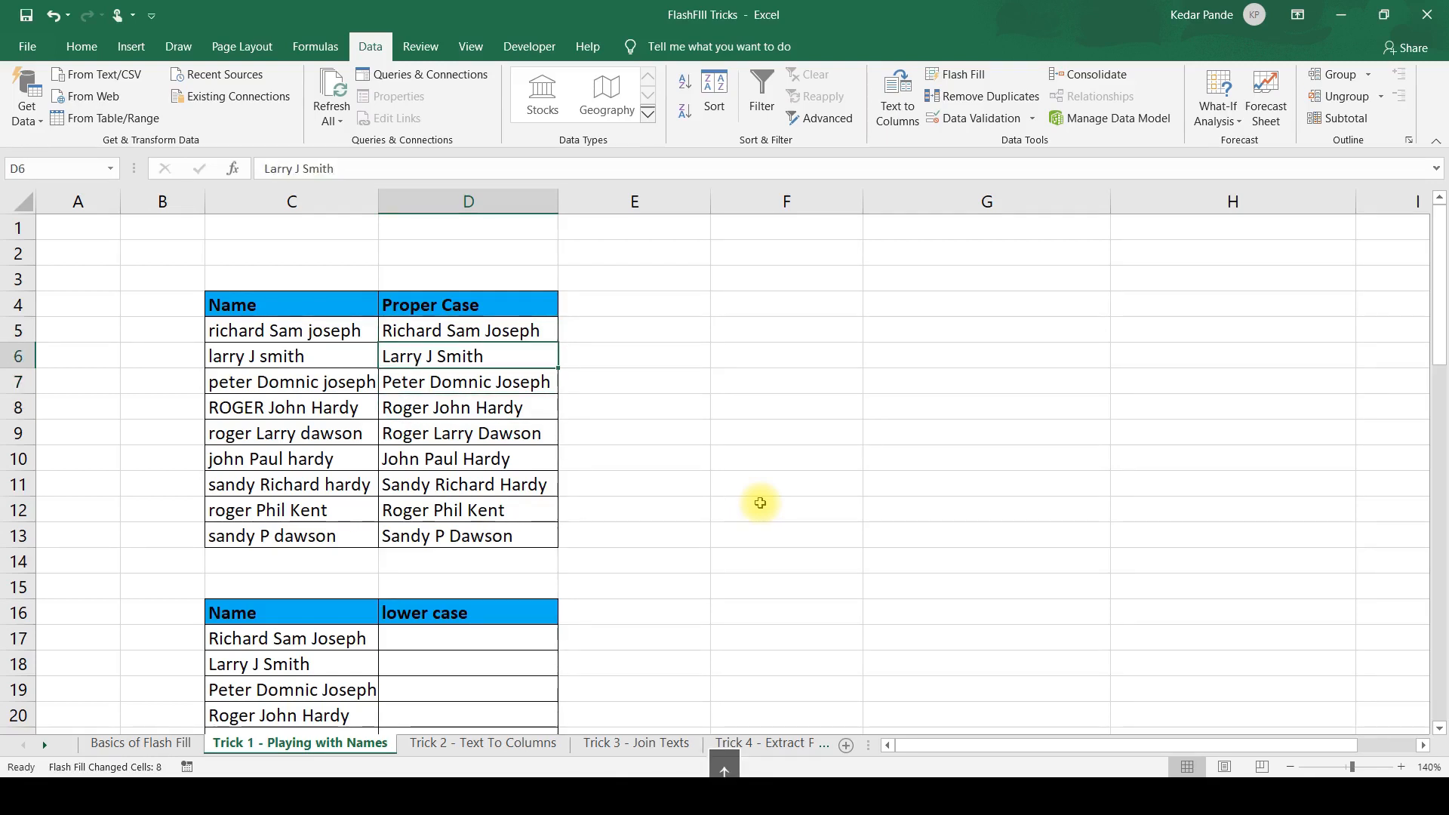
key("Up")
key("Left")
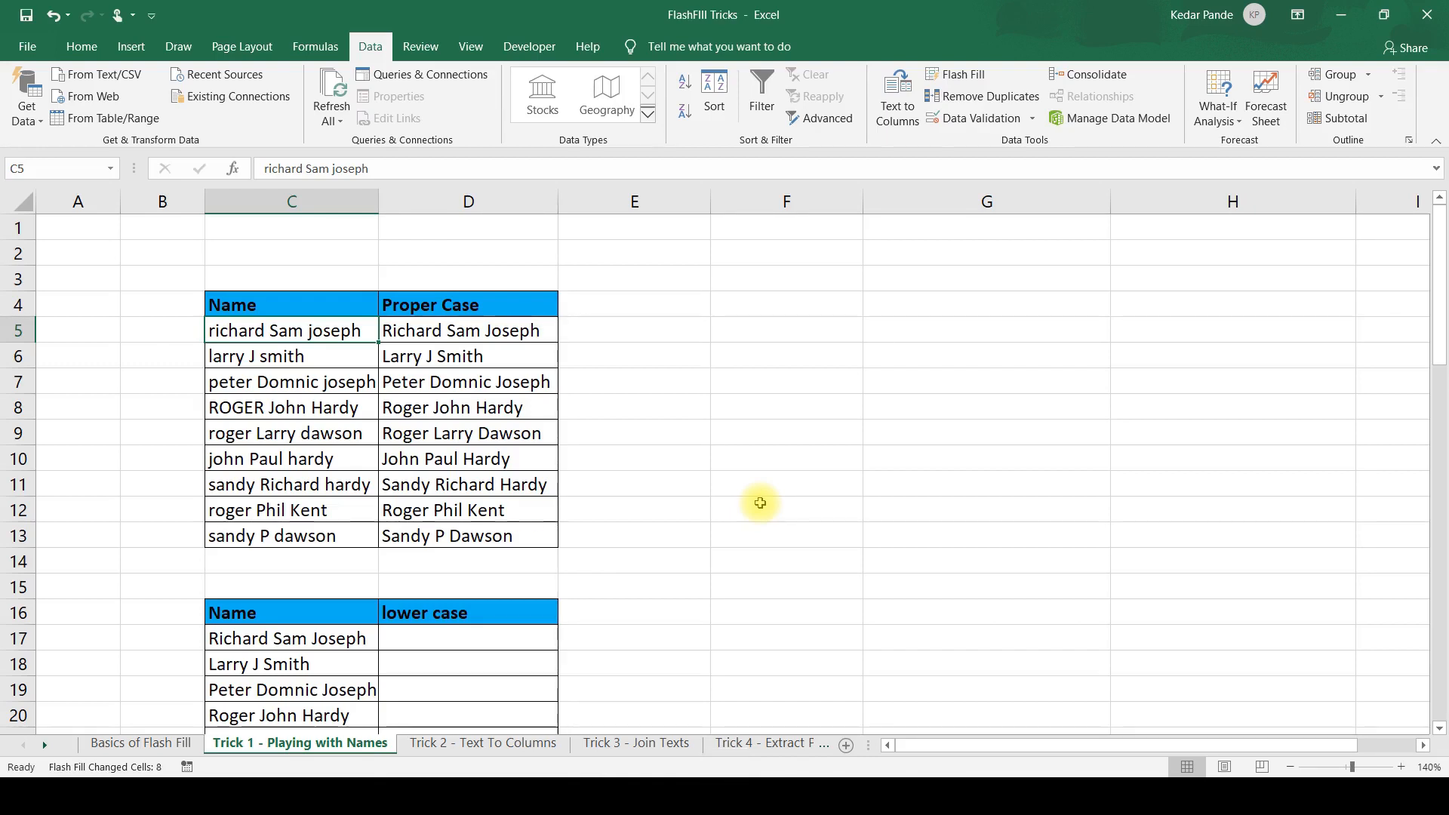
key("Right")
key("Down")
key("Down")
key("Down")
key("Down")
key("Down")
key("Down")
key("Down")
key("Down")
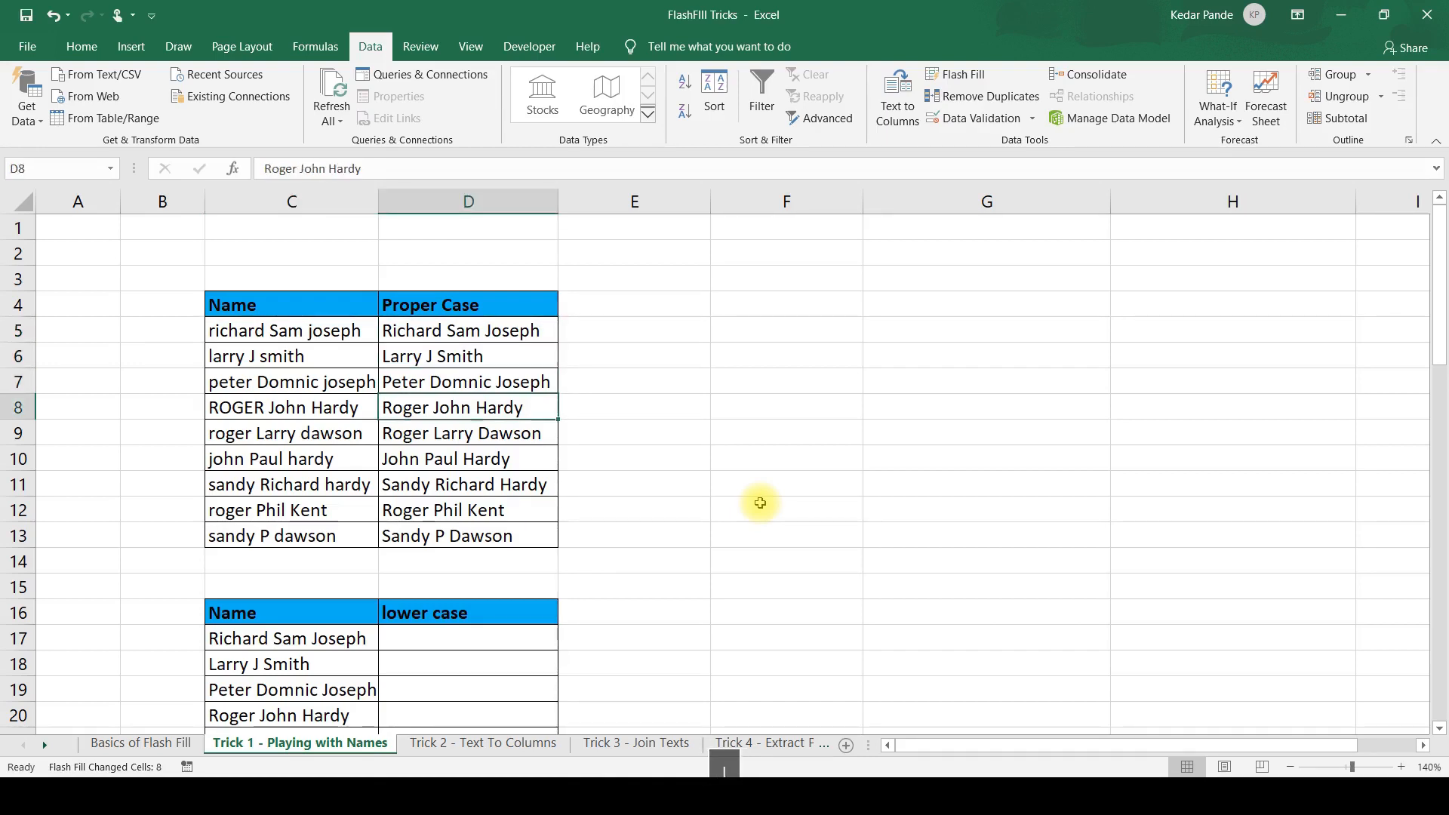
key("Up")
key("Up")
key("Up")
key("Up")
key("Up")
key("Up")
key("Up")
key("Up")
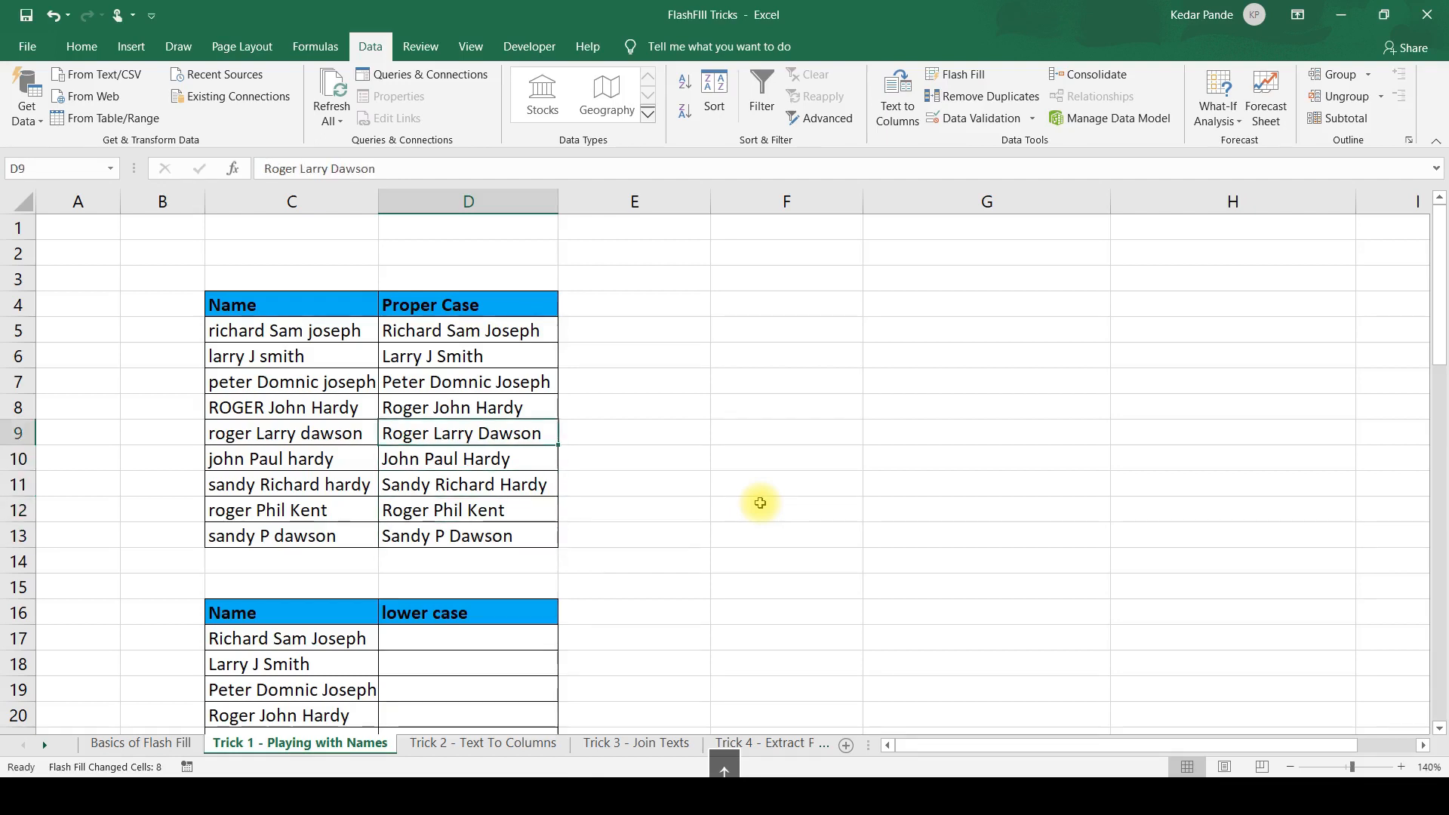
key("Down")
key("Down")
key("Down")
key("Down")
key("Down")
key("Down")
key("Down")
key("Down")
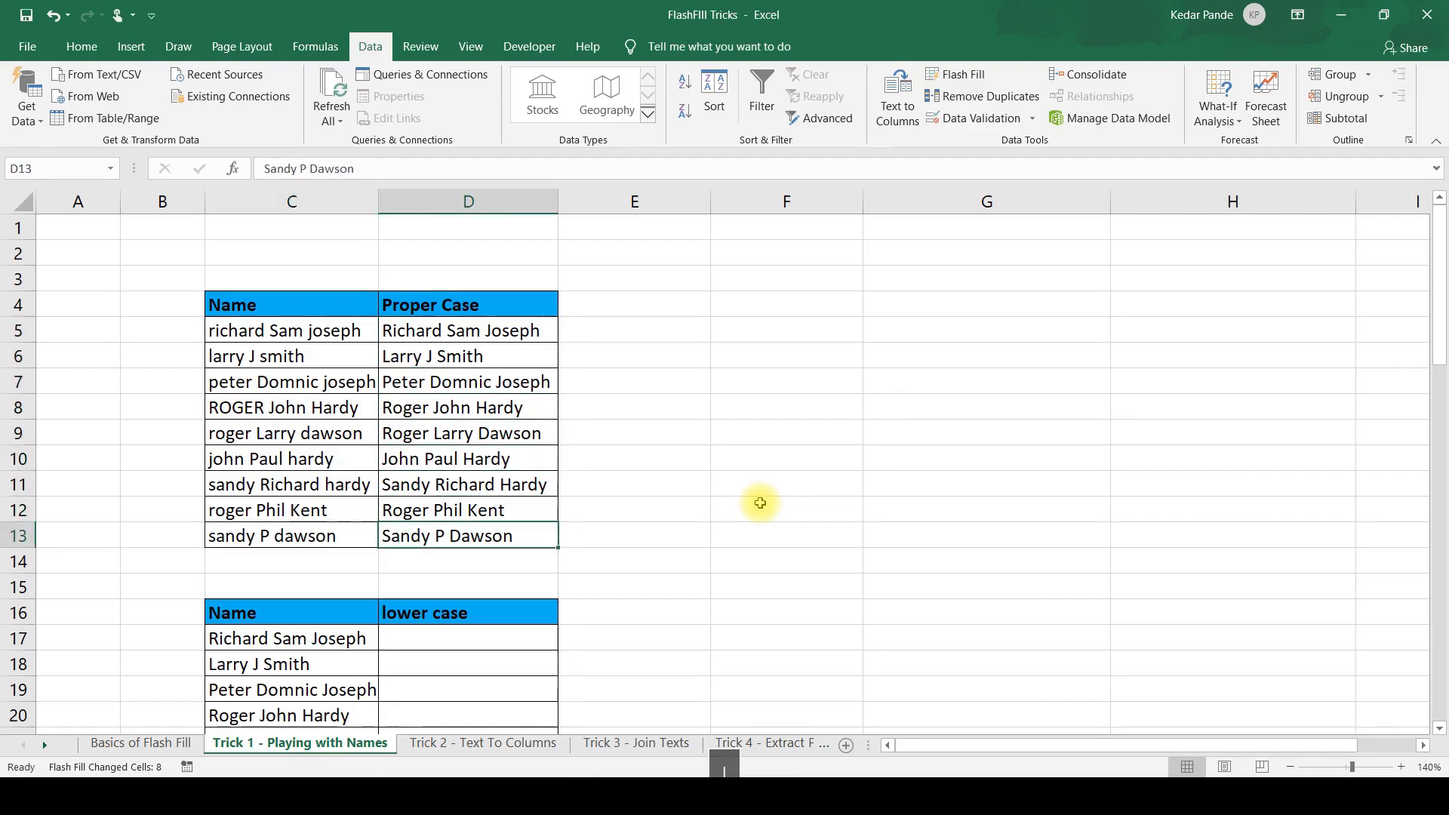
Enter the first person's full name in all lowercase in D17 and Flash Fill the rest of the lower case column.
key("Down")
key("Down")
key("Down")
key("Down")
key("Down")
key("Down")
key("Down")
key("Down")
key("Down")
key("Down")
key("Down")
key("Down")
key("Down")
key("Down")
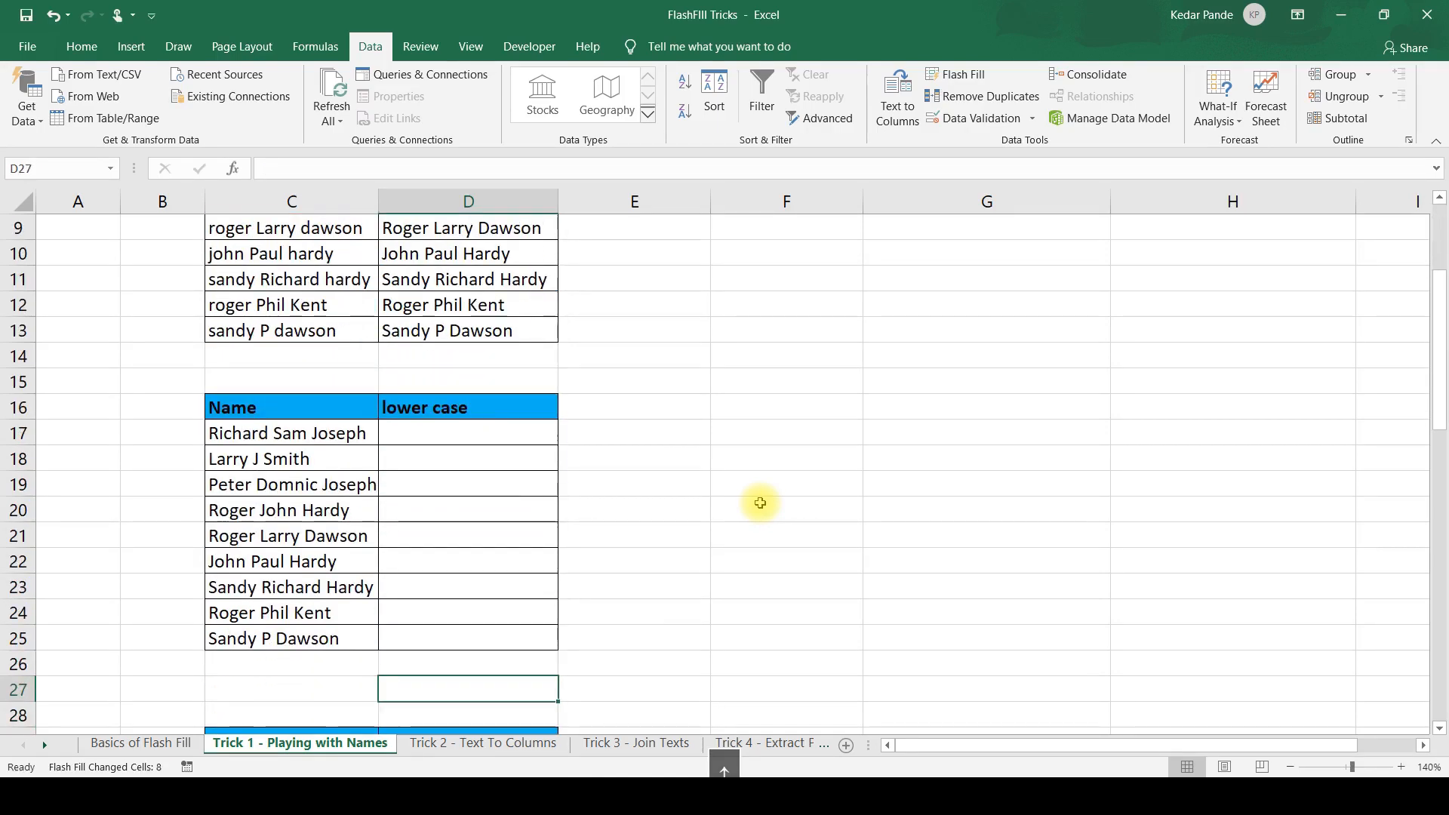
key("Up")
key("Up")
key("Up")
key("Up")
key("Up")
key("Up")
key("Up")
key("Up")
key("Up")
key("Up")
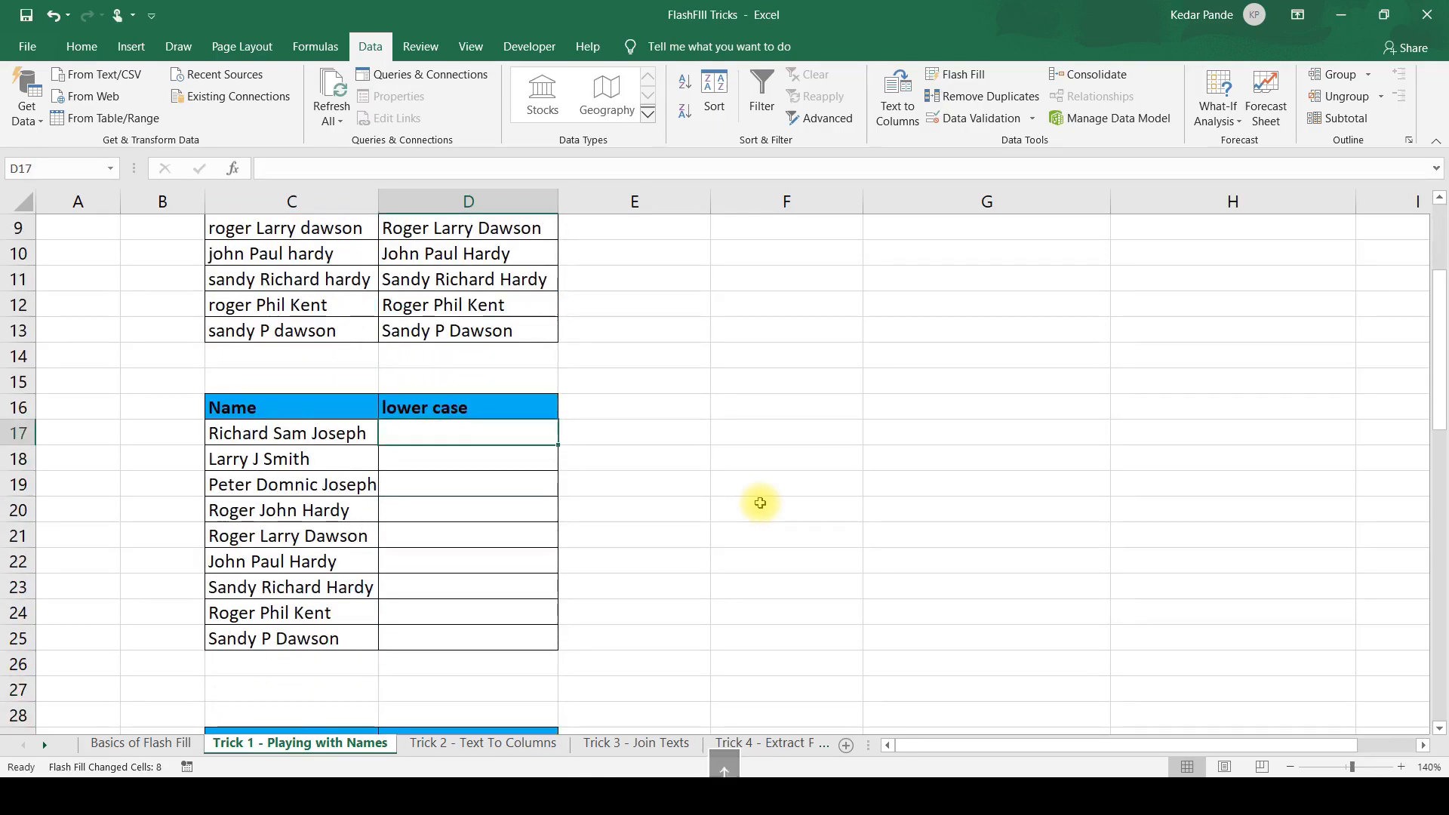
type("RI")
key("BackSpace")
key("BackSpace")
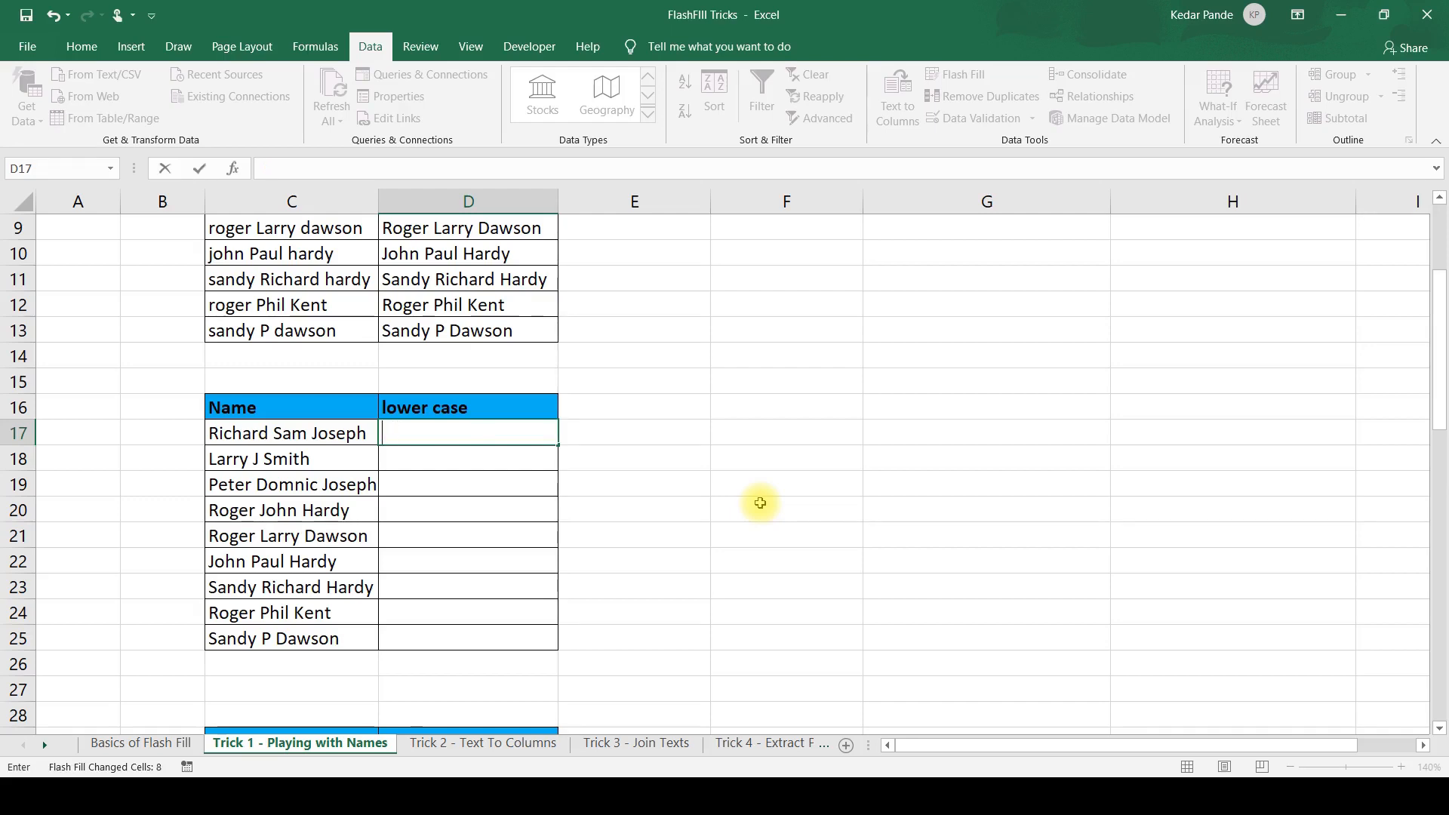
type("richard sam jo")
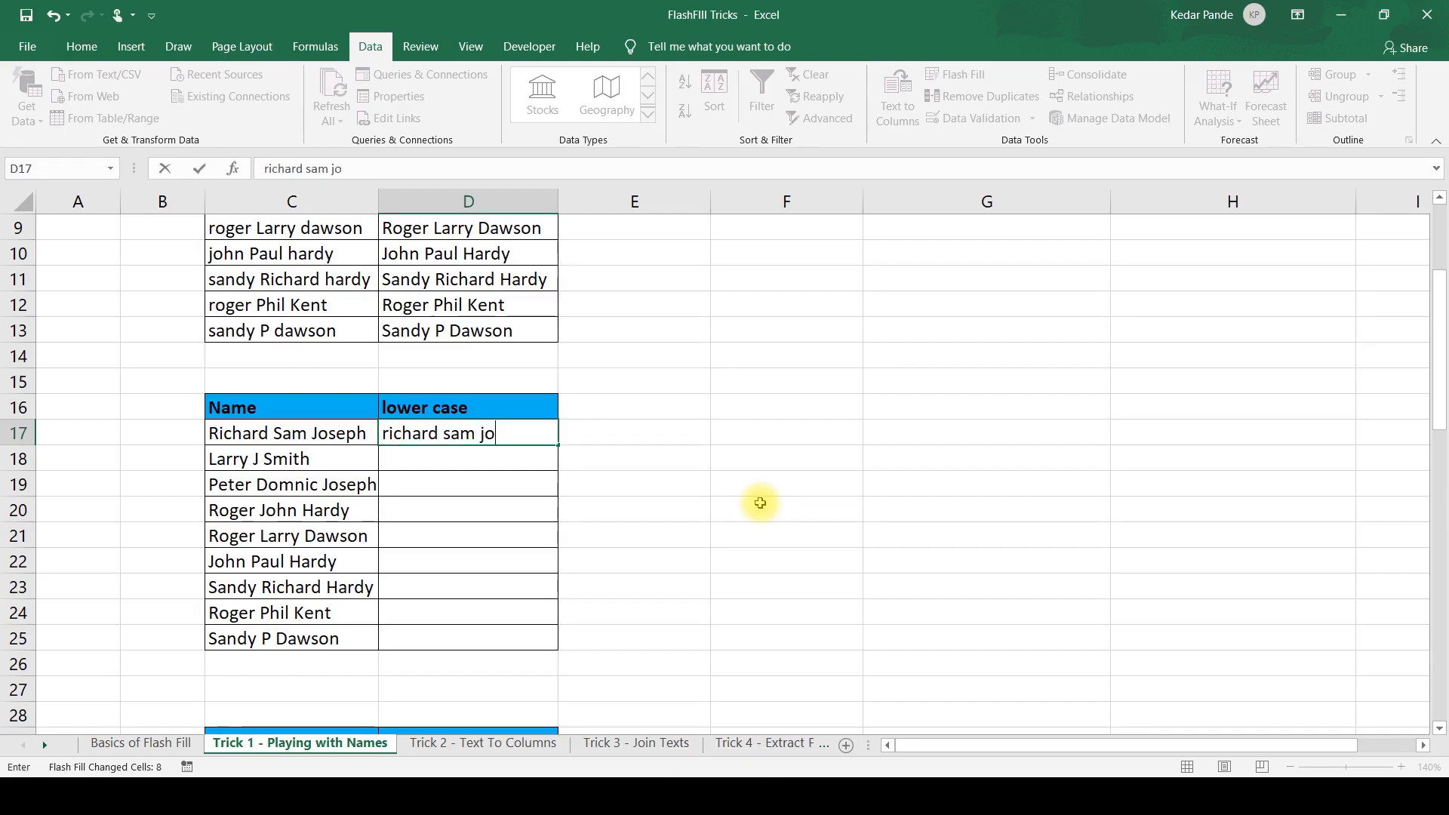
type("seph")
key("Return")
key("Down")
key("Down")
key("Down")
key("Down")
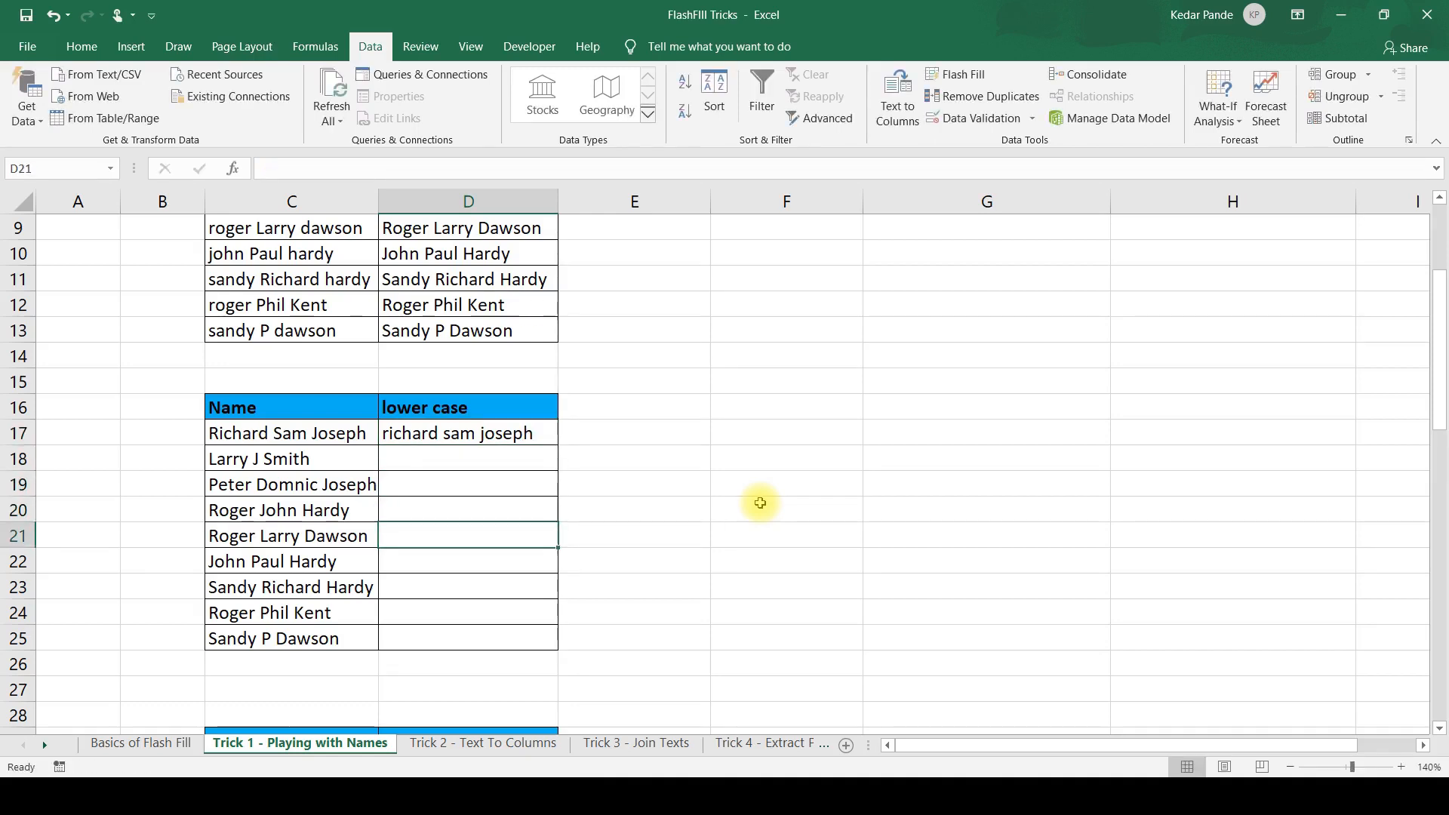
key("ctrl+e")
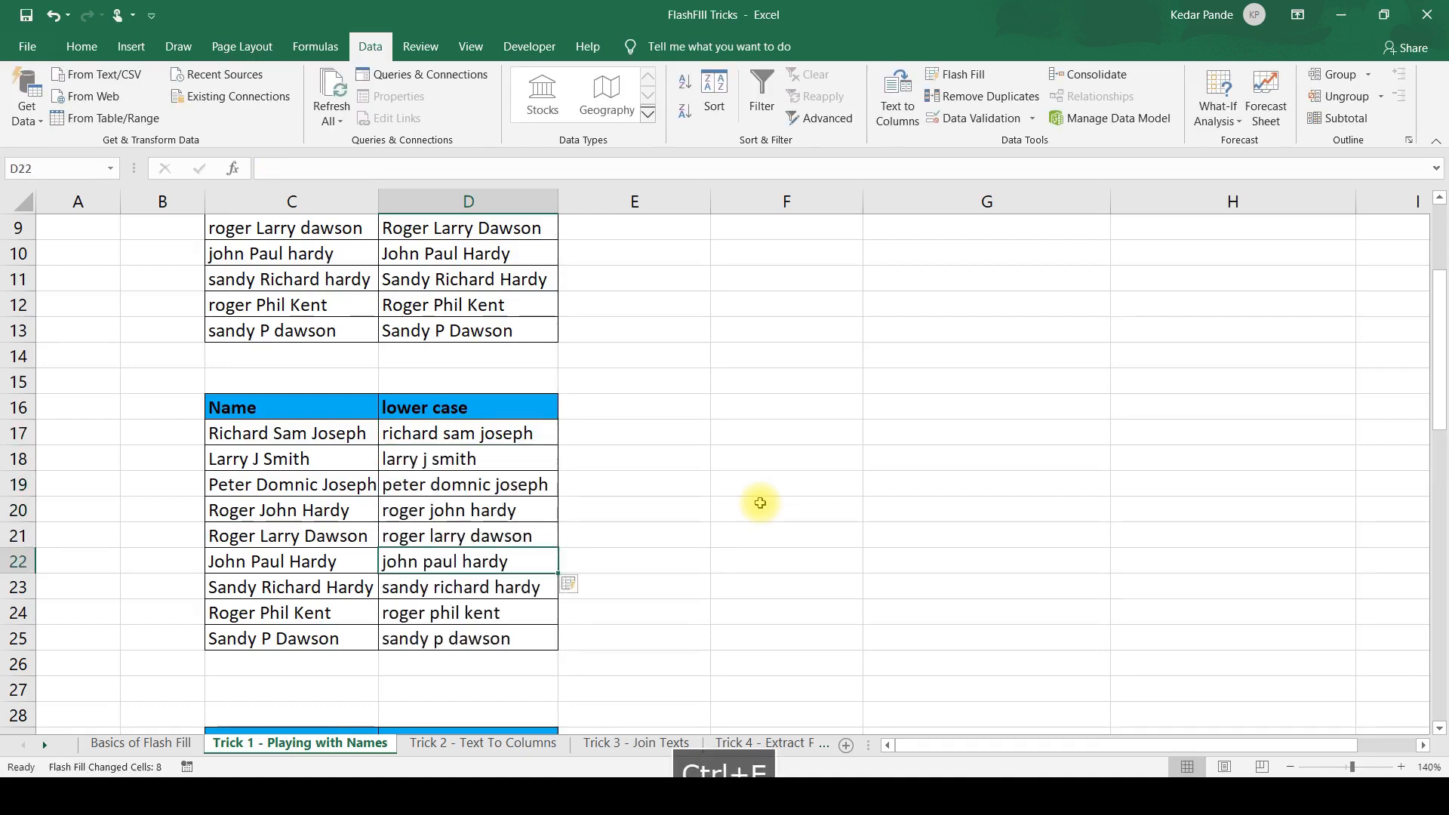
Check the filled lower case names in column D against the names in column C.
key("Up")
key("Up")
key("Up")
key("Down")
key("Down")
key("Down")
key("Down")
key("Down")
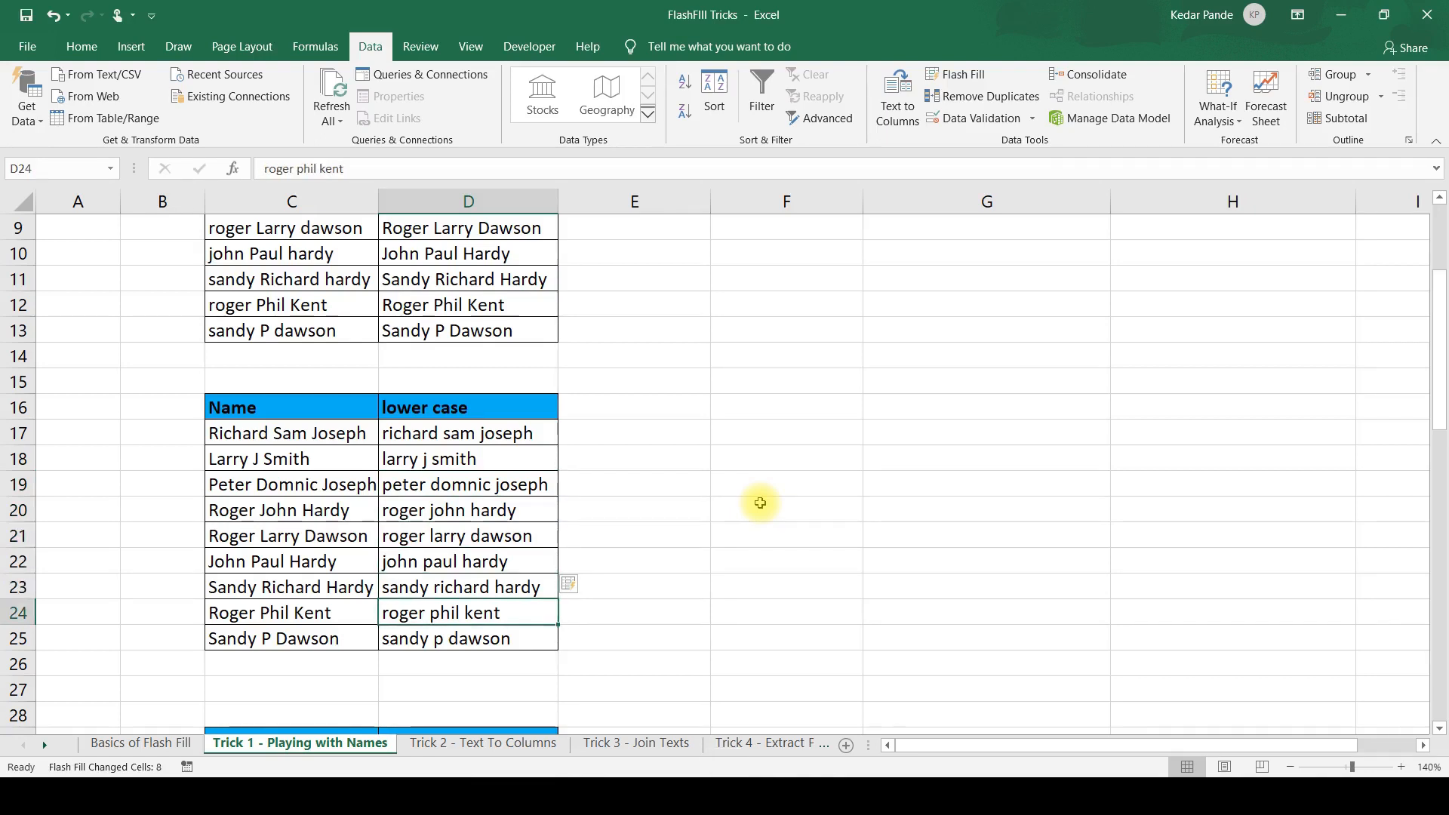
key("Down")
key("Down")
key("Down")
key("Down")
Enter the second person's full name in all capitals in D31 and Flash Fill the whole UPPER CASE column from it.
scroll(760, 503, "down", 6)
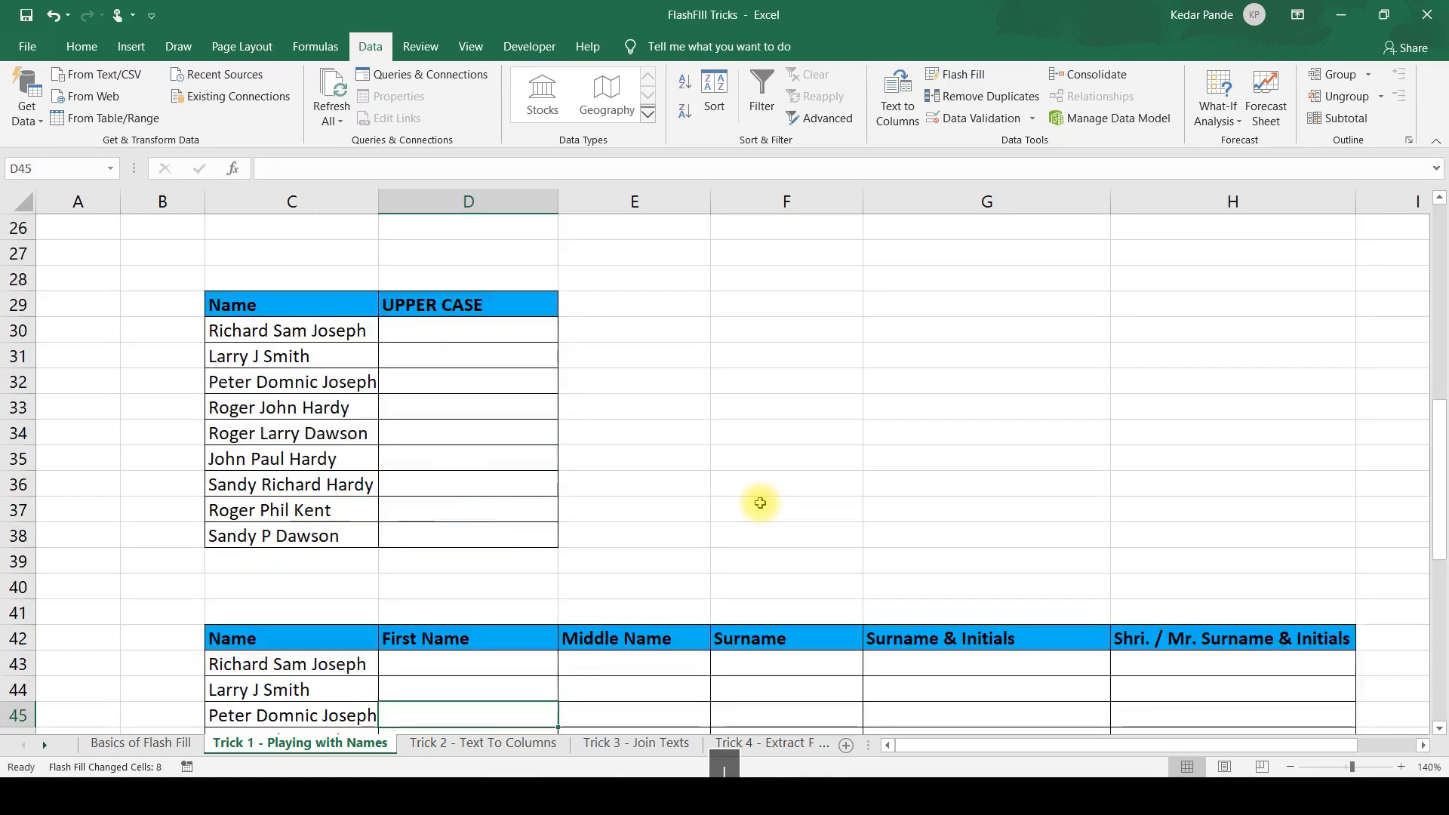
key("Down")
key("Down")
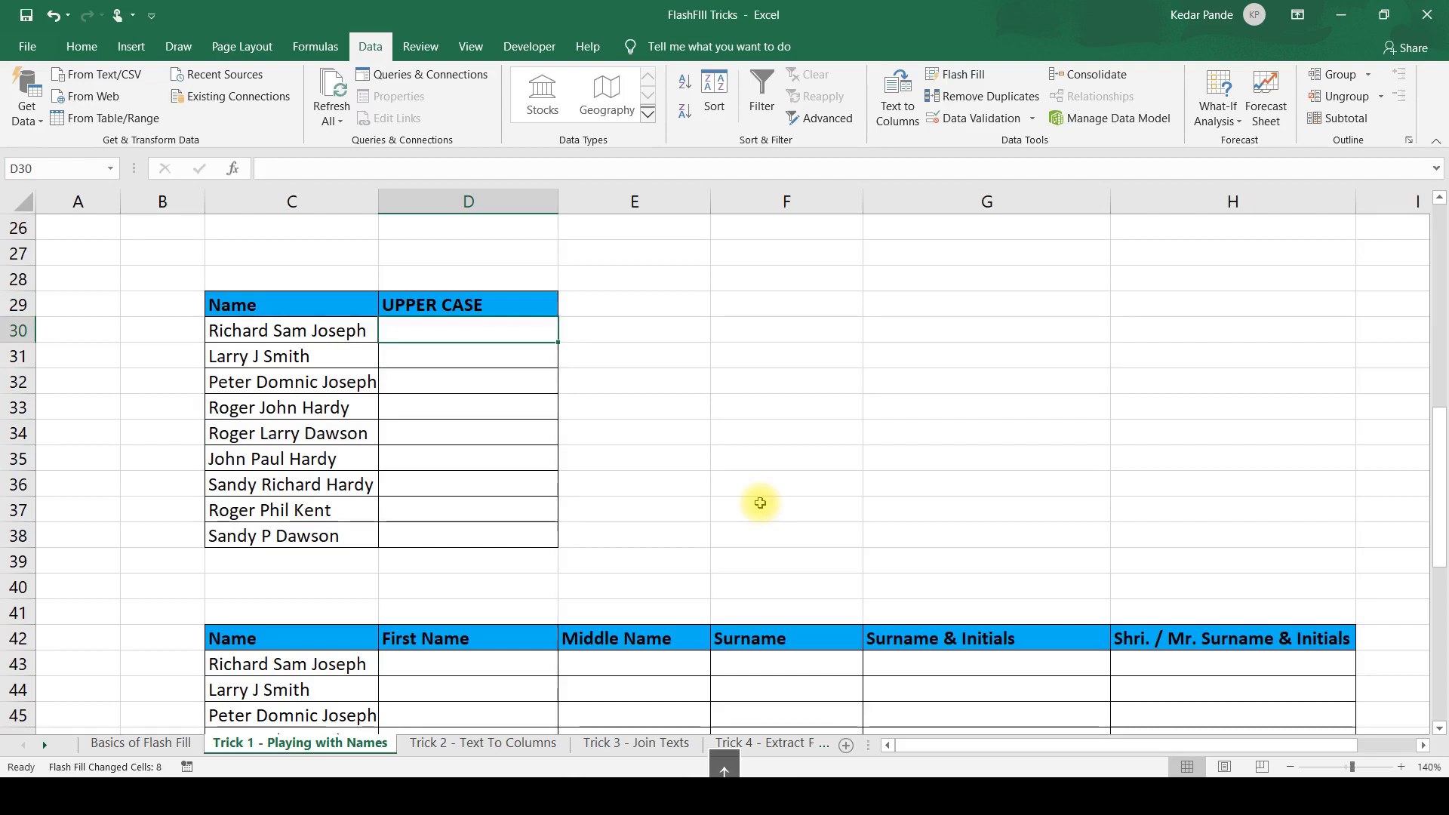
key("Down")
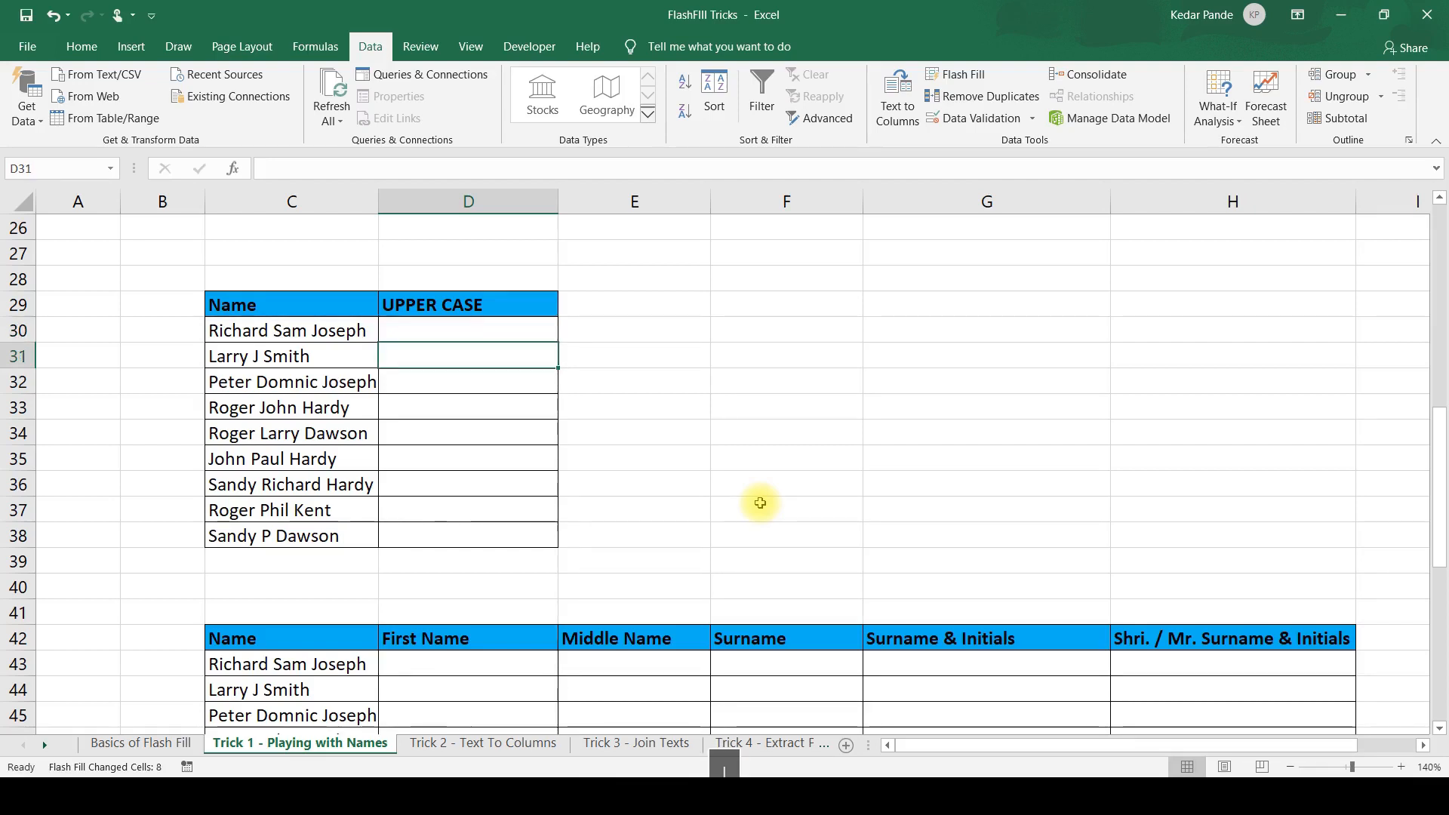
key("Up")
key("Down")
key("Down")
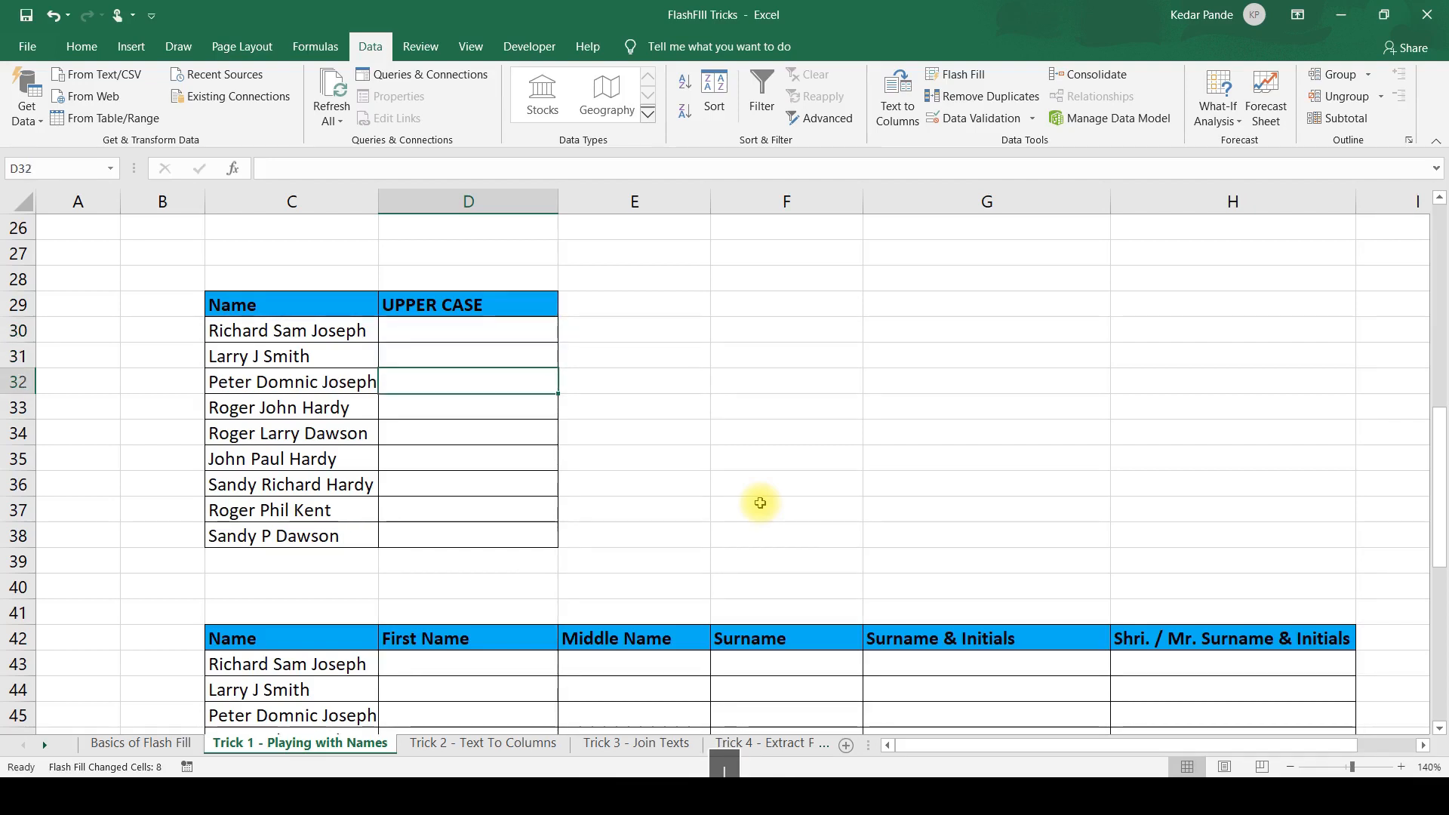
key("Up")
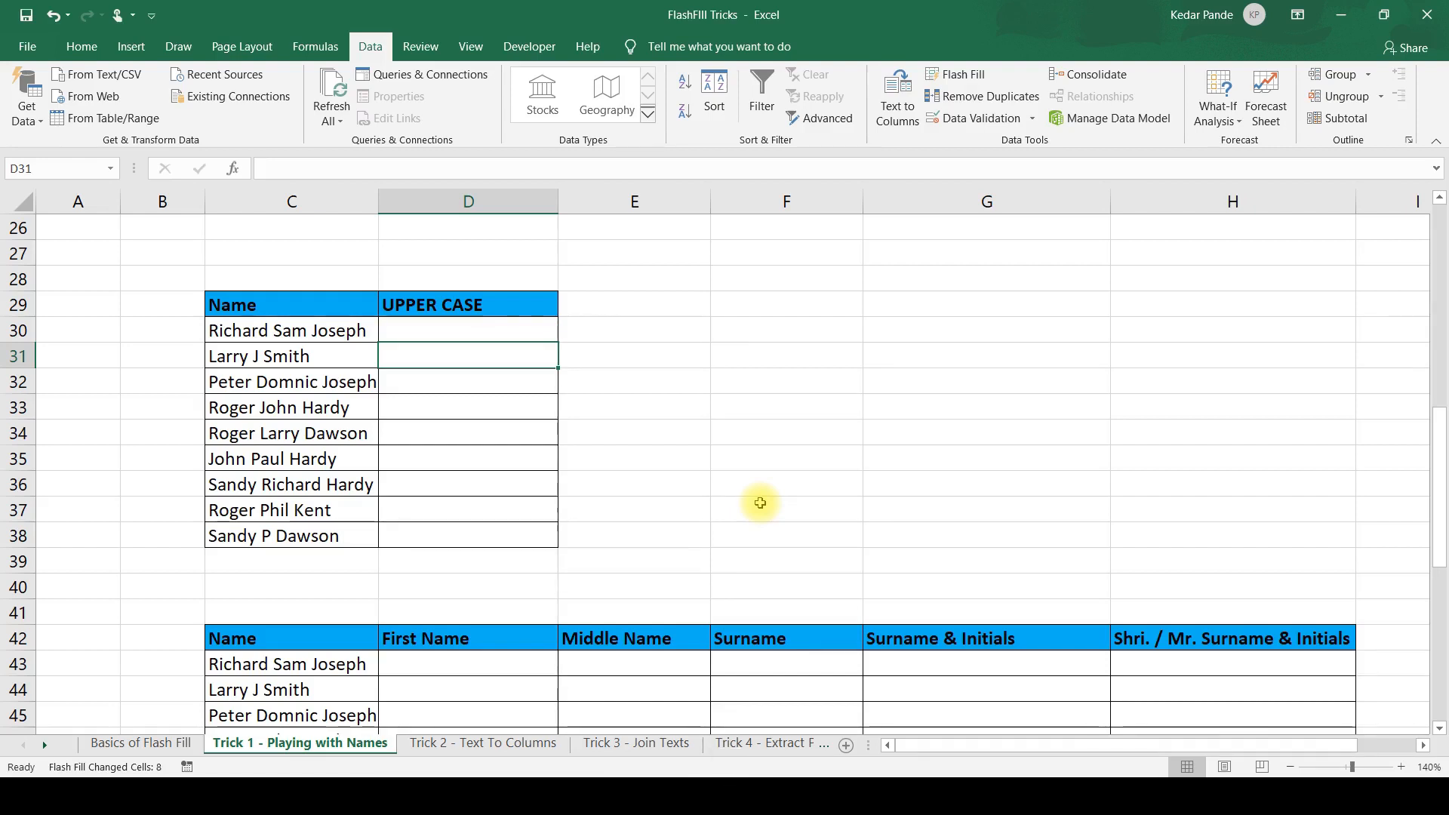
type("LARRY ")
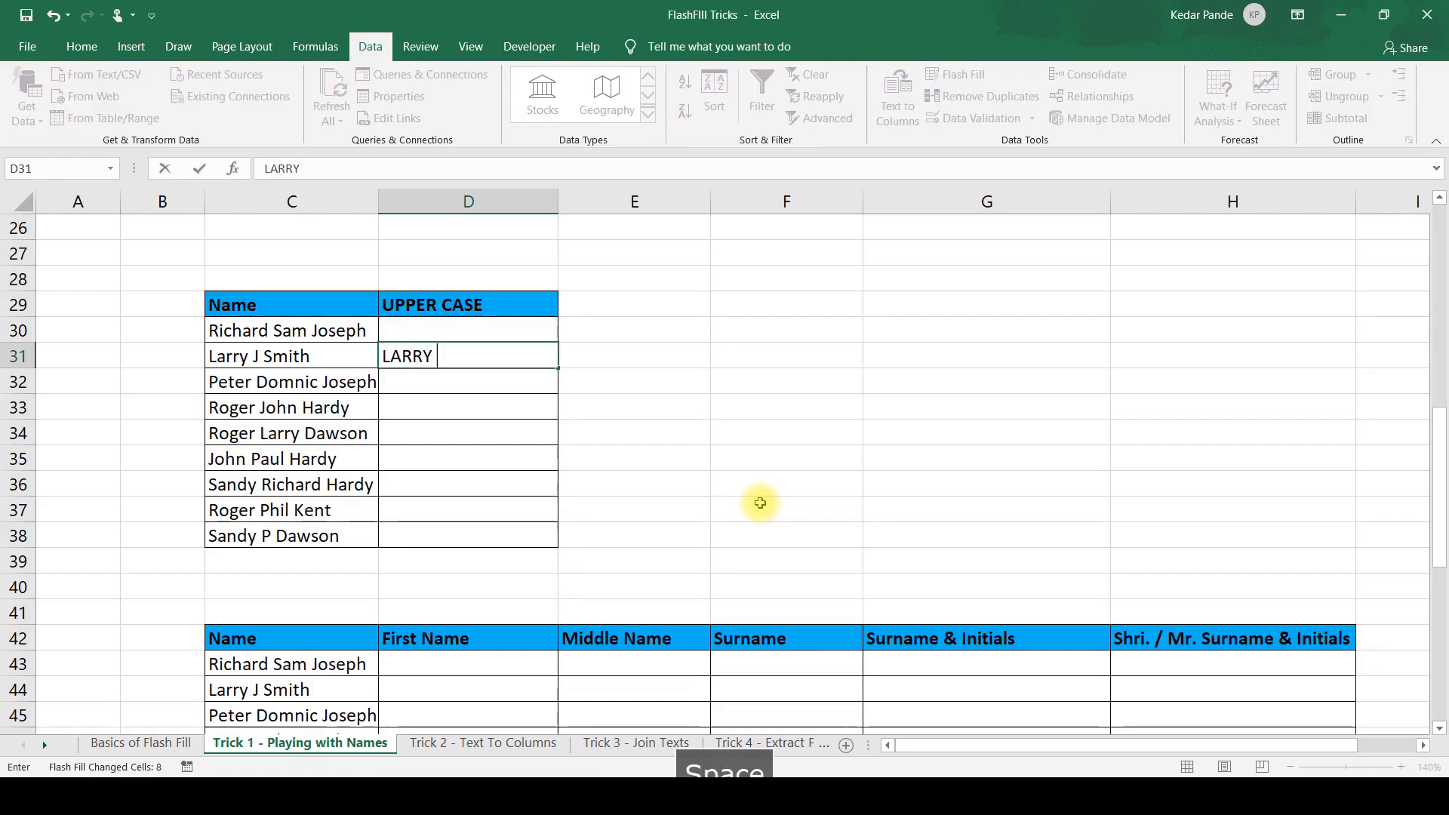
type("J SMITH")
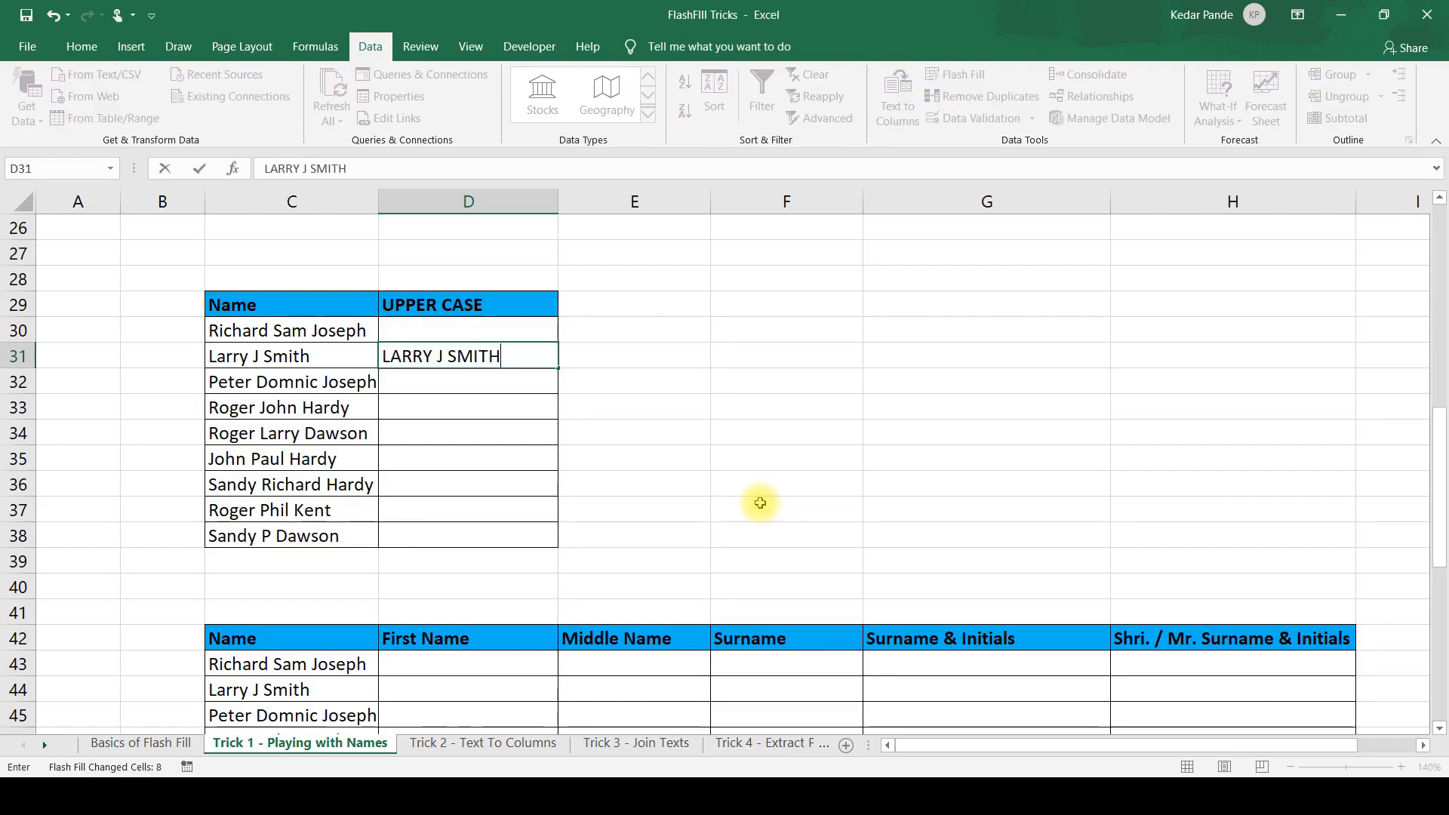
key("Return")
key("Return")
key("ctrl+e")
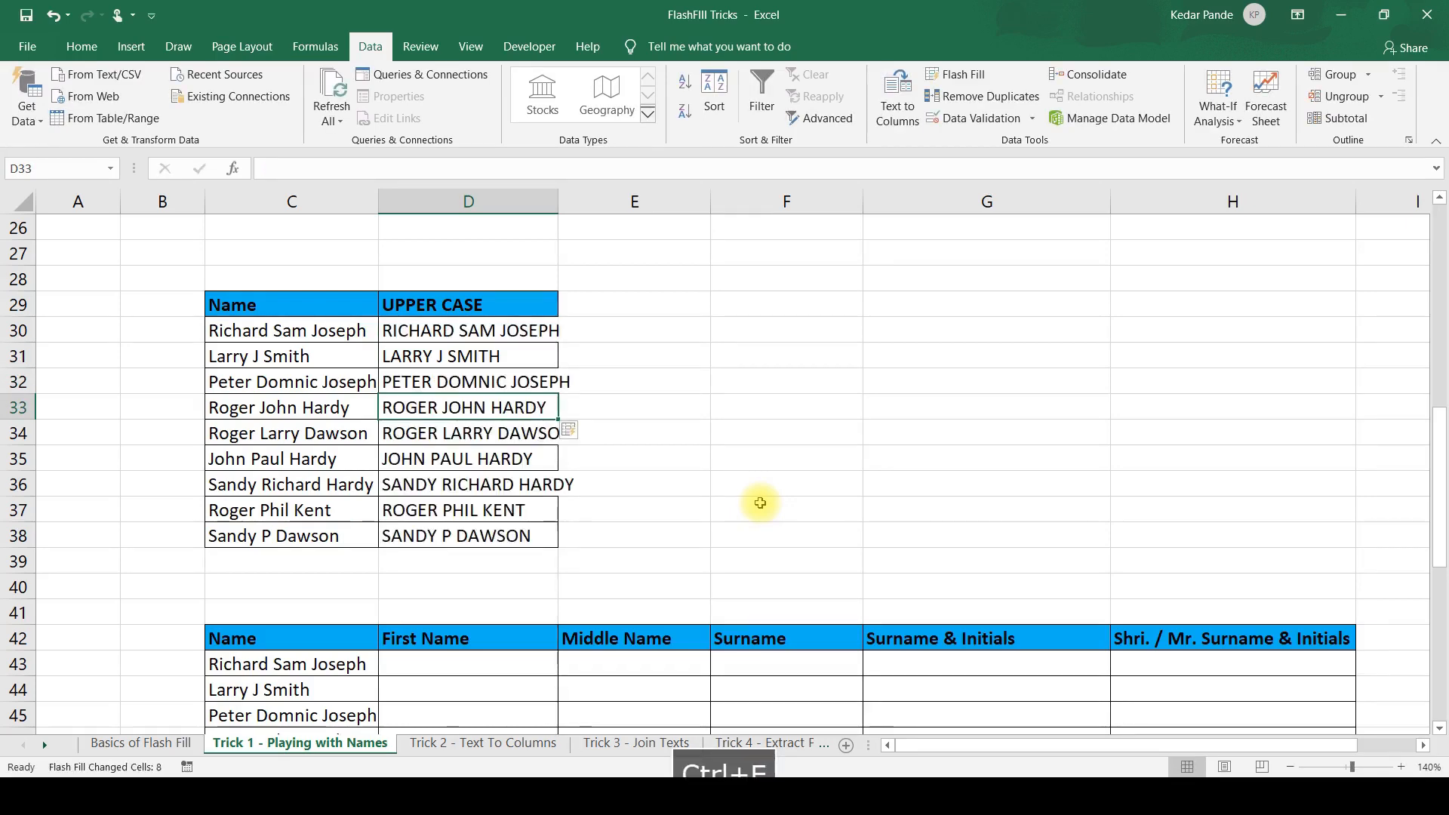
AutoFit column D again so its width suits the uppercase names.
key("Up")
key("alt+o")
key("c")
key("a")
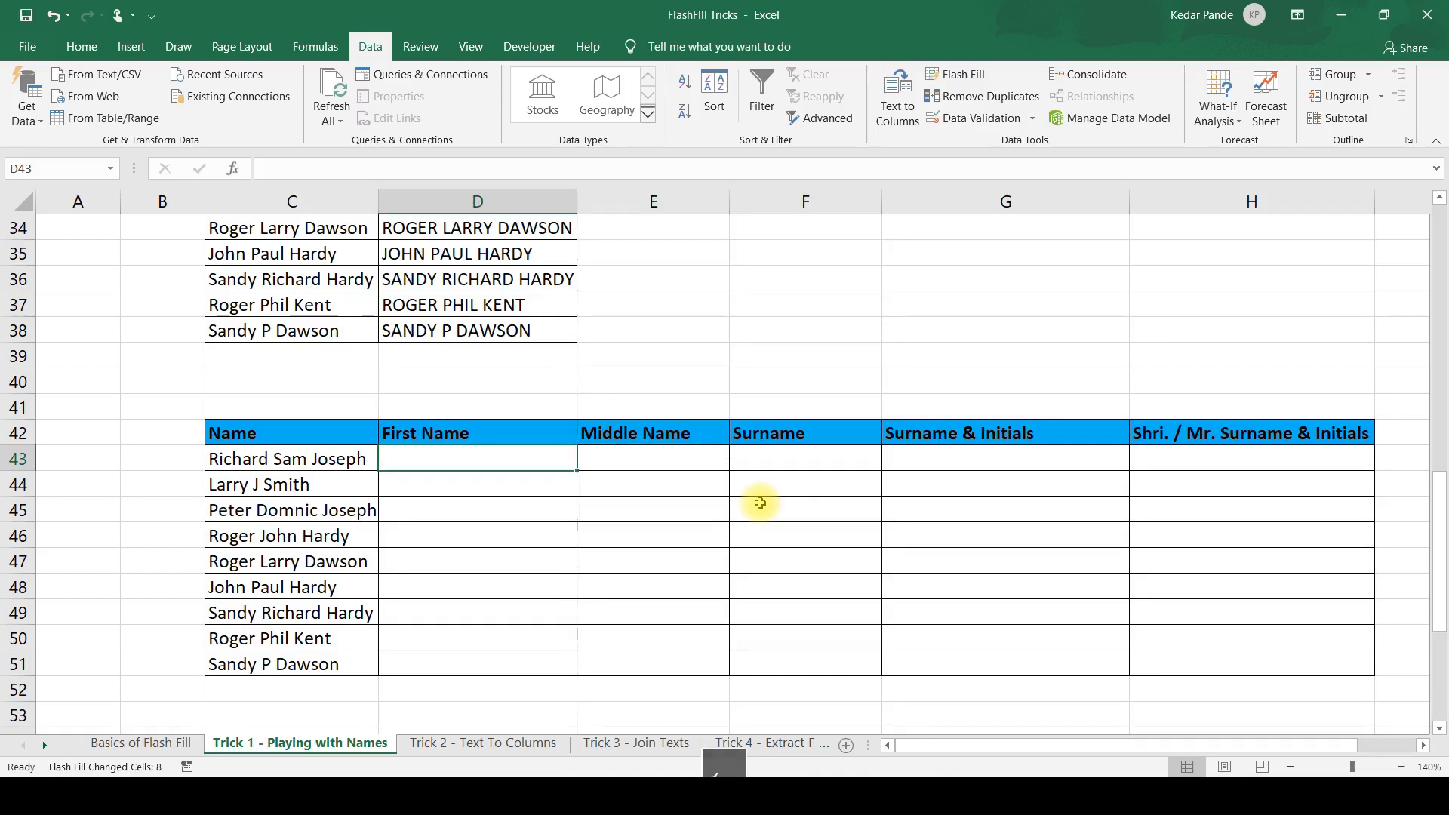
Enter the first person's first name in D43 and Flash Fill the rest of the First Name column.
type("Richar")
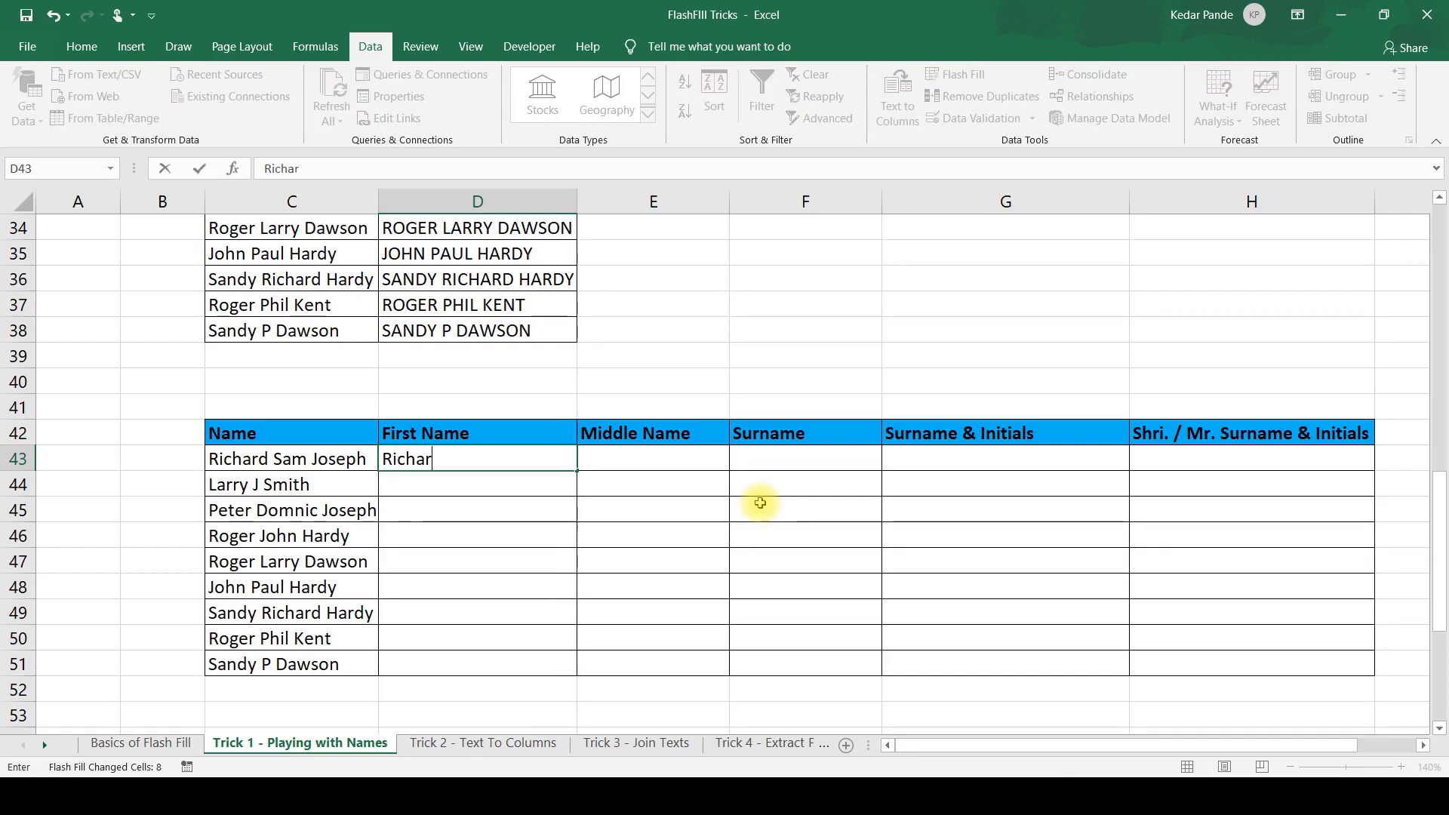
type("d")
key("Return")
key("ctrl+e")
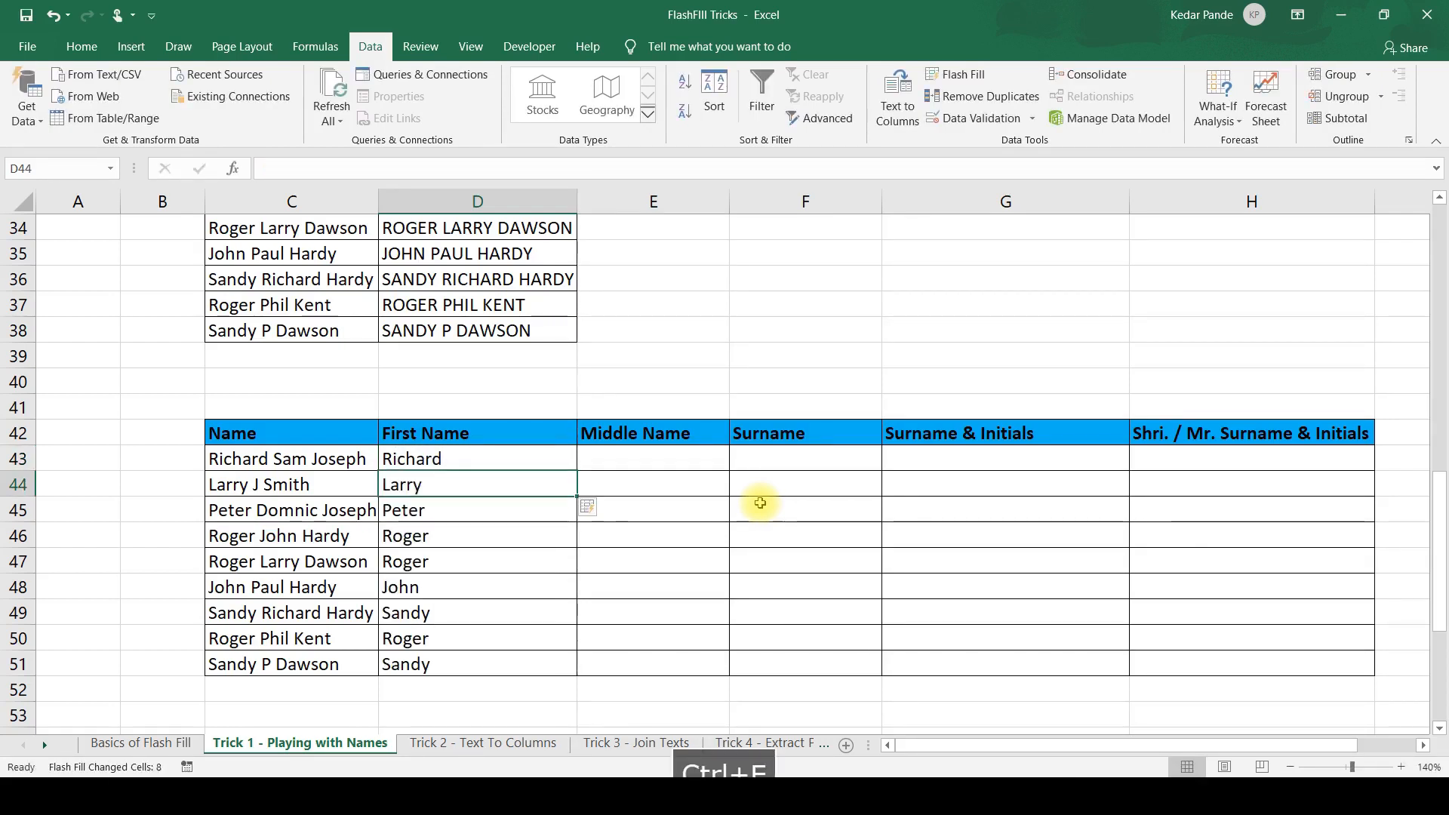
Enter the first person's middle name in E43 and Flash Fill the rest of the Middle Name column.
key("Right")
key("Up")
type("Sam")
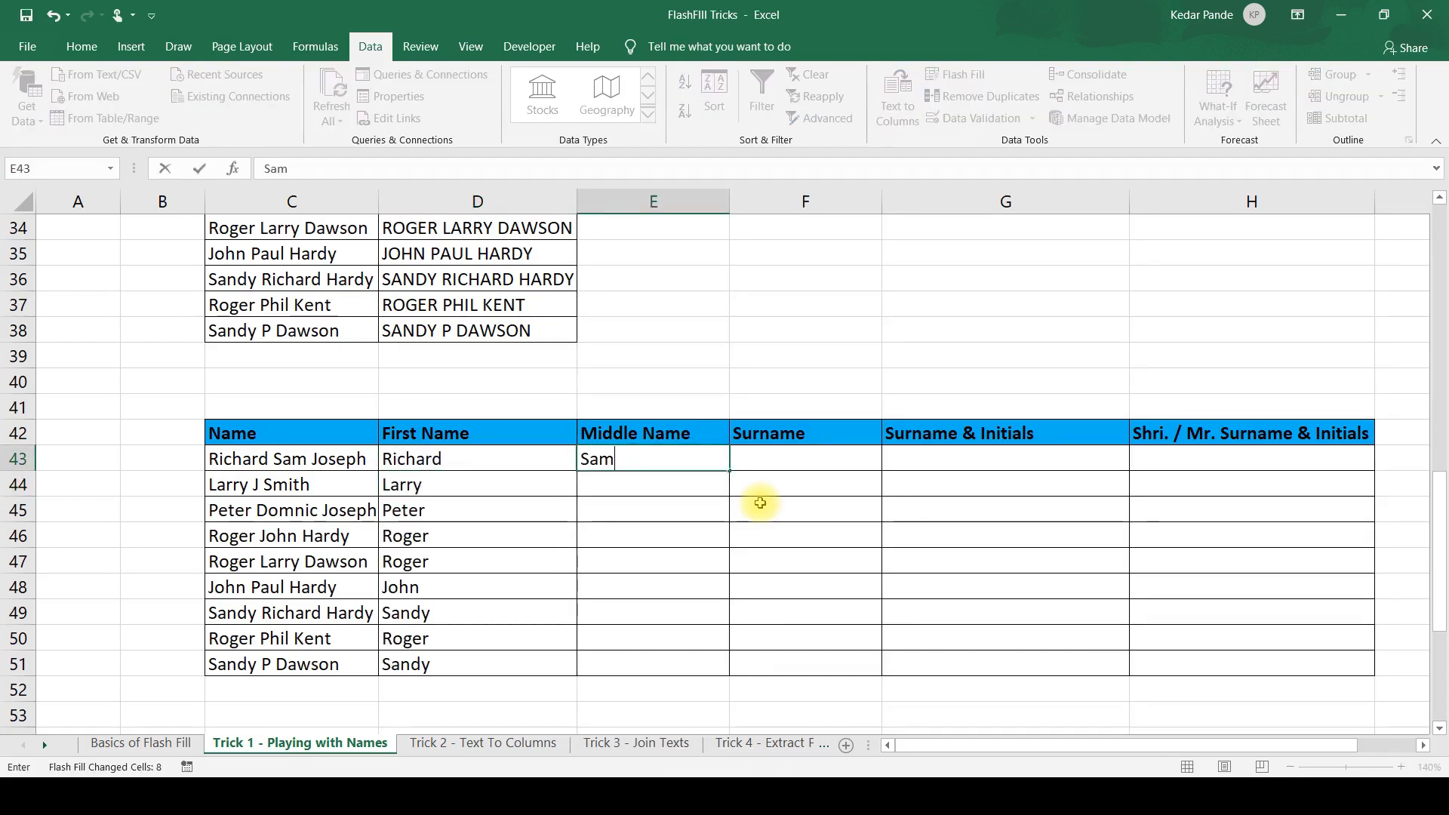
key("Return")
key("ctrl+e")
Check the filled middle names in column E against the full names in column C.
key("Right")
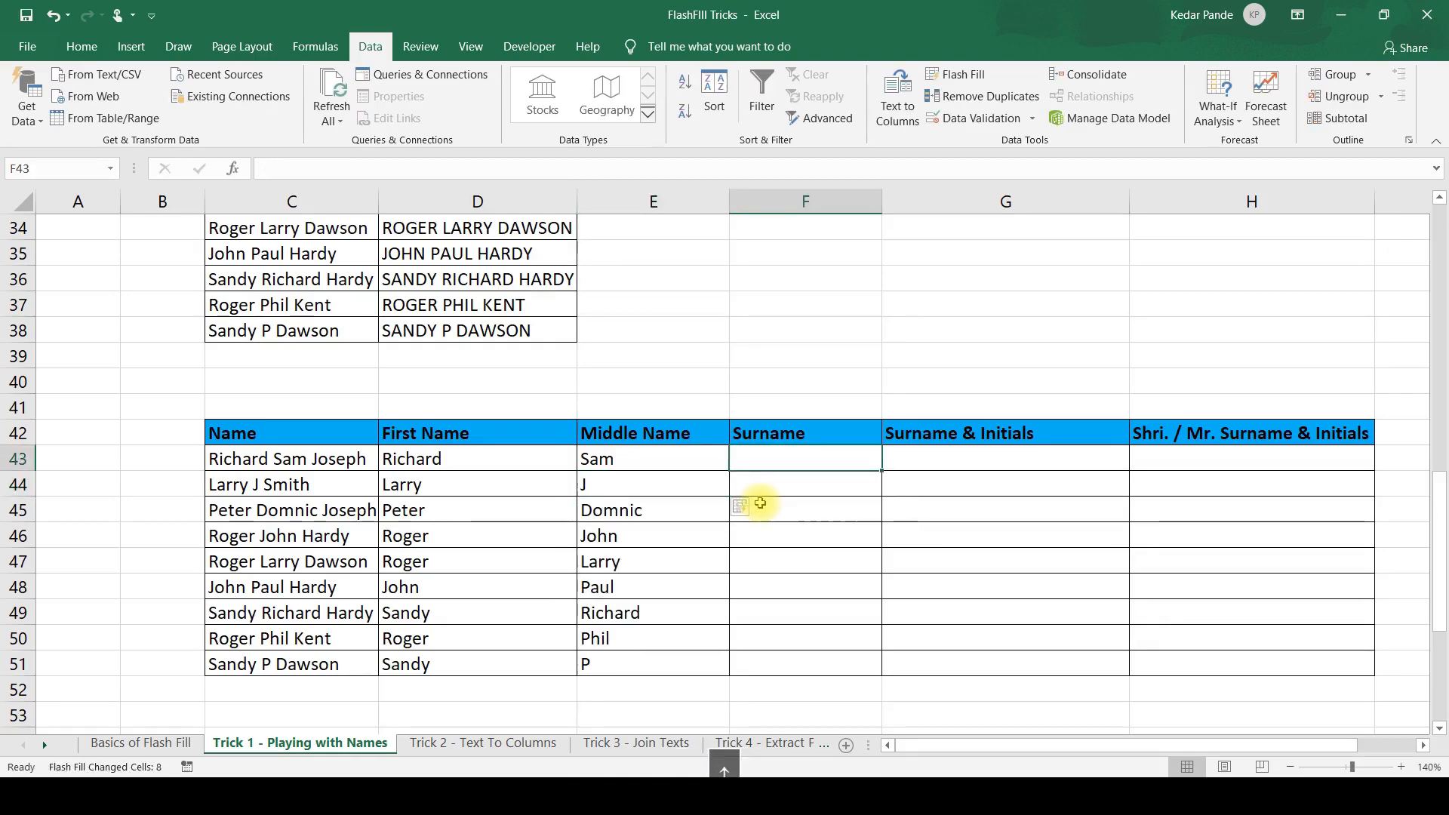
key("Left")
key("Down")
key("Down")
key("Down")
key("Down")
key("Down")
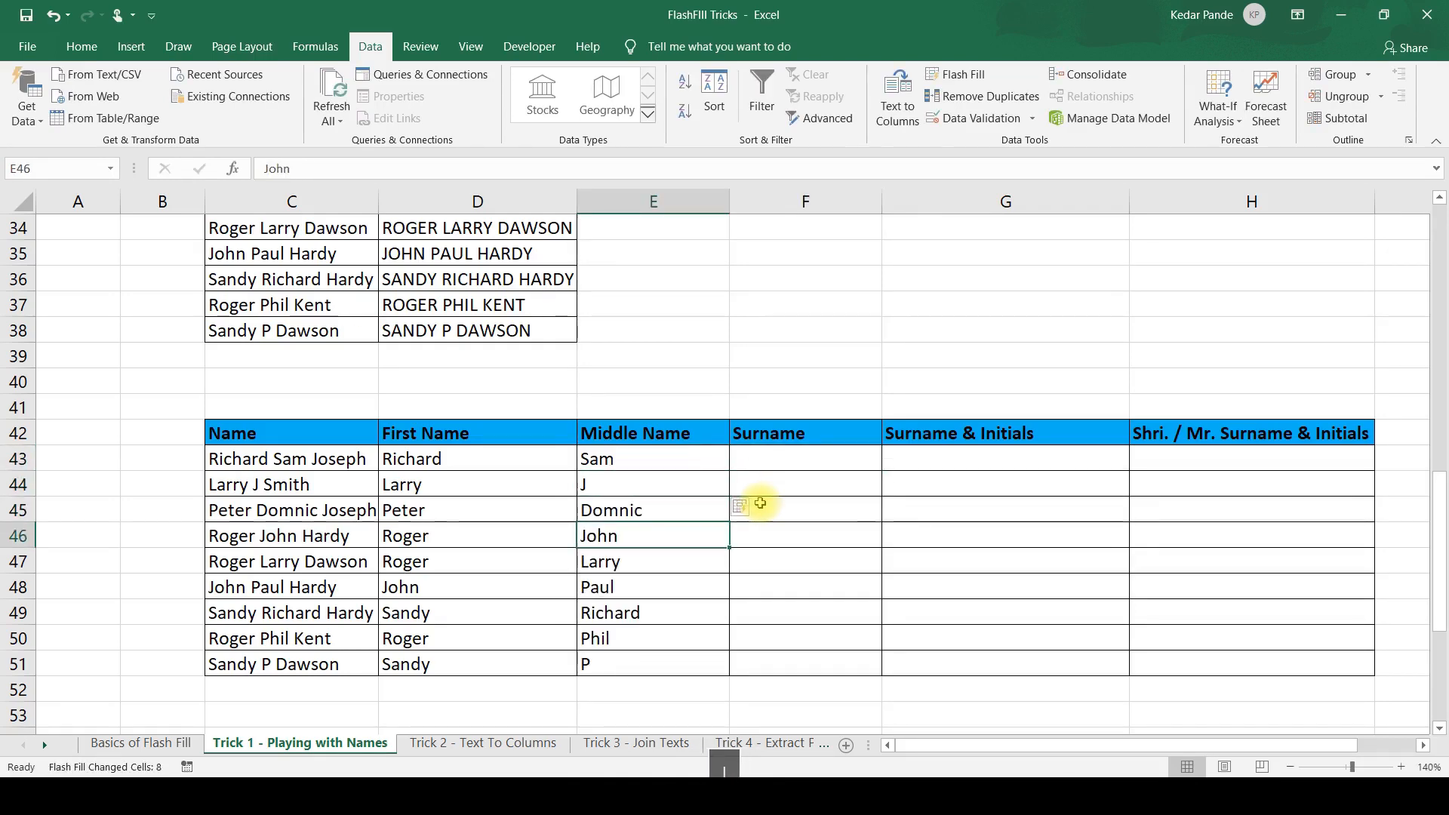
key("Up")
key("Up")
key("Up")
key("Up")
key("Up")
key("Up")
key("Up")
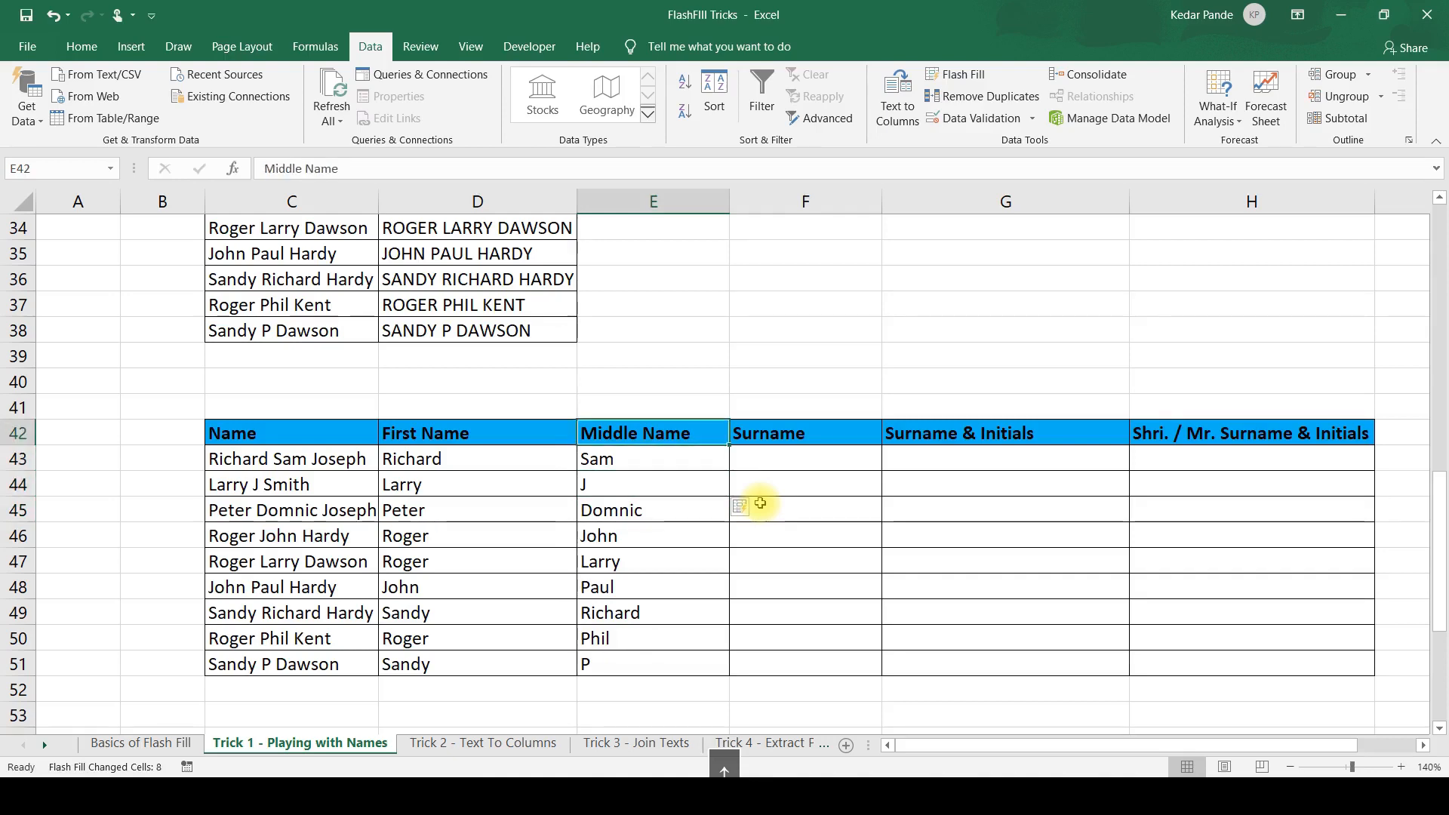
Enter the first person's surname in F43 and Flash Fill the rest of the Surname column.
key("Down")
key("Right")
type("Joseph")
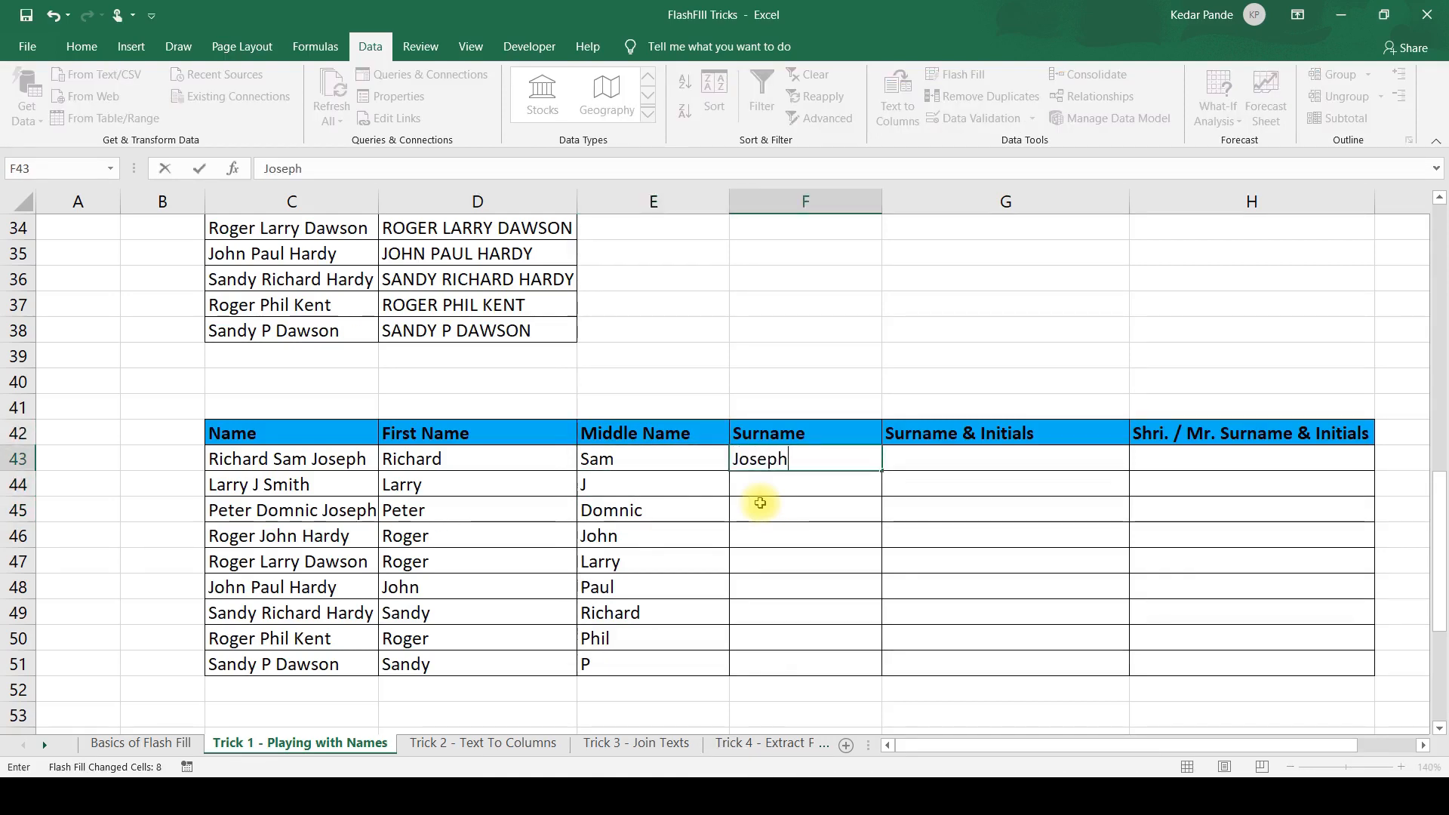
key("Return")
key("ctrl+e")
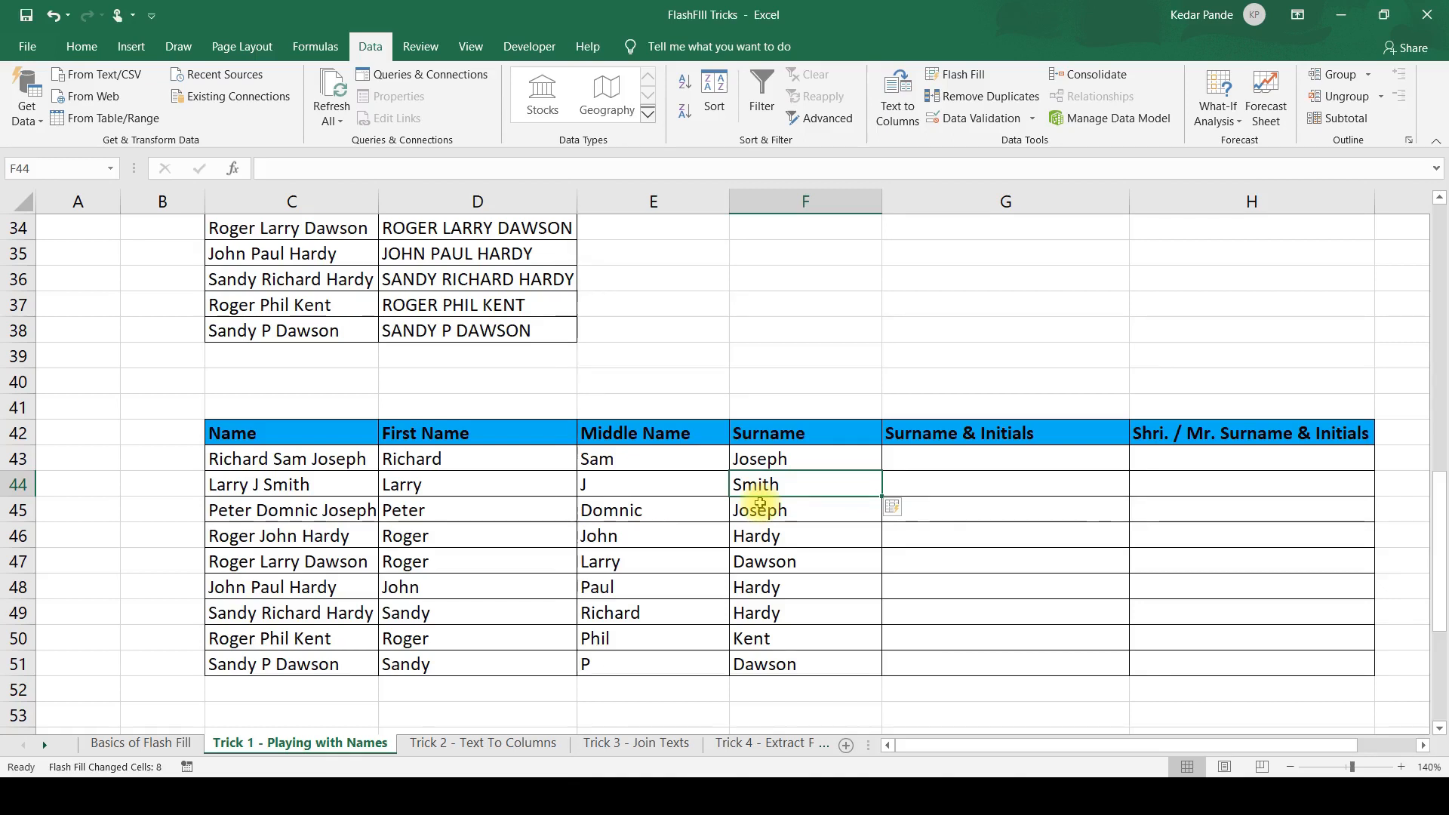
Enter the first person's surname followed by the middle and first initials in G43, and Flash Fill the rest of the Surname & Initials column.
key("Right")
key("Up")
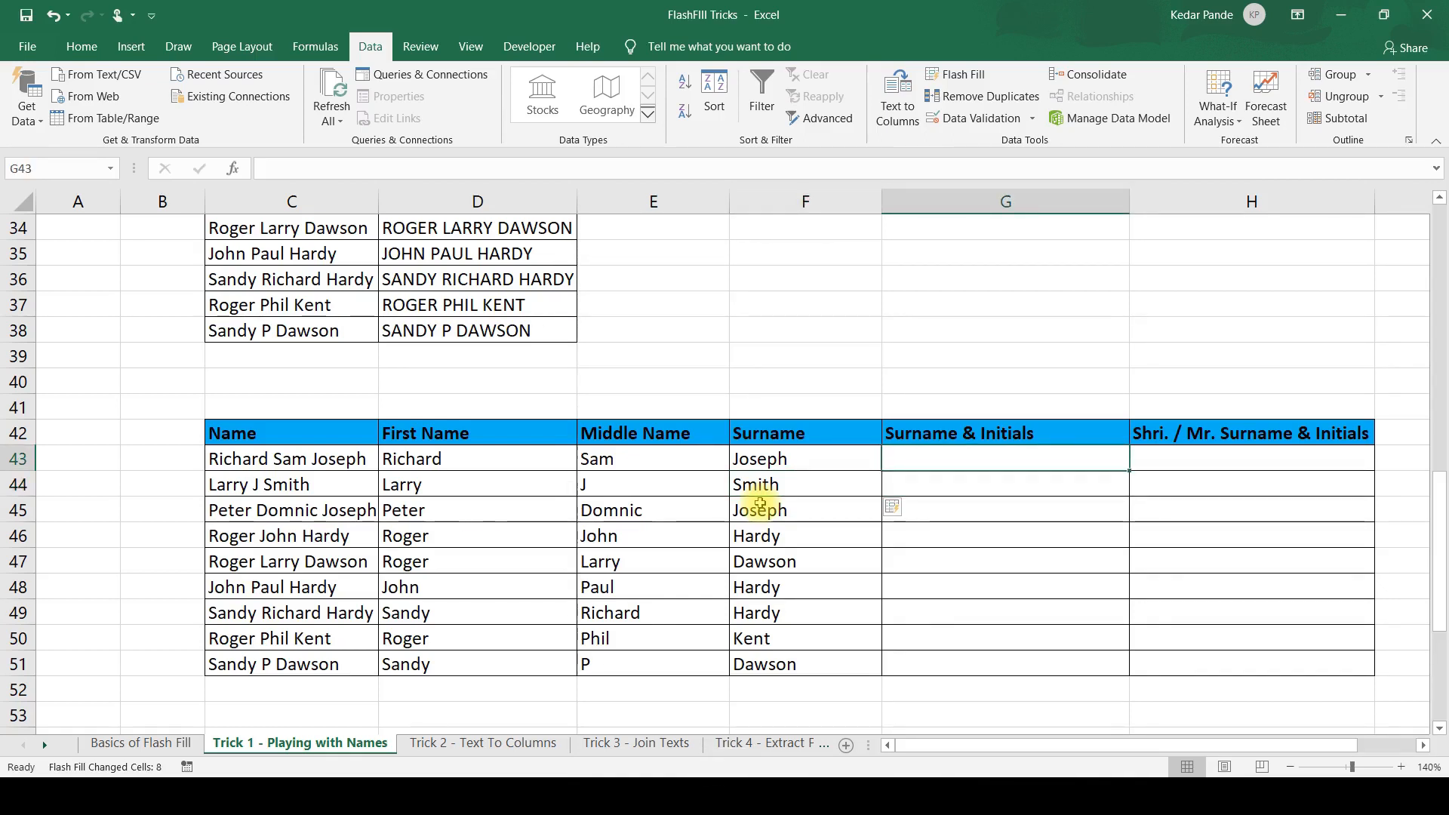
type("Jo")
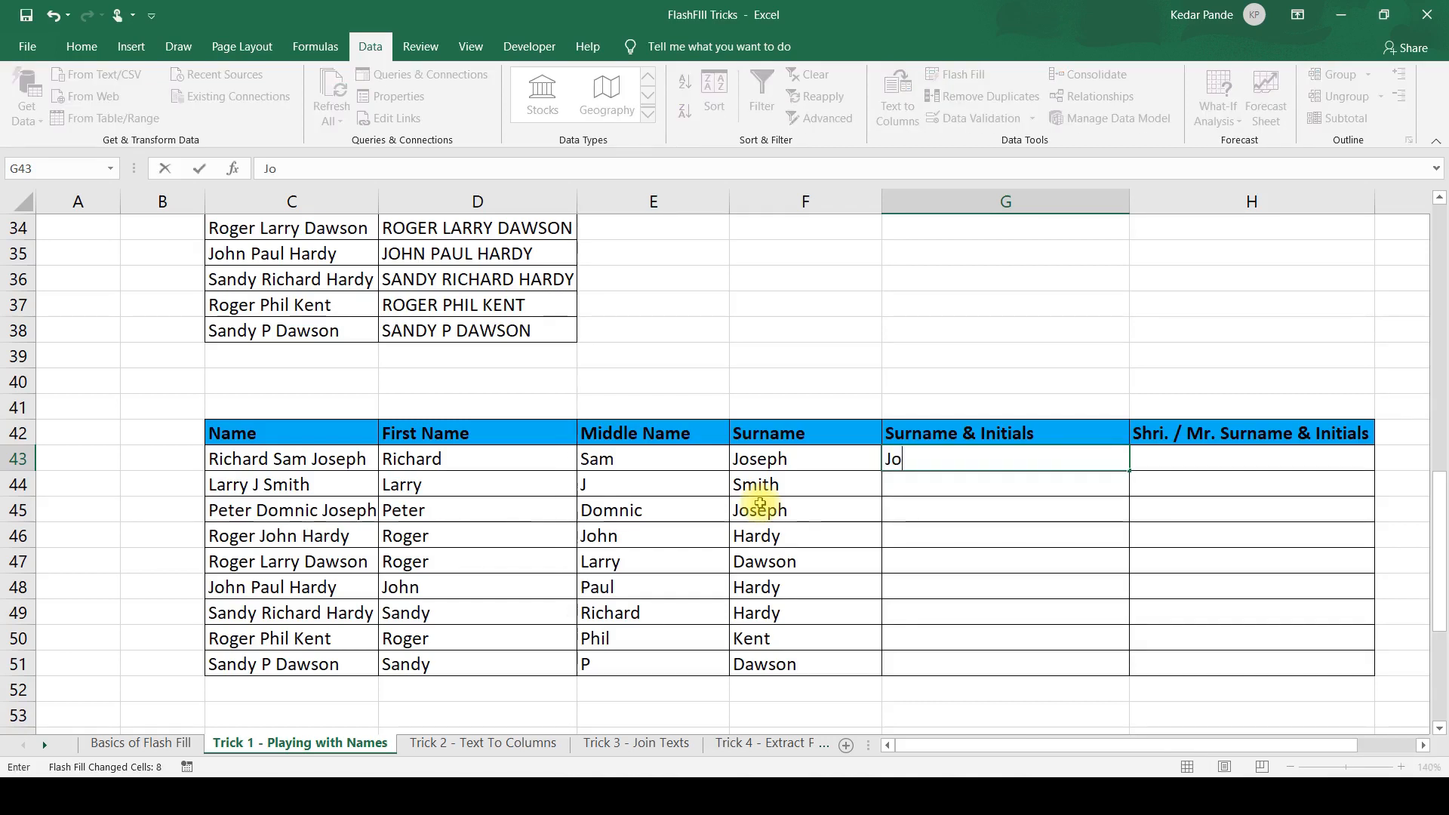
type("seph ")
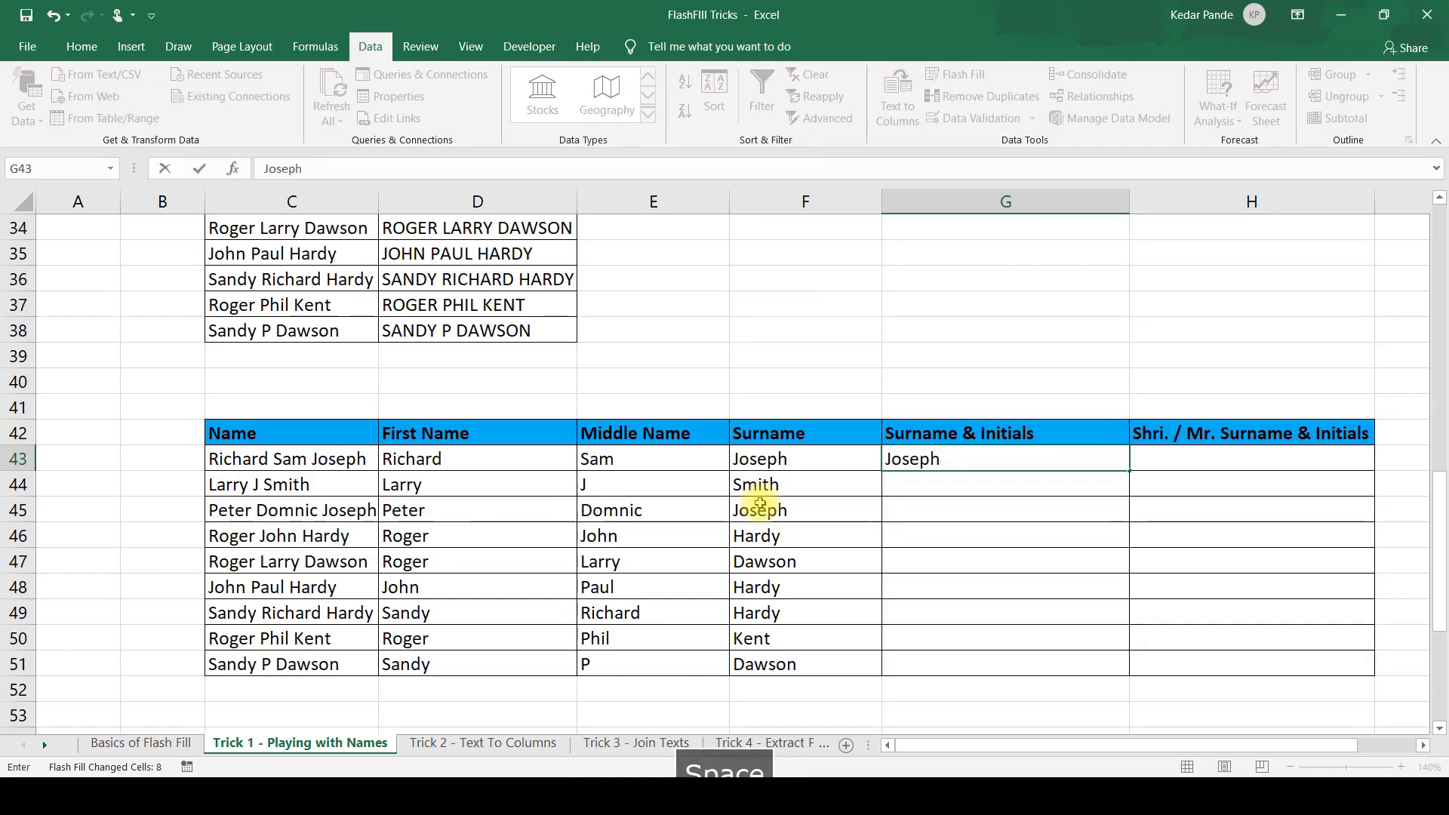
type("S R")
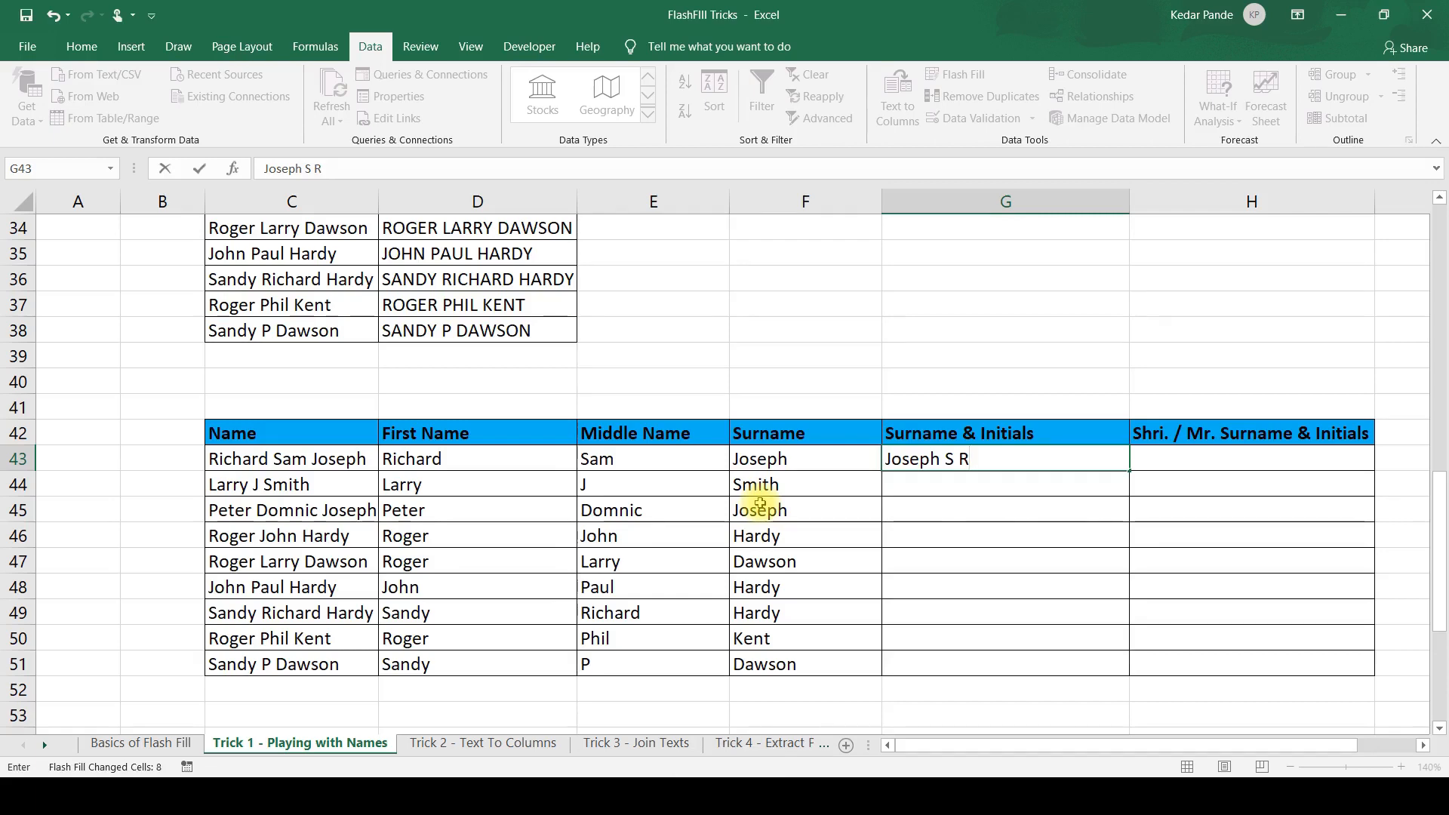
key("Return")
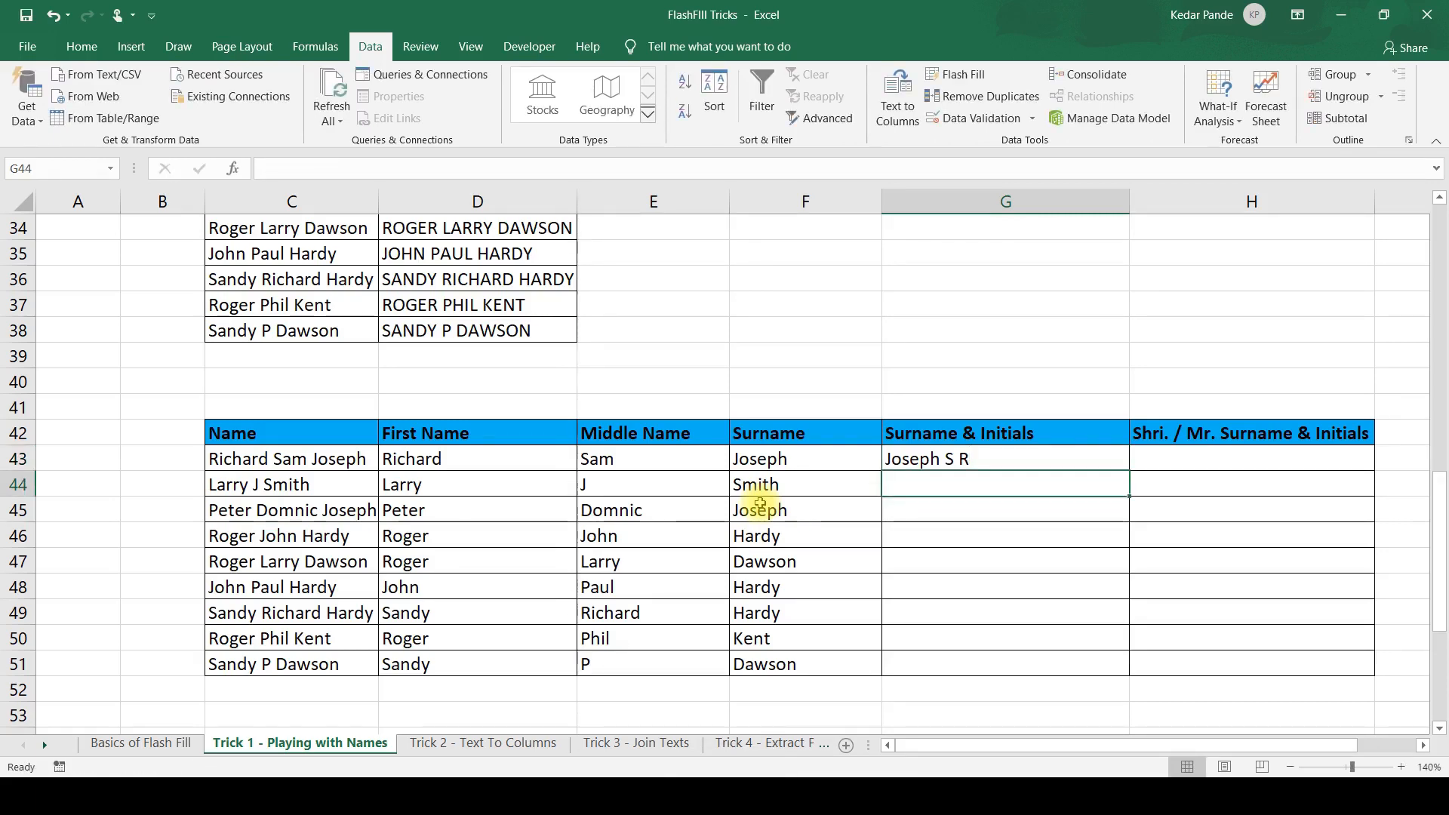
key("ctrl+e")
key("Down")
key("Down")
key("Down")
key("Down")
key("Down")
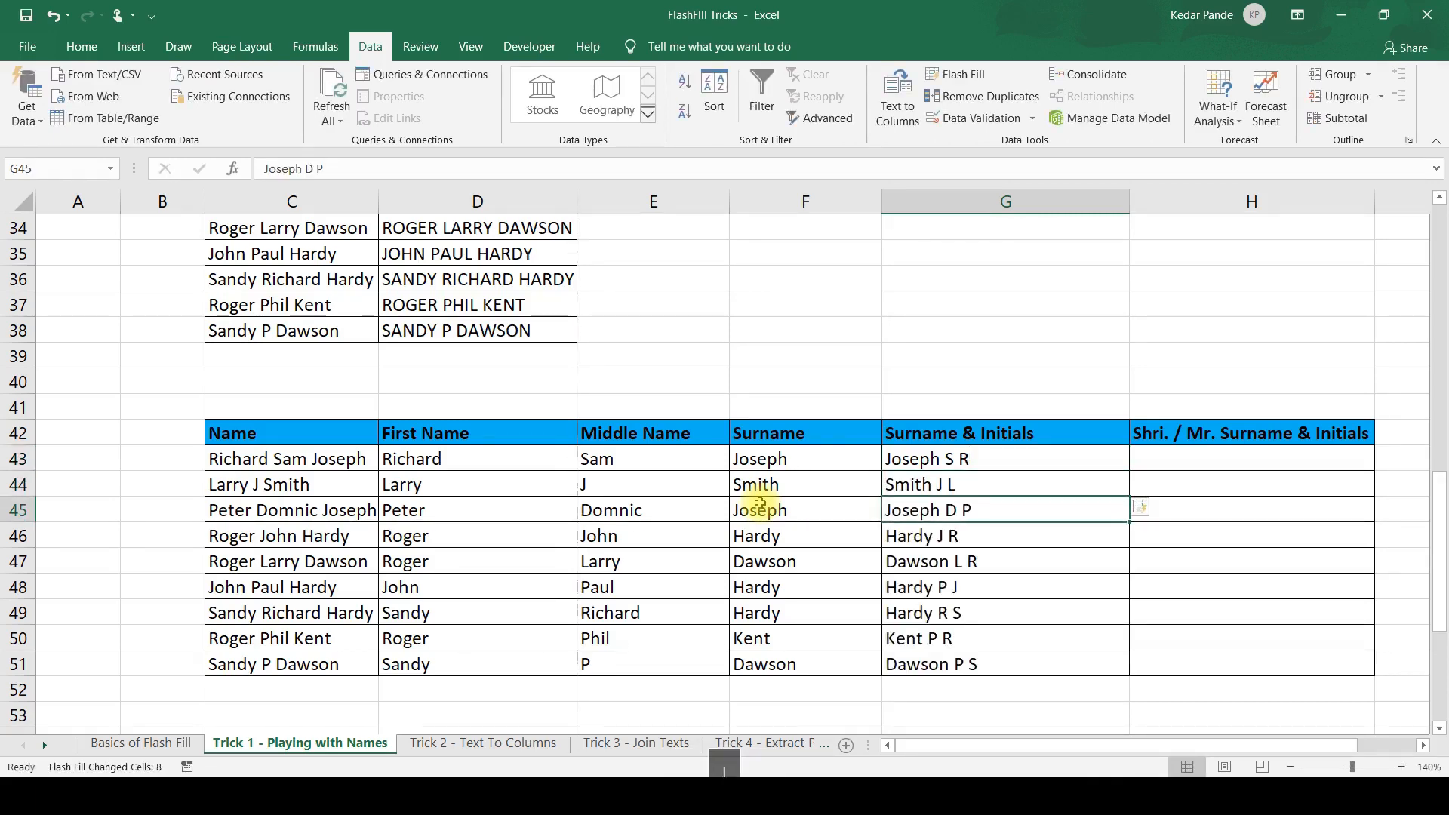
key("Up")
key("Up")
key("Up")
key("Up")
key("Up")
key("Up")
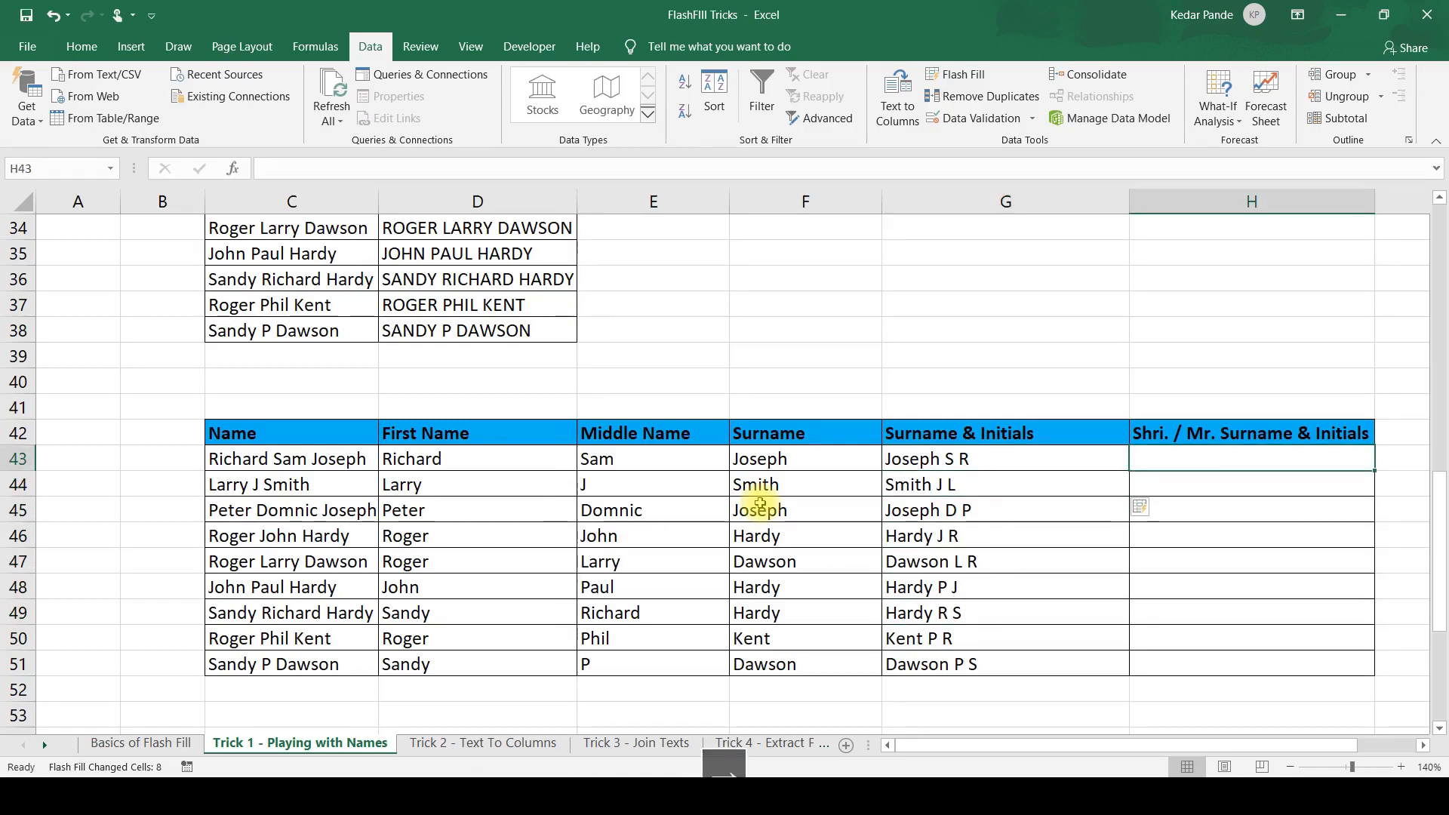
Enter "Mr." followed by the first person's surname, first initial and middle initial in H43.
key("Right")
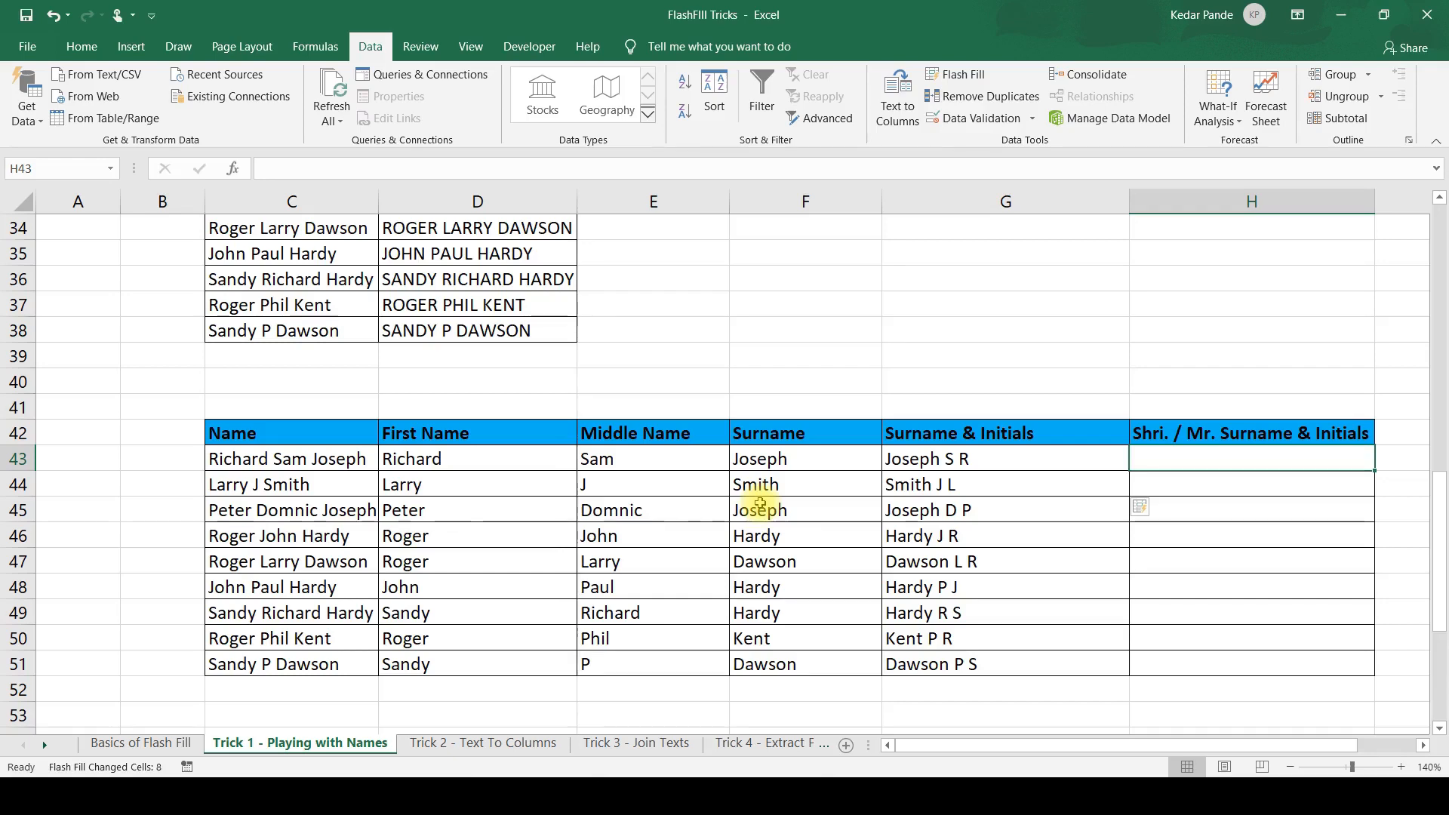
type("Mr. ")
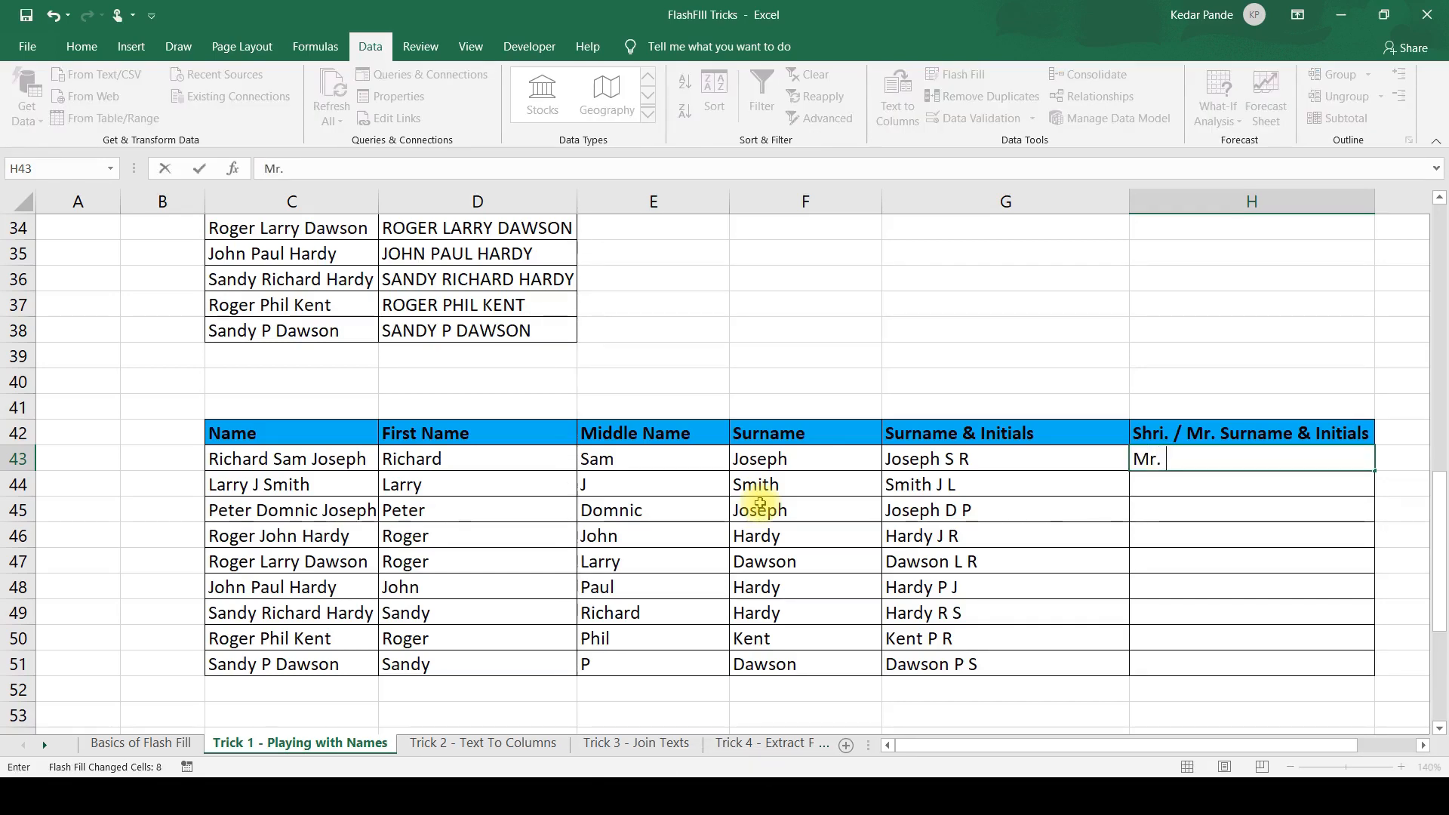
type("Joseph")
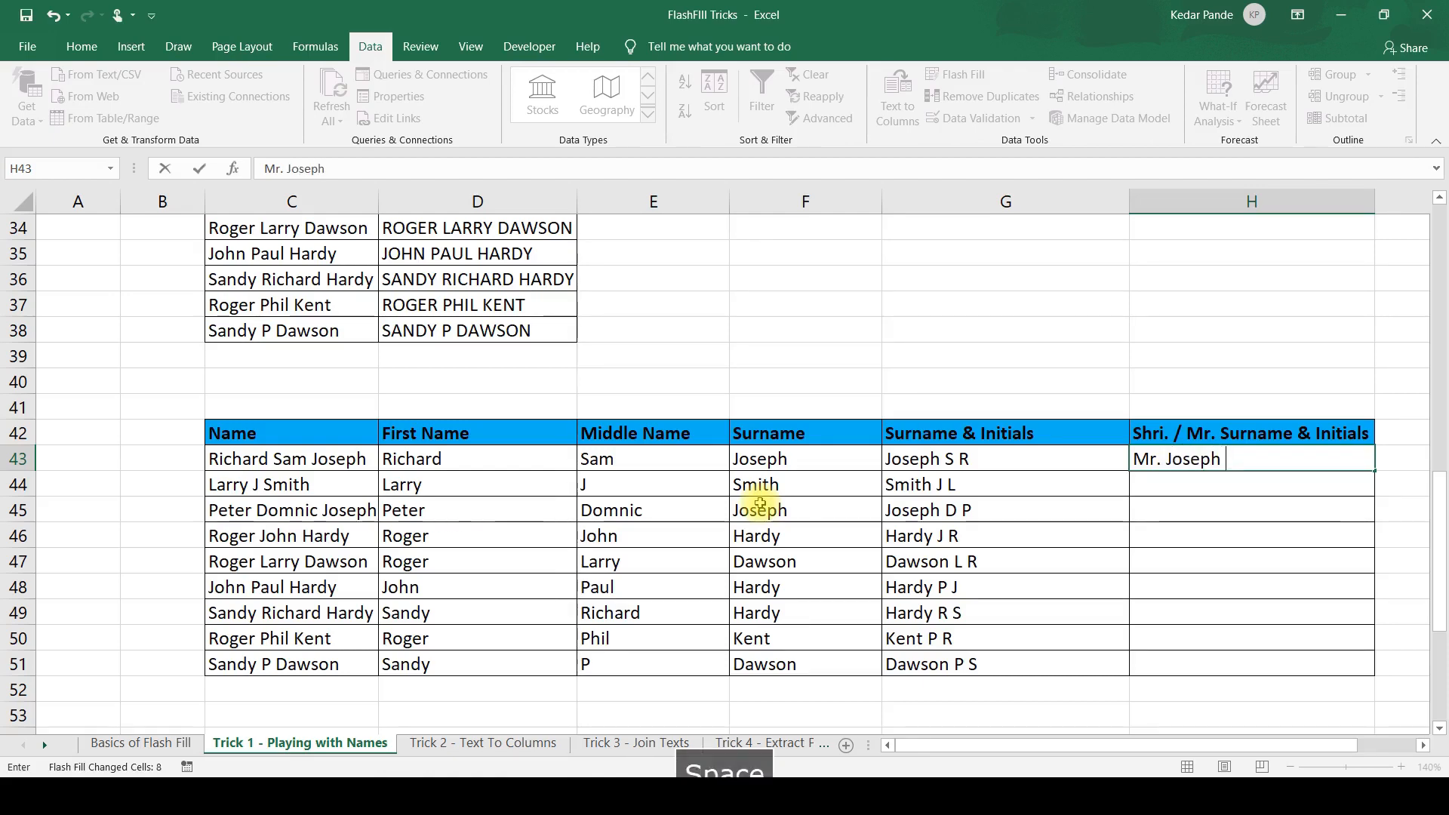
type(" R")
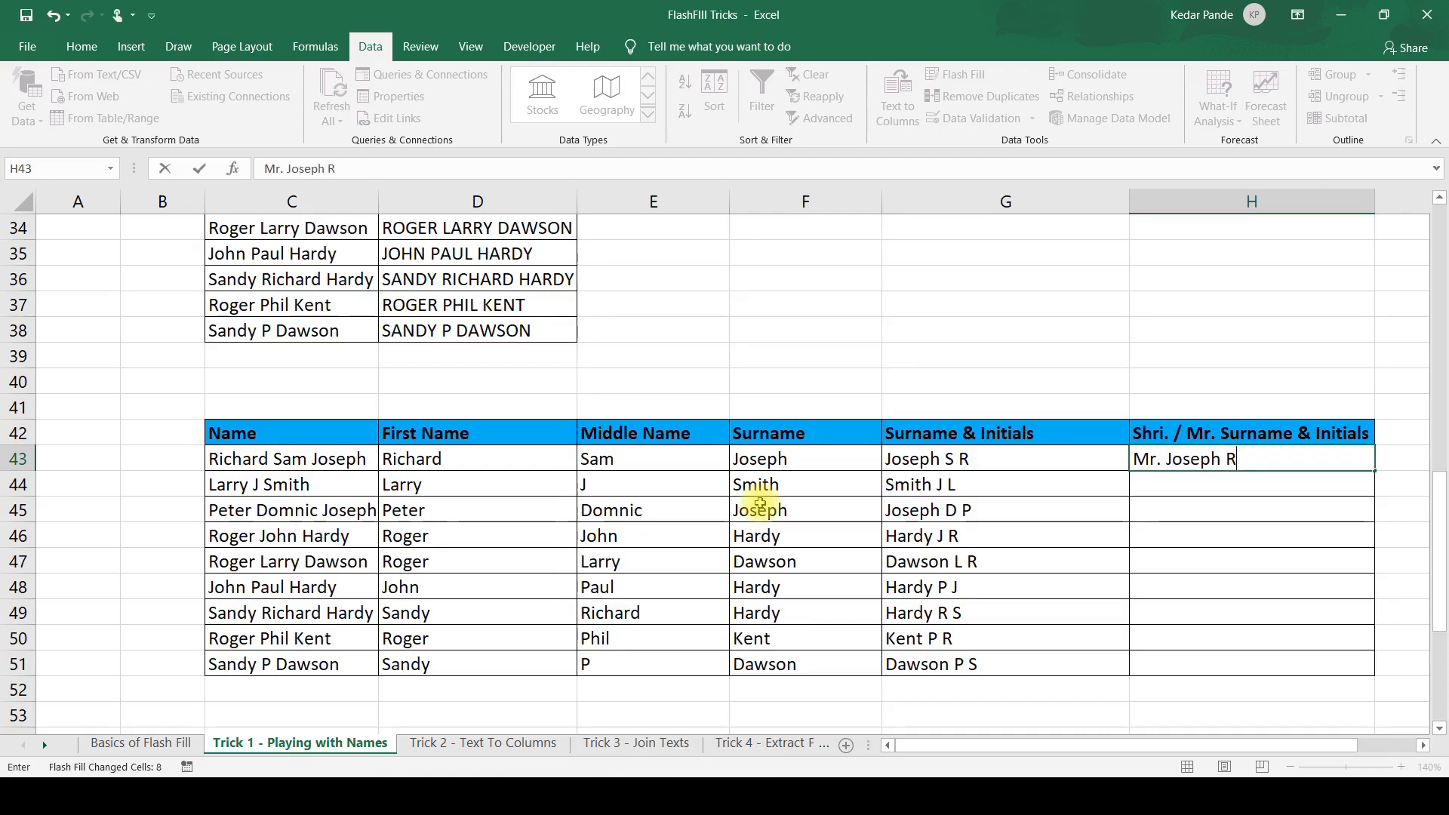
type(" S")
key("ctrl+Return")
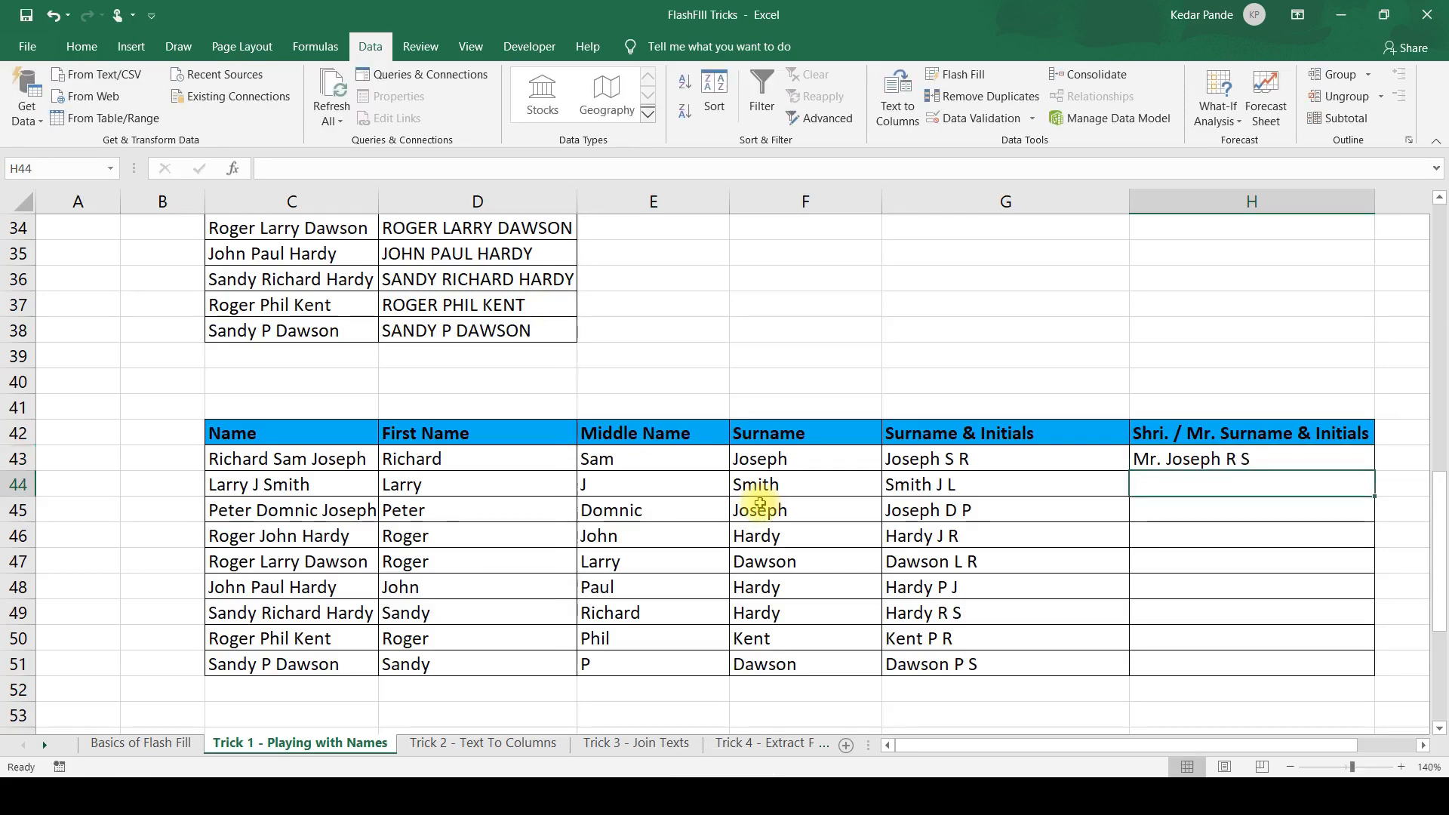
Review the entry in H43 and Flash Fill the rest of the Shri. / Mr. Surname & Initials column from it.
key("F2")
key("Left")
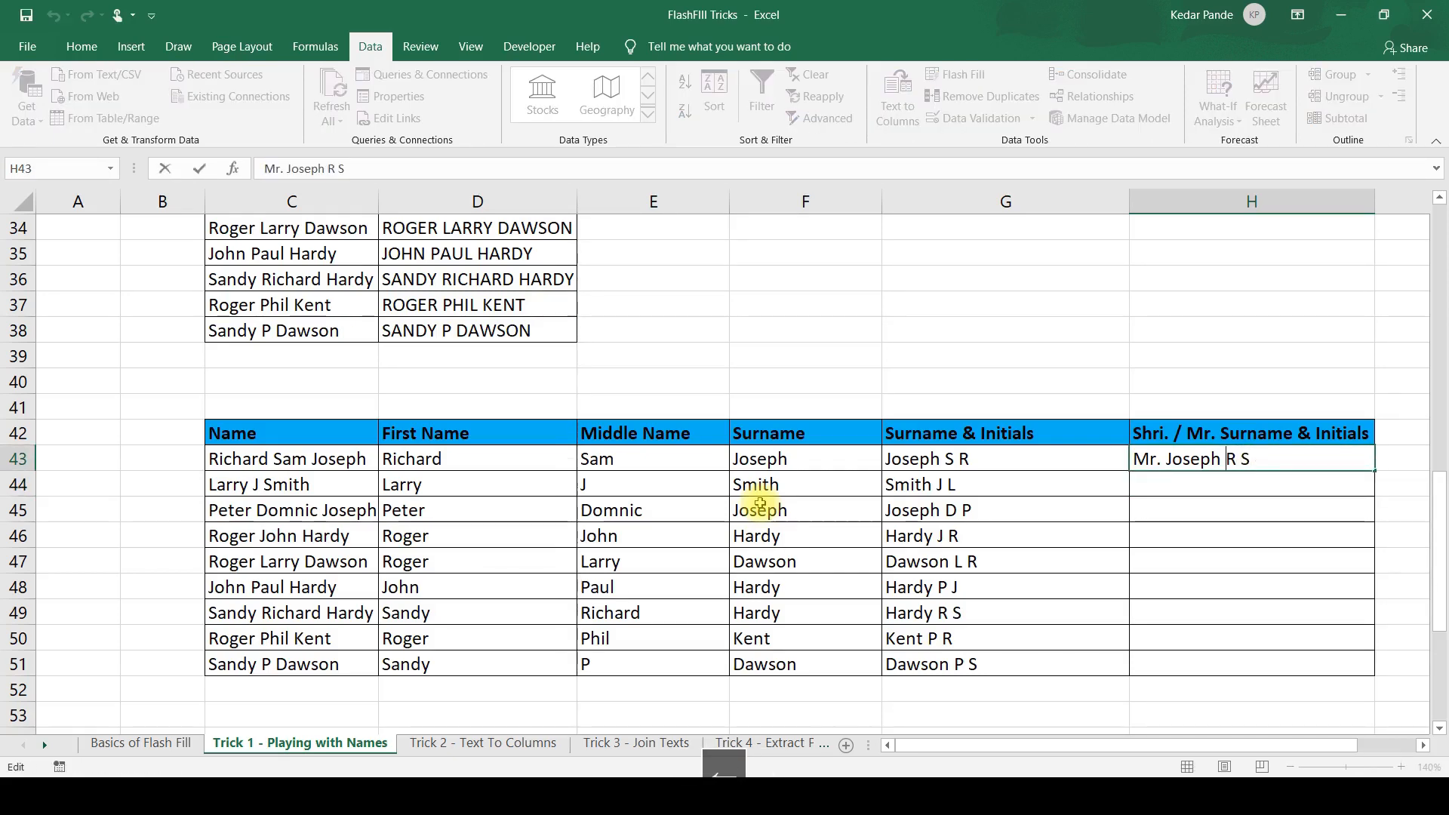
key("Left")
key("Left")
key("Left")
key("Left")
key("Left")
key("Left")
key("Left")
key("Left")
key("Return")
key("Up")
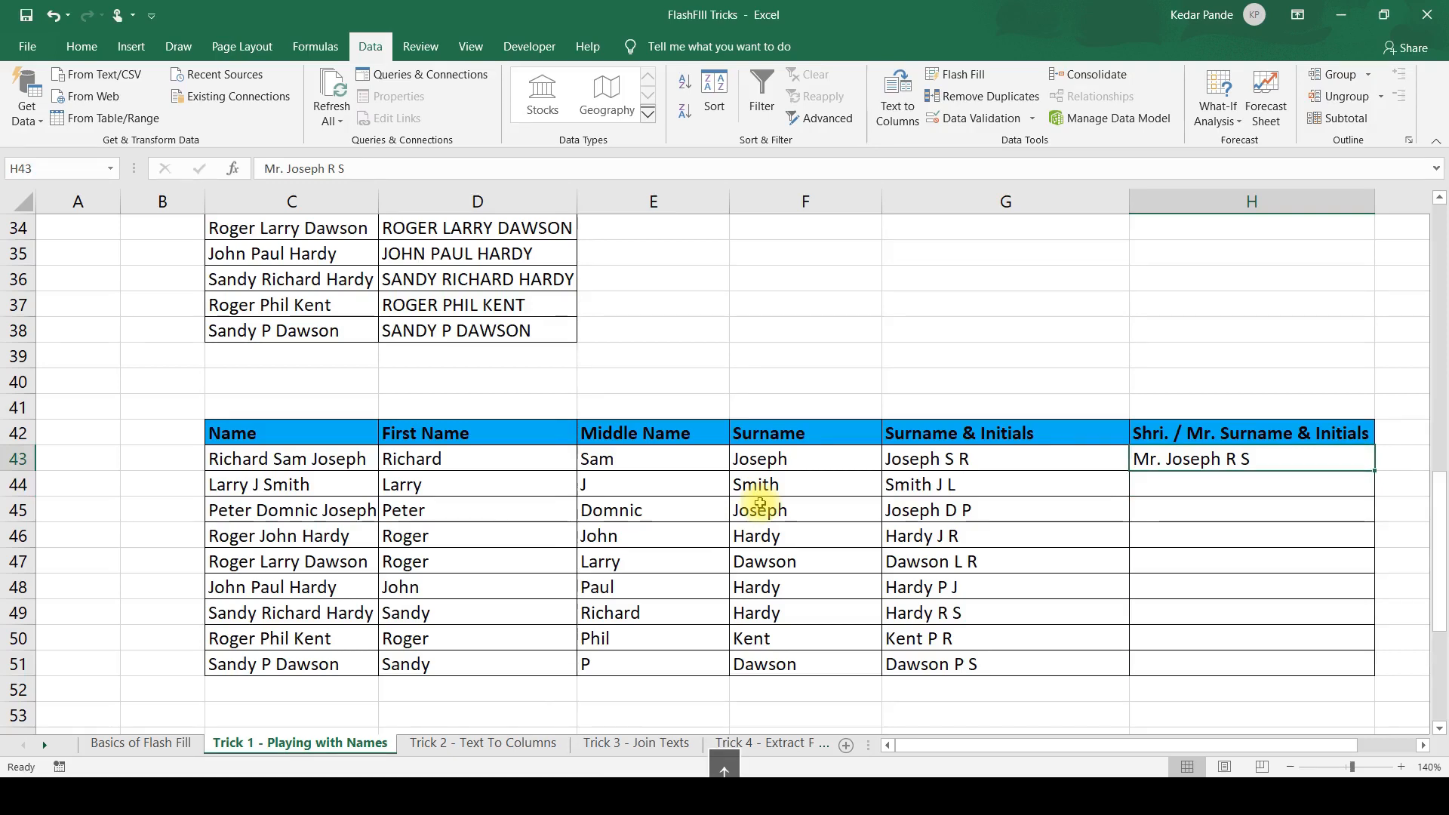
key("ctrl+e")
Check the titles and initials filled in column H against the pattern entered in H43.
key("Down")
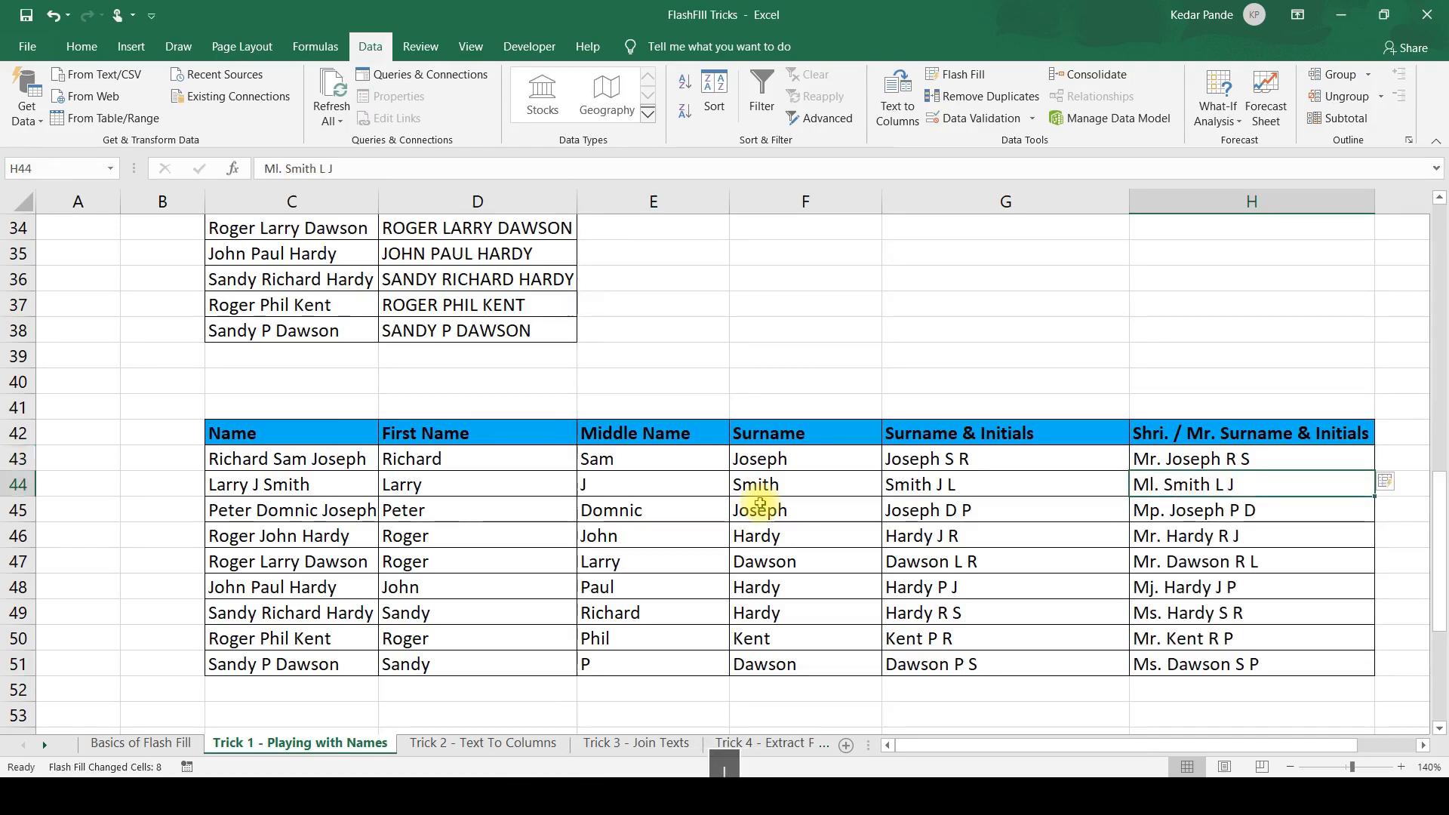
key("Down")
key("Down")
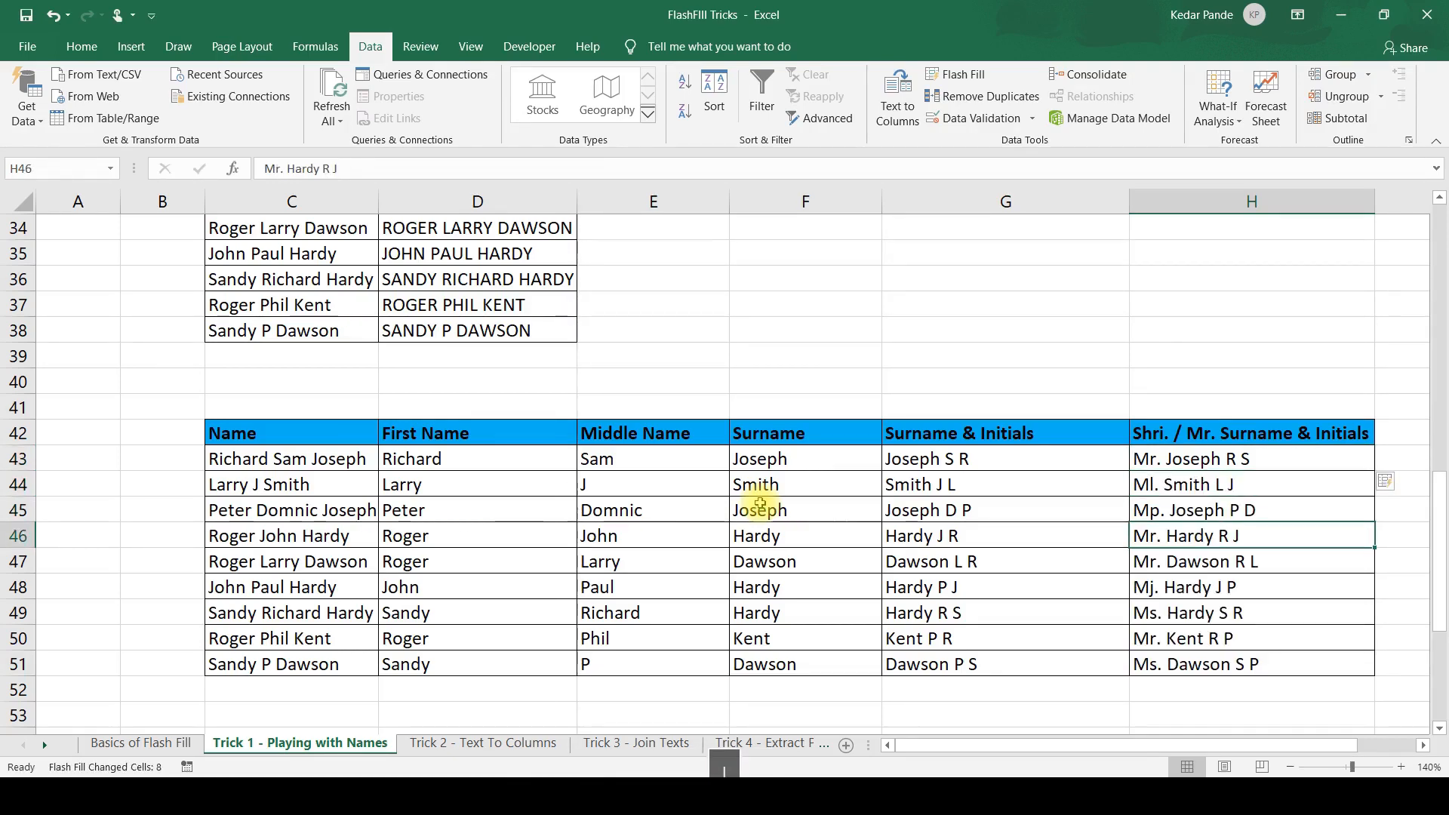
key("Down")
key("Down")
key("Up")
key("Up")
key("Up")
key("Up")
key("Up")
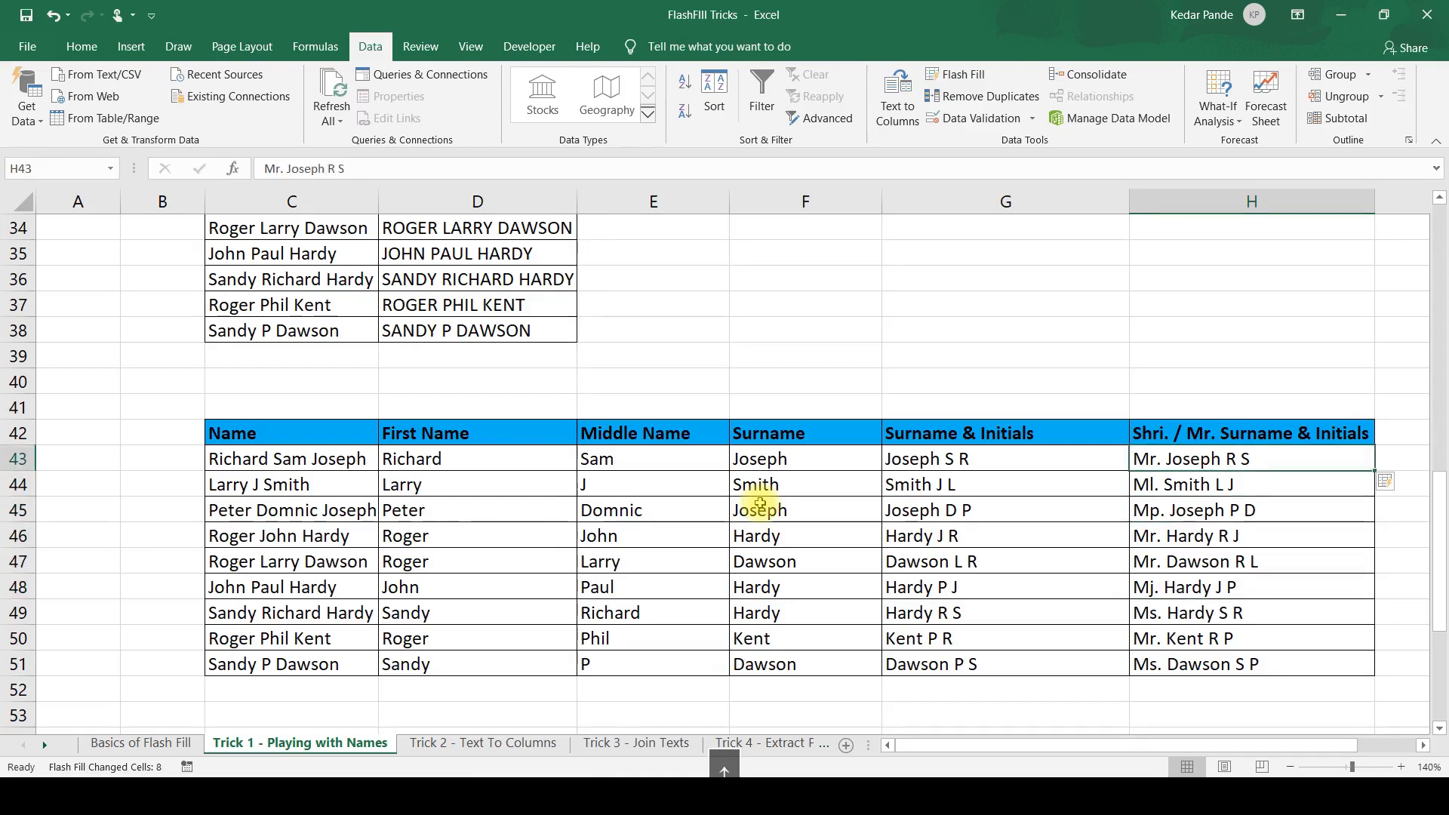
key("Left")
key("Left")
key("Left")
key("Left")
key("Left")
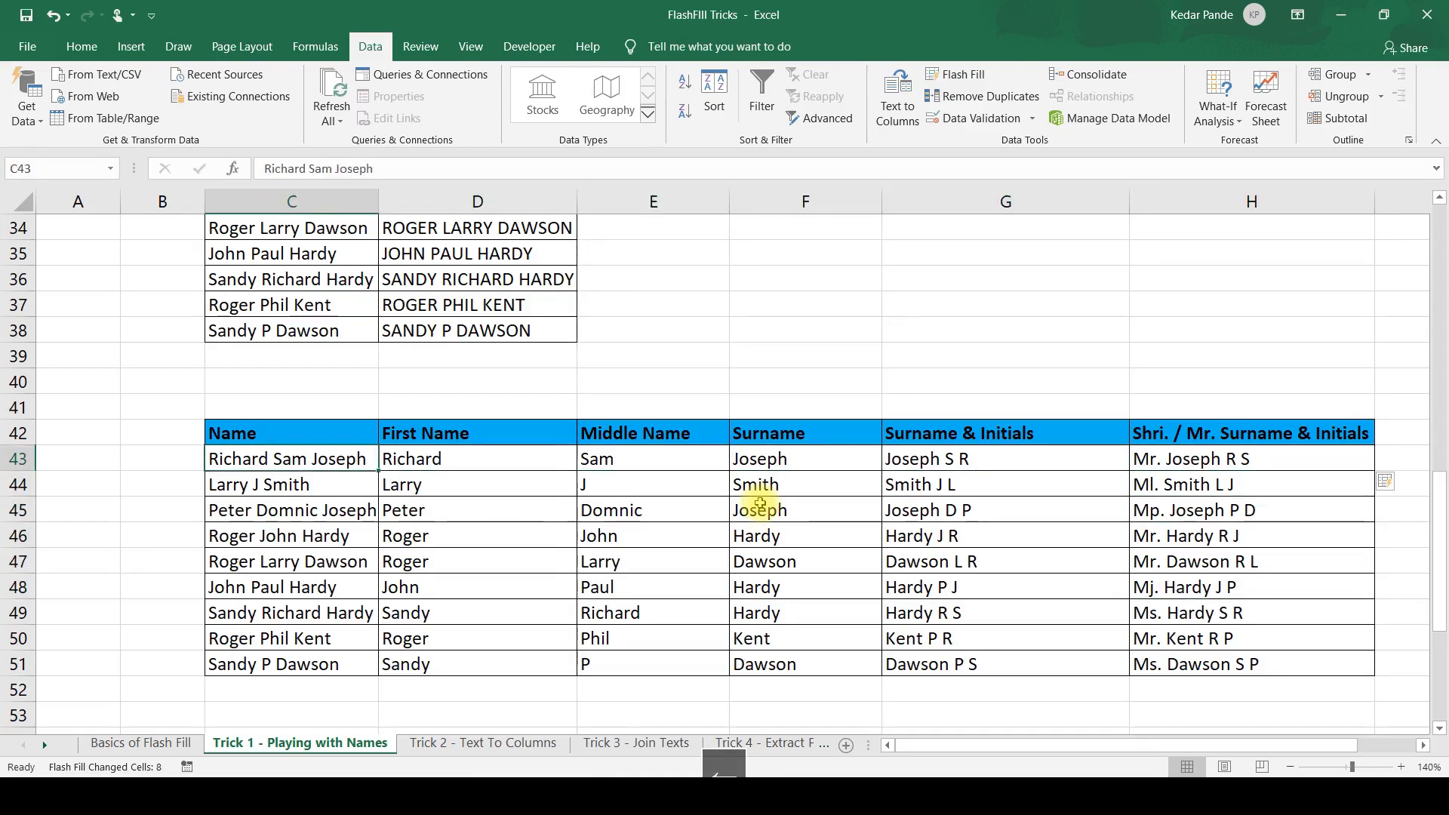
key("F2")
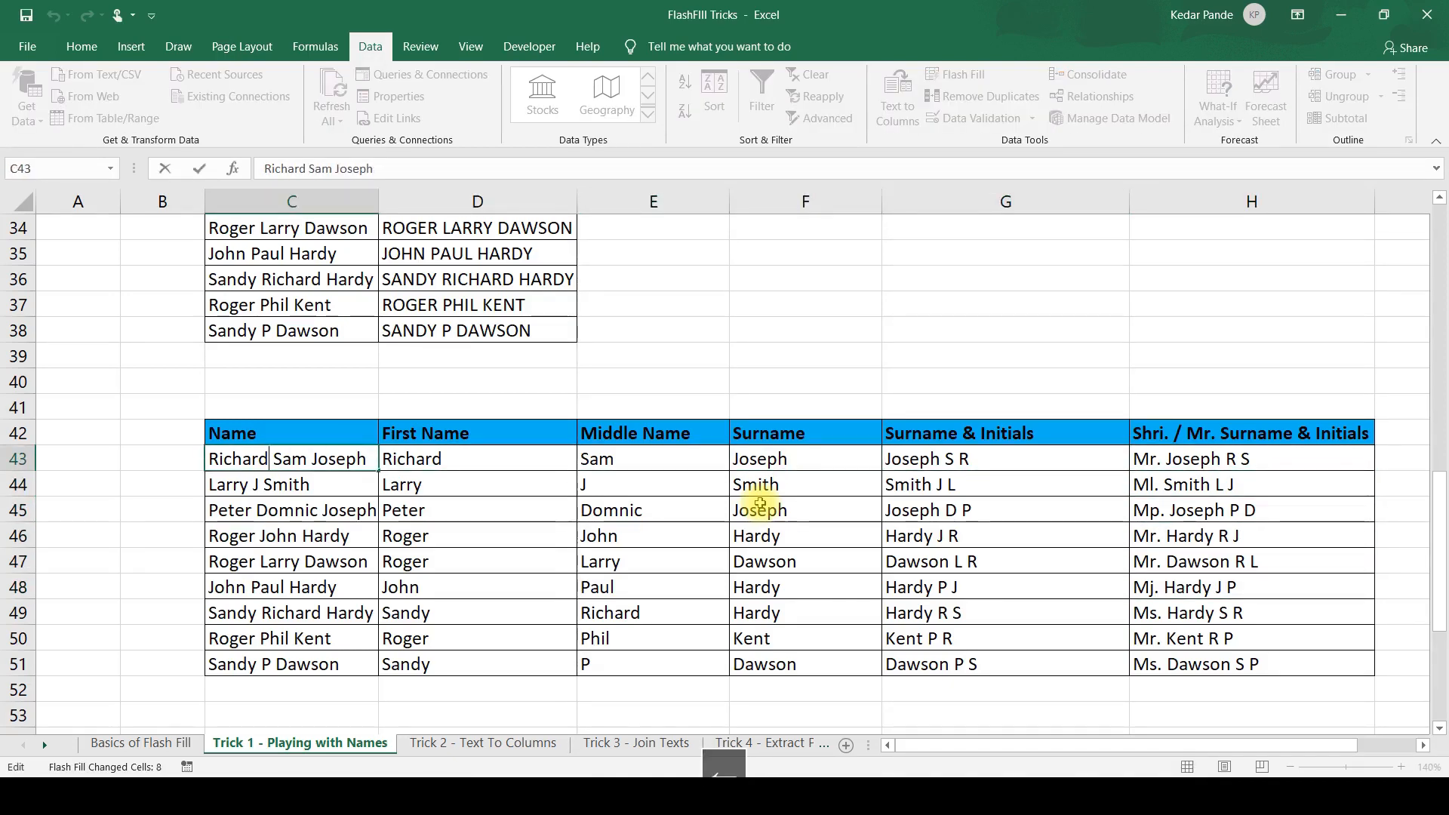
key("Escape")
key("Right")
key("Right")
key("Right")
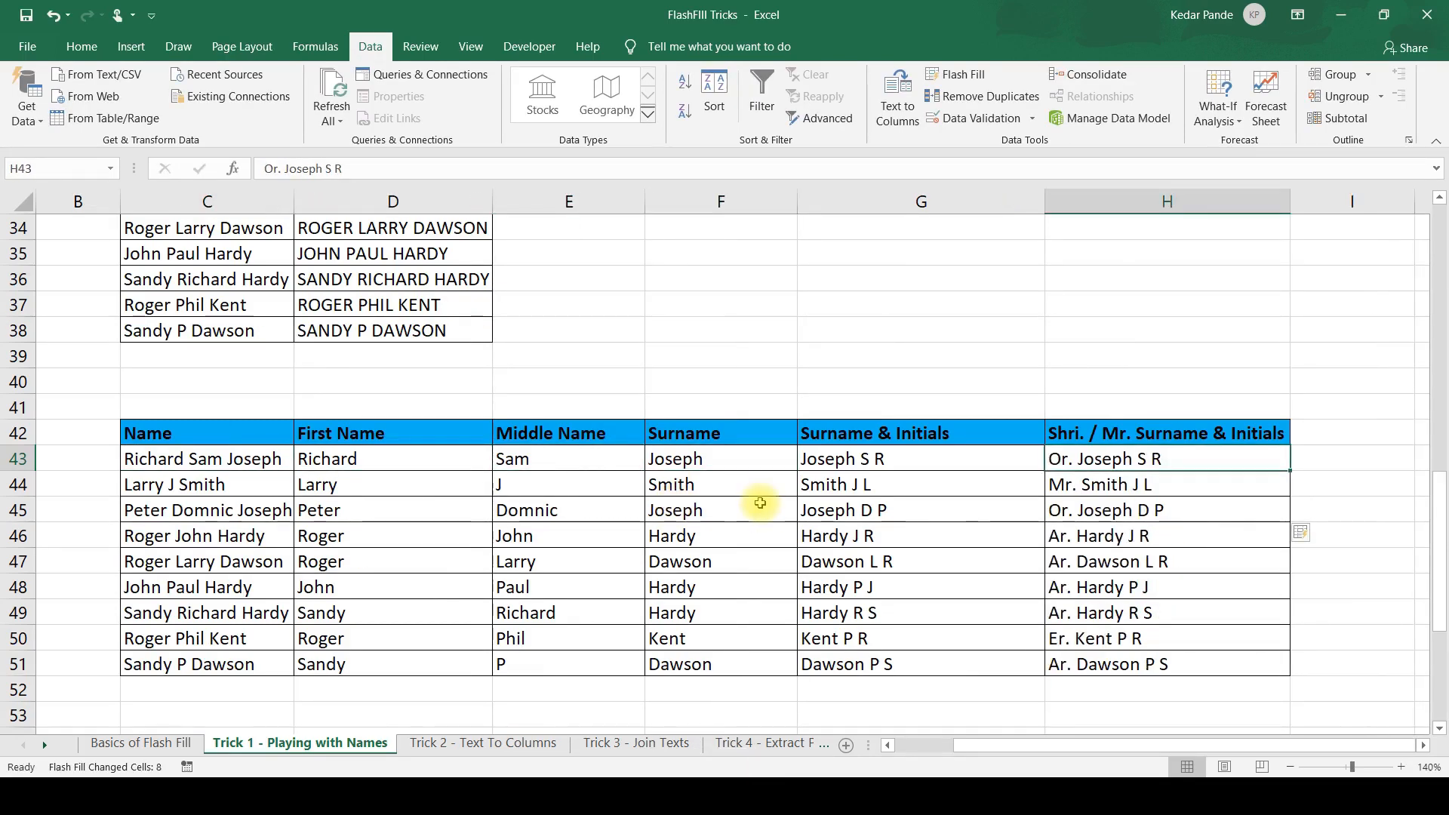
type("mr")
key("Escape")
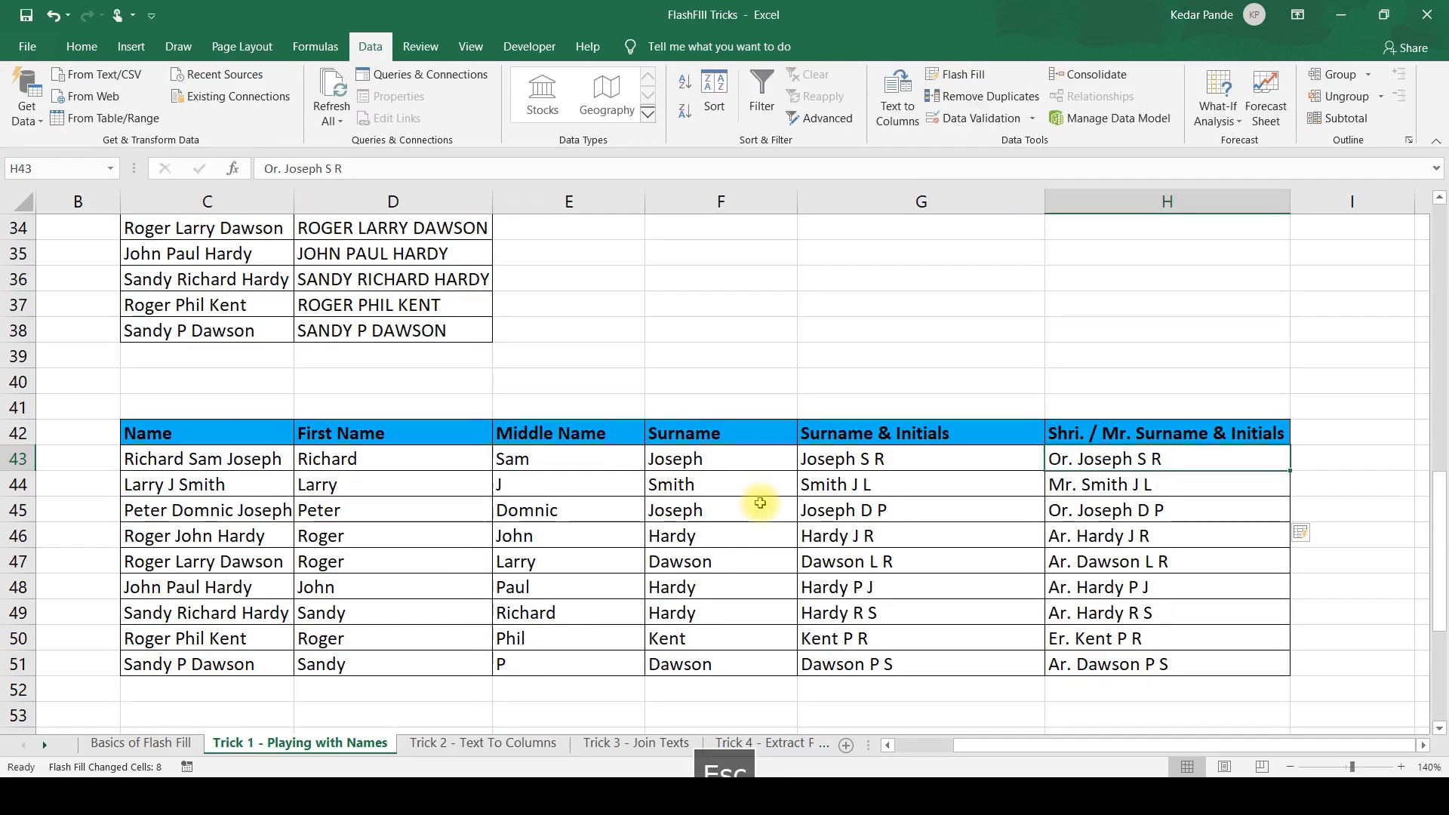
Clear the Flash Filled entries in H44:H51 below the first row of the Shri. / Mr. column.
key("Down")
key("ctrl+shift+Down")
key("Delete")
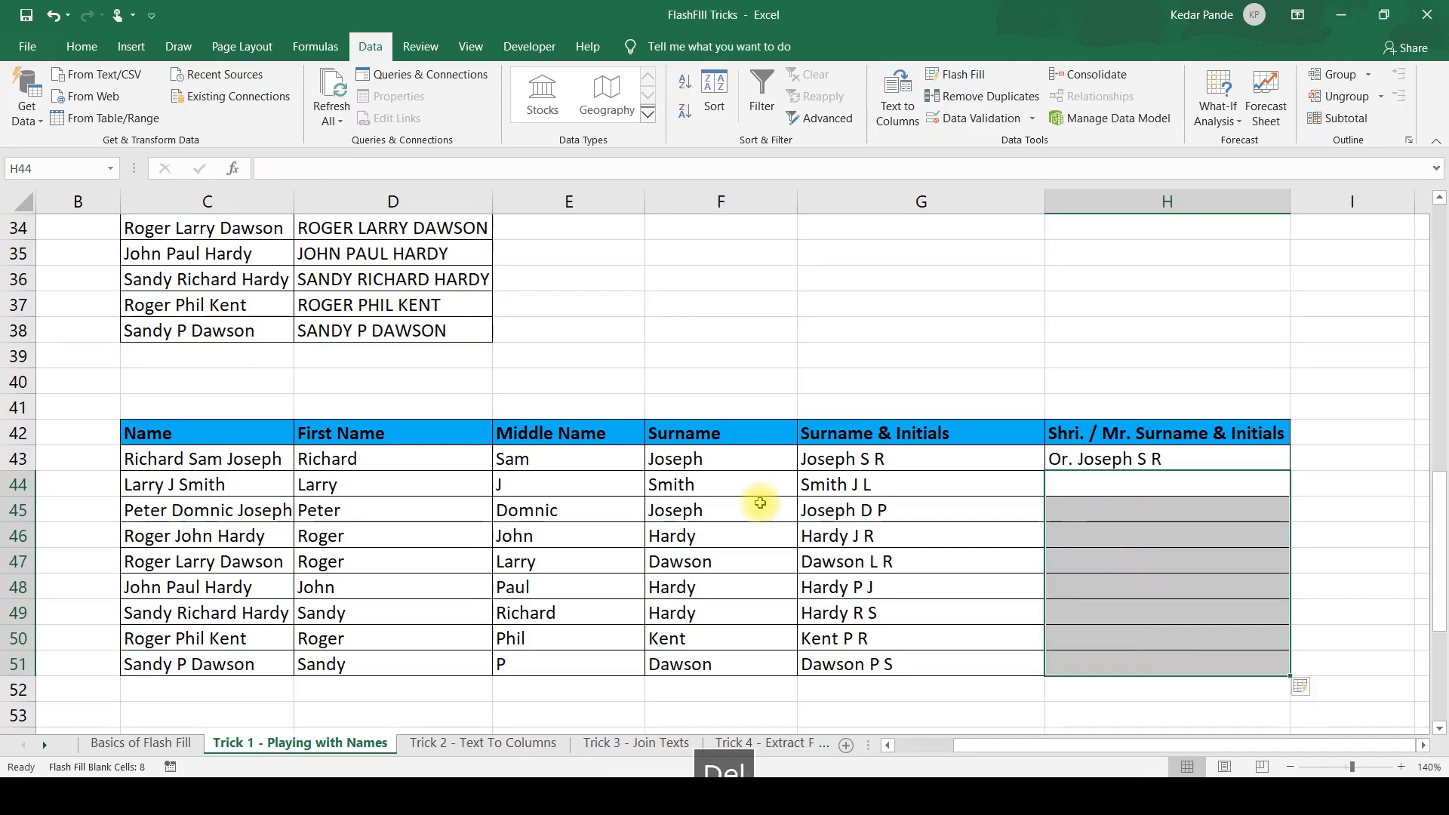
Replace H43 with "MR." plus the first person's first name, middle initial and surname initial, and Flash Fill the rest of column H.
key("Up")
type("MR")
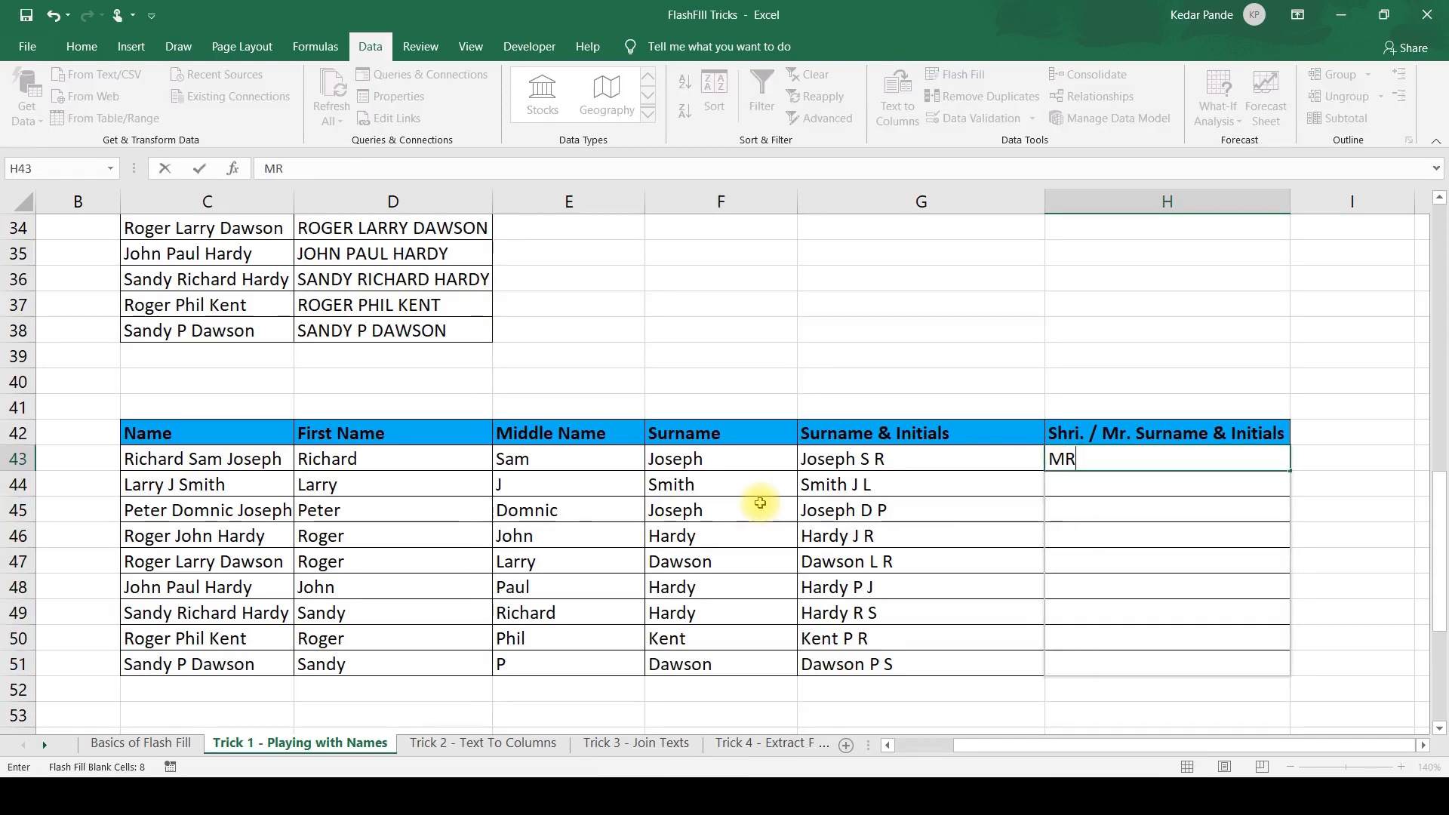
type(". R")
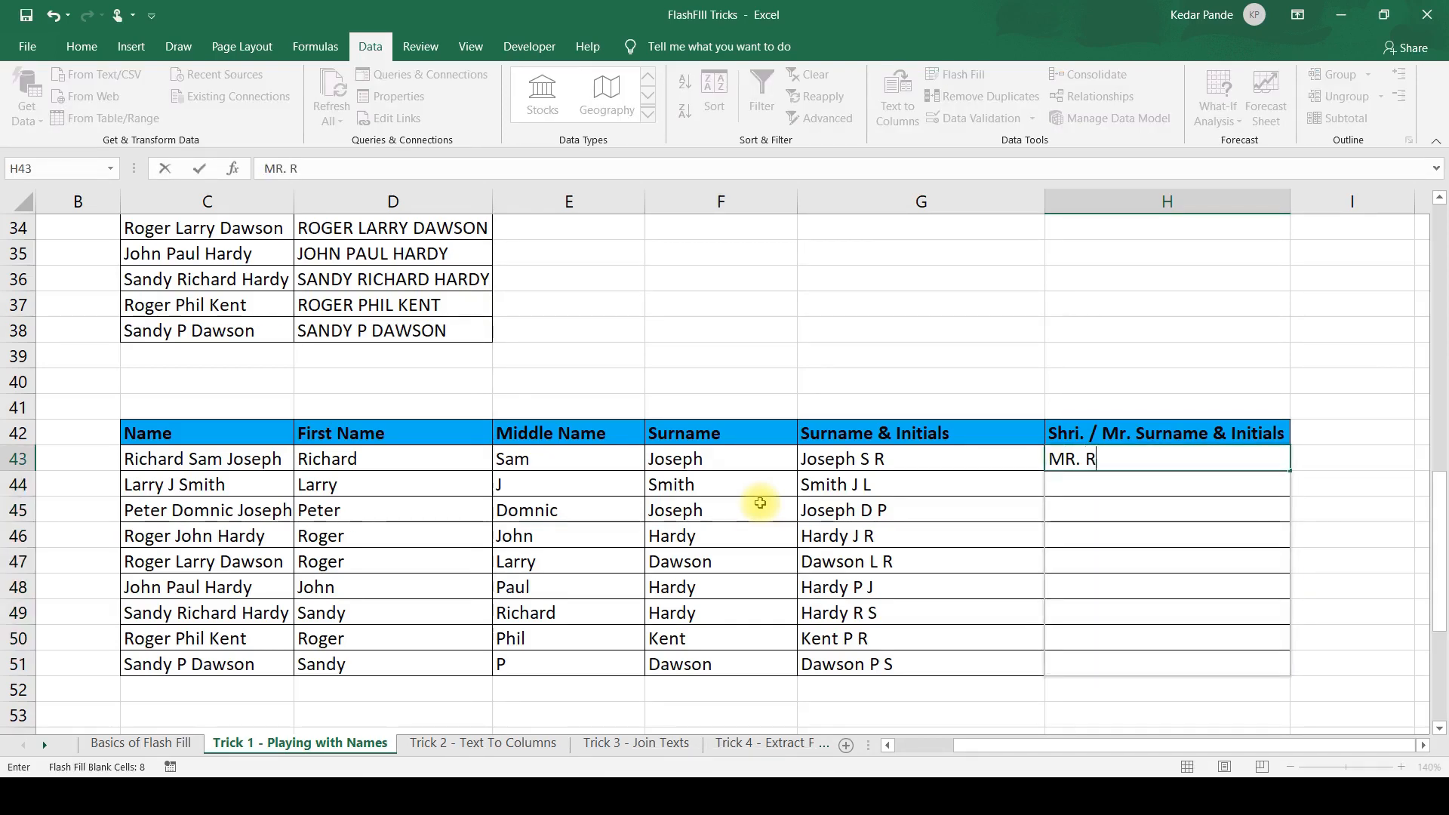
type("ichard S J")
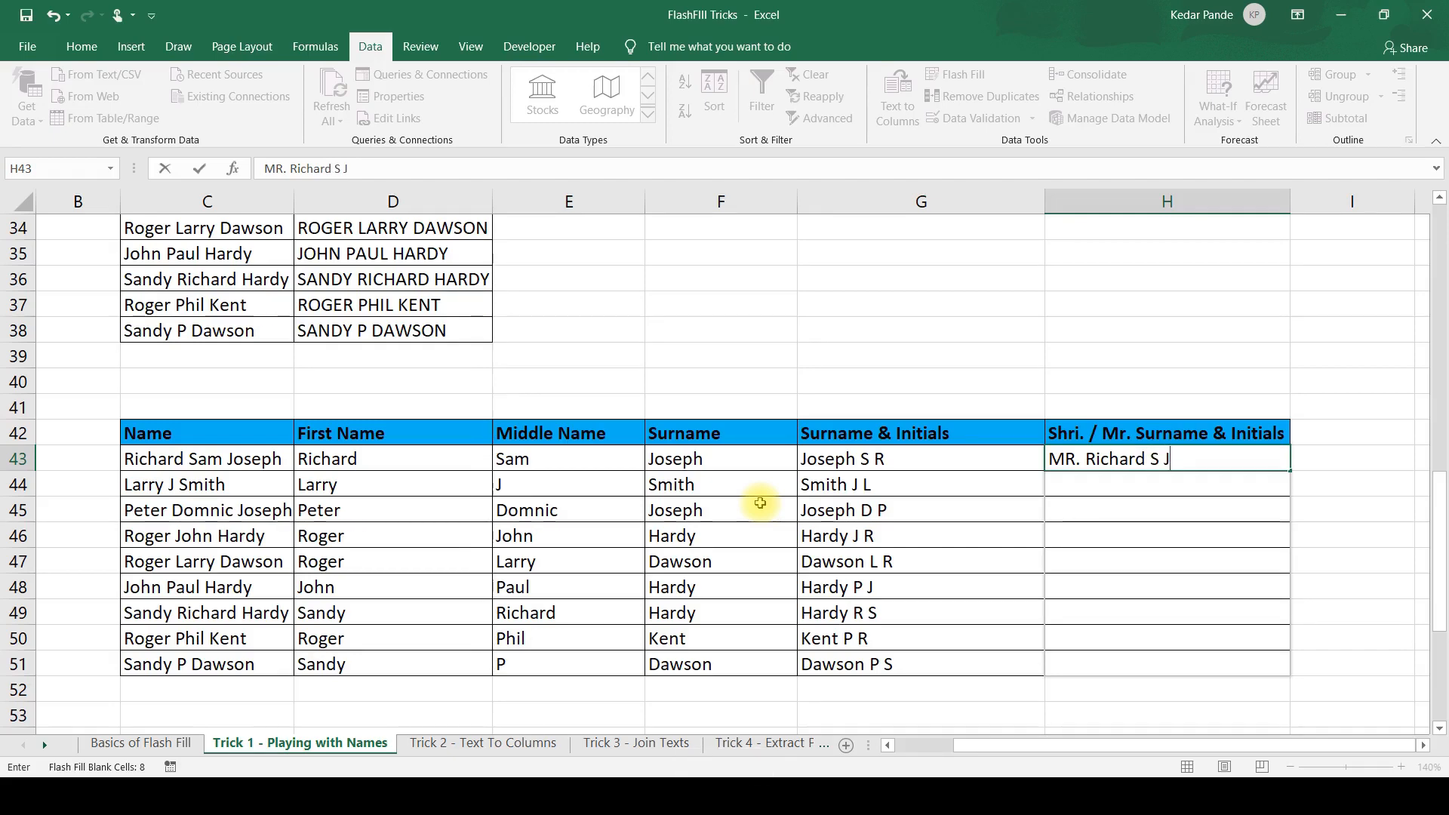
key("Return")
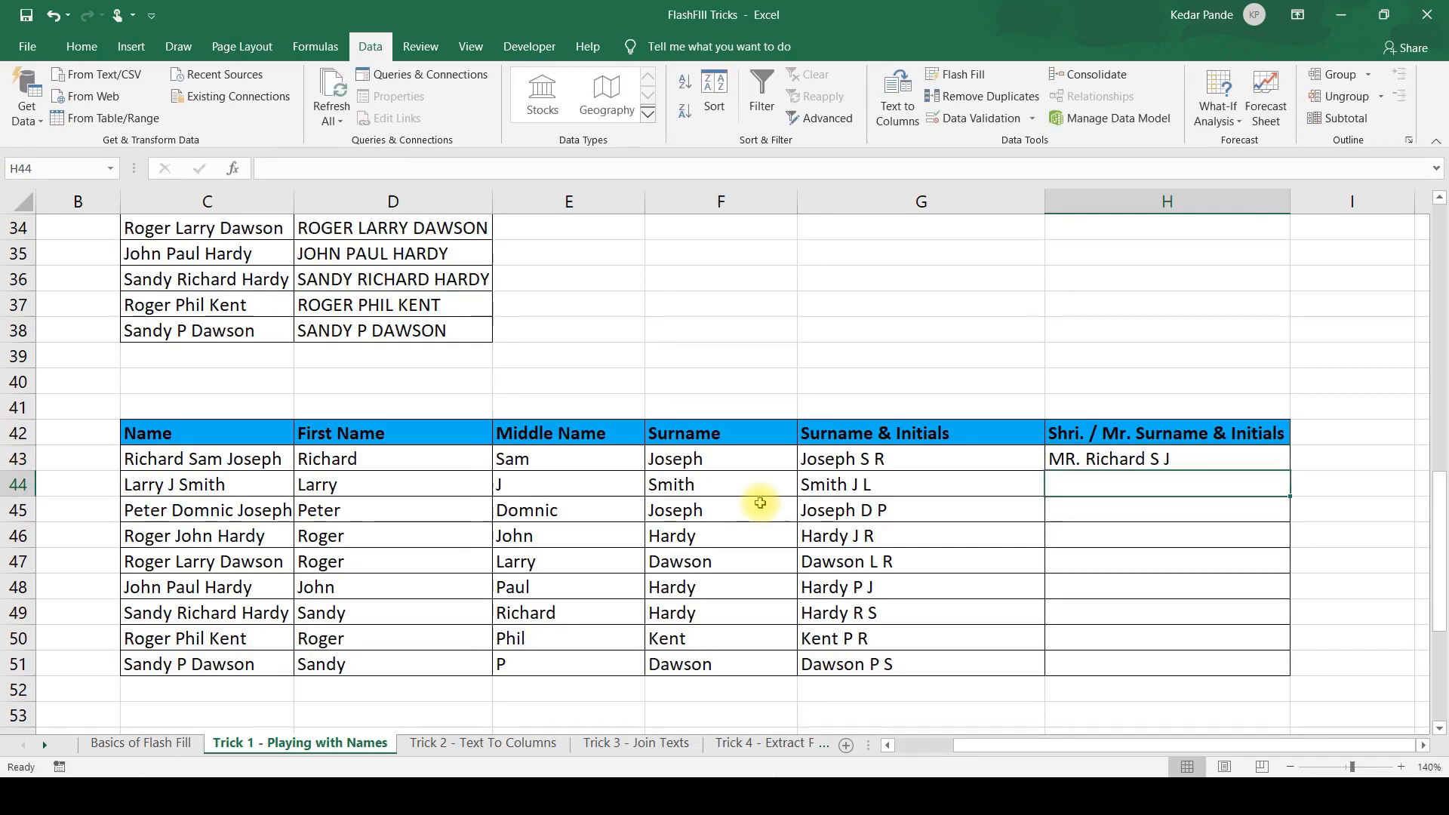
key("ctrl+e")
key("Down")
key("Down")
key("Down")
key("Down")
key("Down")
key("Down")
key("Down")
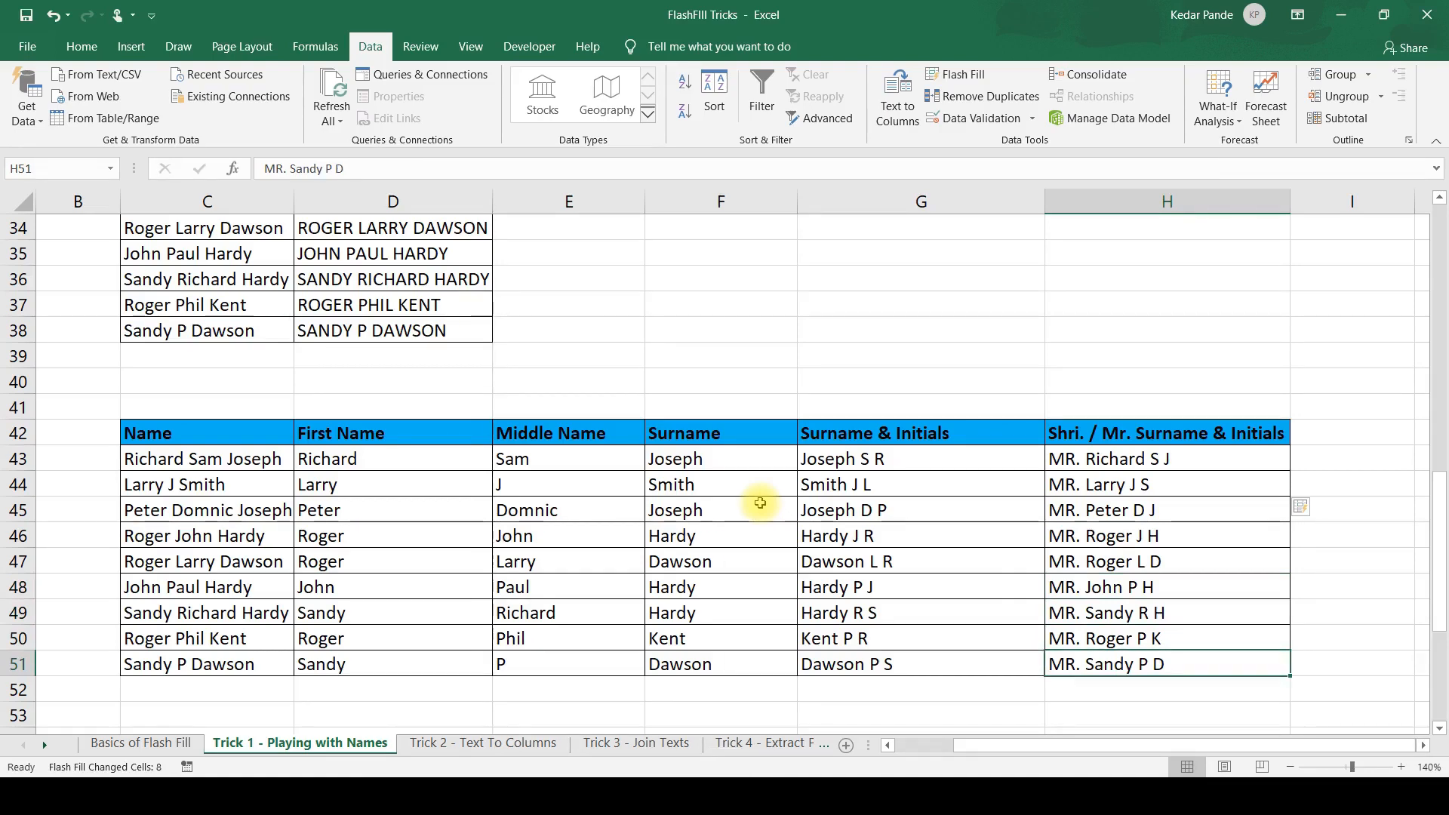
Look over the separate First Name, Middle Name and Surname columns in the table starting at row 55.
key("Up")
key("Down")
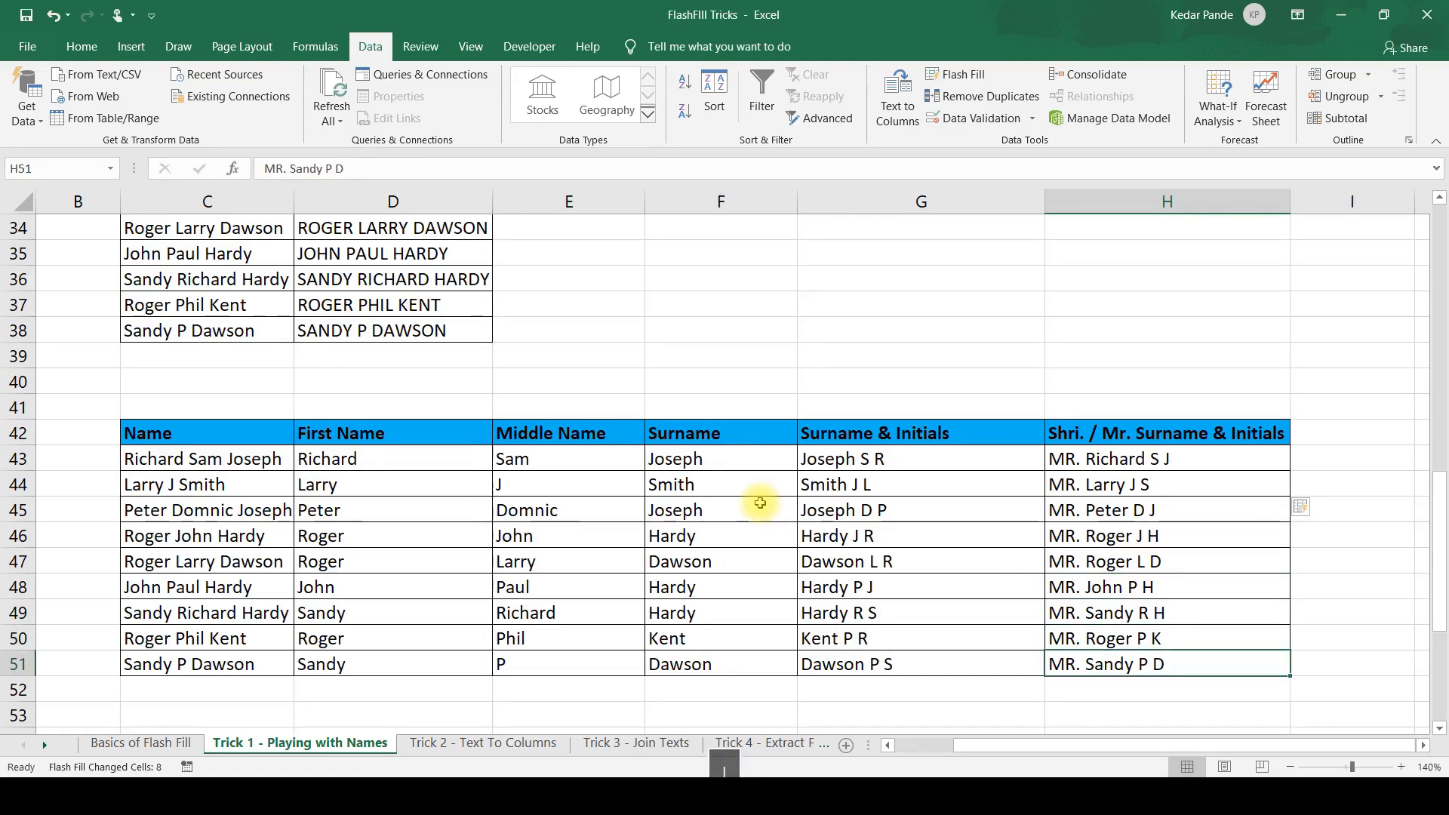
key("Down")
key("Down")
key("Down")
key("Down")
key("Down")
key("Down")
key("Down")
key("Down")
key("Down")
key("Down")
key("Down")
key("Up")
key("Up")
key("Left")
key("Left")
key("Left")
key("Down")
key("Down")
key("Down")
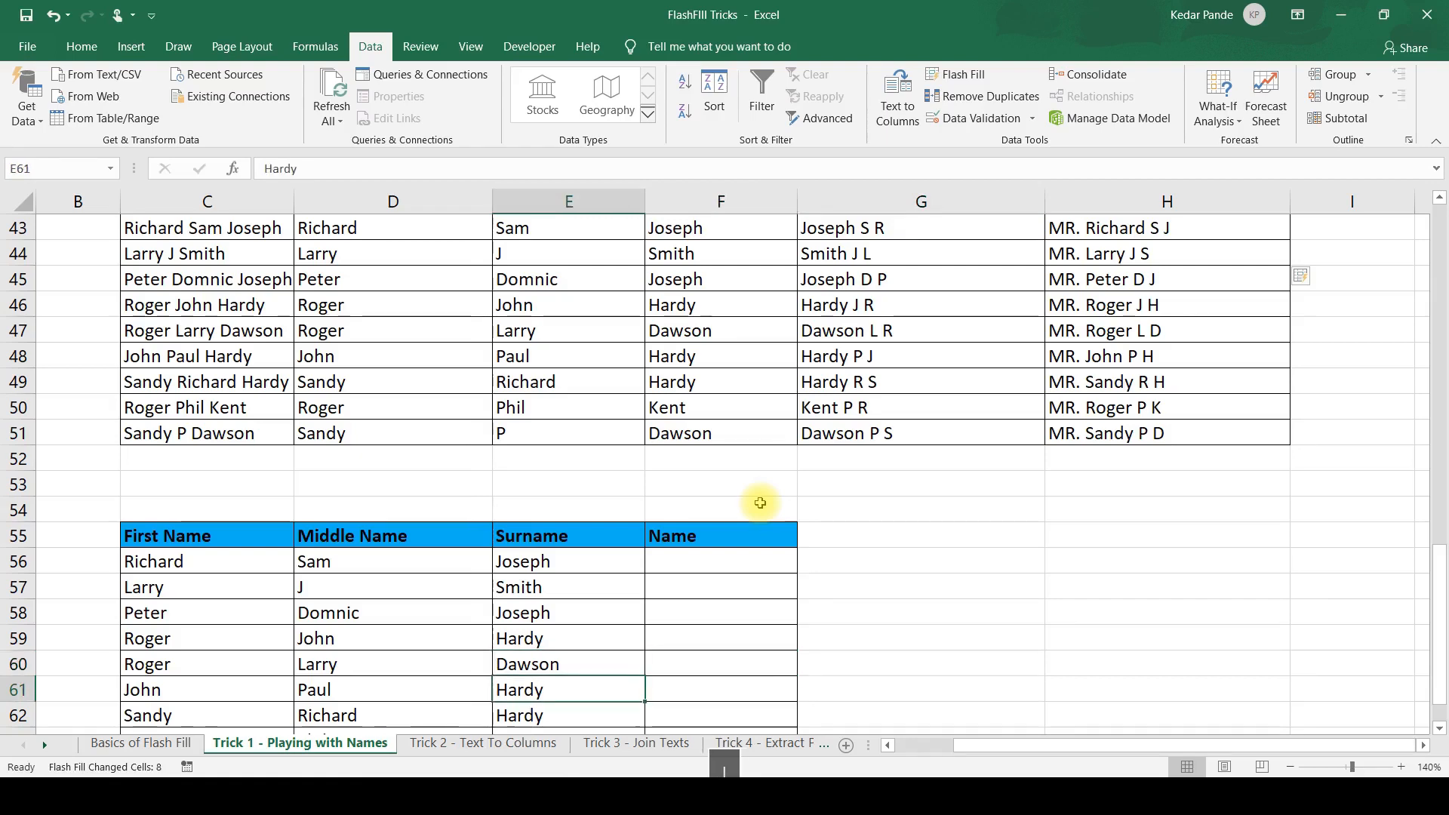
key("Down")
key("Down")
key("Down")
key("Down")
key("Down")
key("Down")
key("Down")
key("Up")
key("Up")
key("Up")
key("Up")
key("Up")
key("Up")
key("Up")
key("Up")
key("Up")
key("Up")
key("Up")
key("Up")
key("Up")
key("Up")
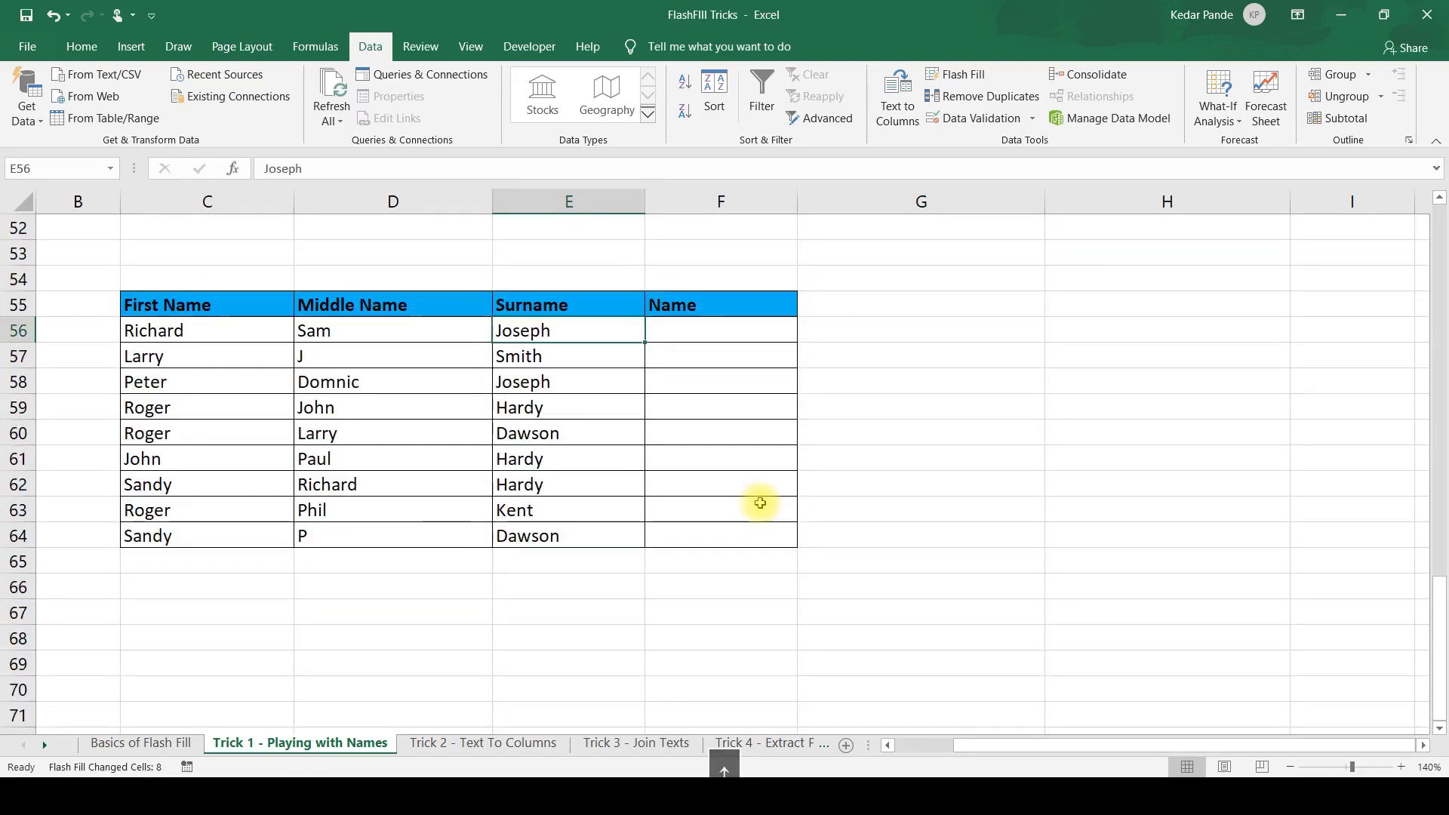
Enter the first person's full name in F56, combining first name, middle name and surname separated by spaces.
key("Right")
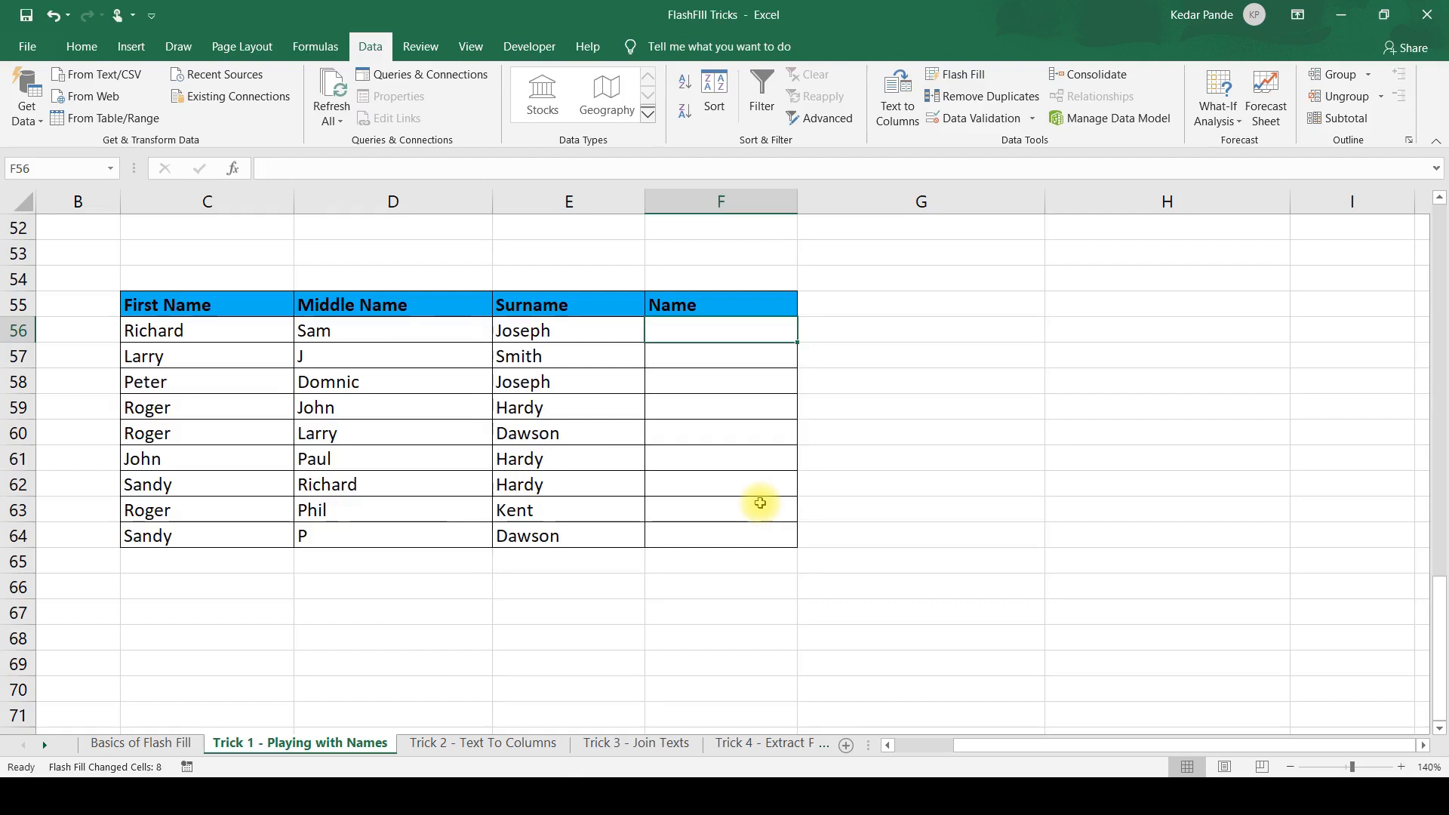
type("Richard ")
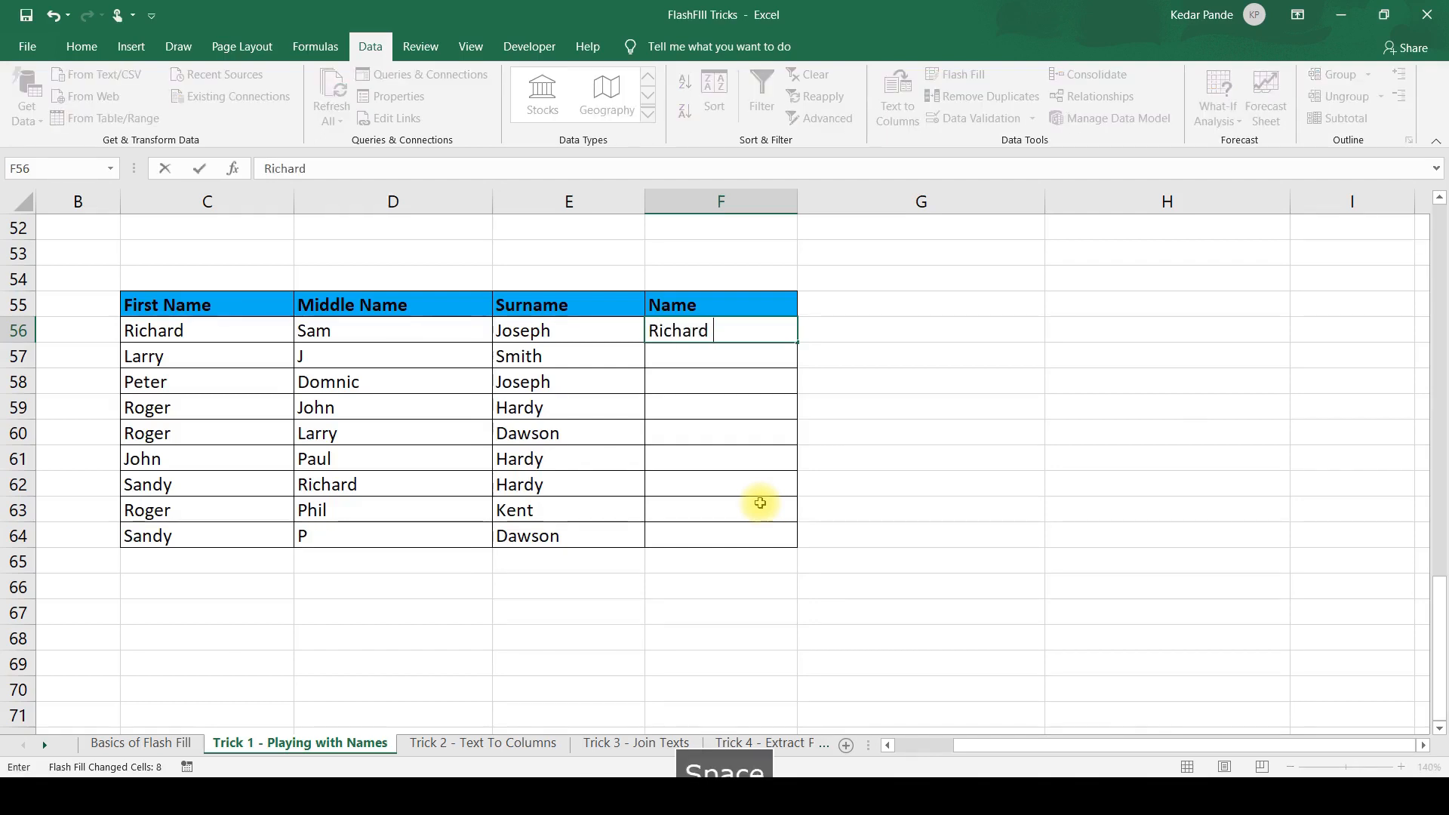
type("Sam Joseph")
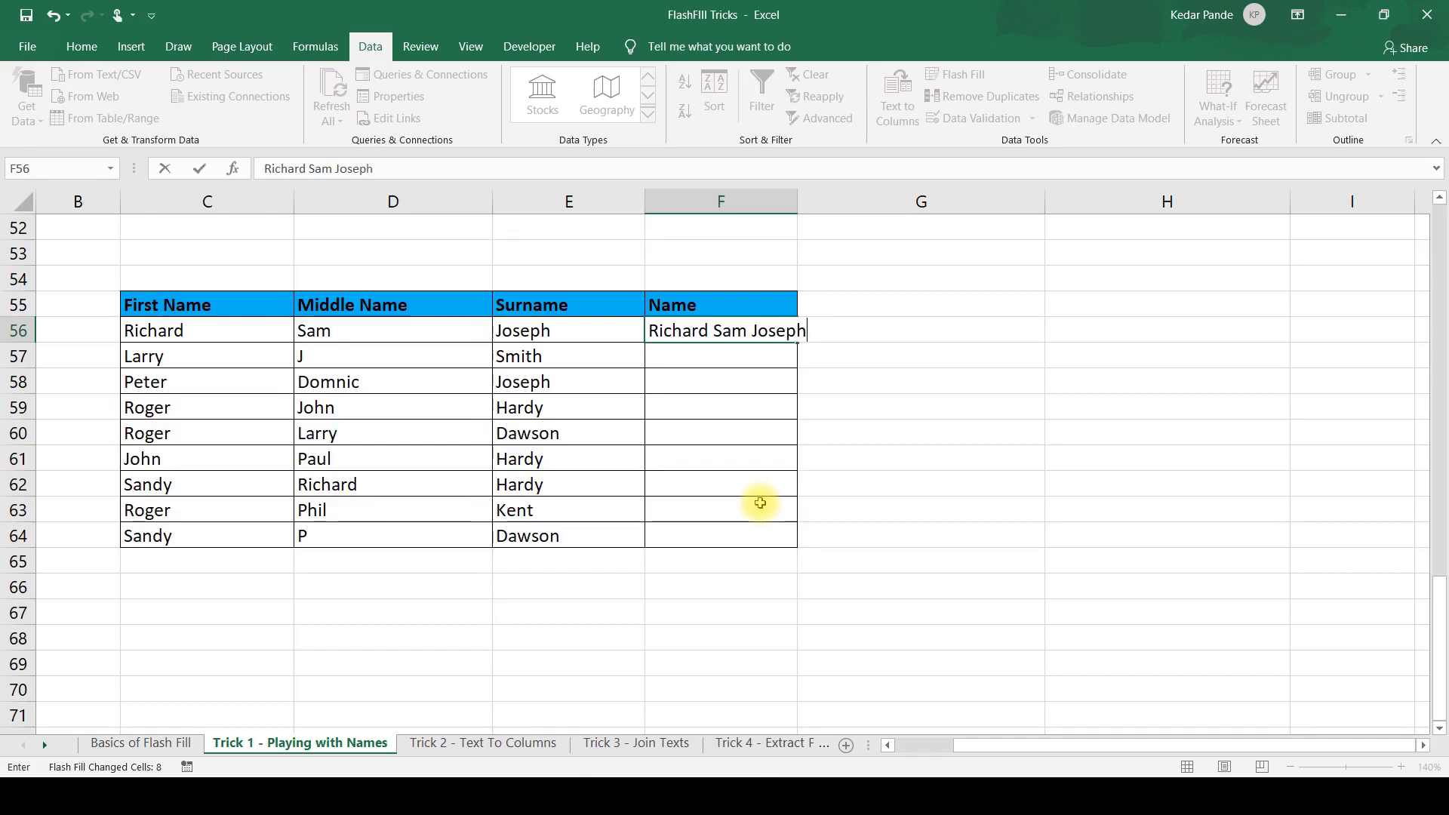
key("Return")
key("Up")
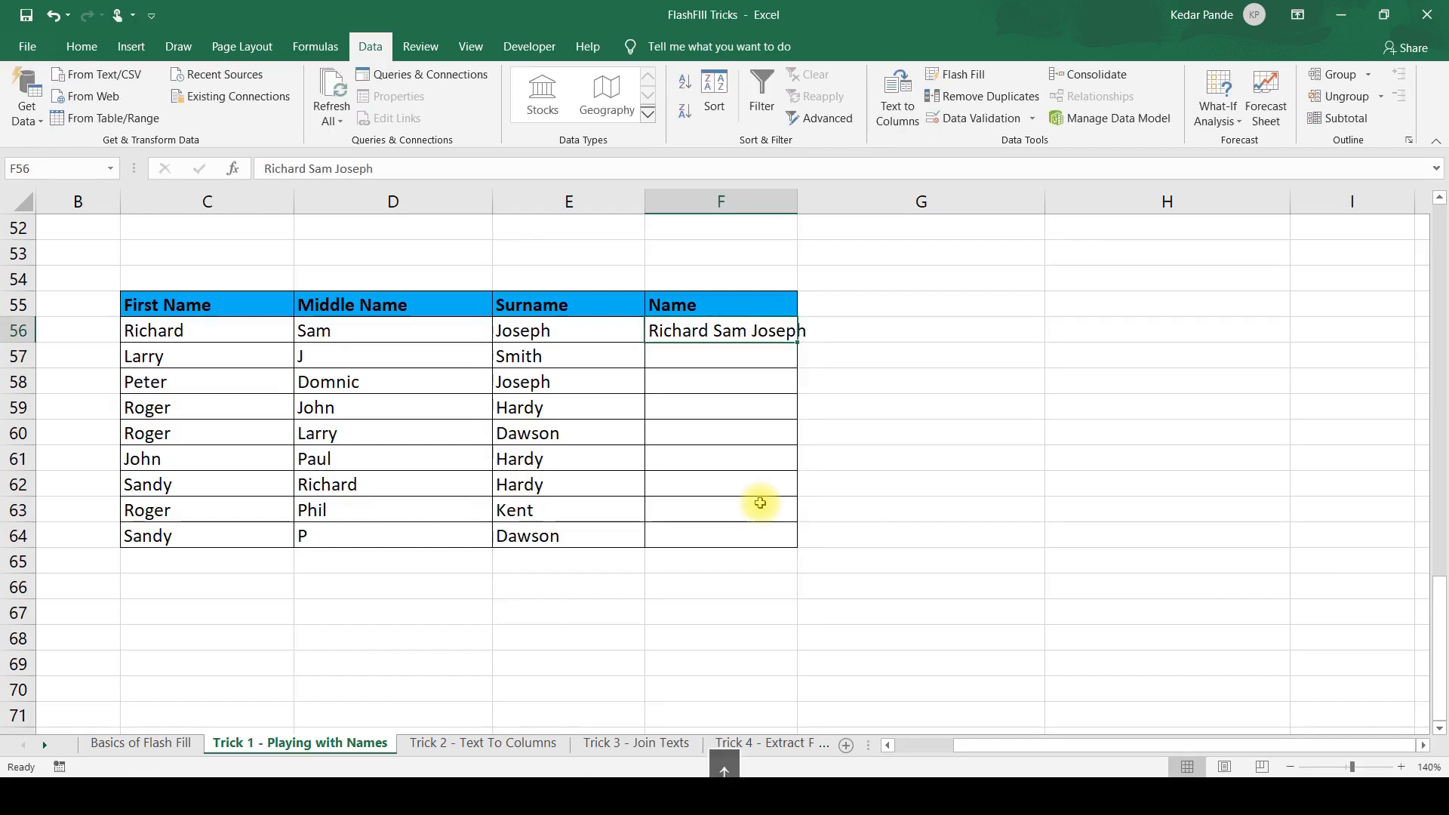
AutoFit column F to the name in F56 and Flash Fill the rest of the Name column.
key("alt+h")
key("o")
key("i")
key("ctrl+e")
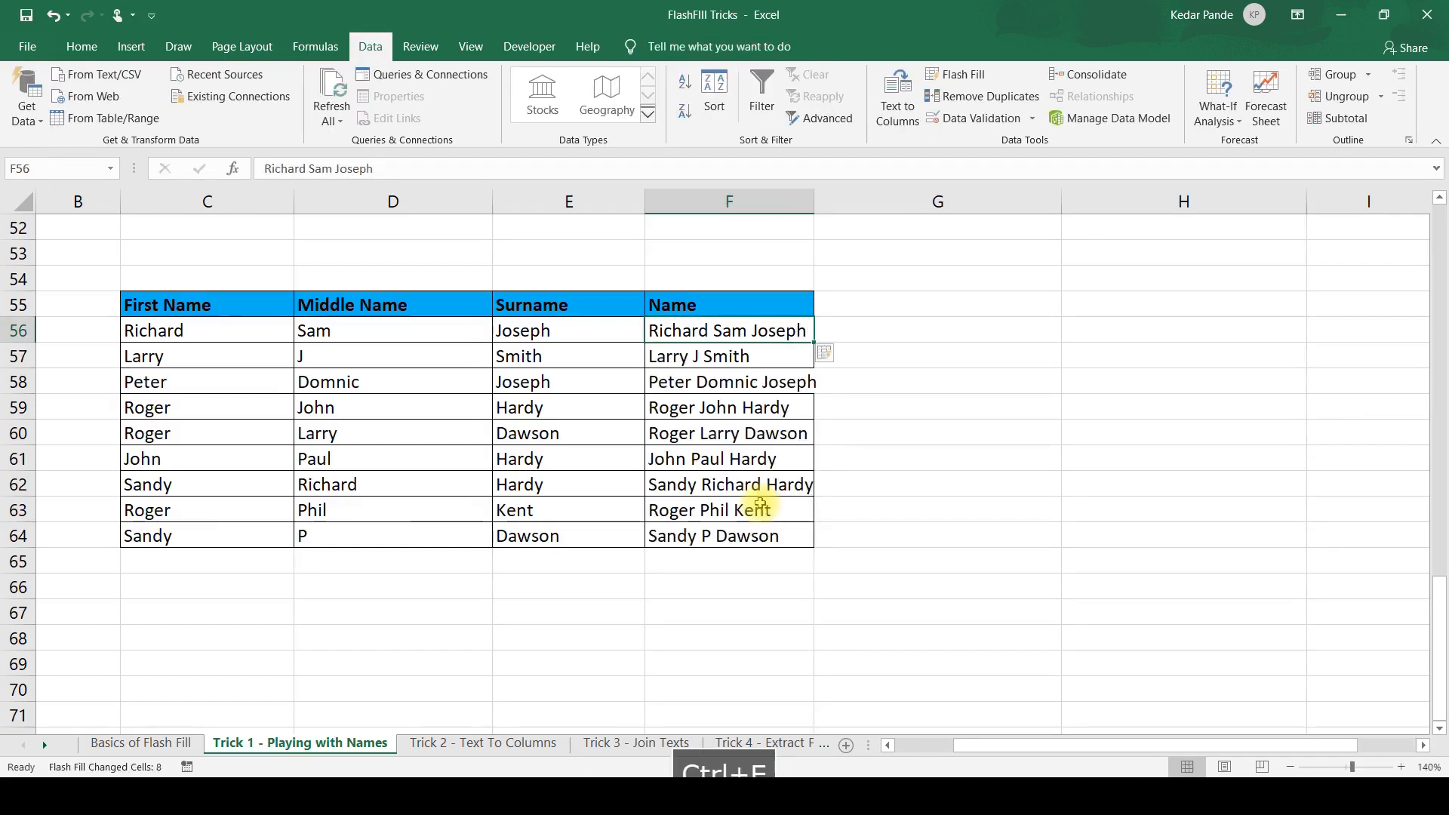
key("Down")
key("Down")
key("Down")
key("Down")
key("Down")
key("Down")
key("Down")
key("Down")
key("Down")
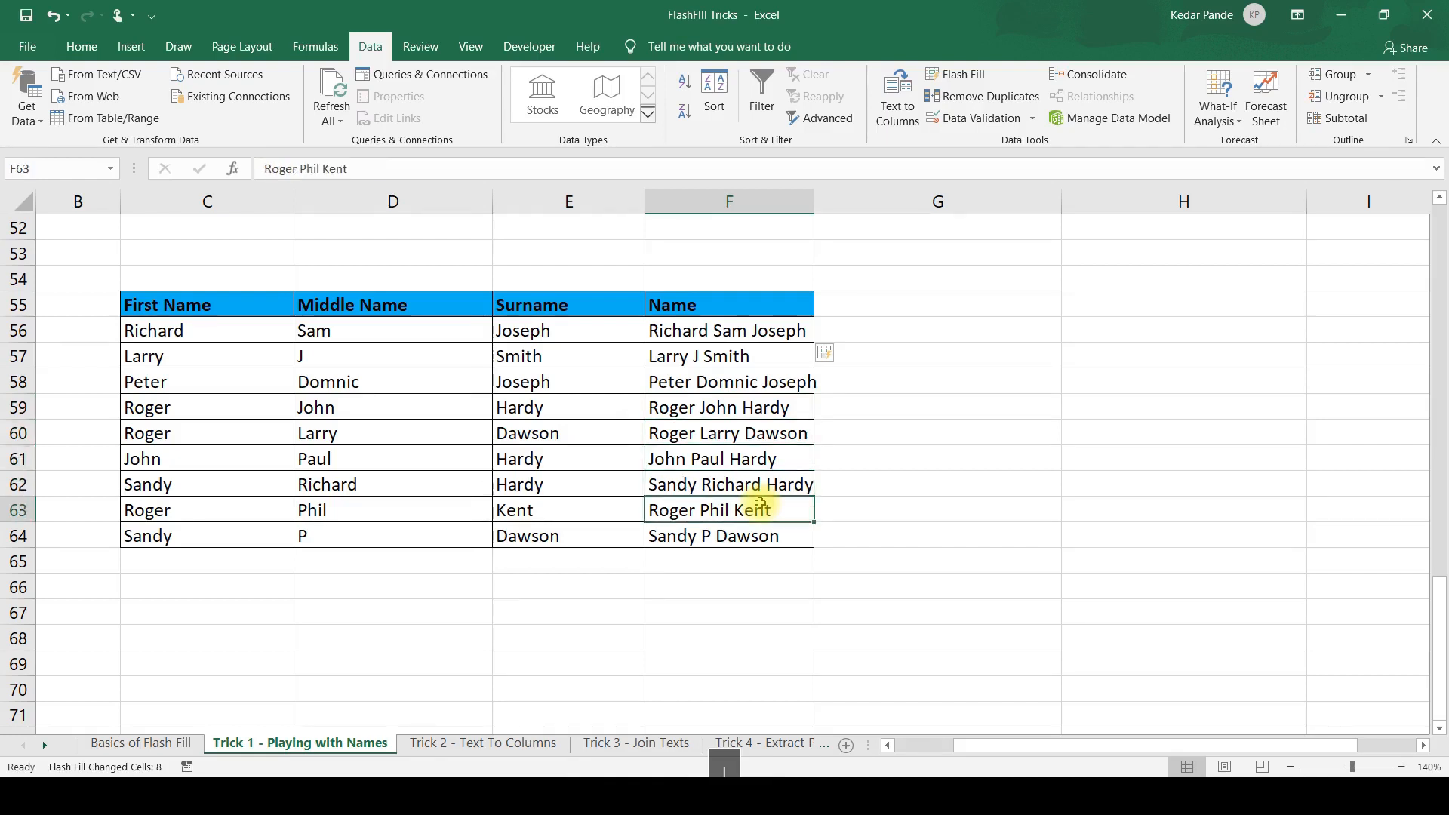
key("Down")
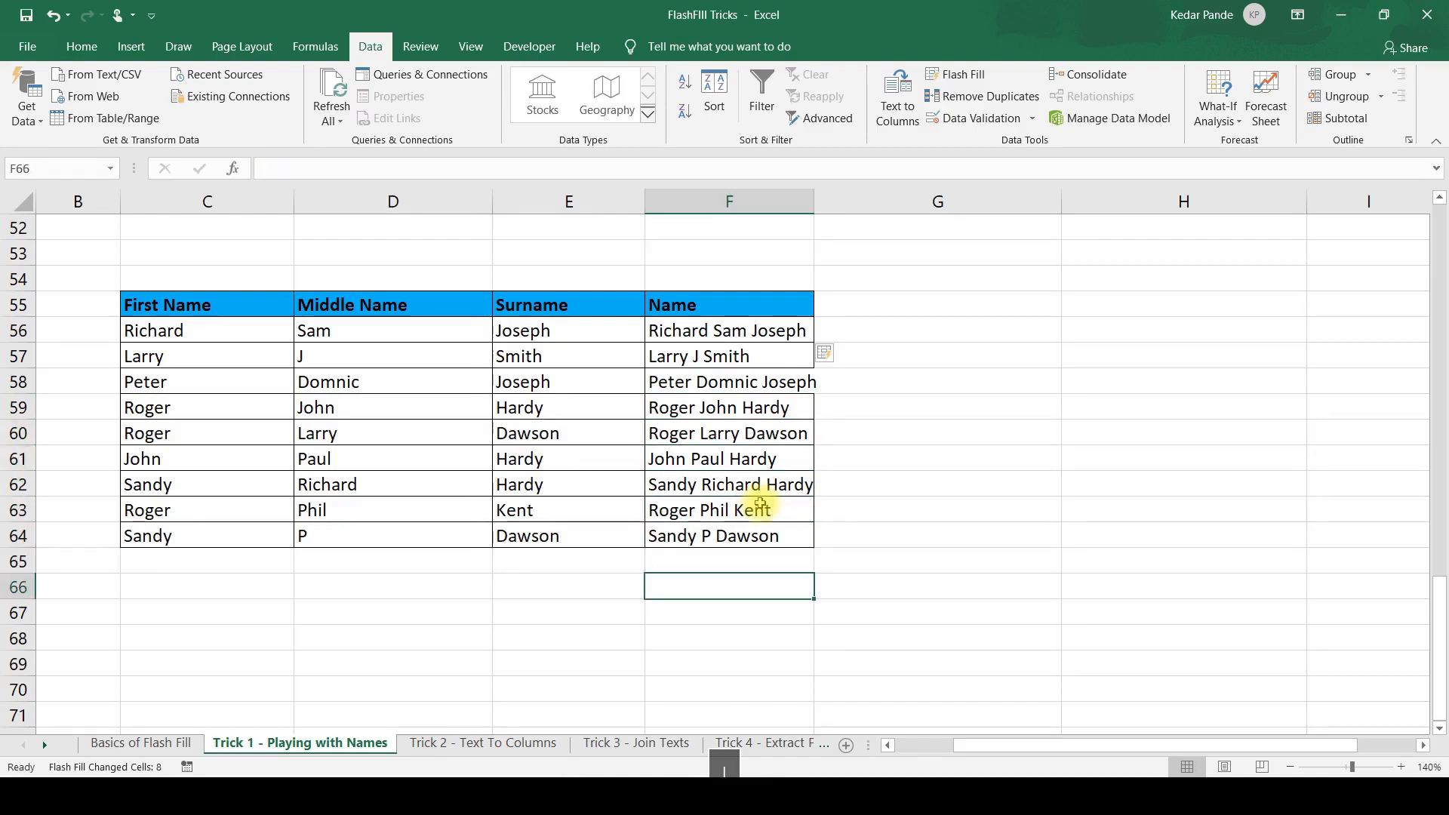
Open the Trick 2 - Text To Columns sheet and examine the mixed text and number entries in the Name column.
left_click(523, 746)
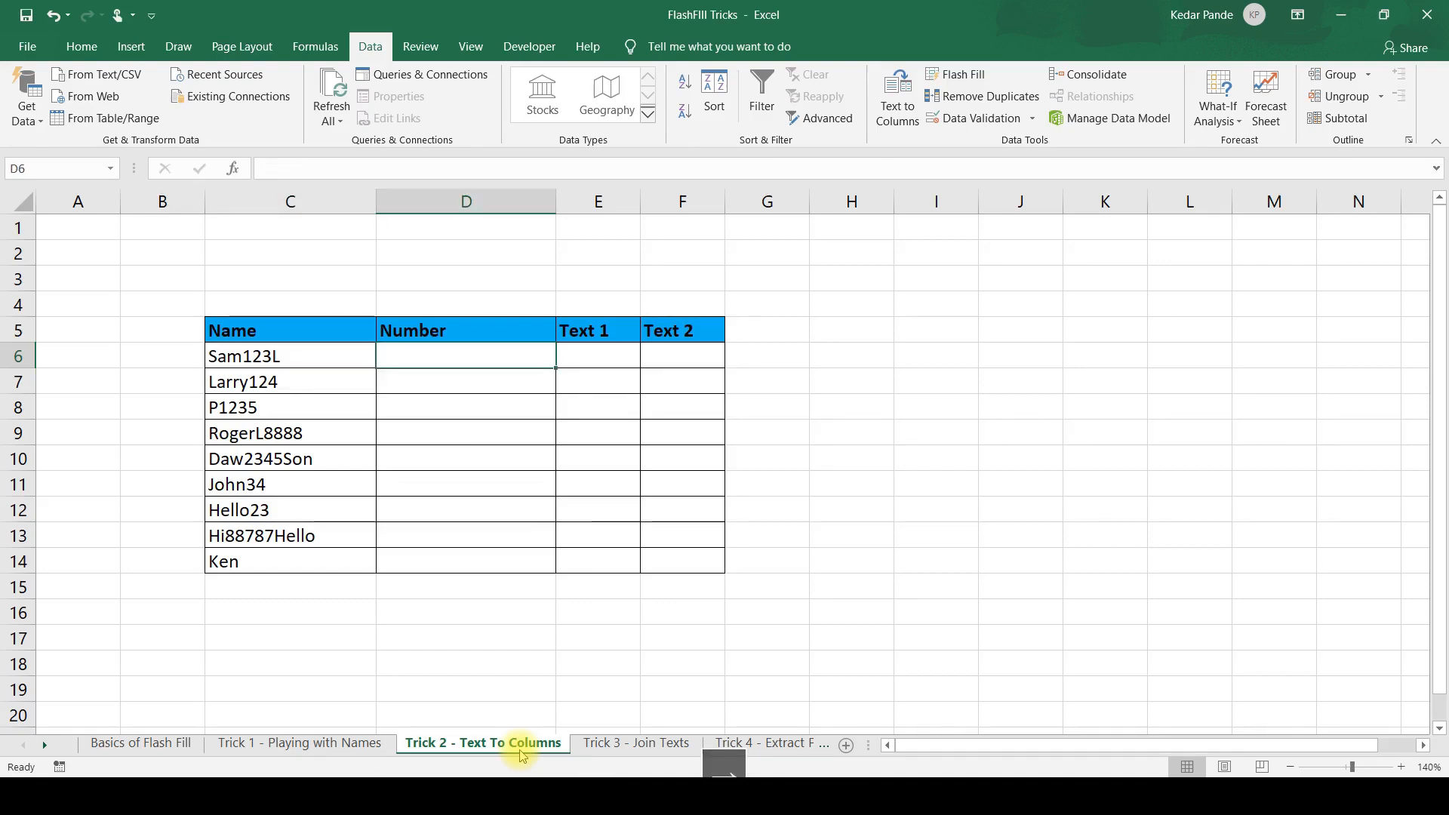
key("Left")
key("Down")
key("Down")
key("Down")
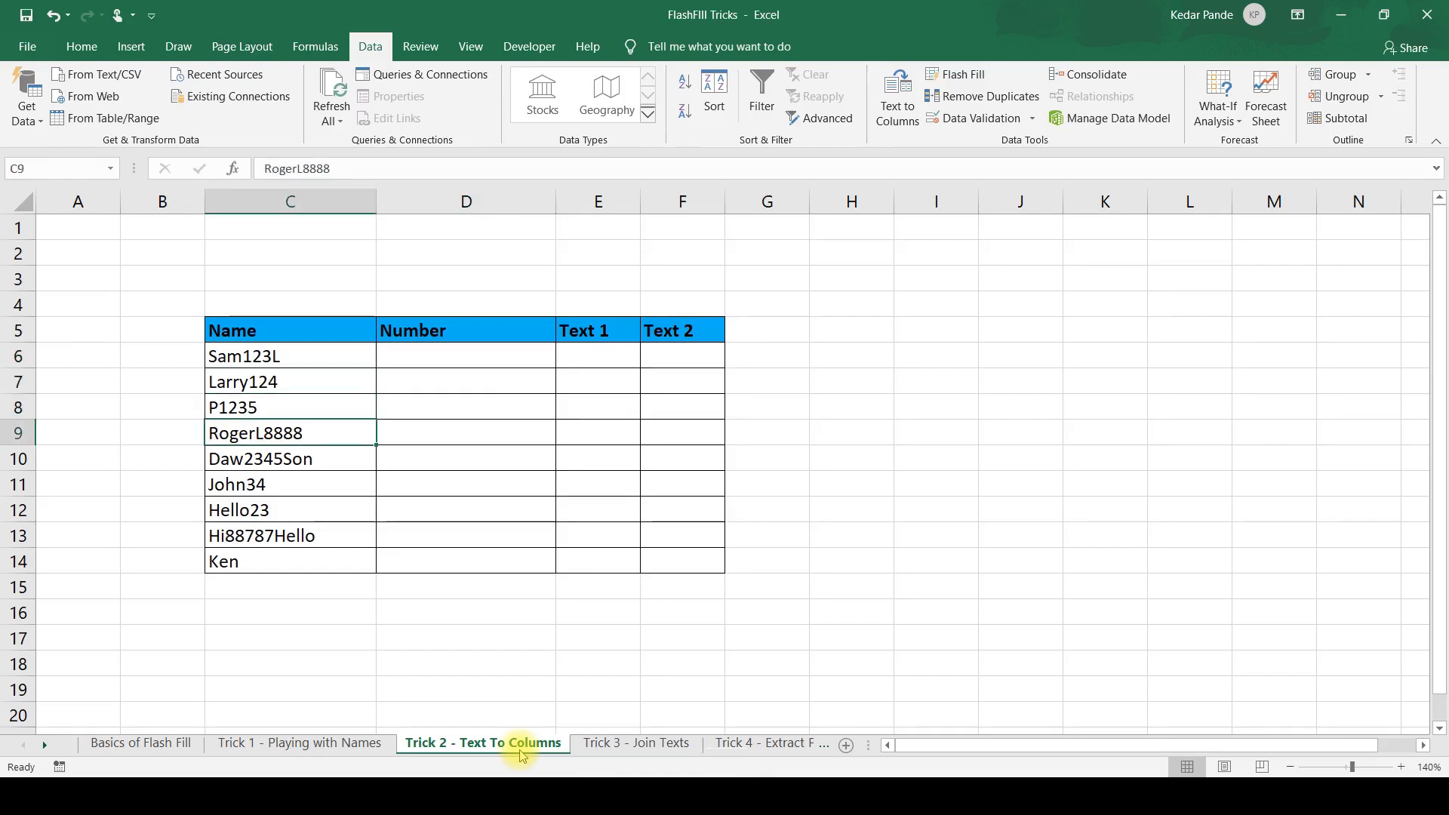
key("Up")
key("Up")
key("Up")
key("Down")
key("Down")
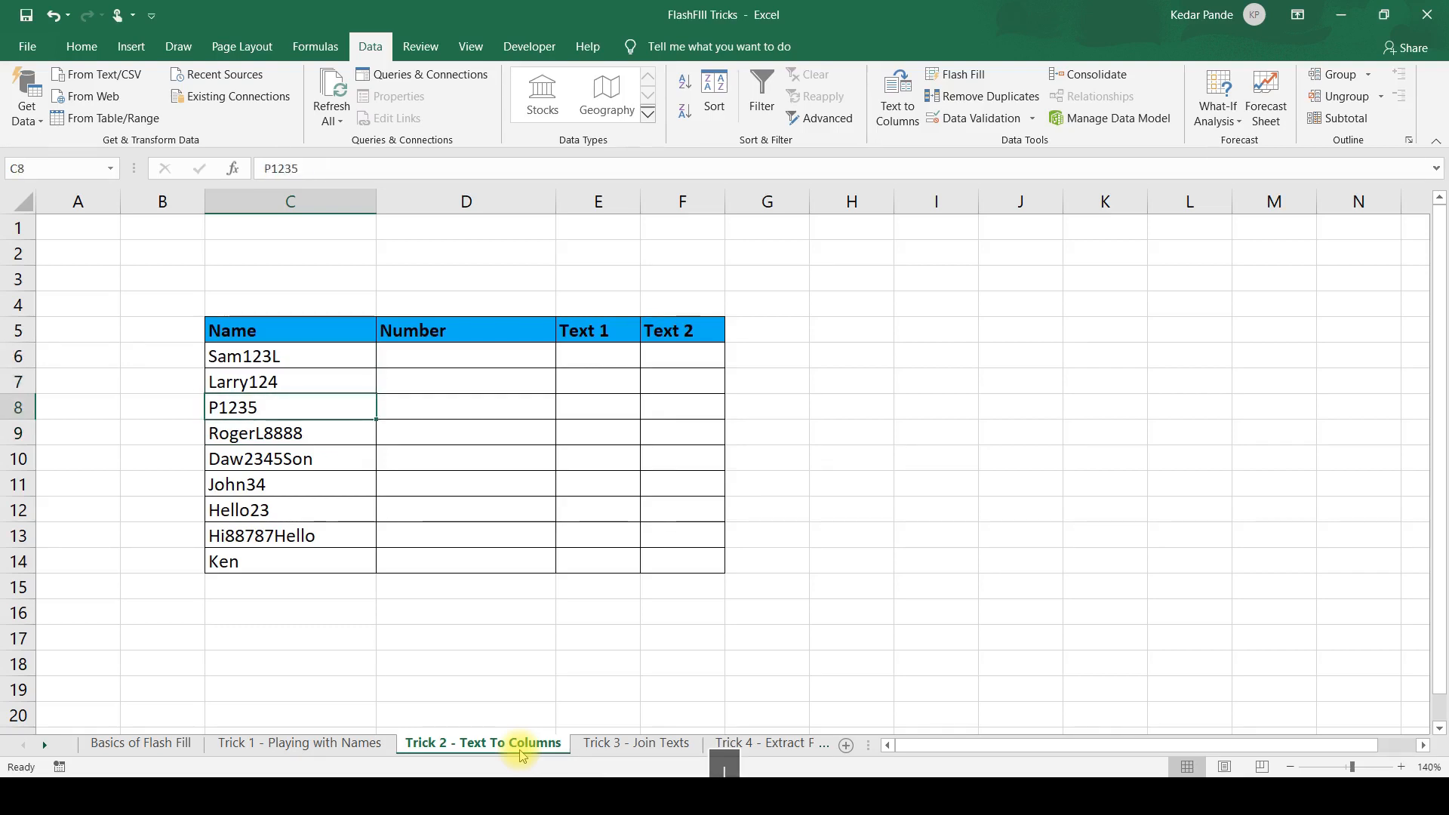
key("Down")
key("Down")
key("Up")
key("Up")
key("Up")
key("Up")
Enter 123 in D6 and Flash Fill the rest of the Number column from it.
key("Right")
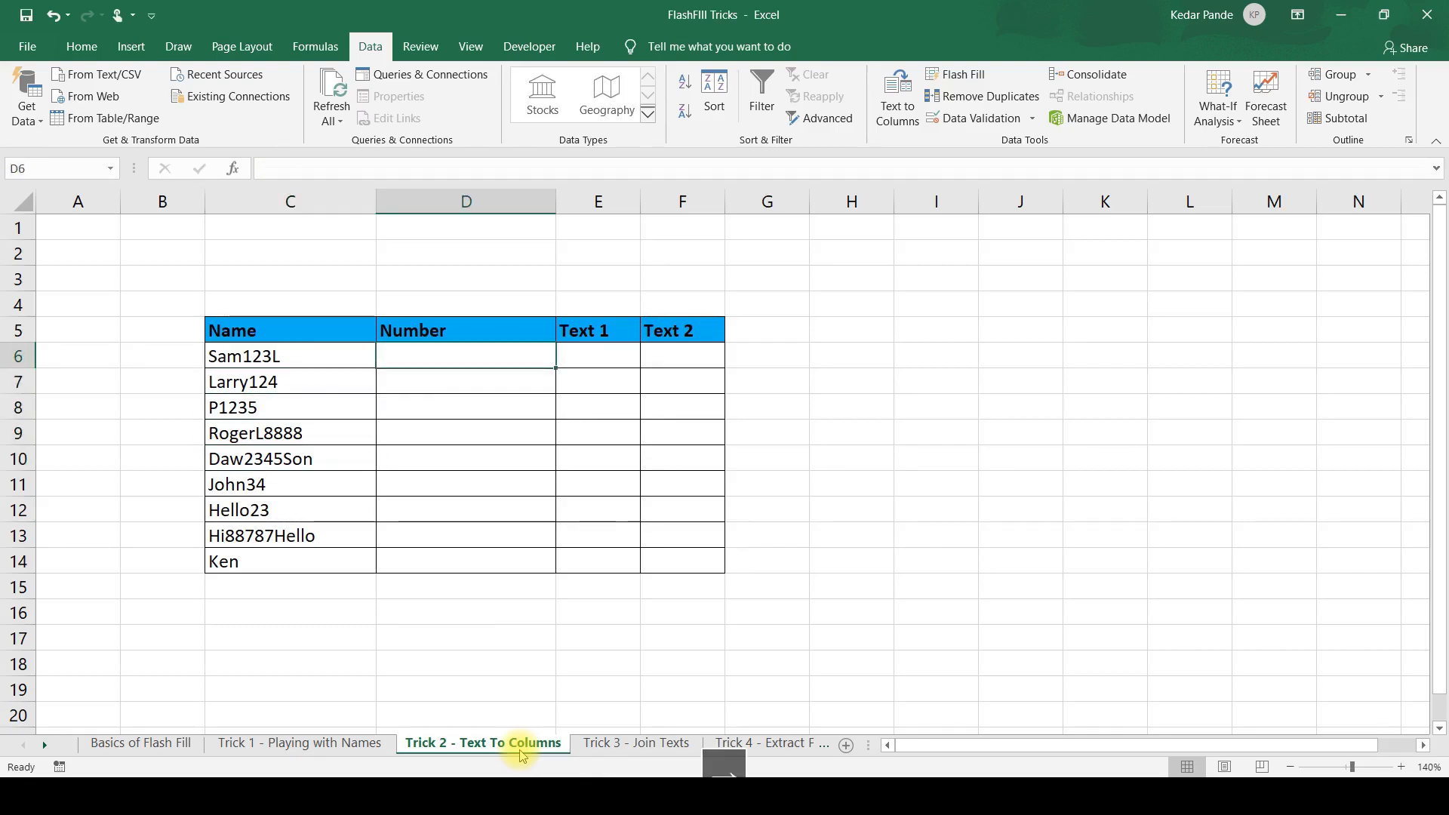
type("123")
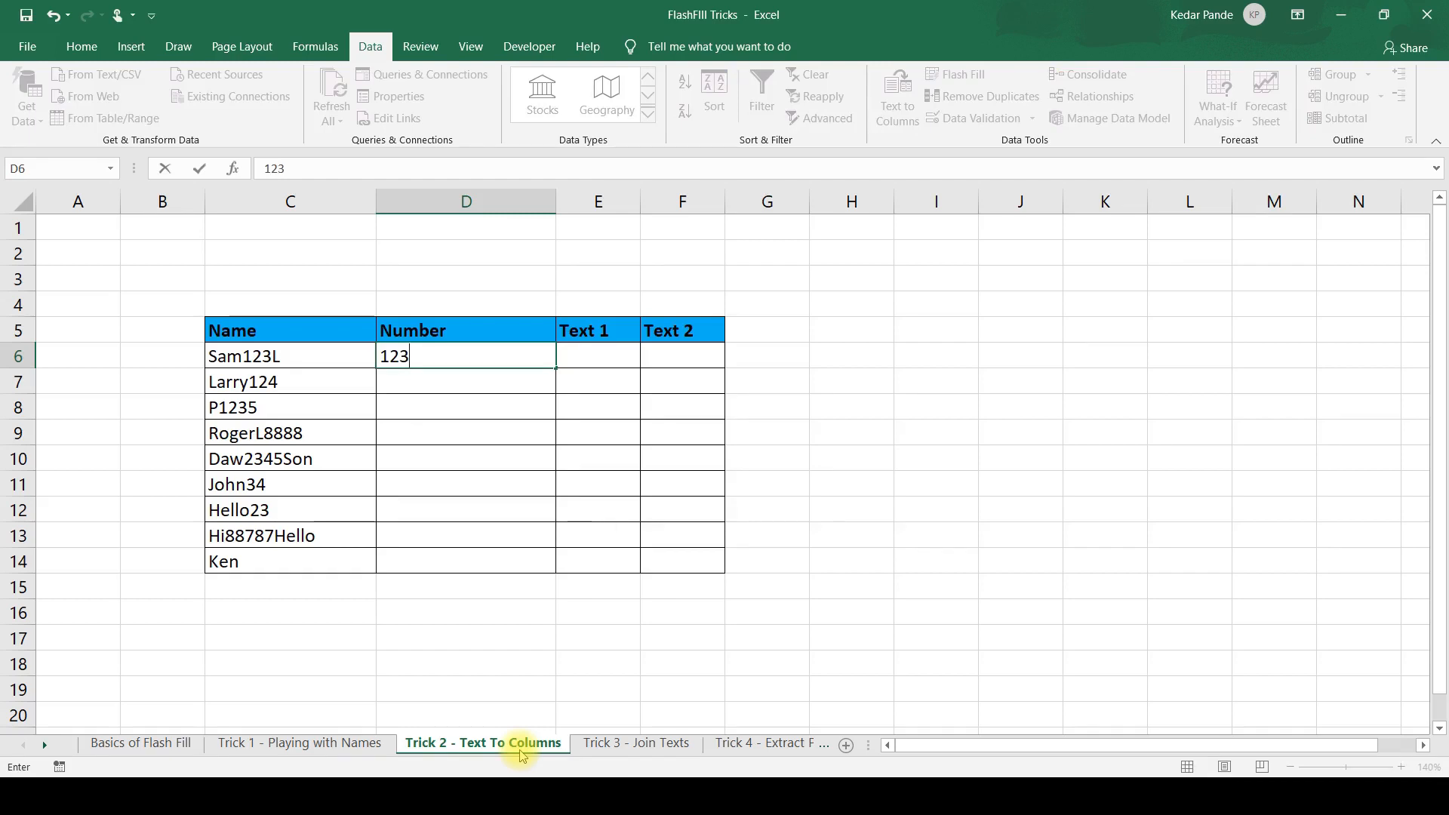
key("Return")
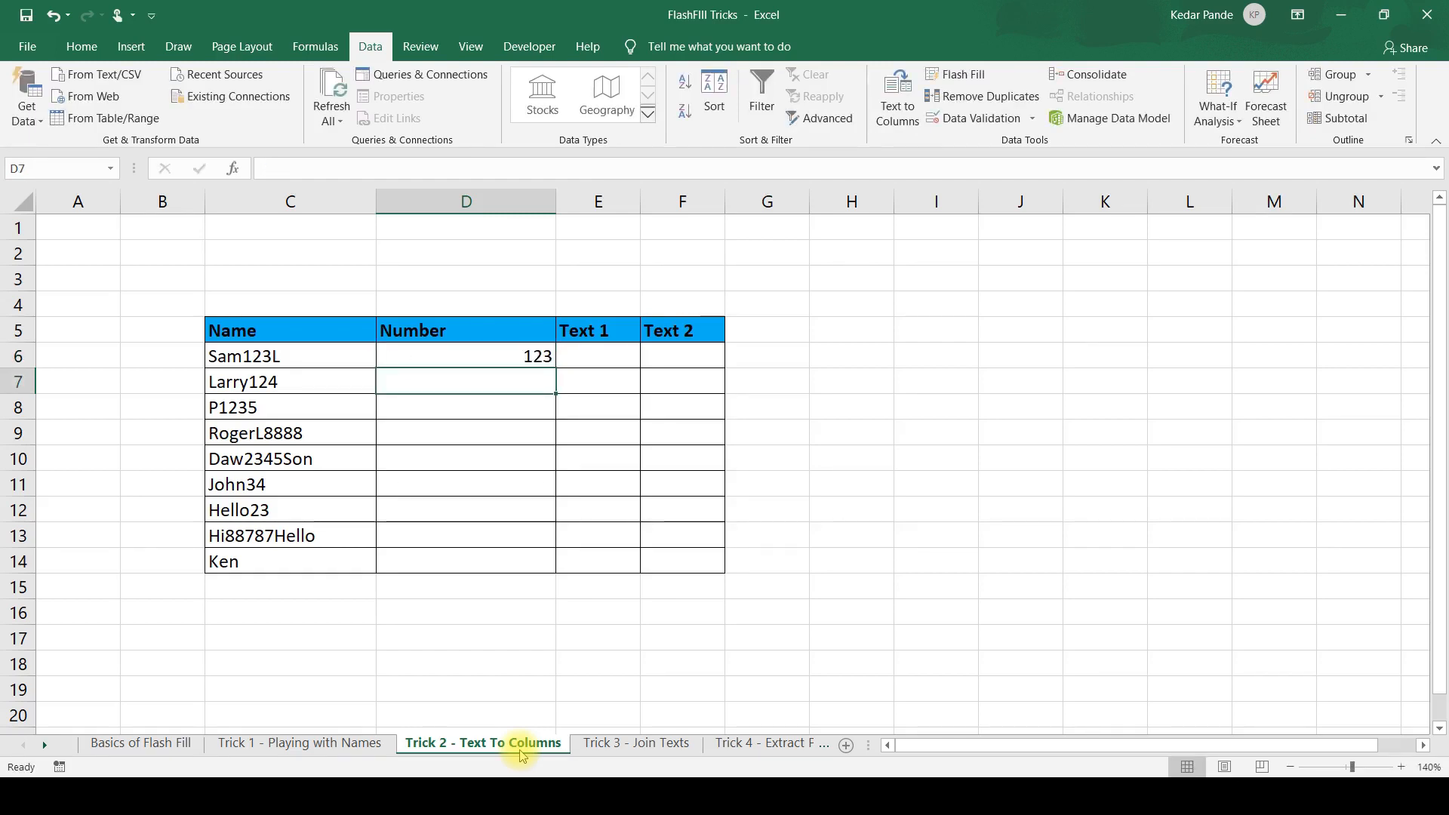
key("ctrl+e")
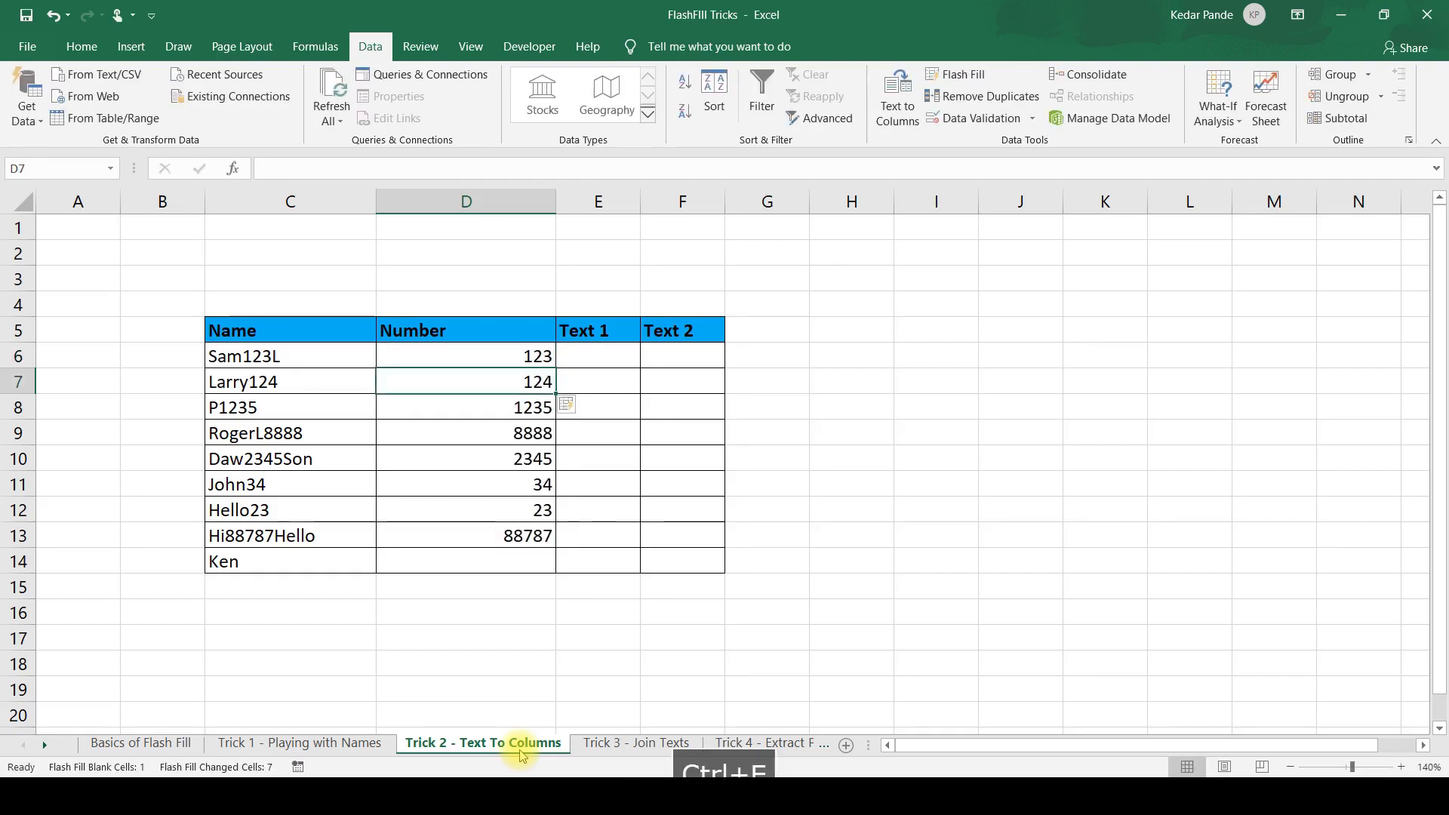
Check the extracted numbers in column D against the source entries in column C, including the last row.
key("Down")
key("Down")
key("Down")
key("Down")
key("Down")
key("Down")
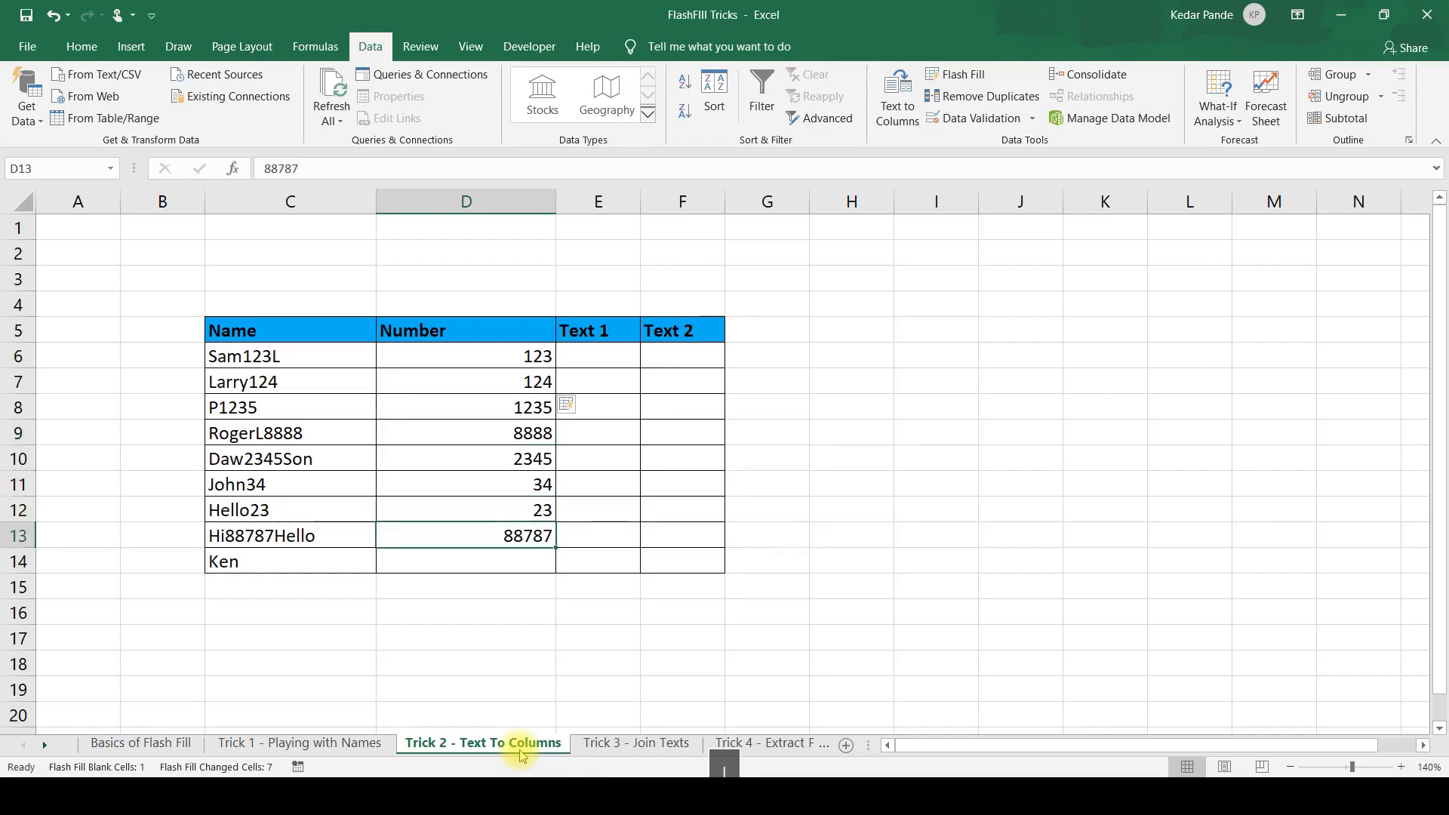
key("Down")
key("Left")
key("Right")
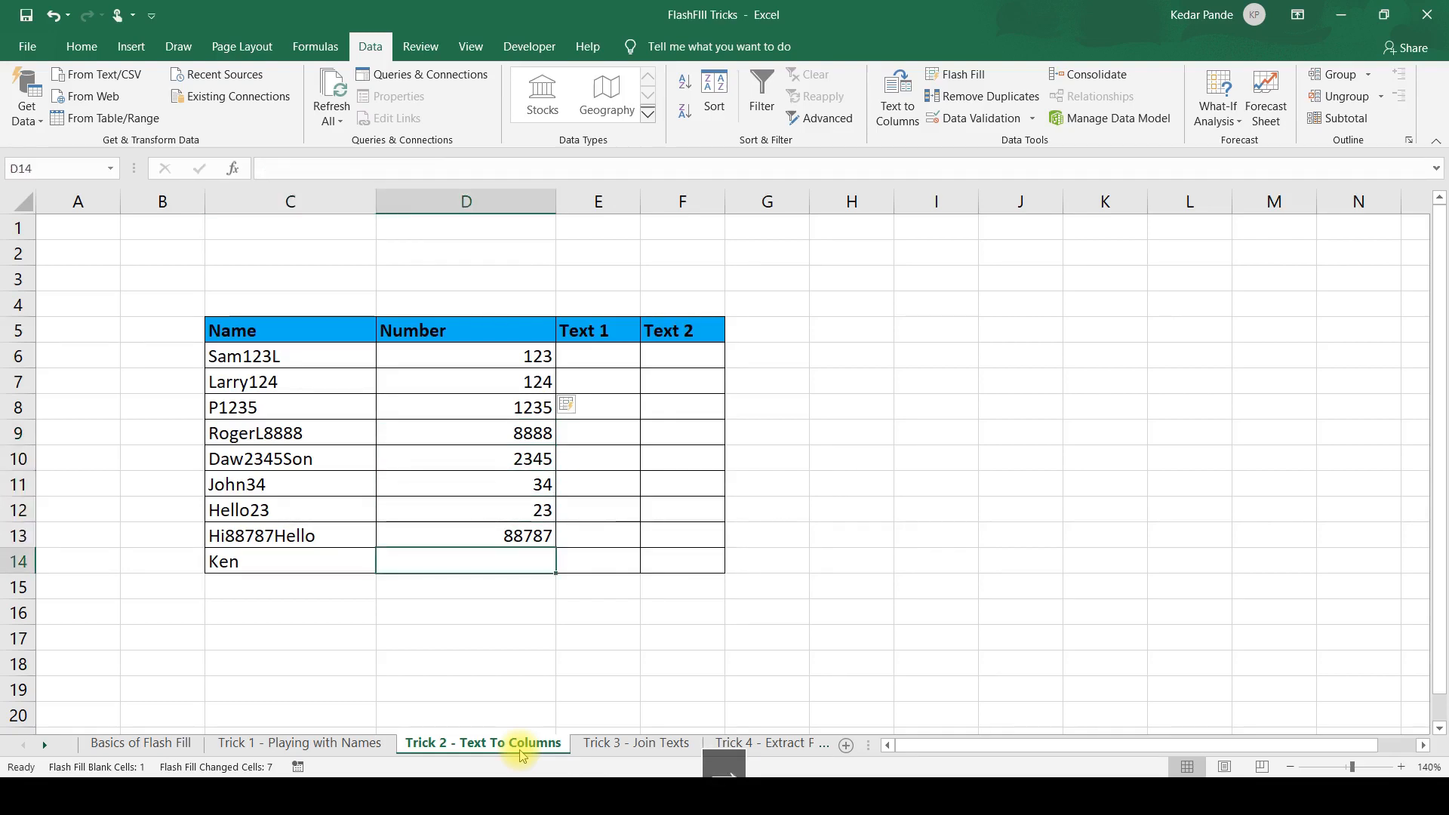
key("Up")
key("Up")
key("Up")
key("Up")
key("Up")
key("Up")
key("Up")
key("Up")
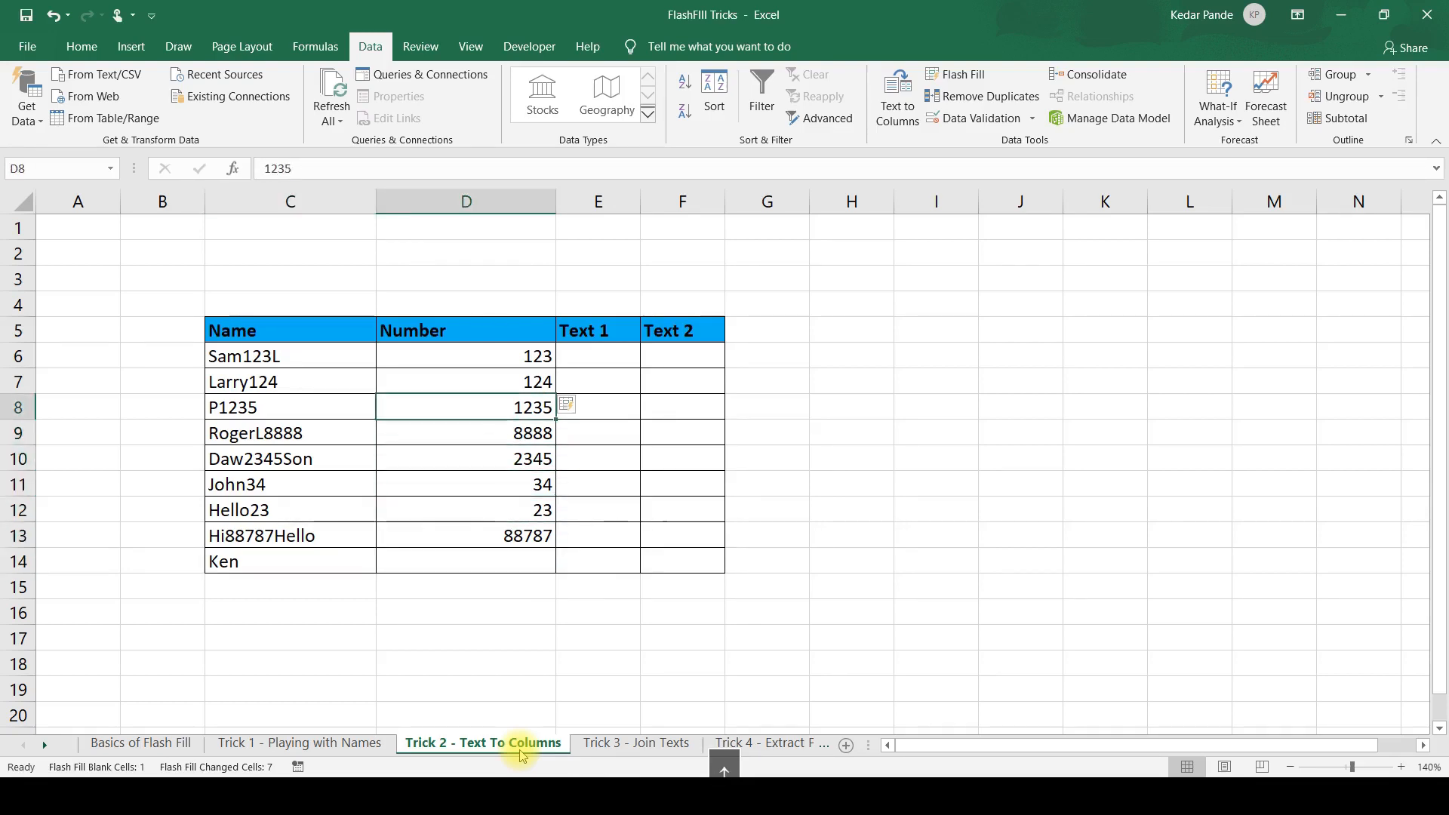
Enter the letters preceding the digits of C6 in E6 and Flash Fill the rest of the Text 1 column.
key("Right")
type("Same")
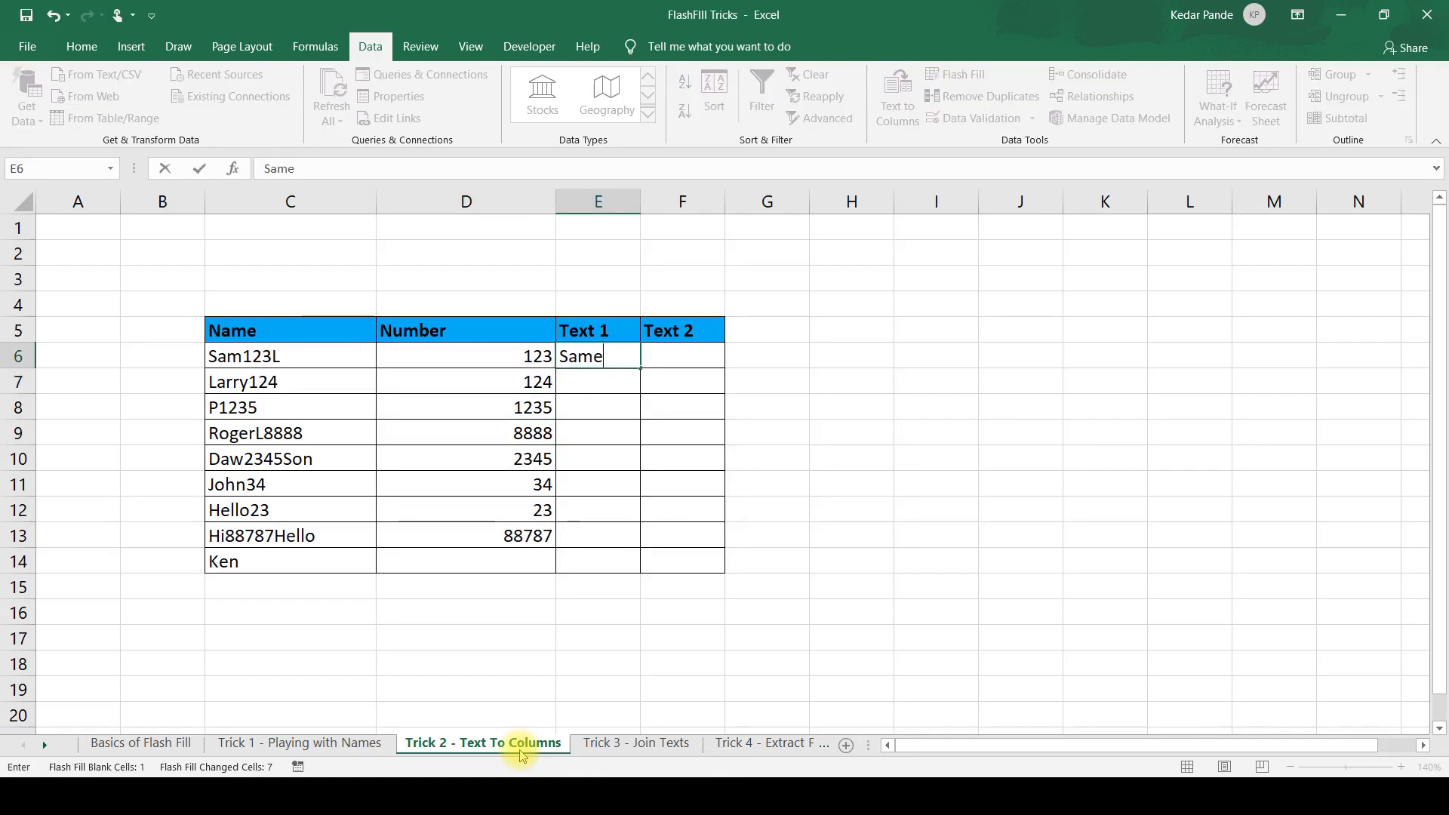
key("BackSpace")
key("Return")
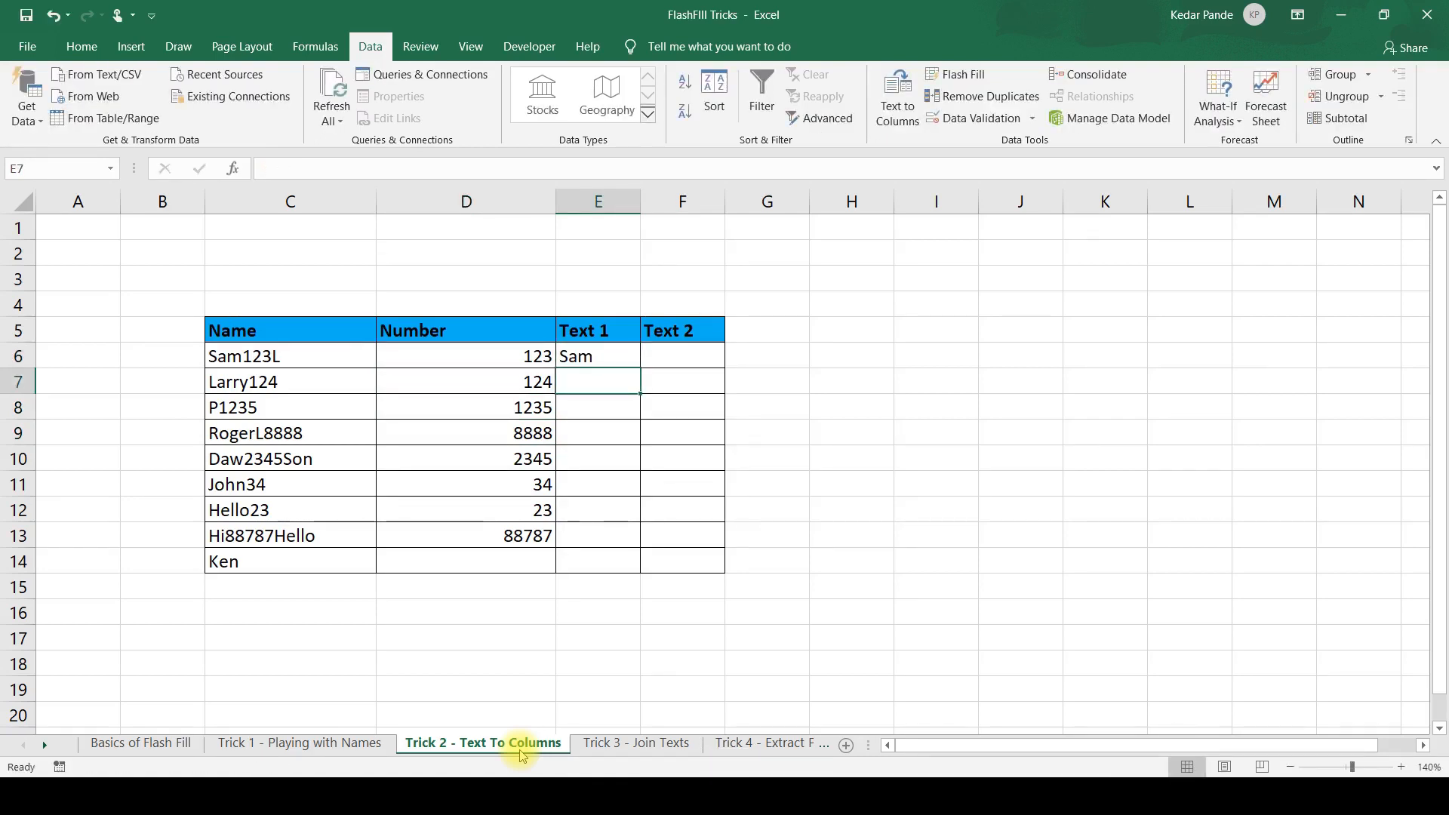
key("ctrl+e")
Check the Flash Filled Text 1 entries in column E against the text before each number in column C.
key("Up")
key("Down")
key("Down")
key("Down")
key("Down")
key("Down")
key("Down")
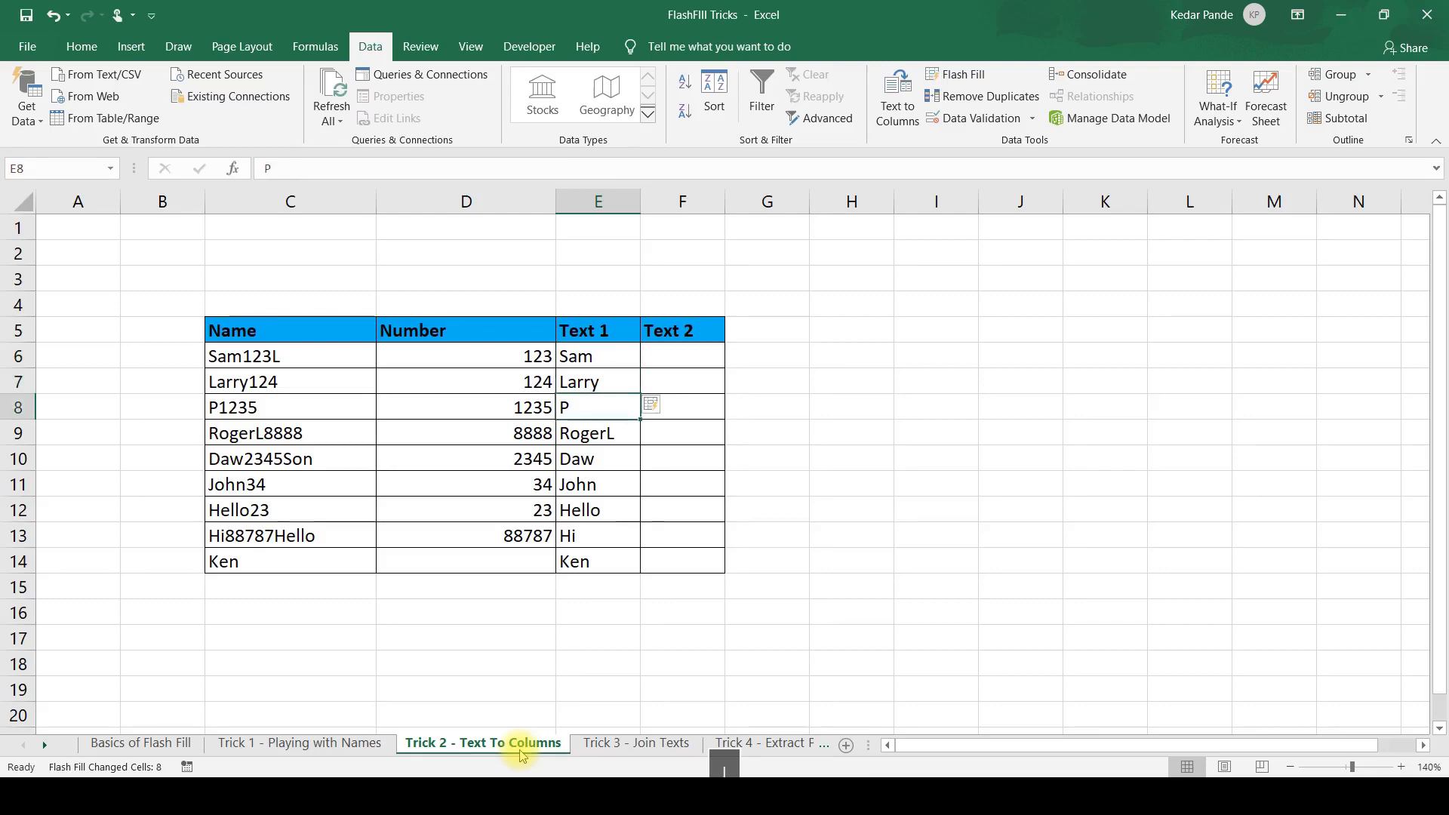
key("Down")
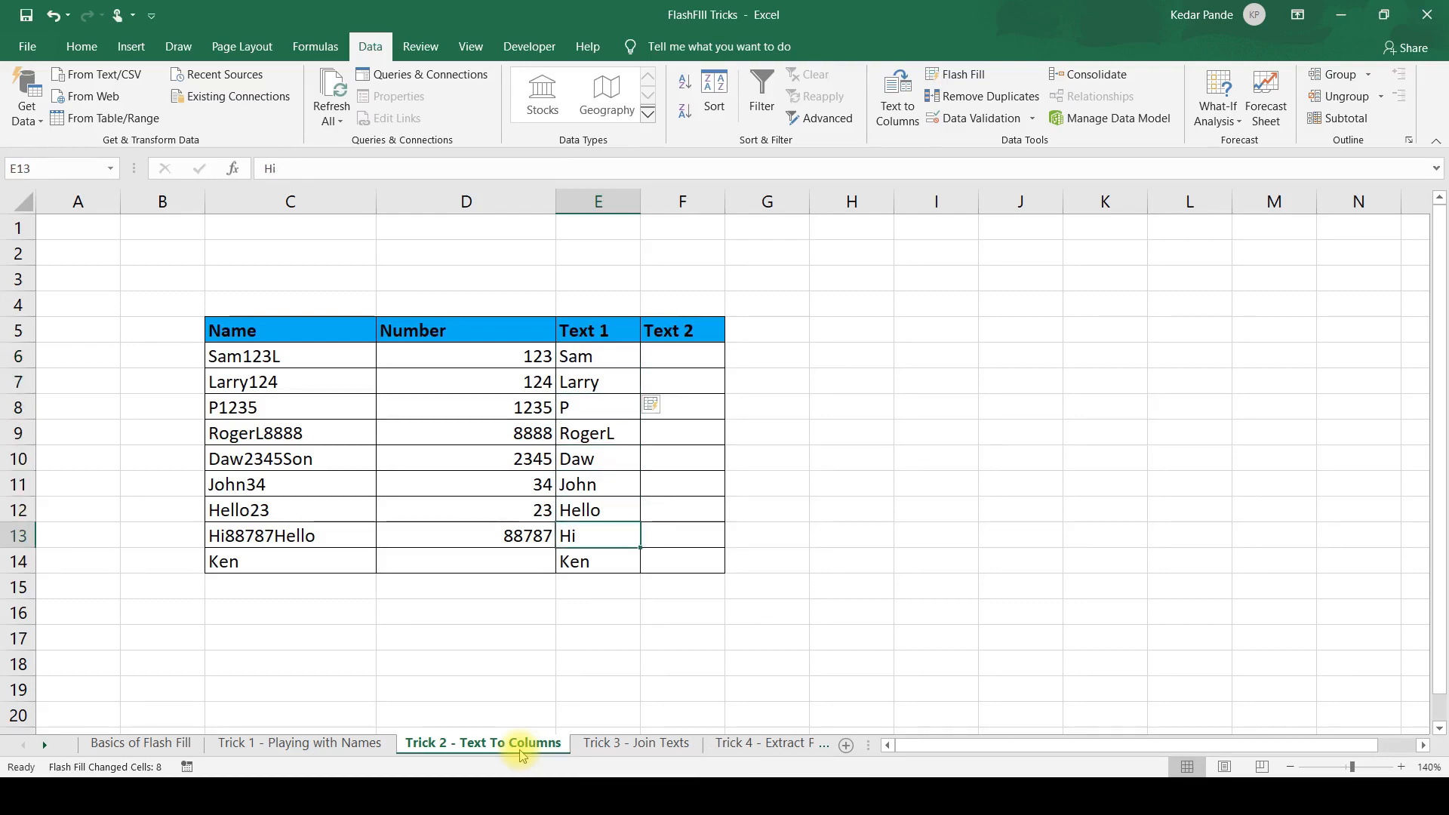
key("Up")
key("Up")
key("Up")
key("Up")
key("Up")
key("Up")
key("Up")
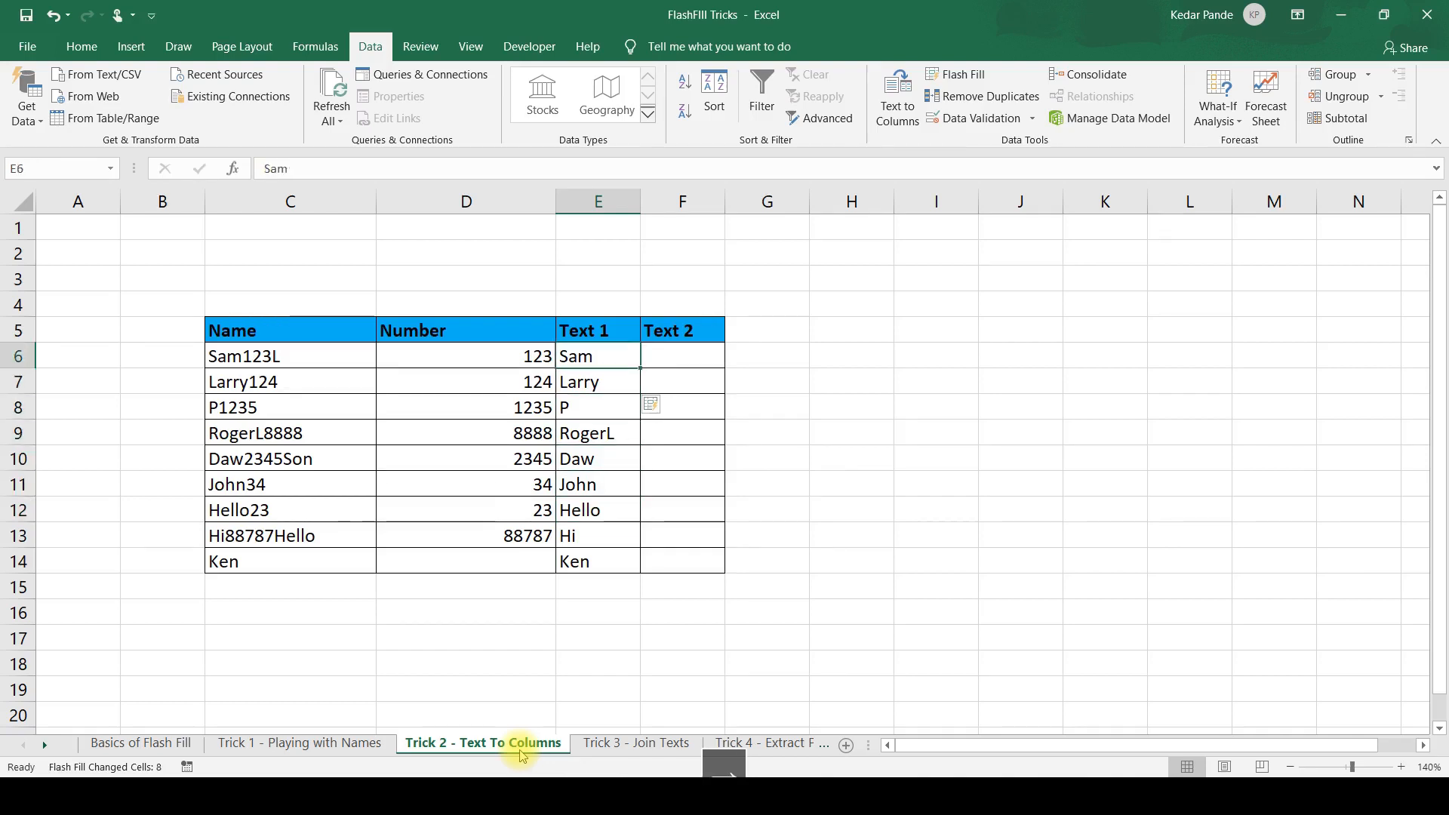
Enter L in F6 and Flash Fill the rest of the Text 2 column from it.
key("Right")
type("L")
key("Return")
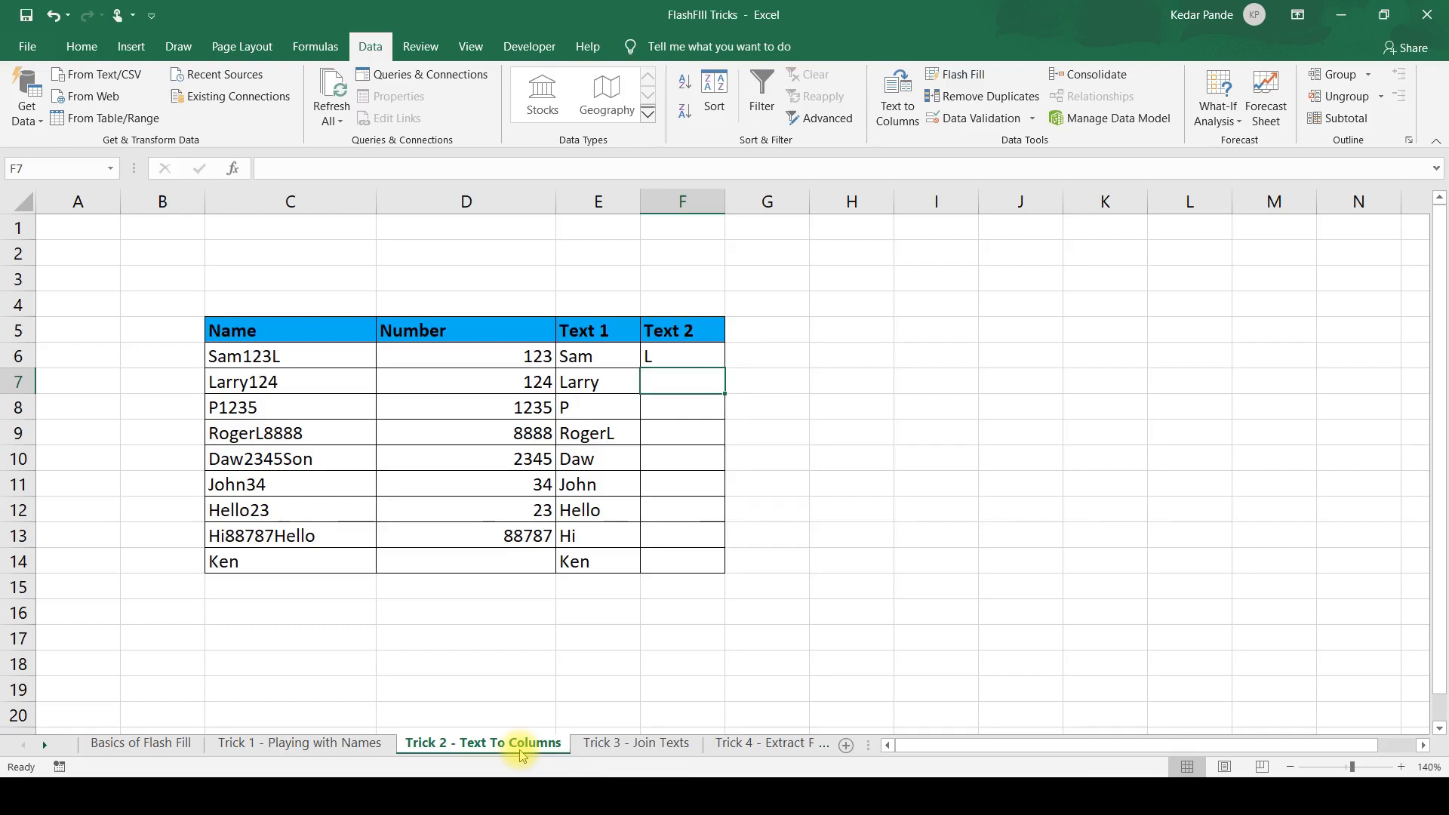
key("Up")
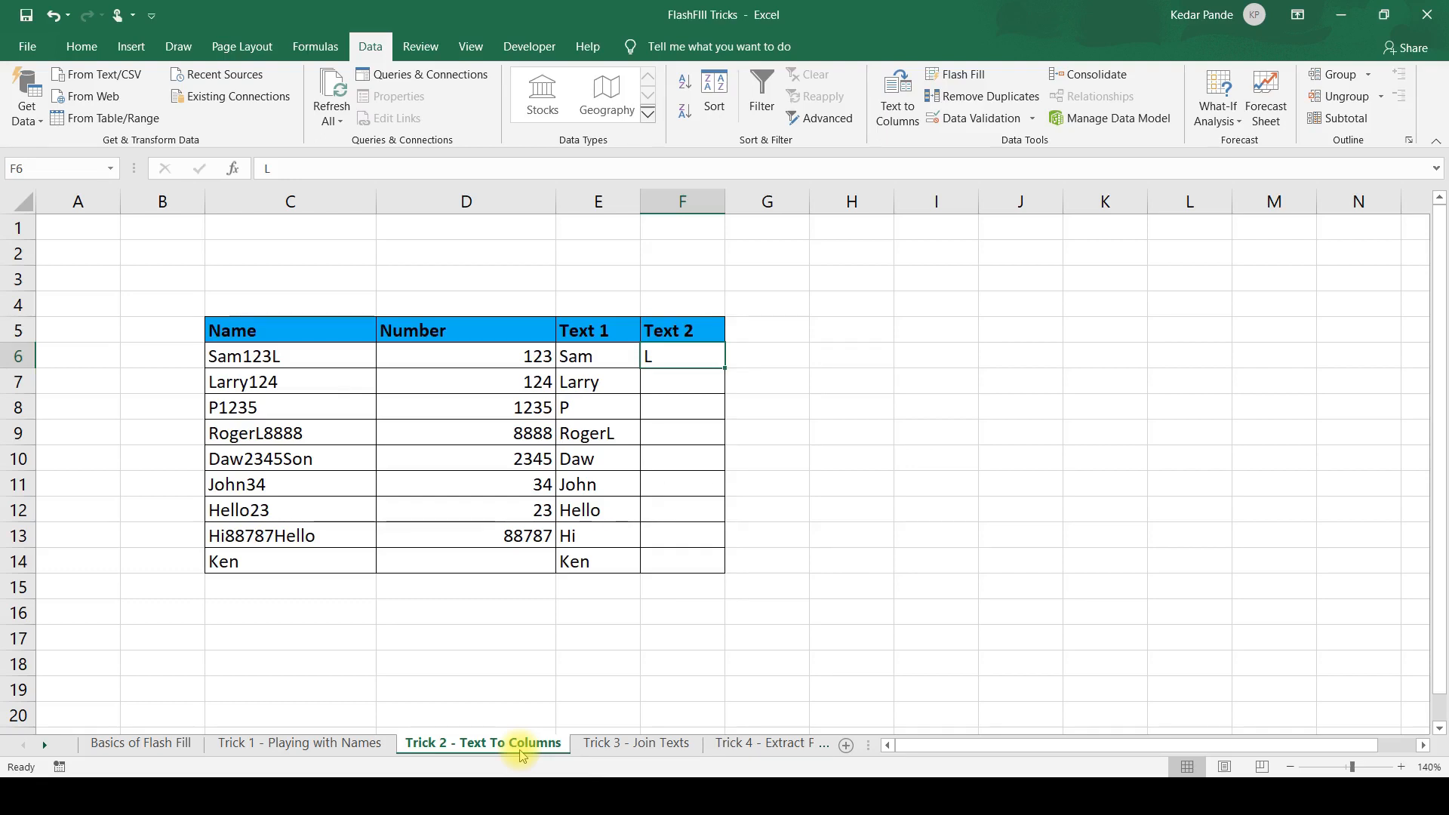
key("ctrl+e")
AutoFit the width of the Text 2 column to the entry in F9.
key("Down")
key("Down")
key("Down")
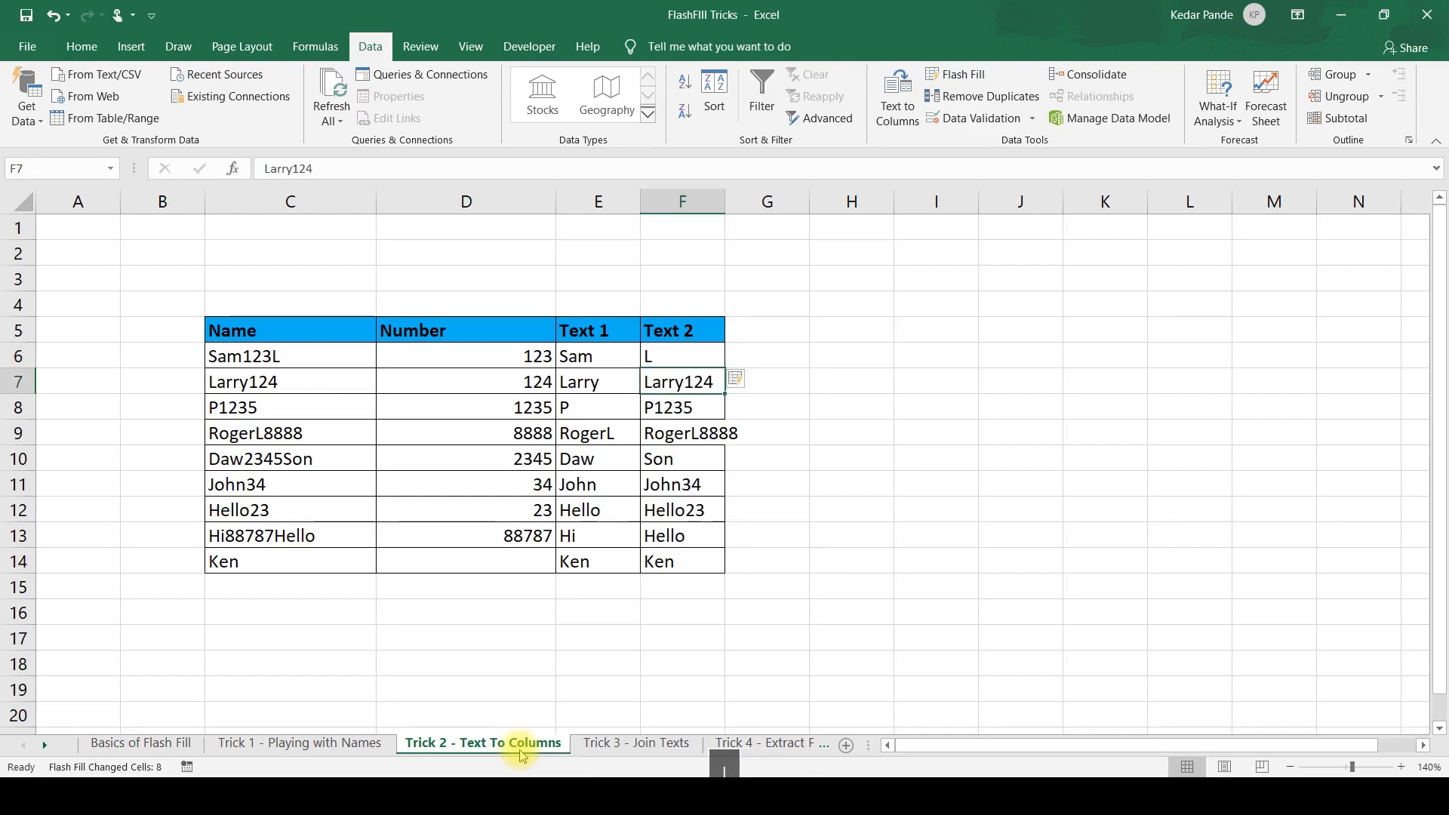
key("alt+o")
key("c")
key("a")
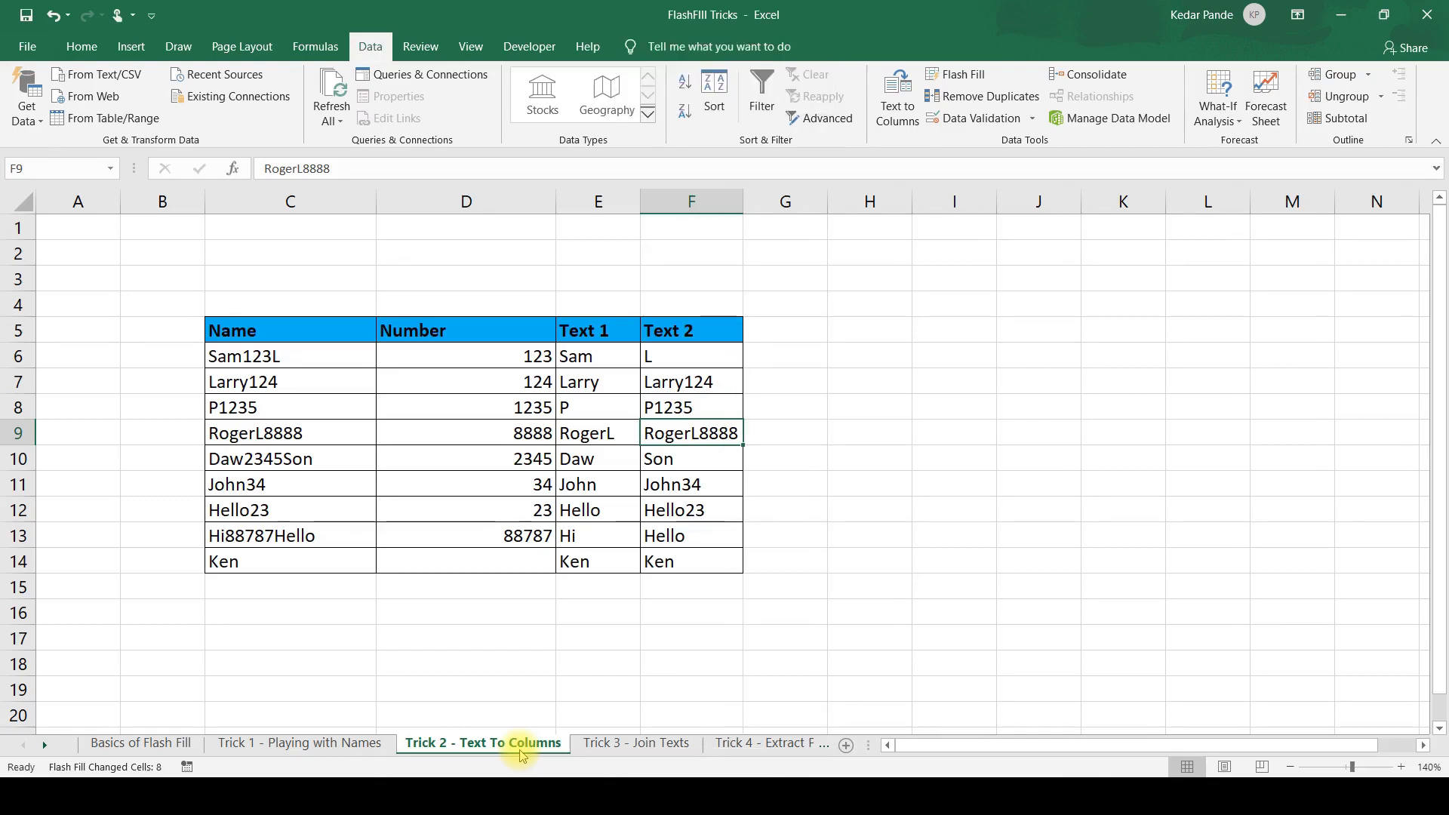
Review the Flash Filled entries in F7:F9 of the Text 2 column and clear them.
key("Up")
key("Up")
key("Up")
key("Down")
key("Down")
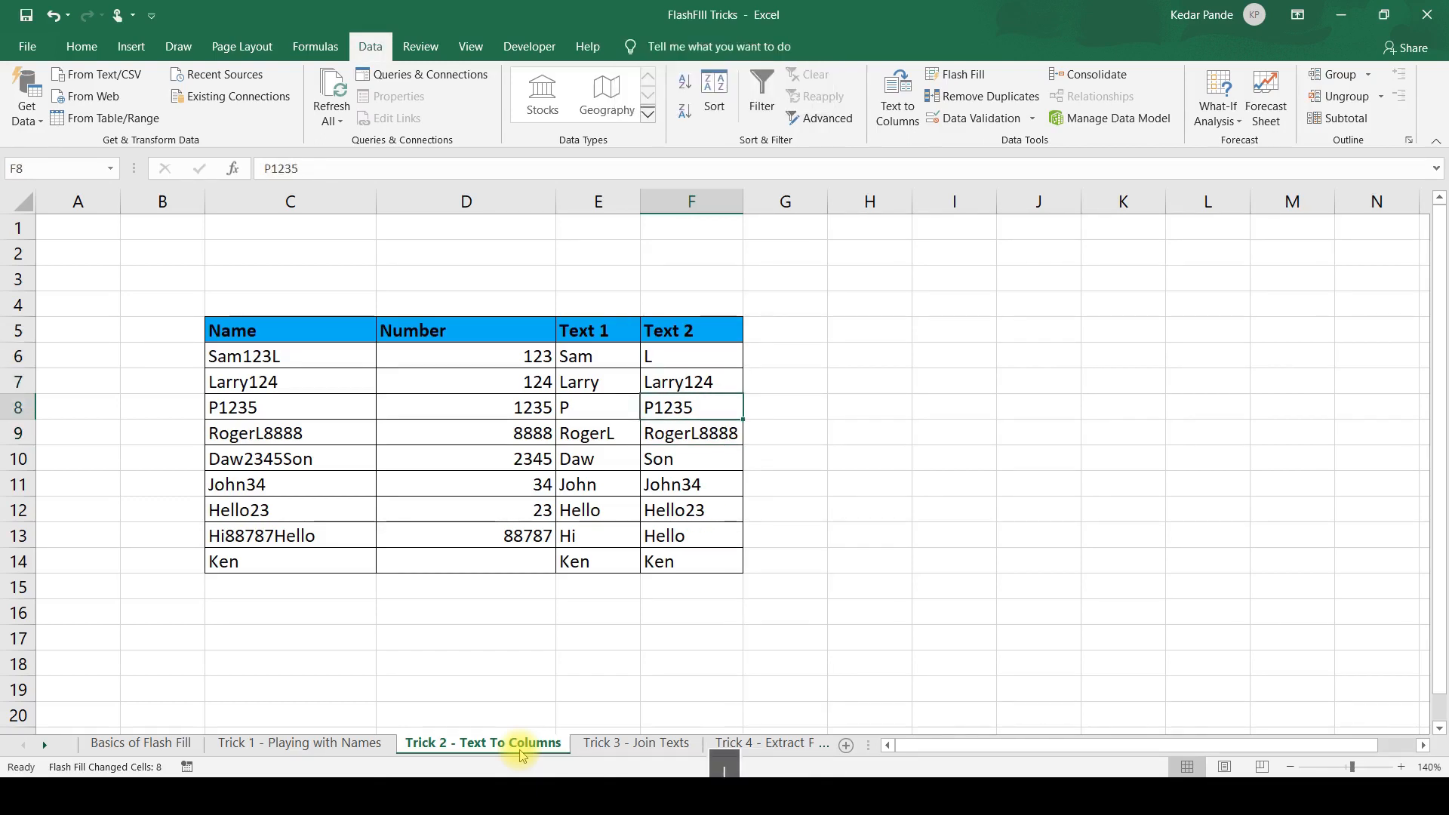
key("Down")
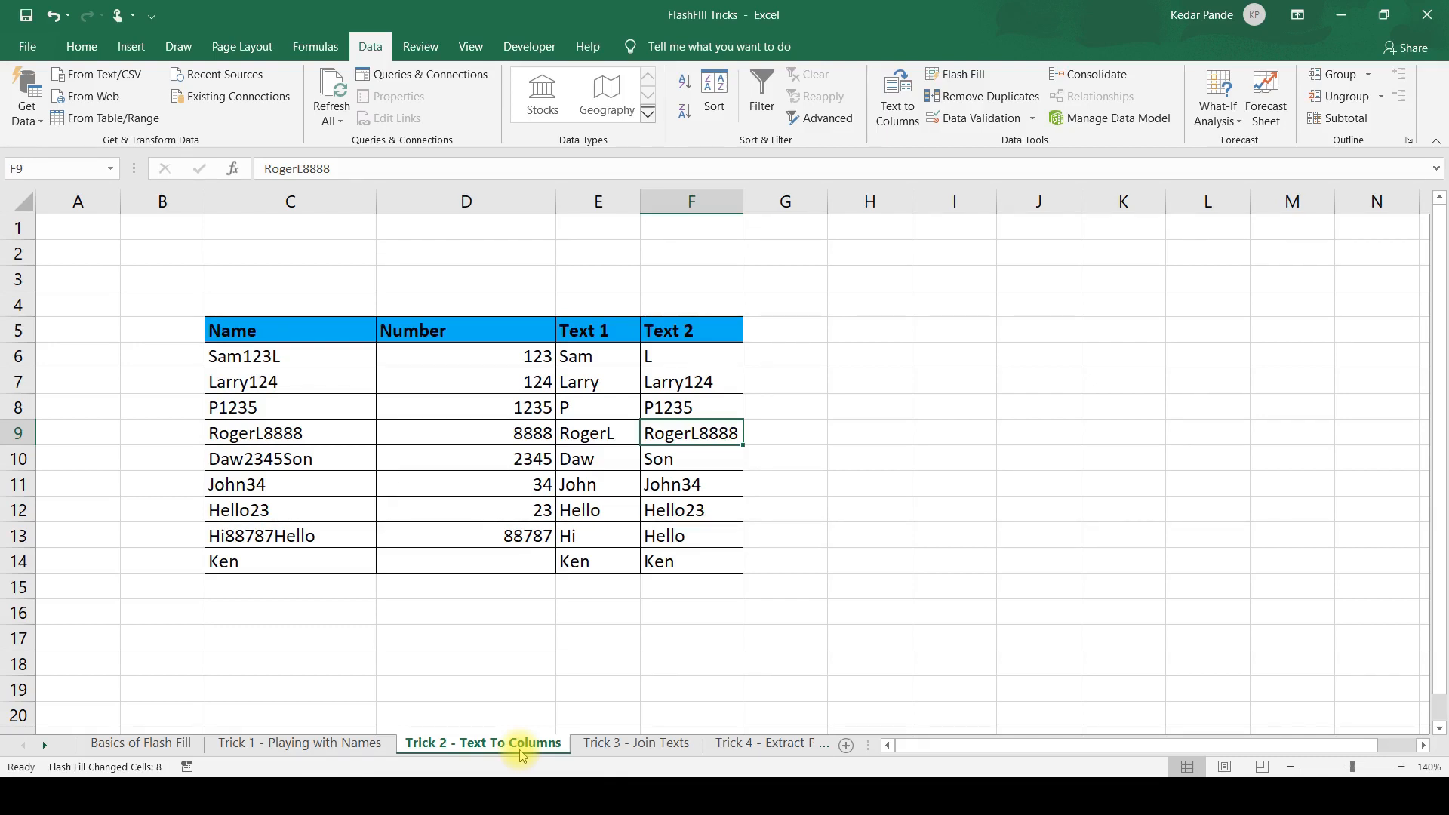
key("Up")
key("Up")
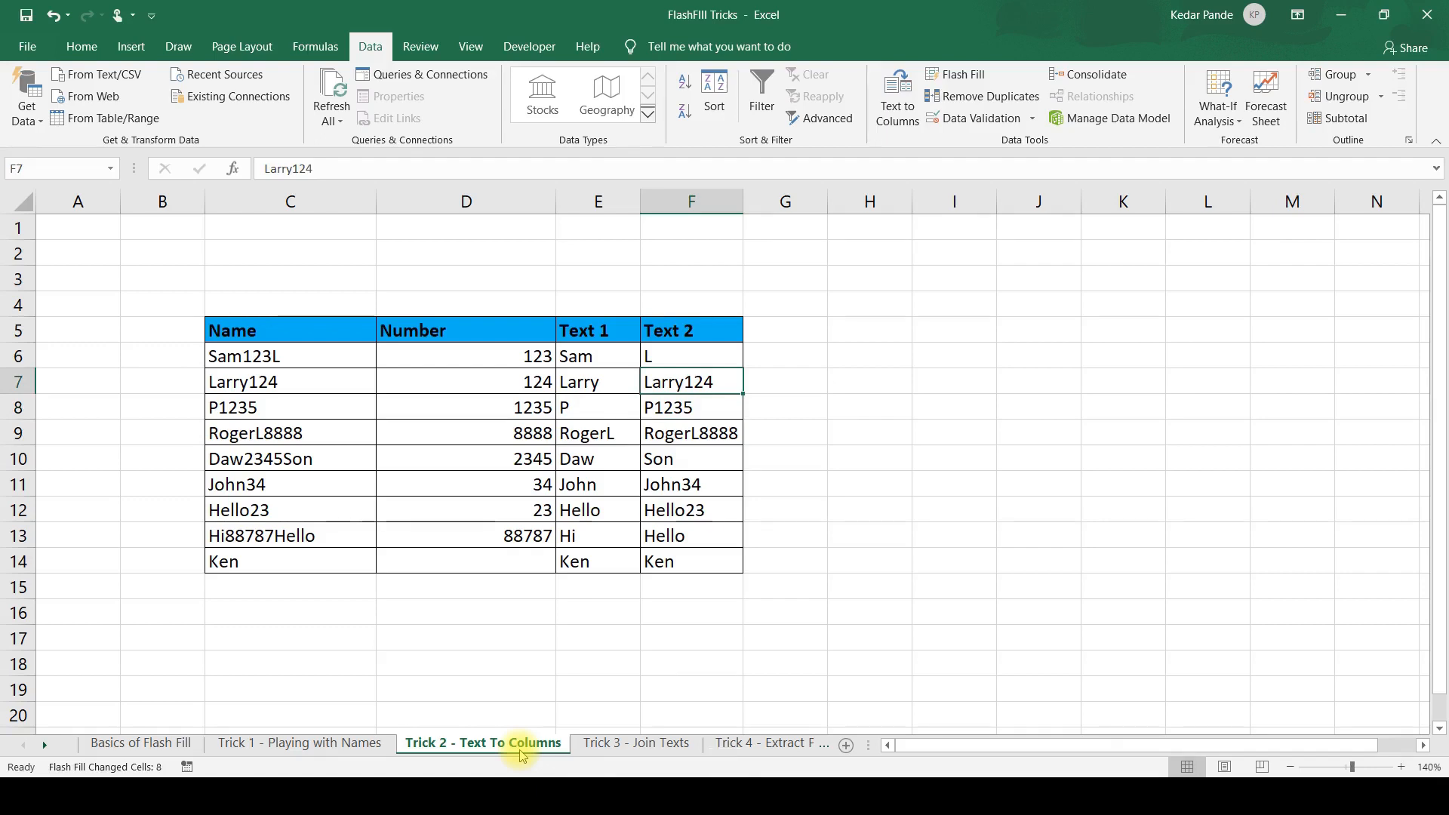
key("shift+Down")
key("shift+Down")
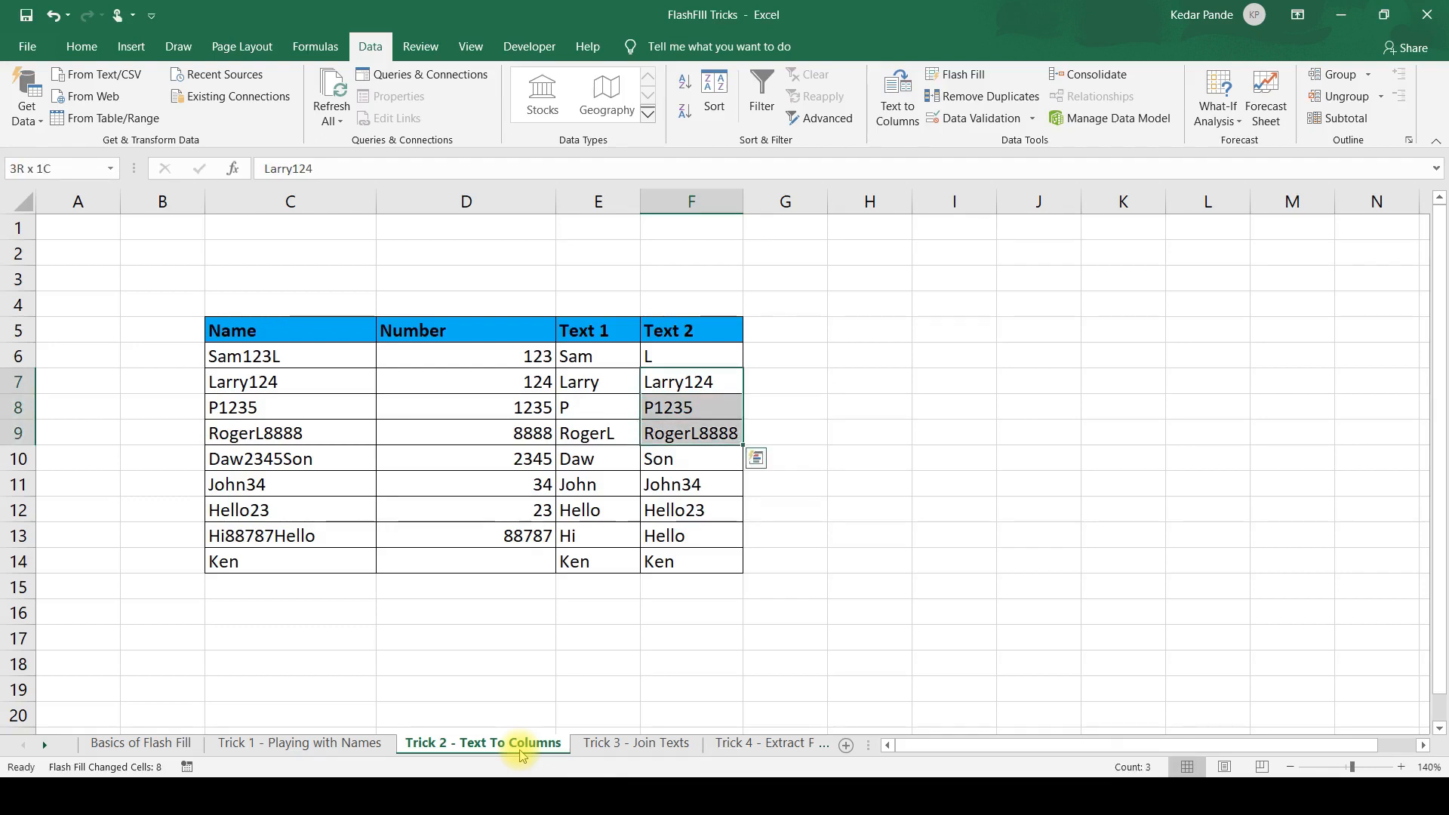
key("Delete")
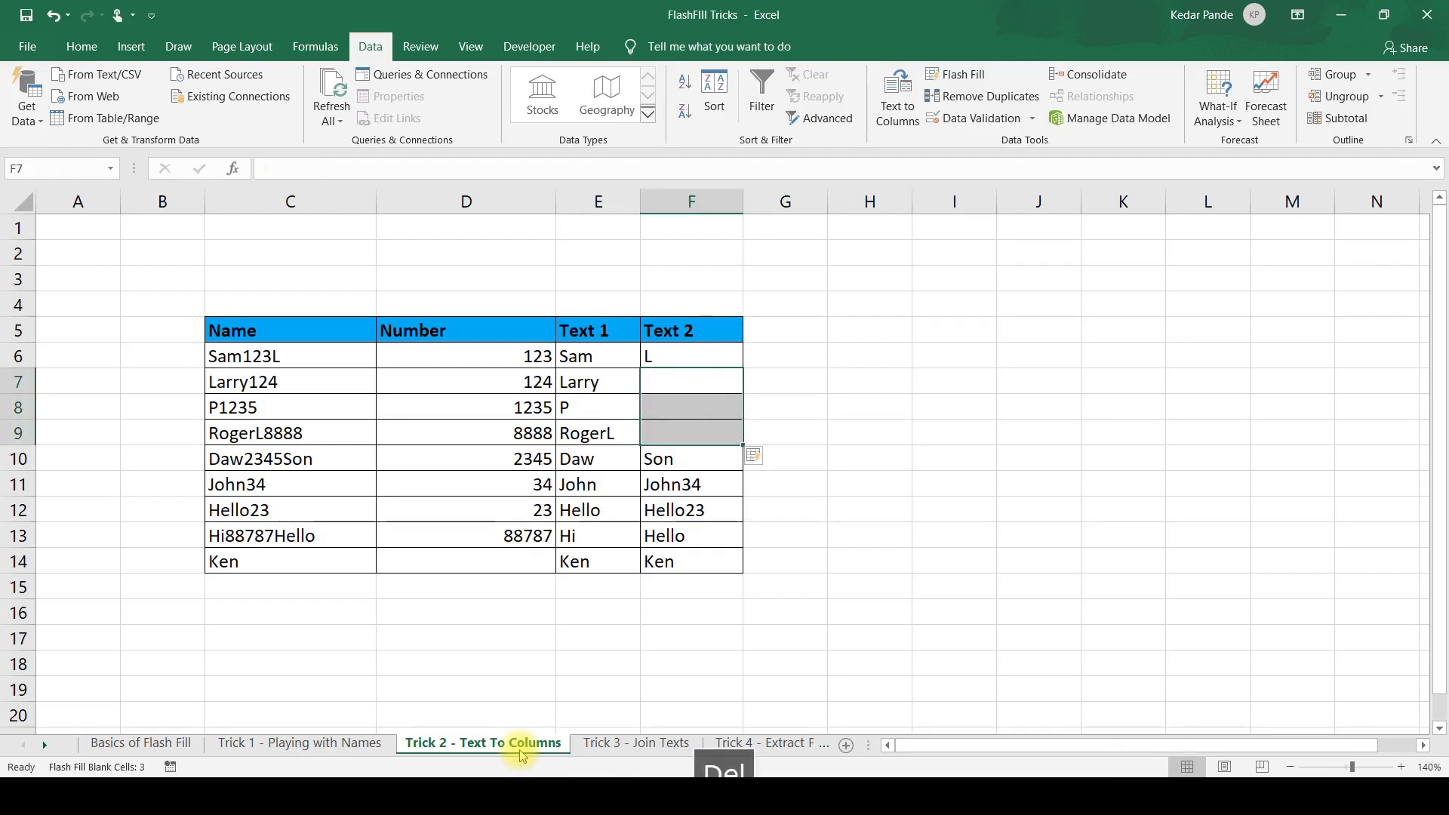
Review the Flash Filled Text 2 entries from row 10 down and clear F11:F12.
key("Down")
key("Down")
key("Down")
key("Left")
key("Left")
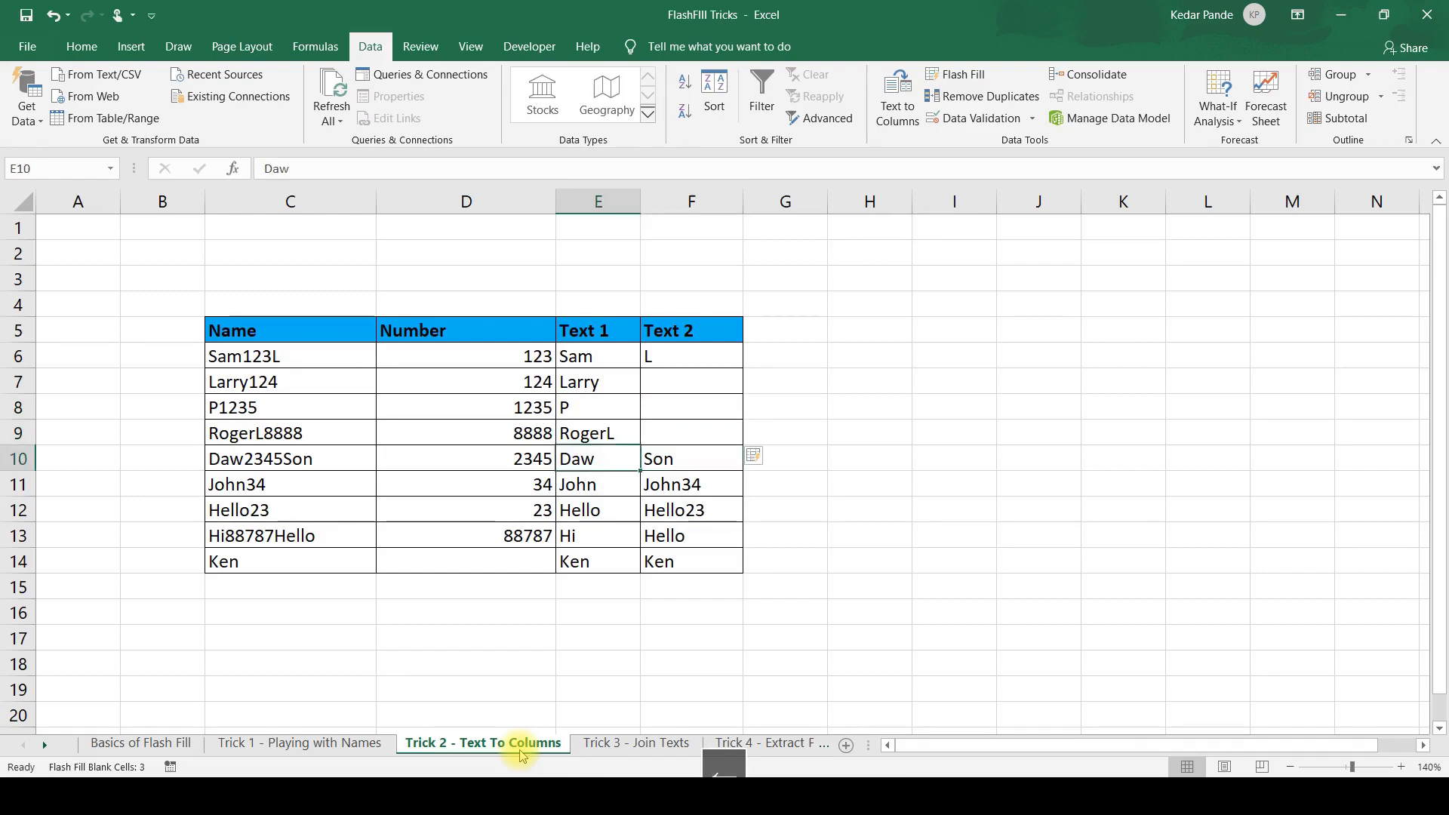
key("Right")
key("Right")
key("Down")
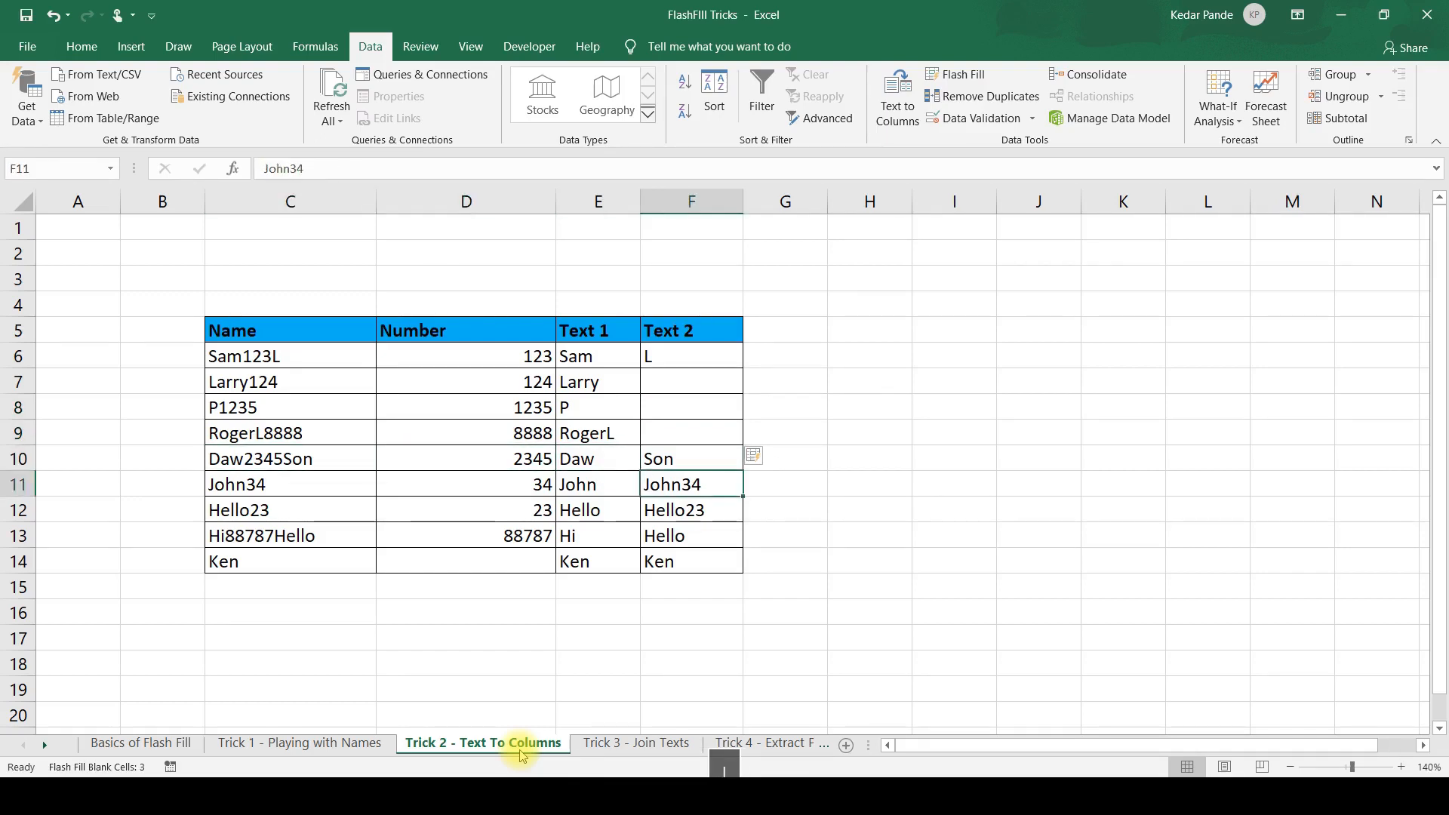
key("Down")
key("Down")
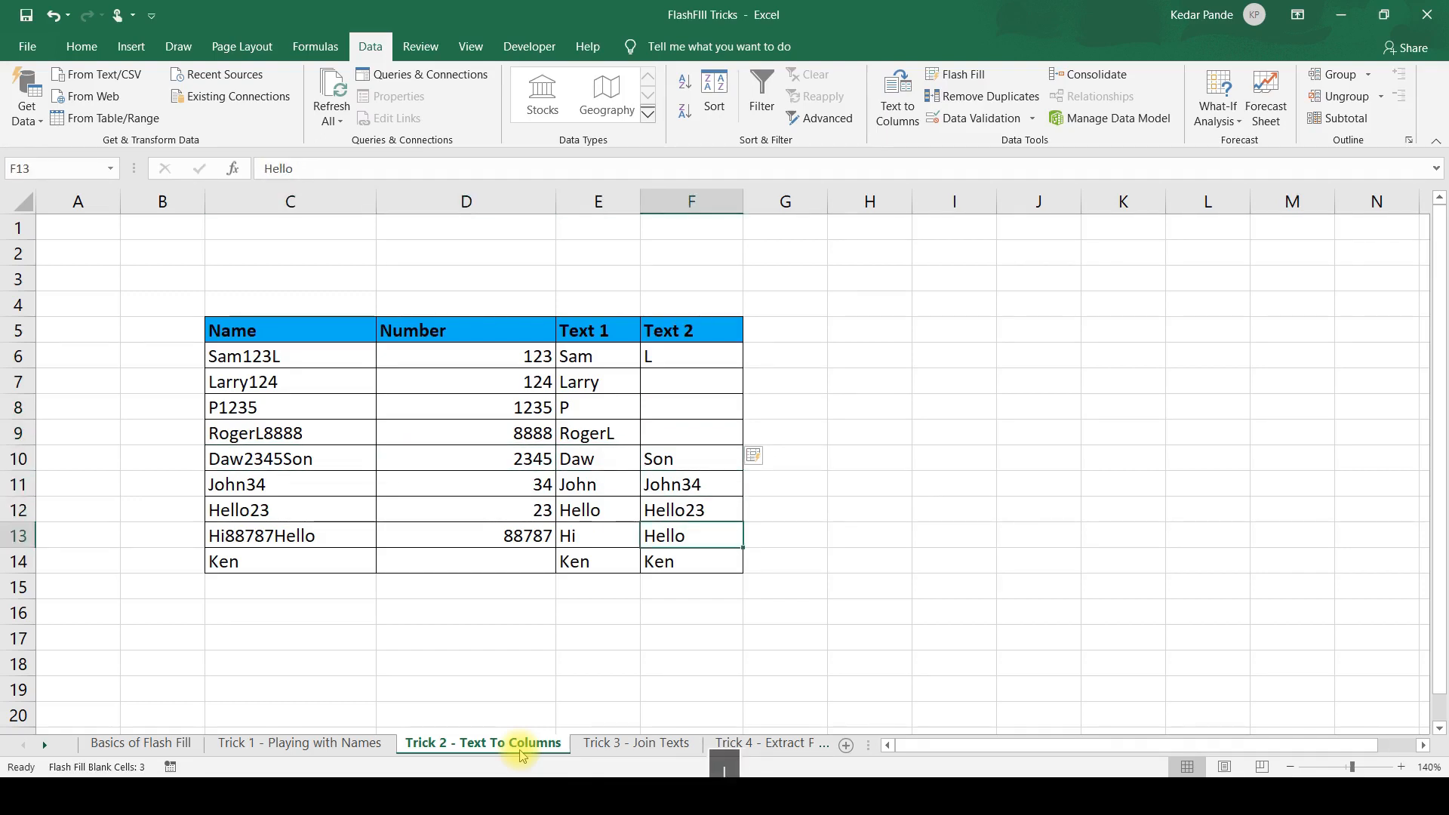
key("Up")
key("shift+Up")
key("Delete")
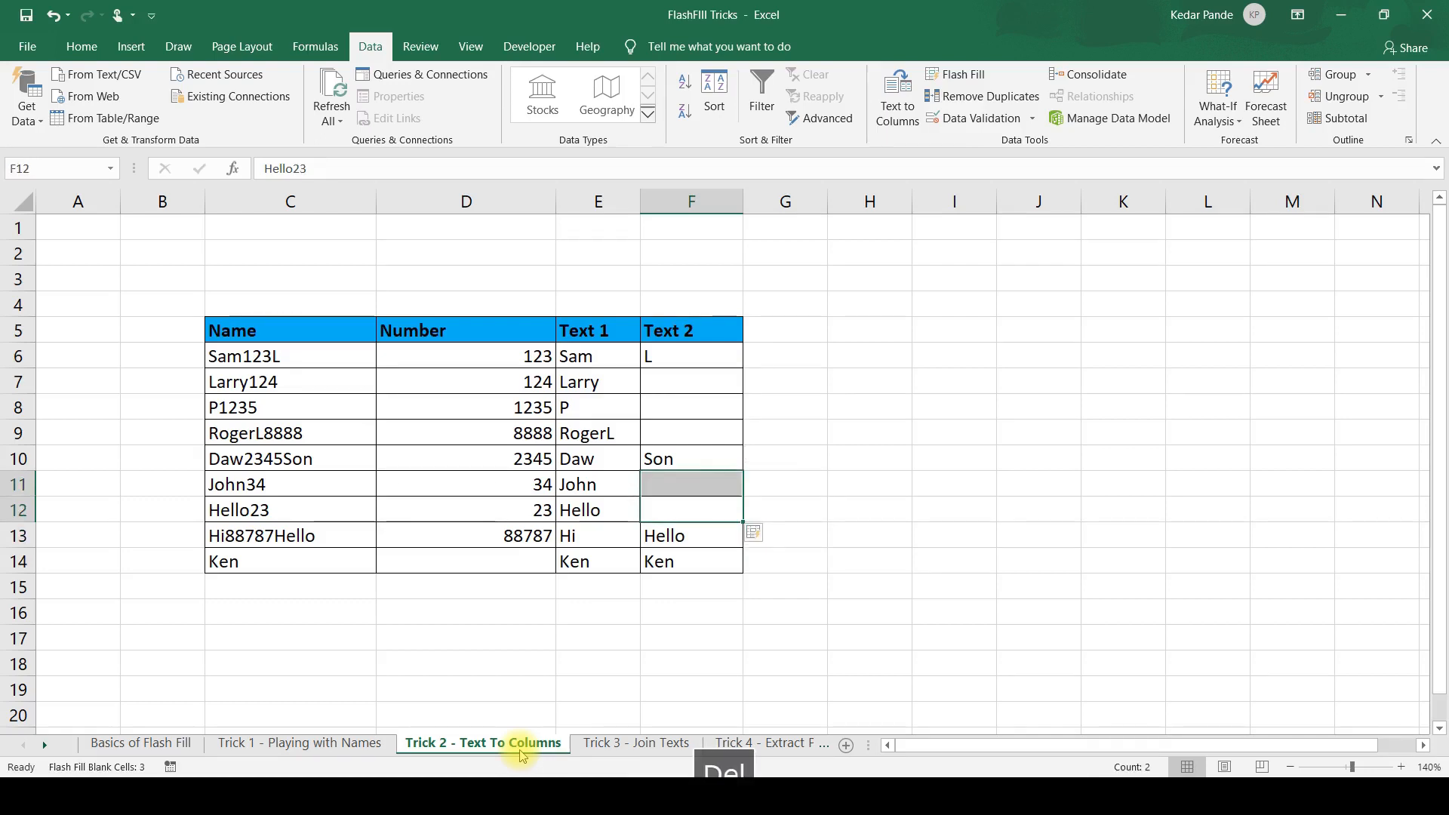
key("Down")
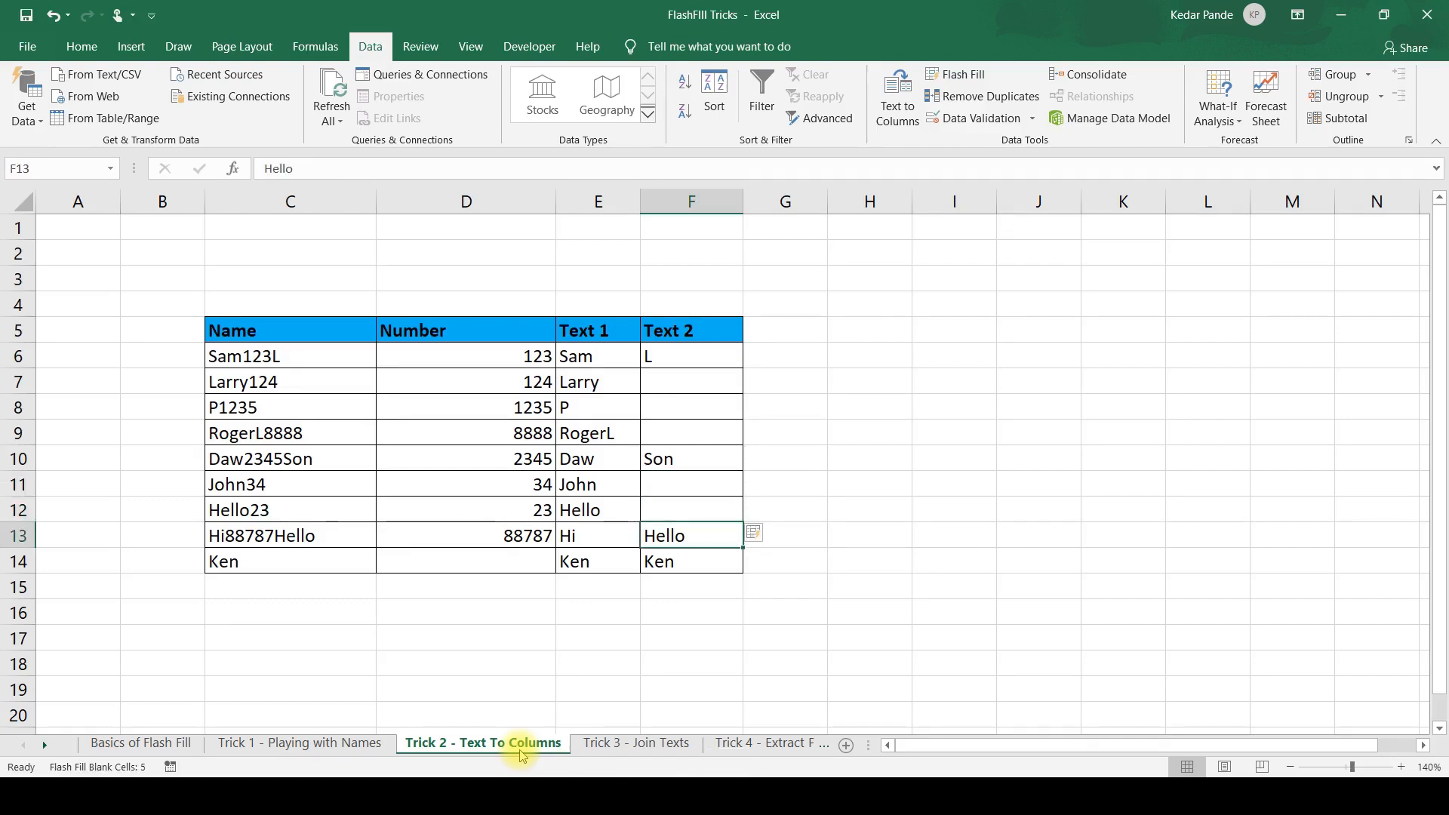
key("Up")
key("Up")
key("Up")
key("Up")
key("Up")
key("Up")
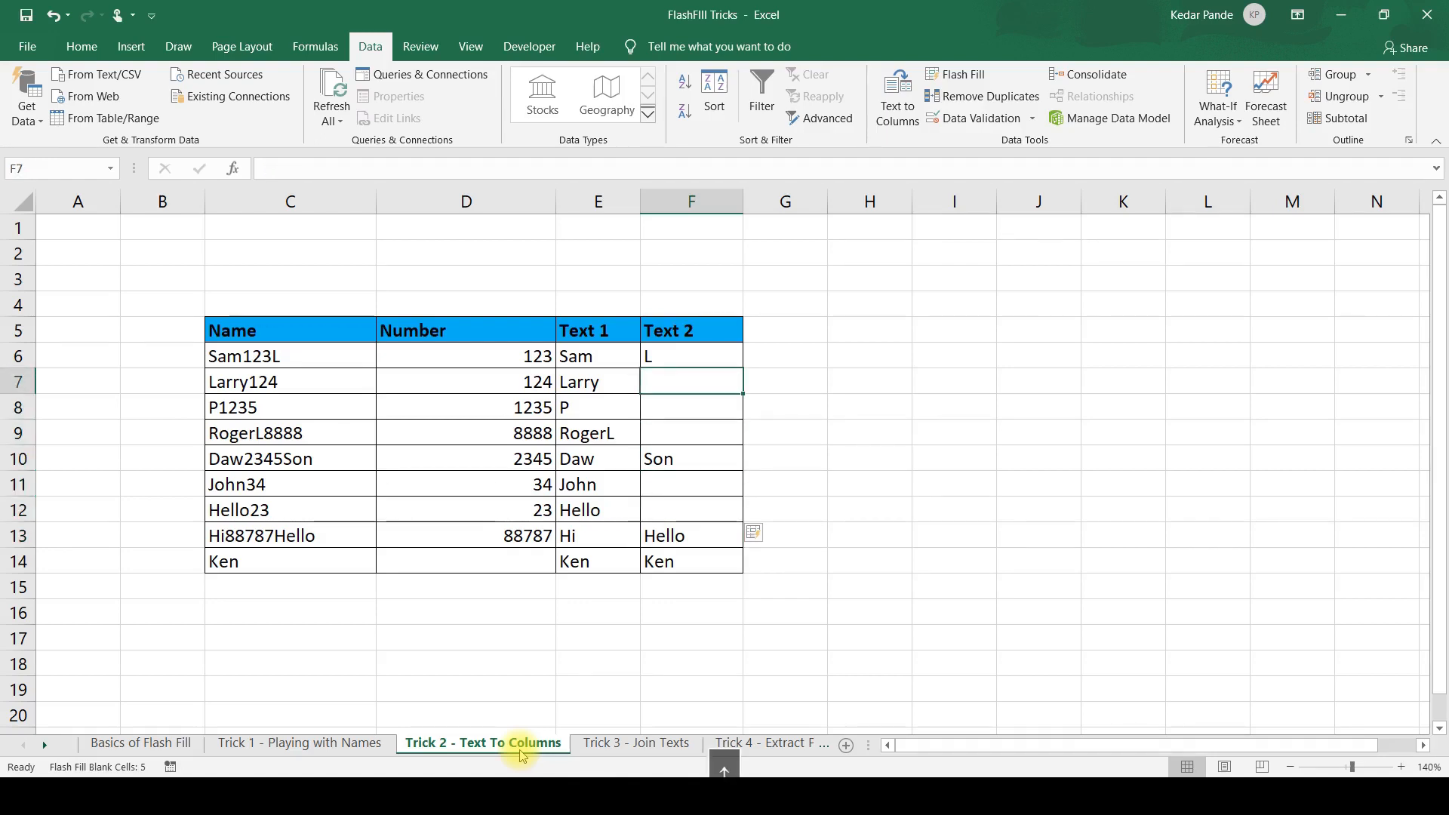
On the Trick 3 - Join Texts sheet, enter a greeting in D6 made of "Hello MR." and the surname from C6.
left_click(622, 748)
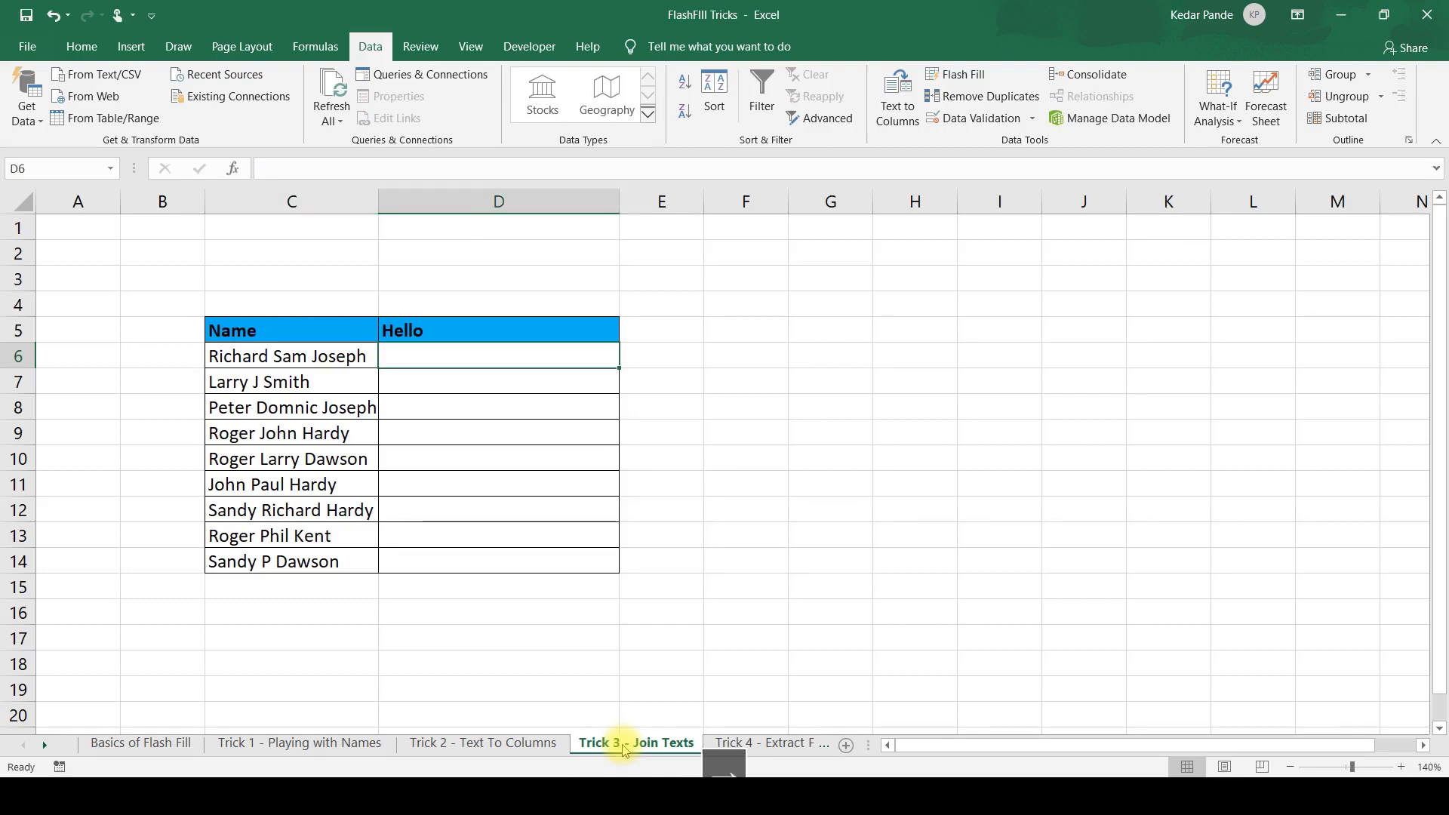
type("Hello ")
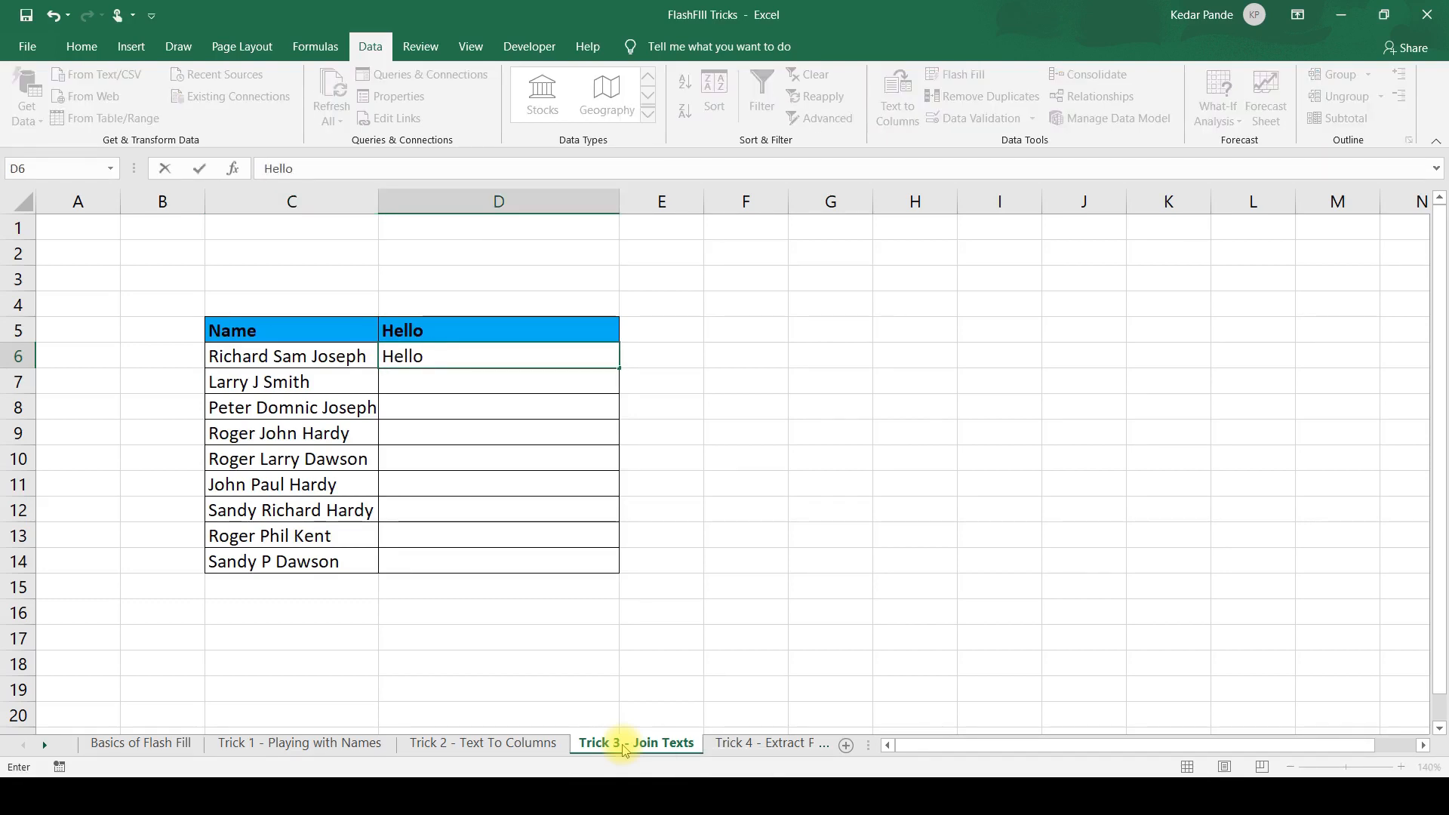
type("Mr.")
key("BackSpace")
key("BackSpace")
key("BackSpace")
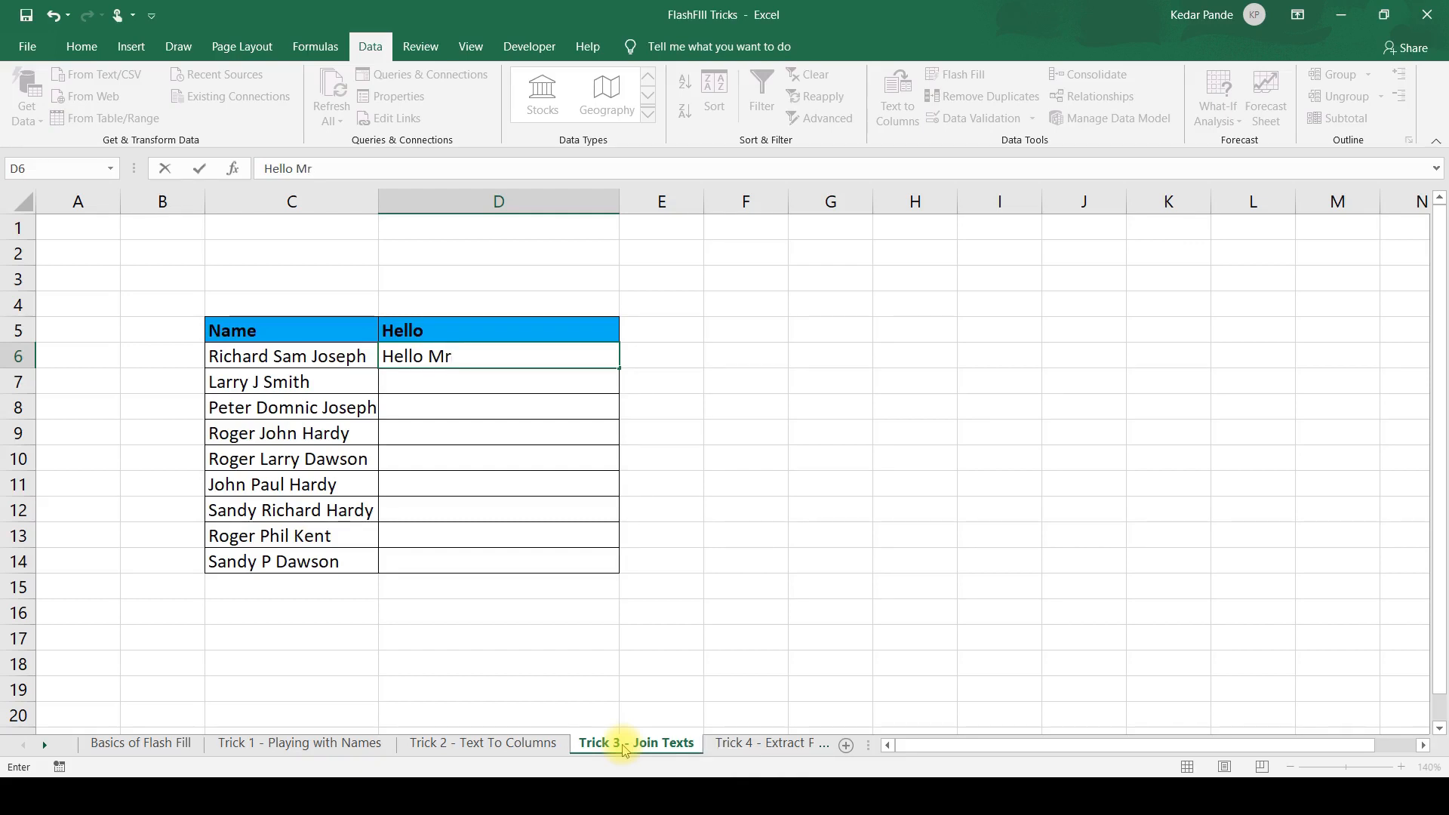
type("R. J")
type("oseph")
key("Return")
Flash Fill the rest of the Hello column from the greeting in D6 and review the entries down to D14.
key("ctrl+e")
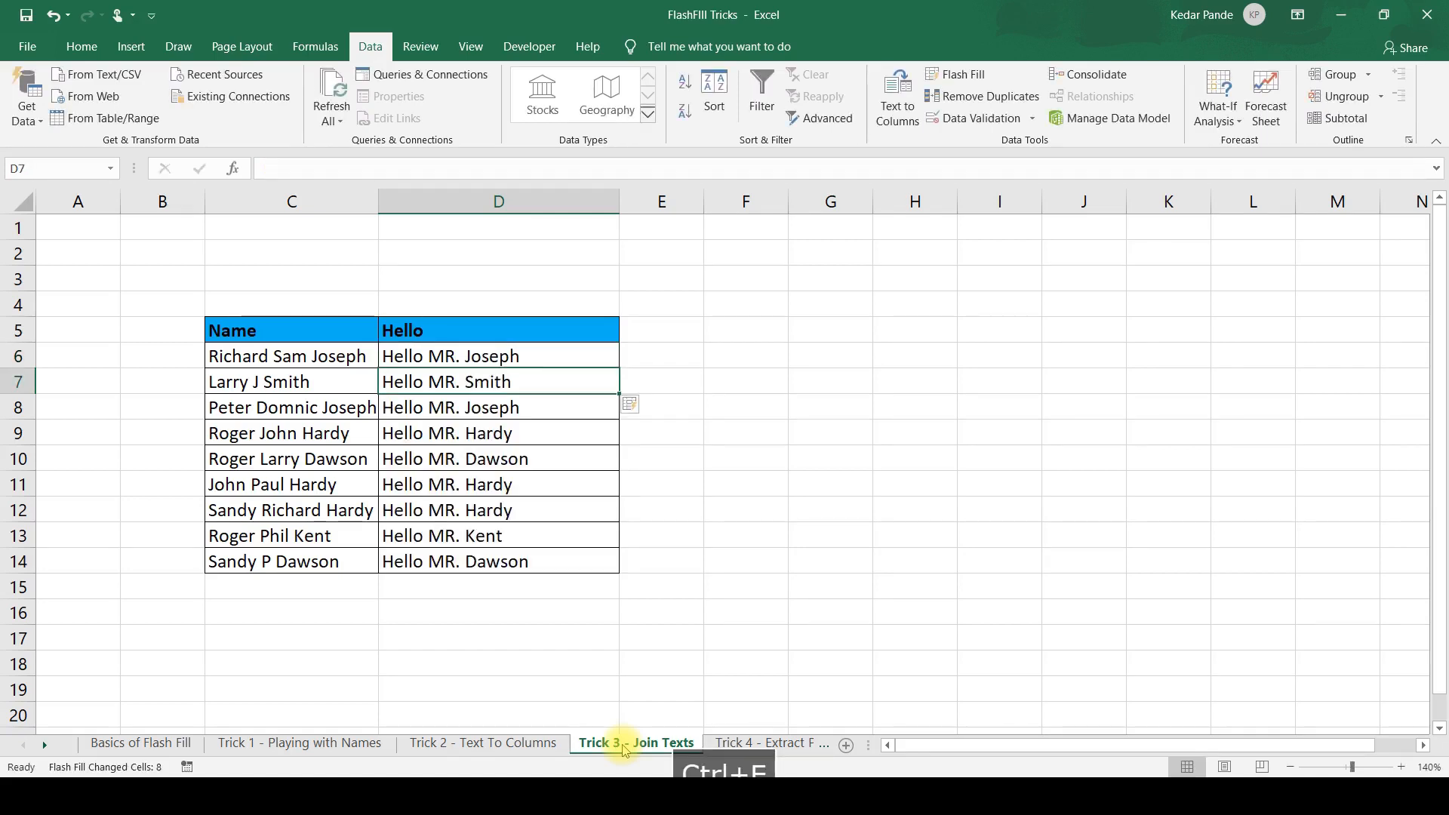
key("Down")
key("Down")
key("Down")
key("Down")
key("Down")
key("Down")
key("Down")
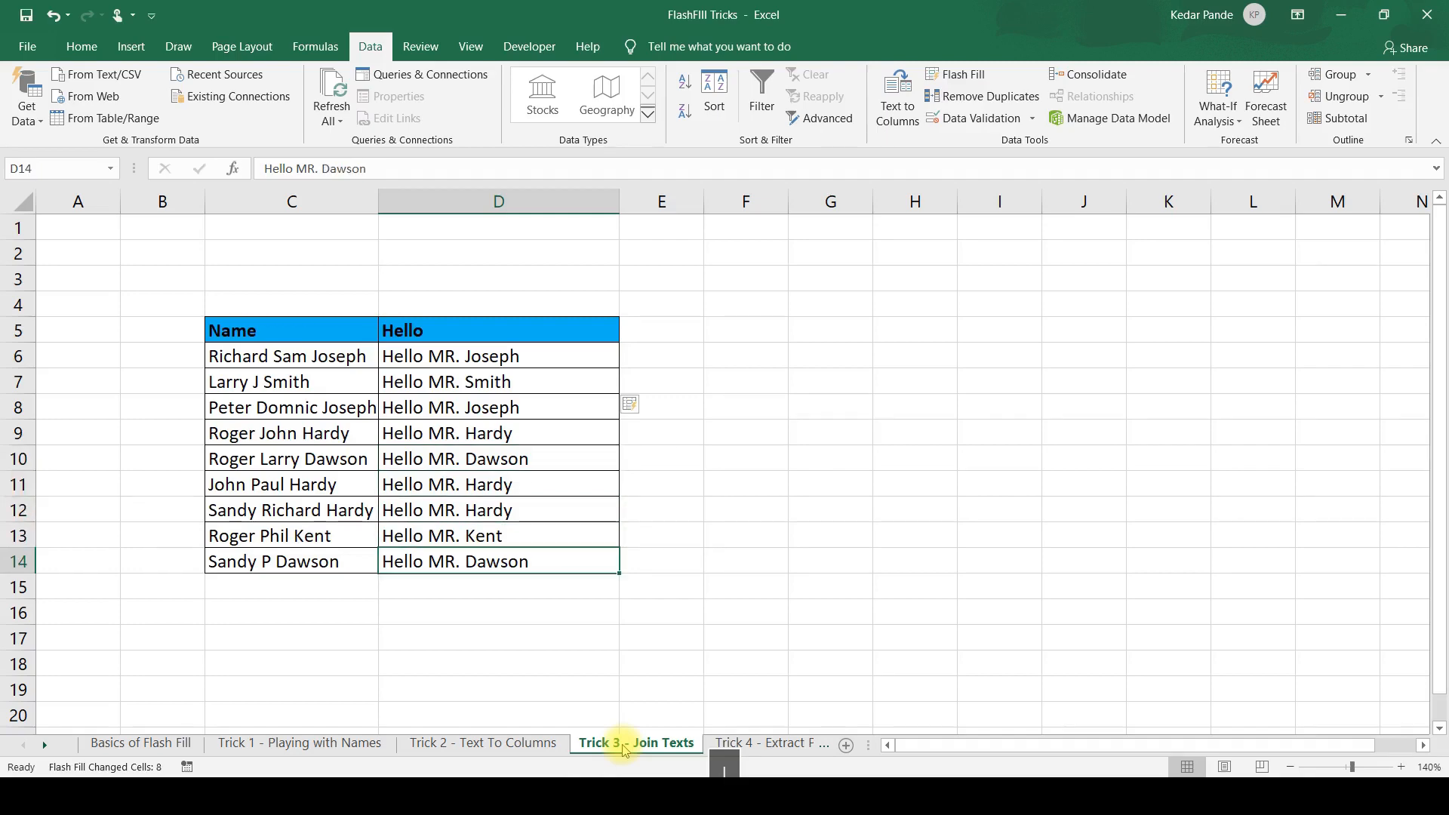
key("Up")
key("Up")
key("Up")
key("Up")
key("Up")
key("Up")
key("Up")
key("Up")
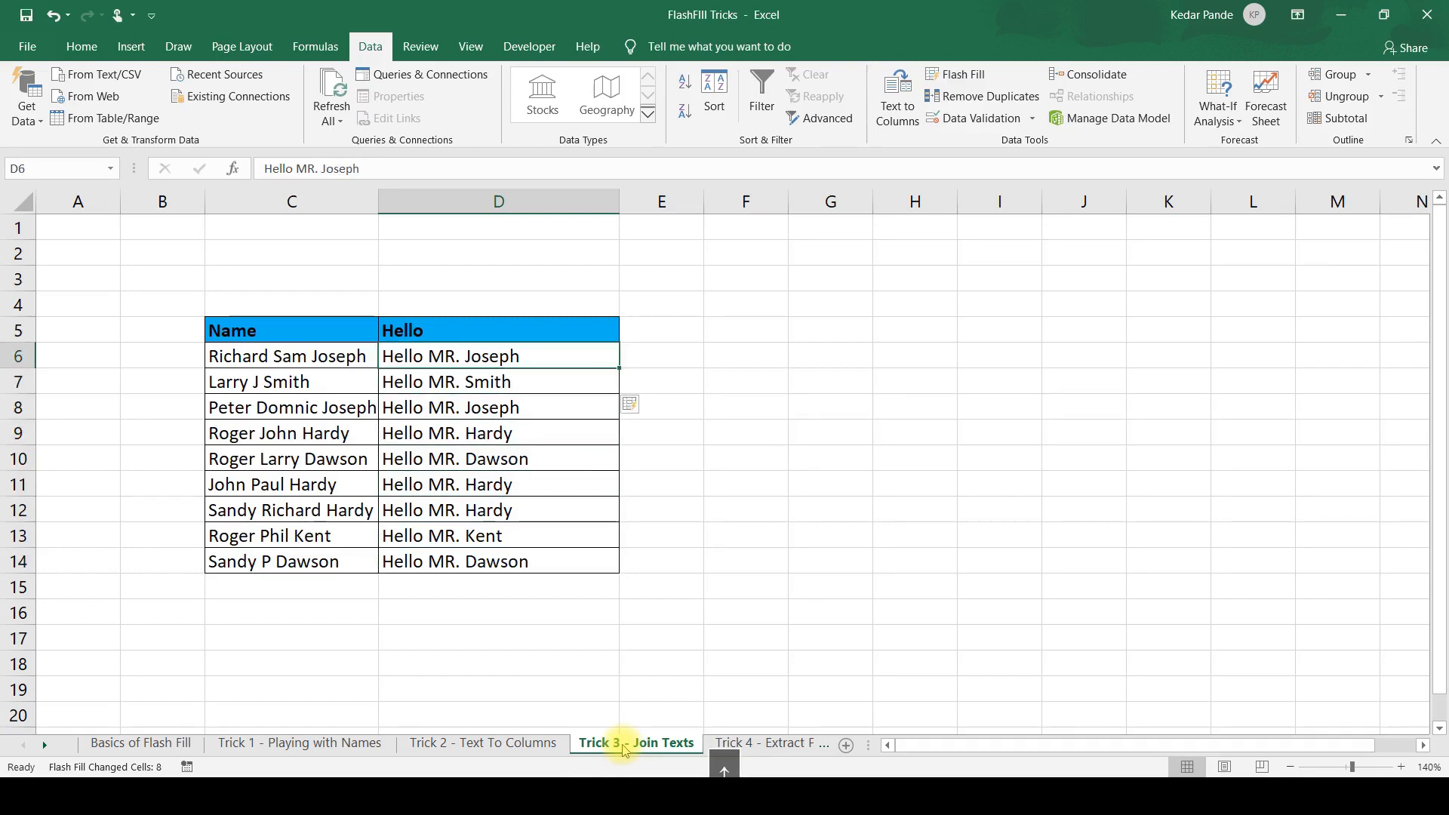
On the Trick 4 - Extract PAN sheet, copy the ten-character PAN portion out of the GSTIN in D4.
left_click(732, 745)
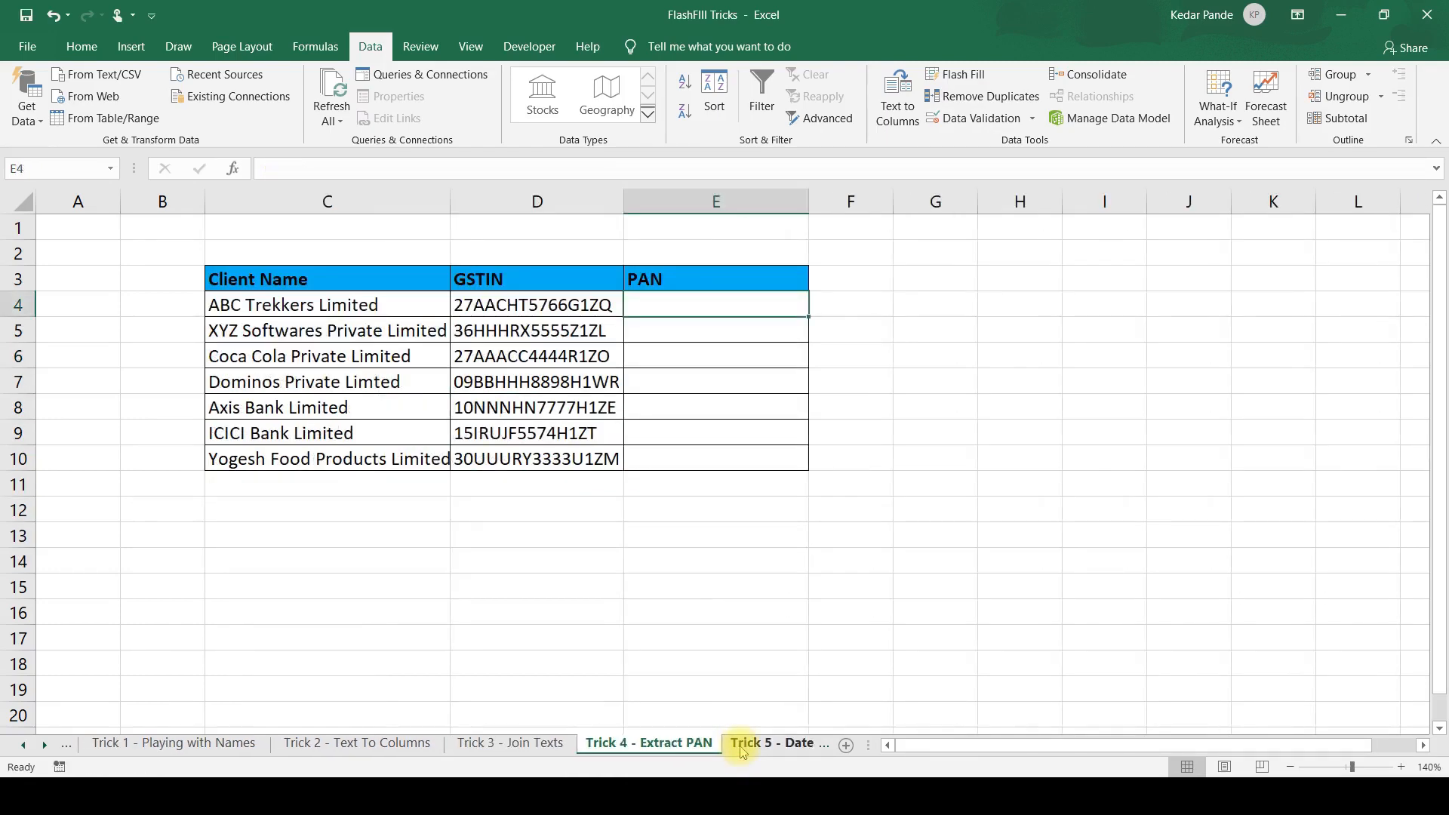
key("Left")
key("Left")
key("Right")
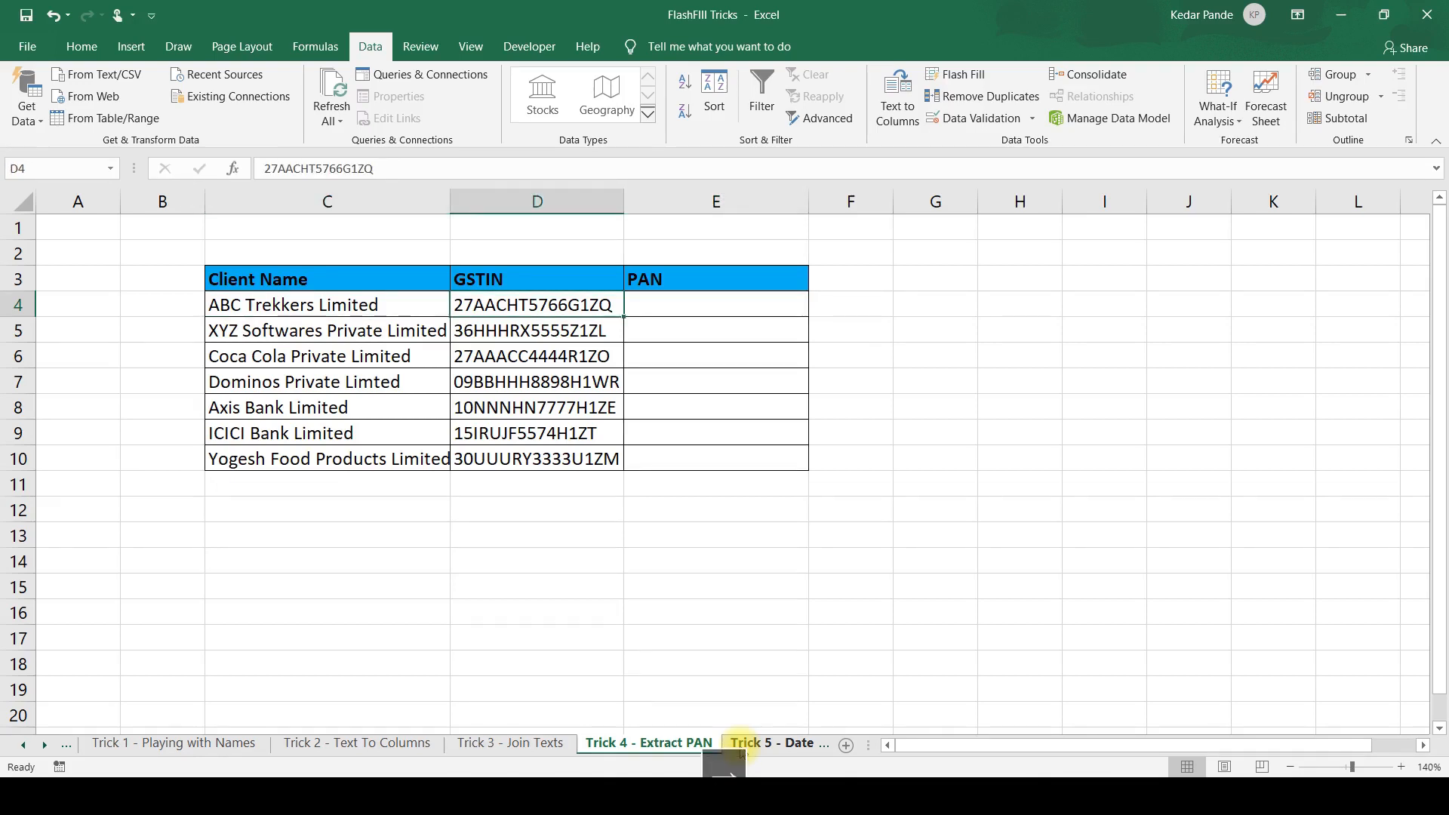
key("Right")
key("Left")
key("F2")
key("Left")
key("Left")
key("Left")
key("Left")
key("shift+Left")
key("shift+Left")
key("shift+Left")
key("shift+Left")
key("shift+Left")
key("shift+Left")
key("shift+Left")
key("shift+Left")
key("shift+Left")
key("shift+Left")
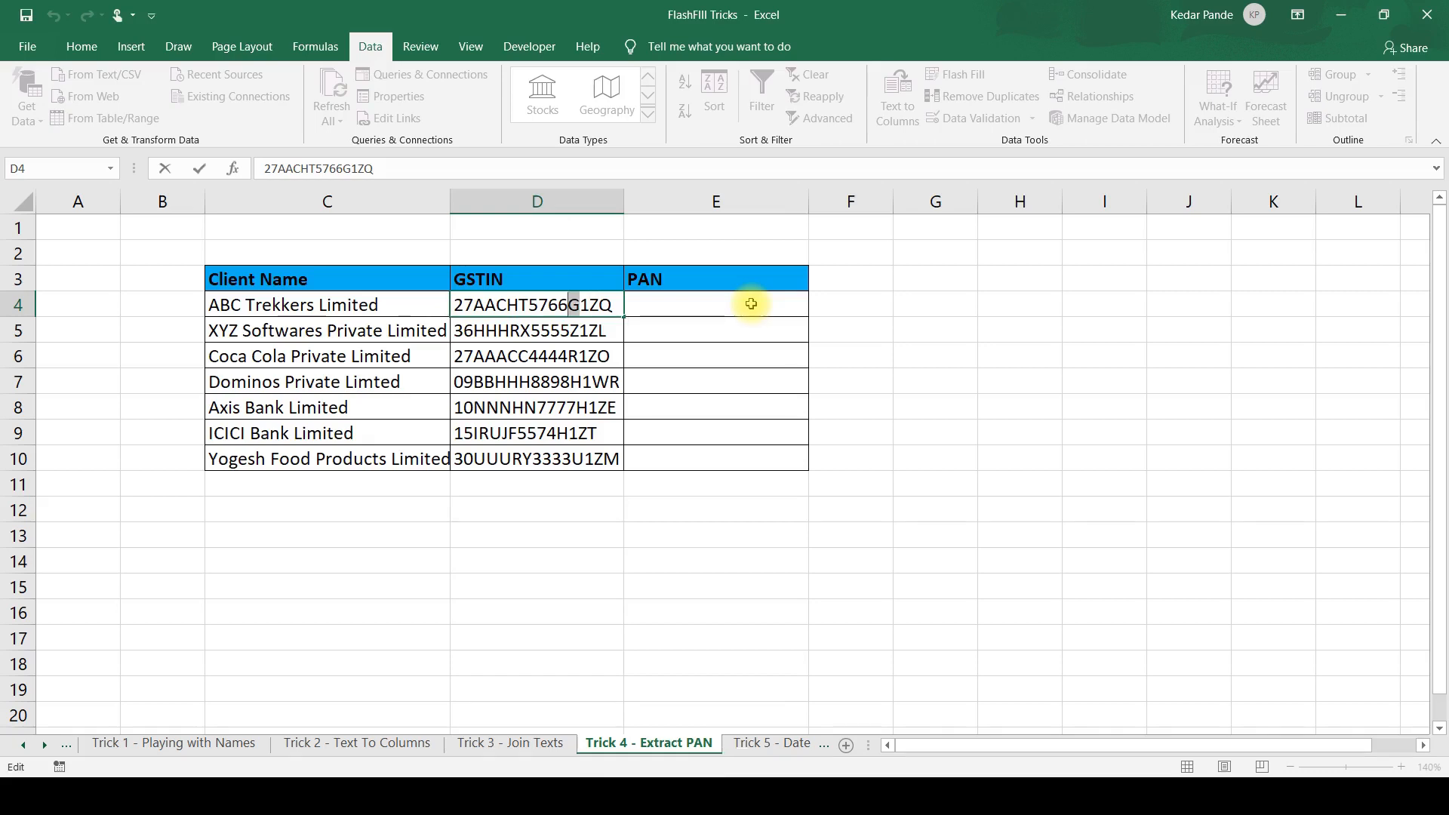
key("ctrl+c")
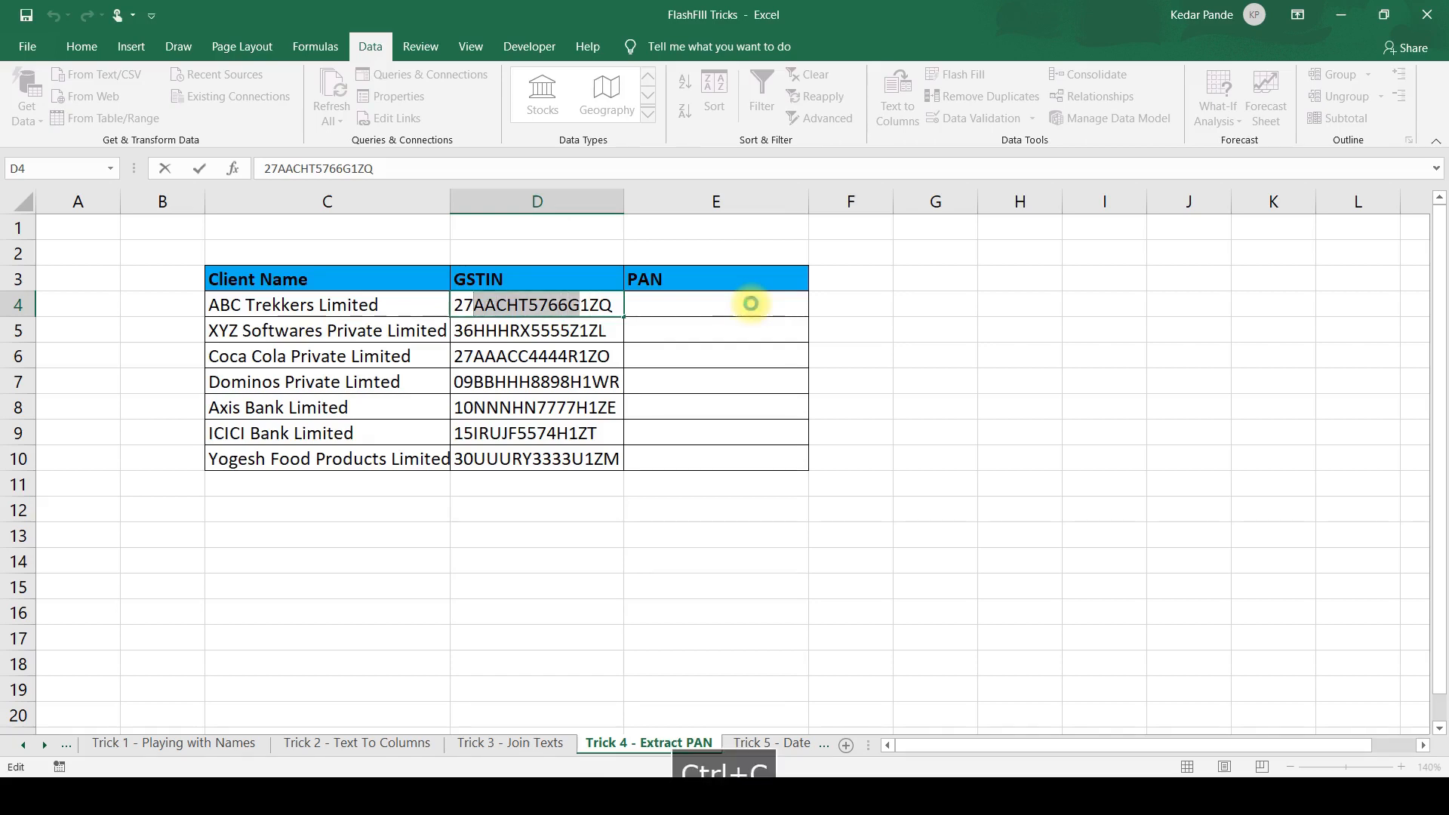
Paste the copied PAN portion into E4, leaving the GSTIN in D4 as it is.
key("Return")
key("Up")
key("Right")
key("F2")
key("ctrl+v")
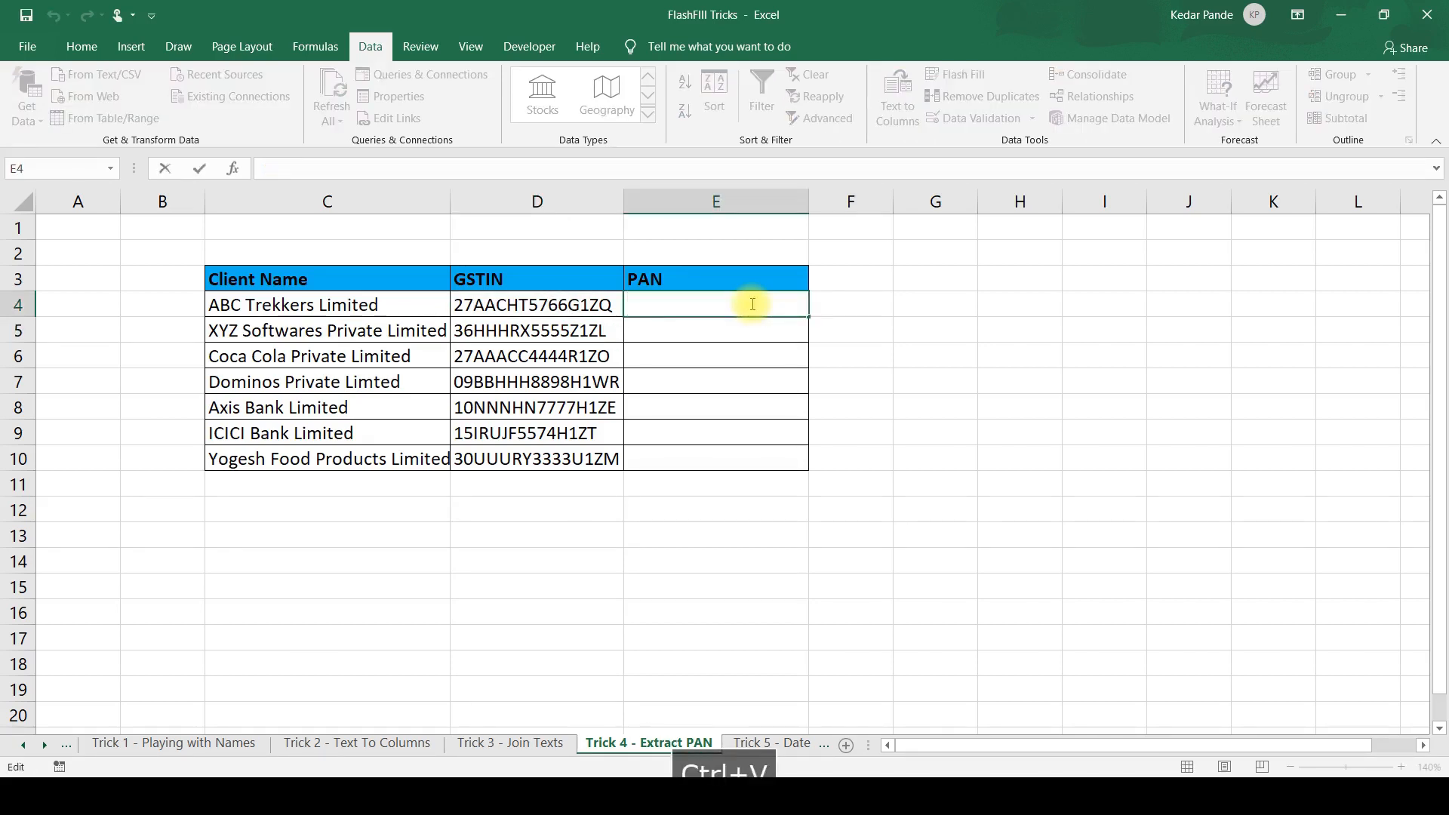
key("Return")
Flash Fill the PAN column over E4:E10 from the example in E4.
key("Up")
key("shift+Down")
key("shift+Down")
key("shift+Down")
key("shift+Down")
key("shift+Down")
key("shift+Down")
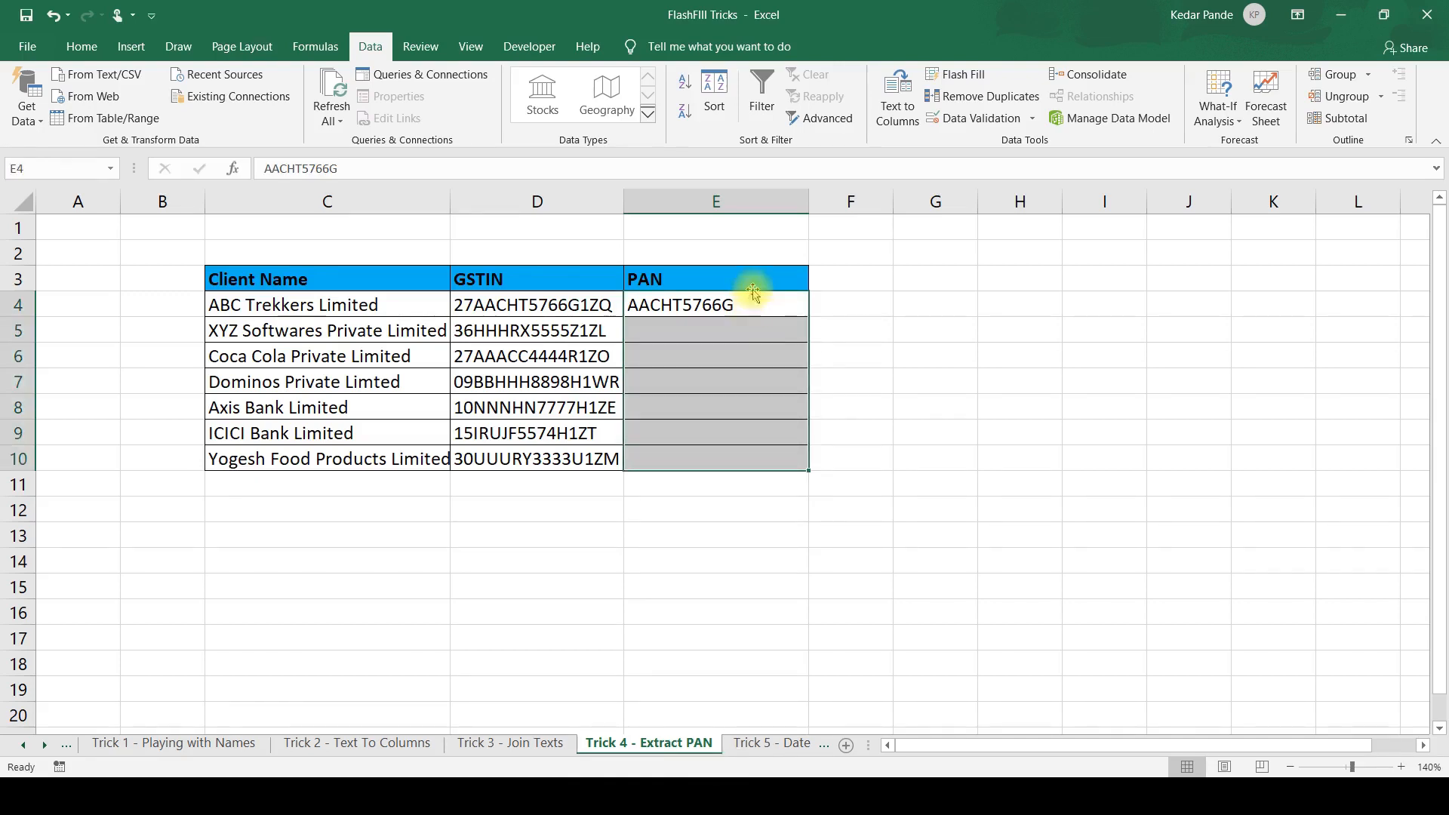
left_click(947, 72)
Open the Trick 5 - Date sheet and go to the first Day cell, D6.
left_click(766, 743)
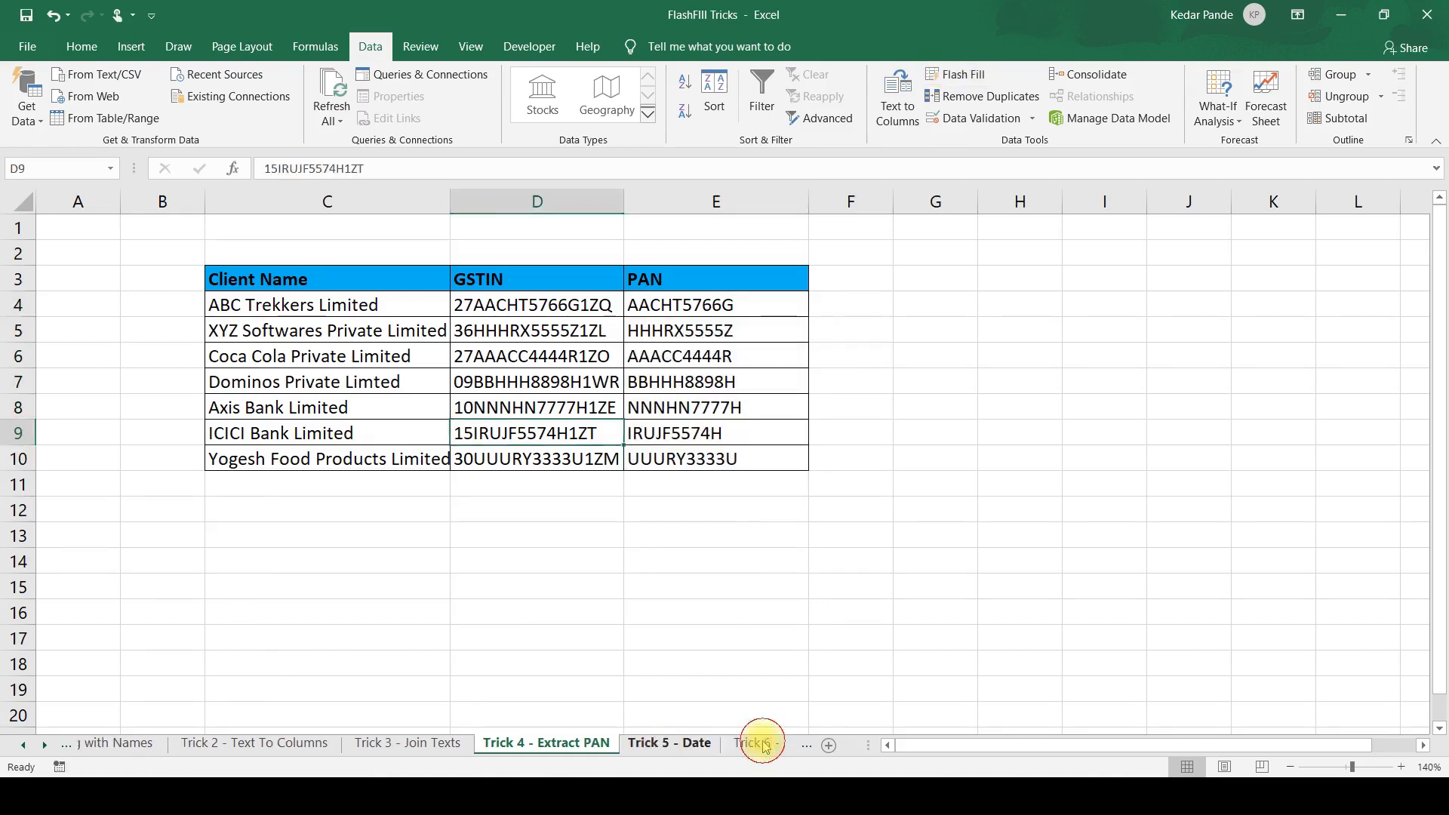
key("Left")
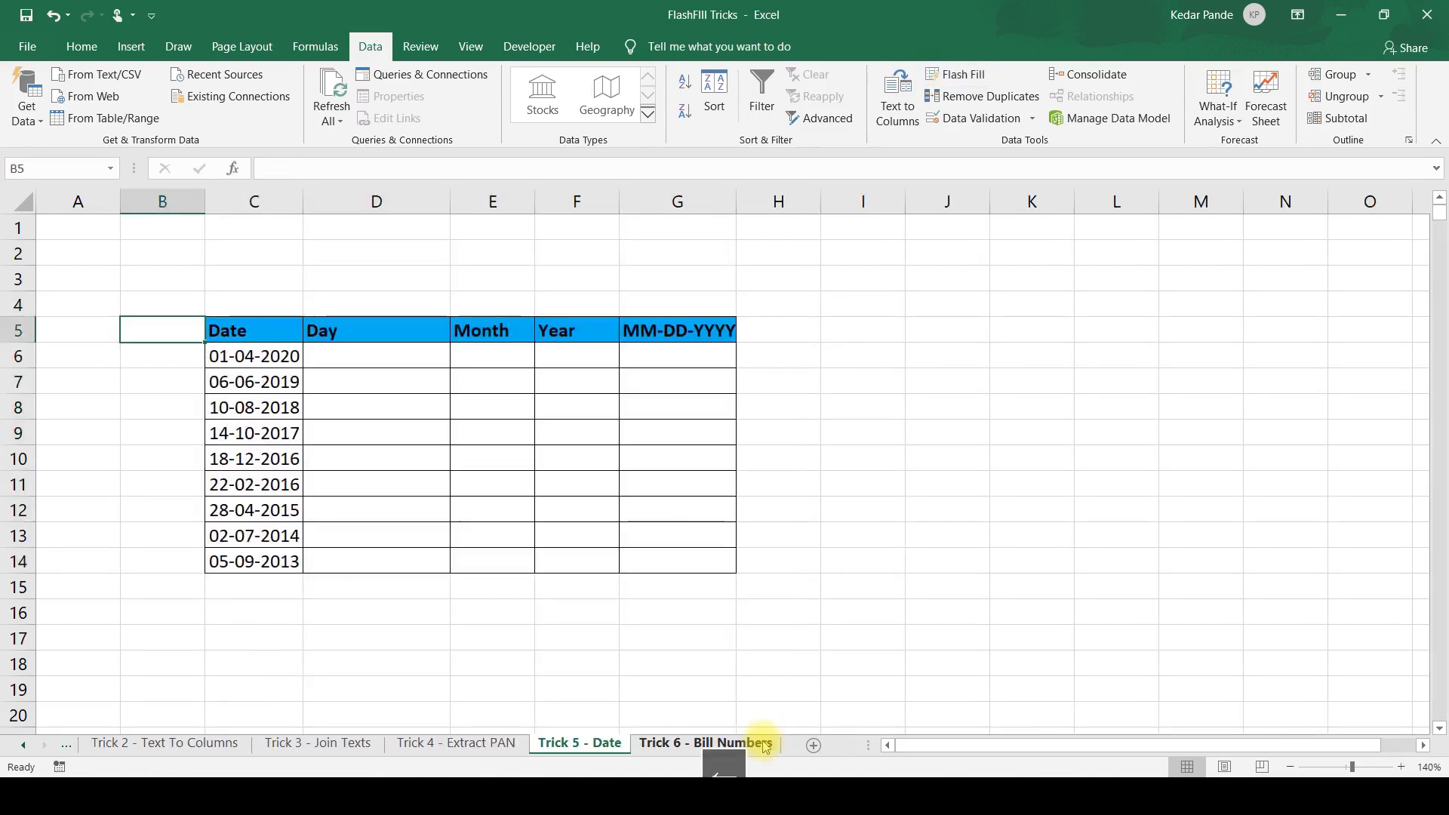
key("Right")
key("Right")
key("Down")
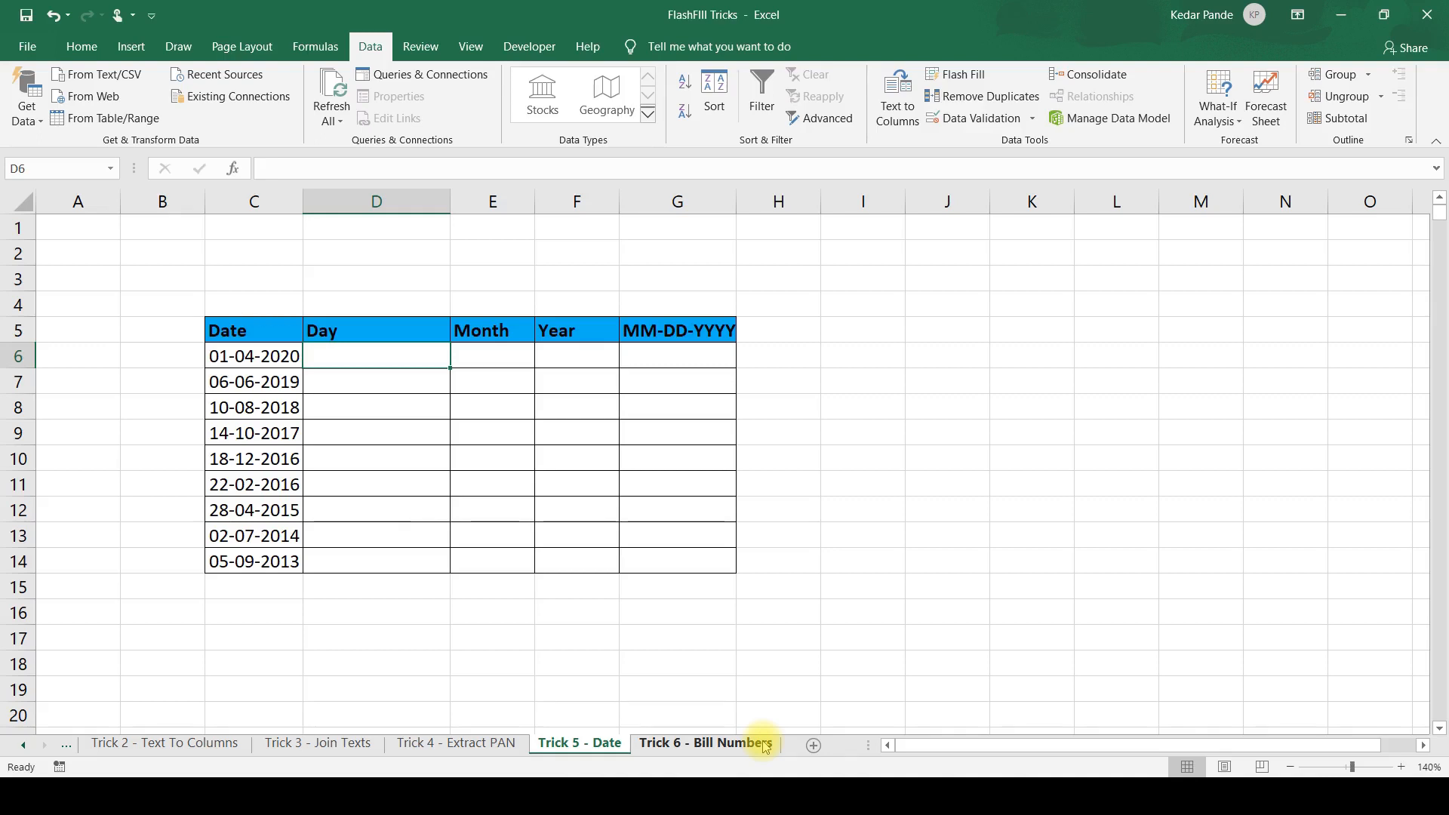
Try to Flash Fill the Day column from a 1 entered in D6, and clear D6:D14.
type("1")
key("Return")
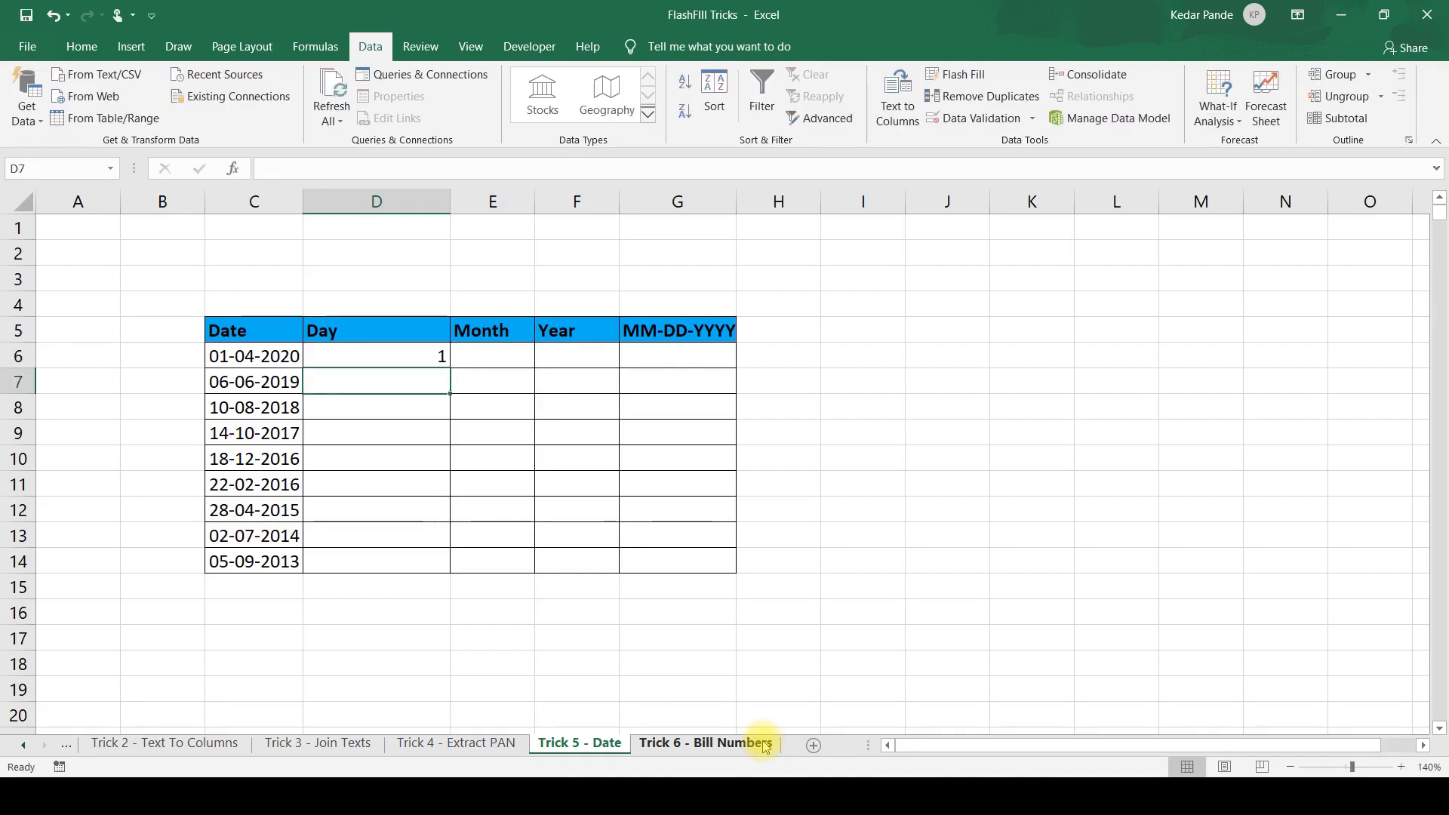
key("ctrl+e")
key("Down")
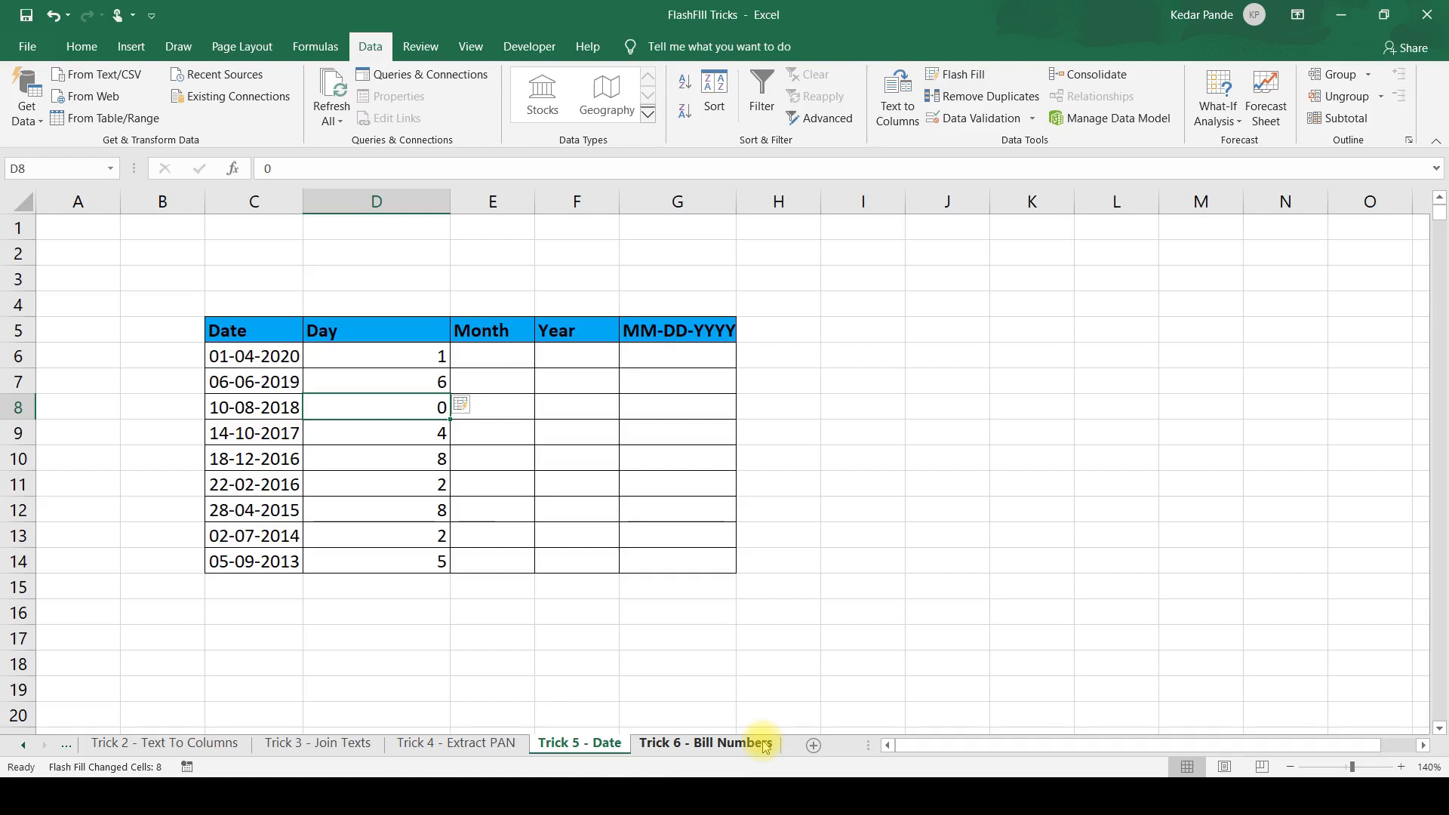
key("Up")
key("Up")
key("ctrl+shift+Down")
key("Delete")
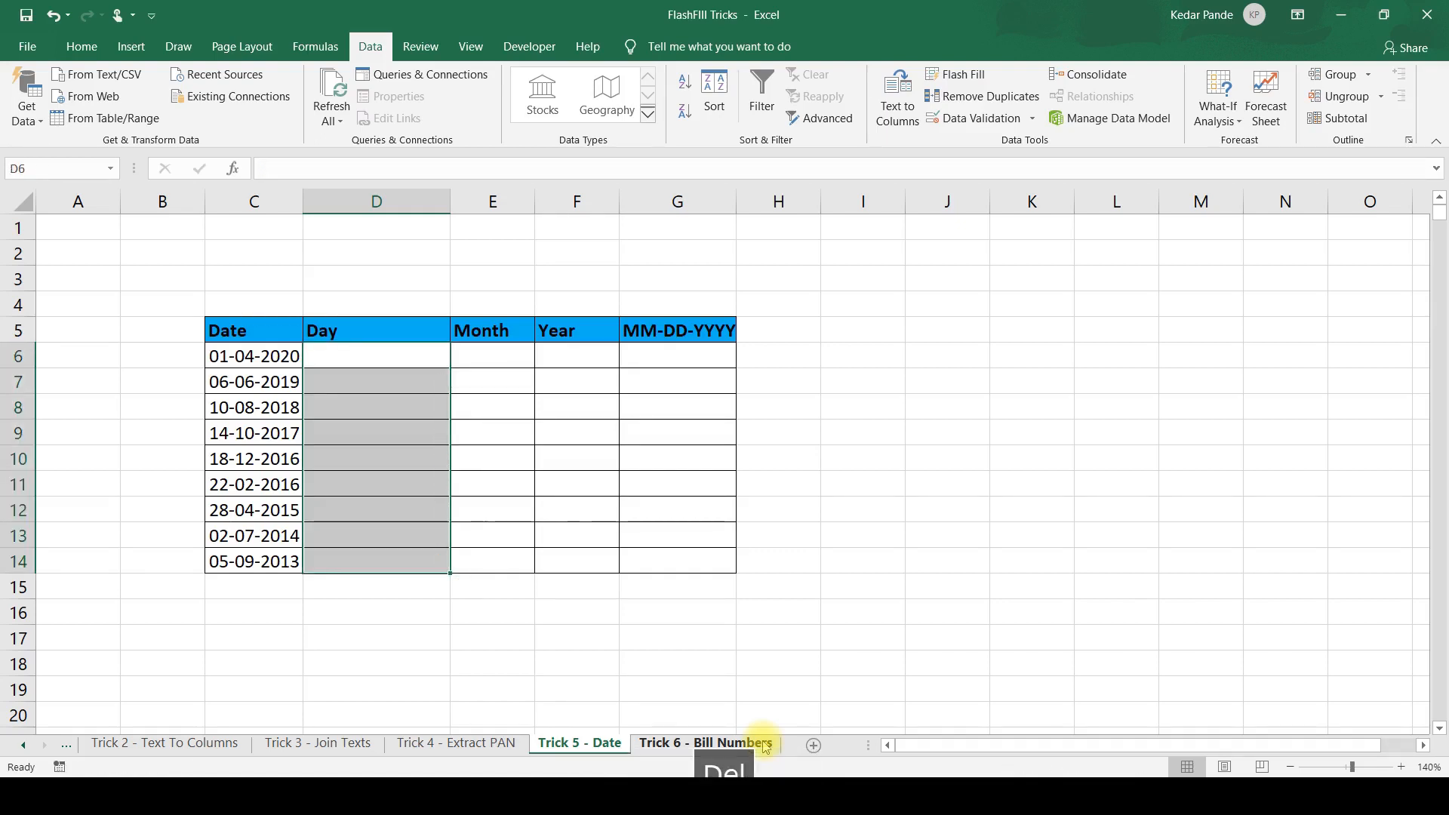
Enter 10 in D8 as the day of its date and Flash Fill the rest of the Day column from it.
key("Down")
key("Down")
type("10")
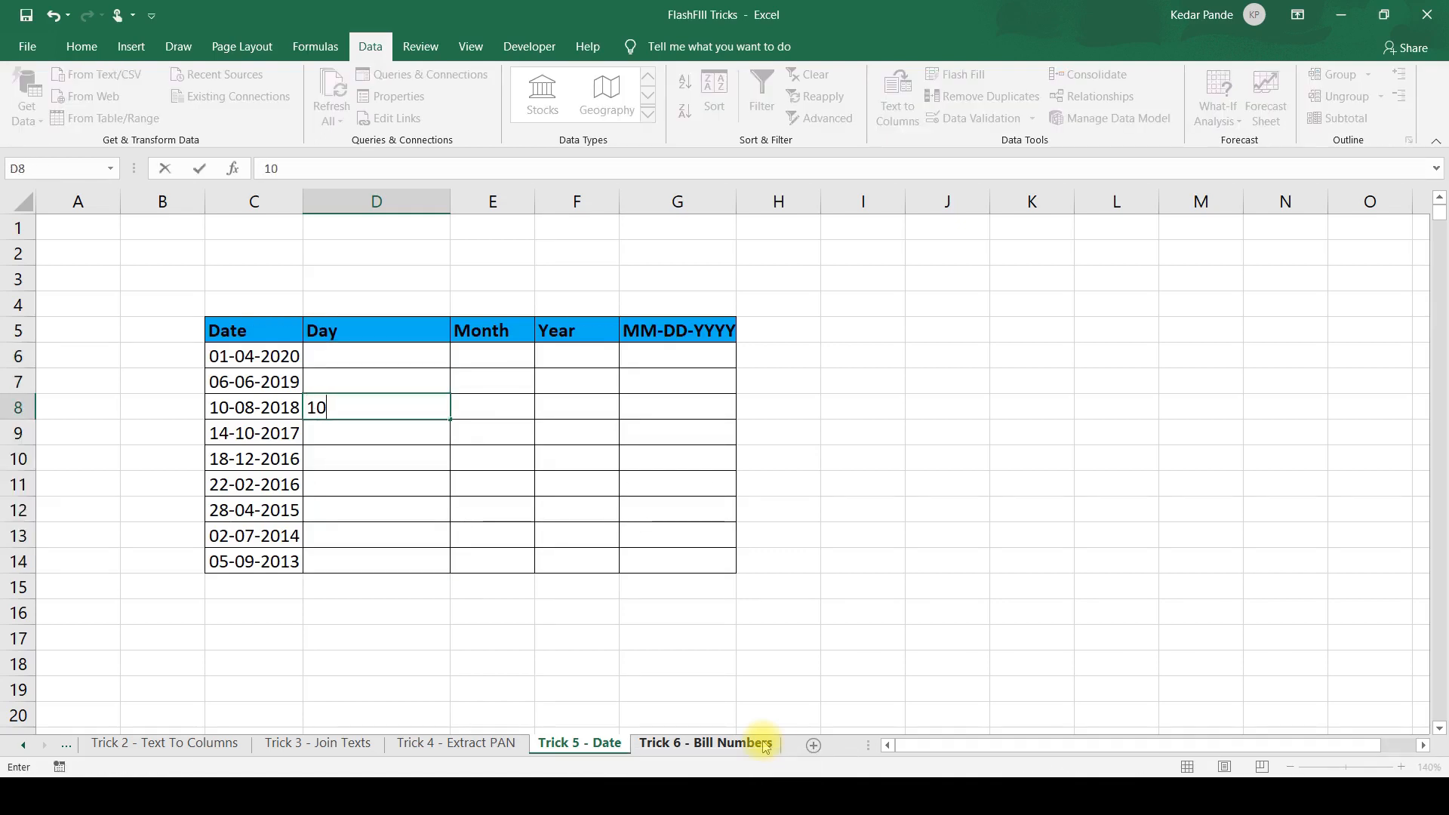
key("Return")
key("ctrl+e")
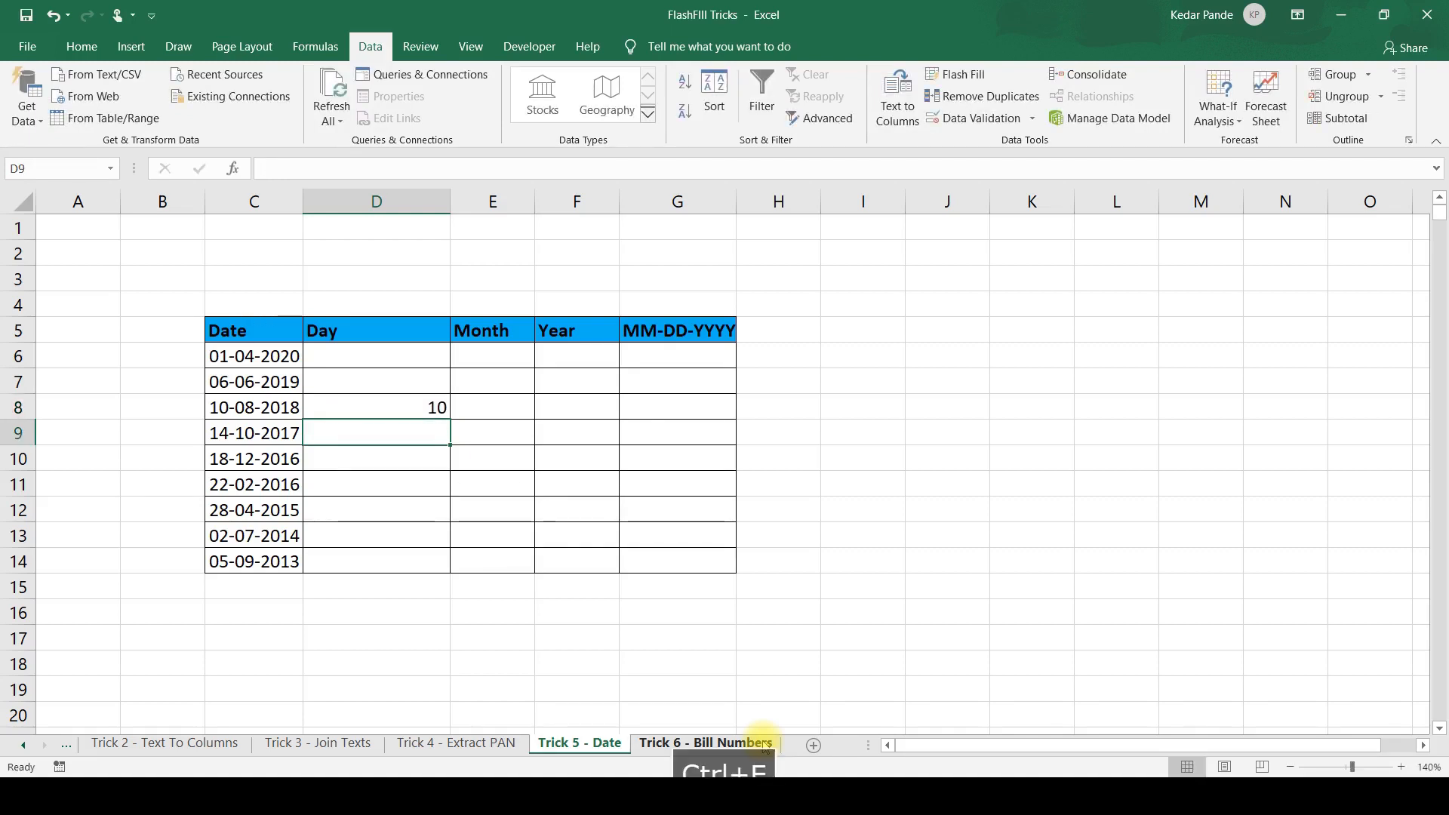
Check the Flash Filled Day values in D6:D14 against the dates in column C.
key("Up")
key("Up")
key("Up")
key("Down")
key("Down")
key("Down")
key("Down")
key("Down")
key("Down")
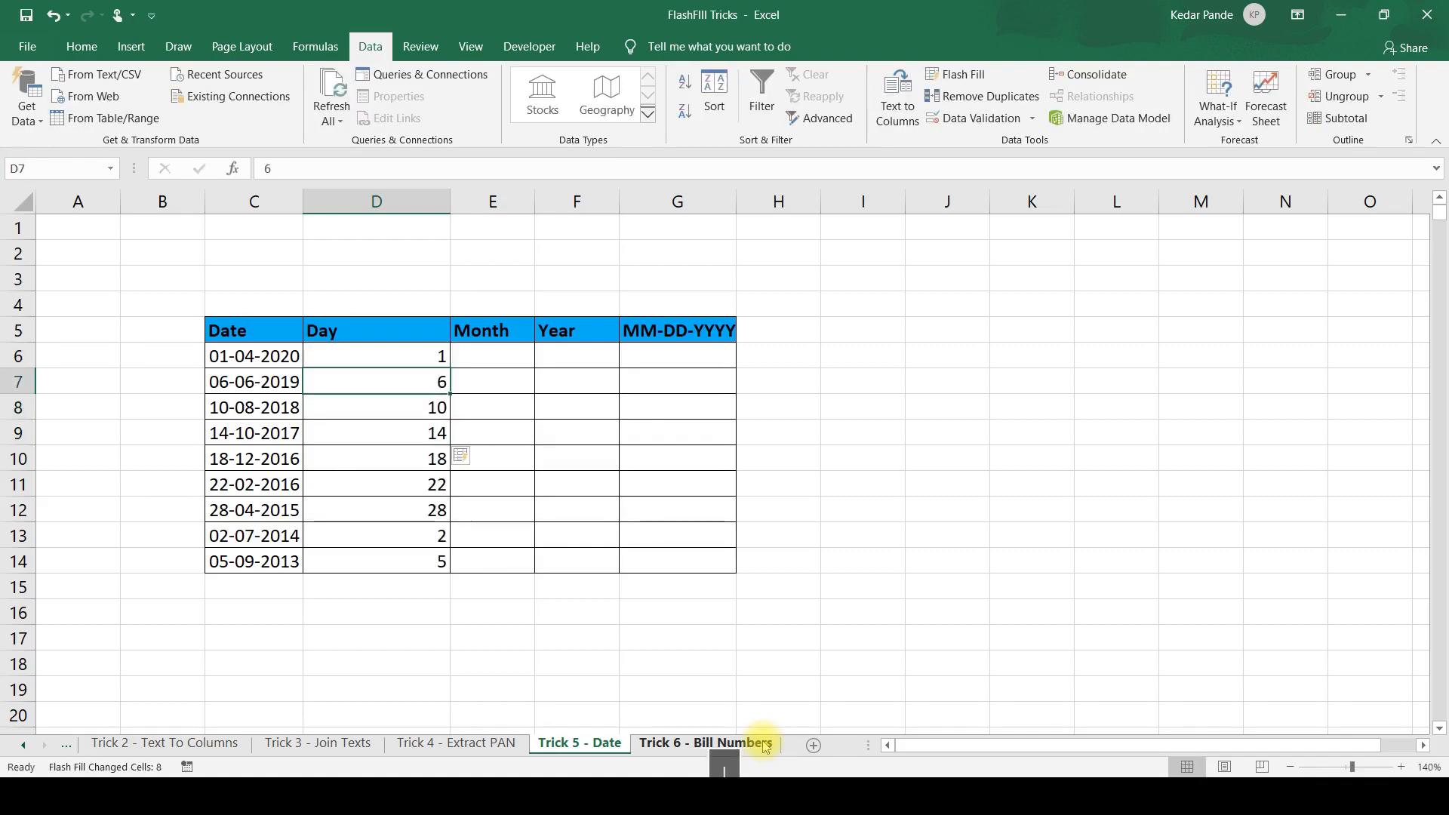
key("Down")
key("Down")
key("Up")
key("Up")
key("Up")
key("Up")
key("Up")
key("Up")
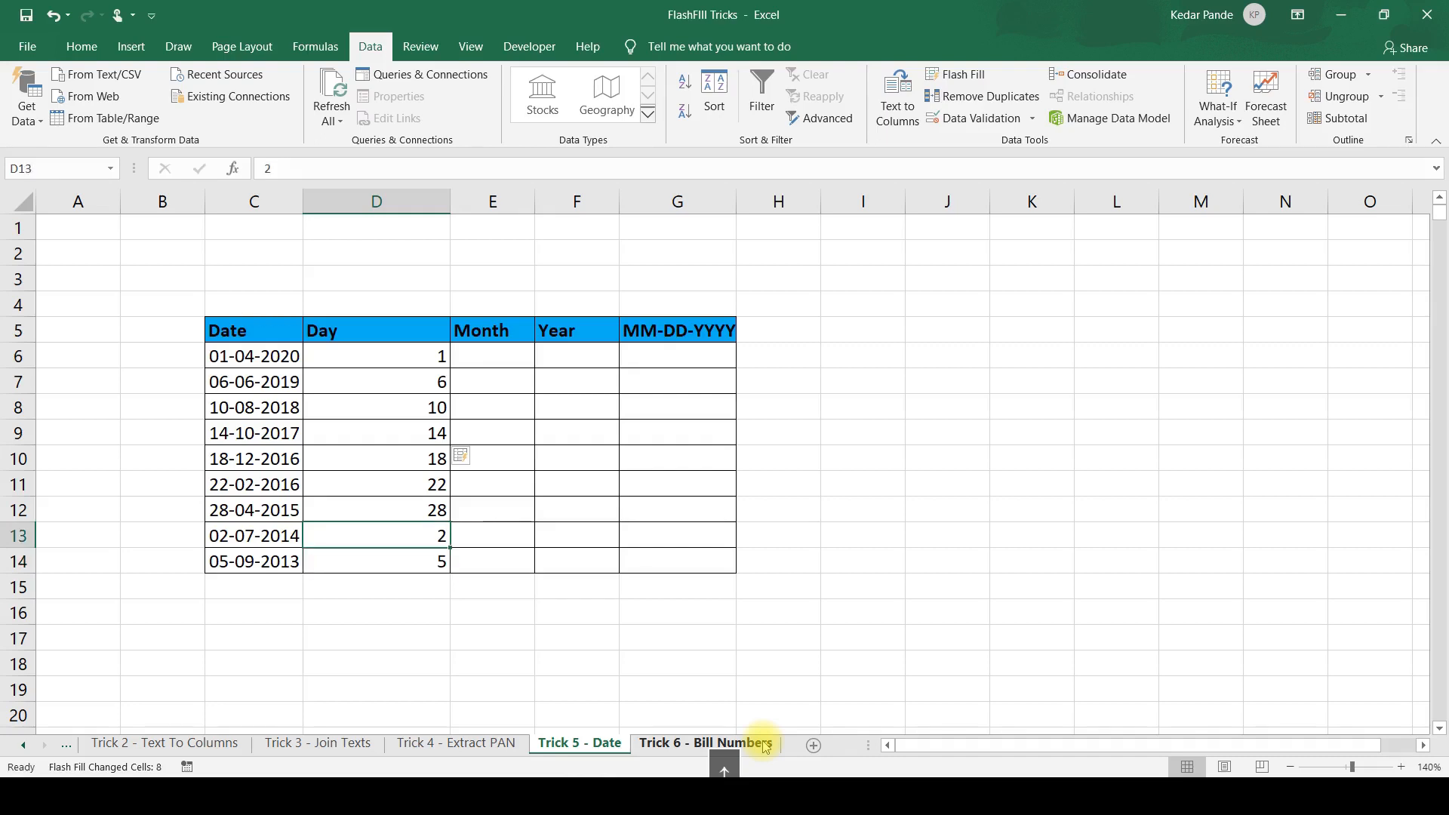
key("Up")
key("Up")
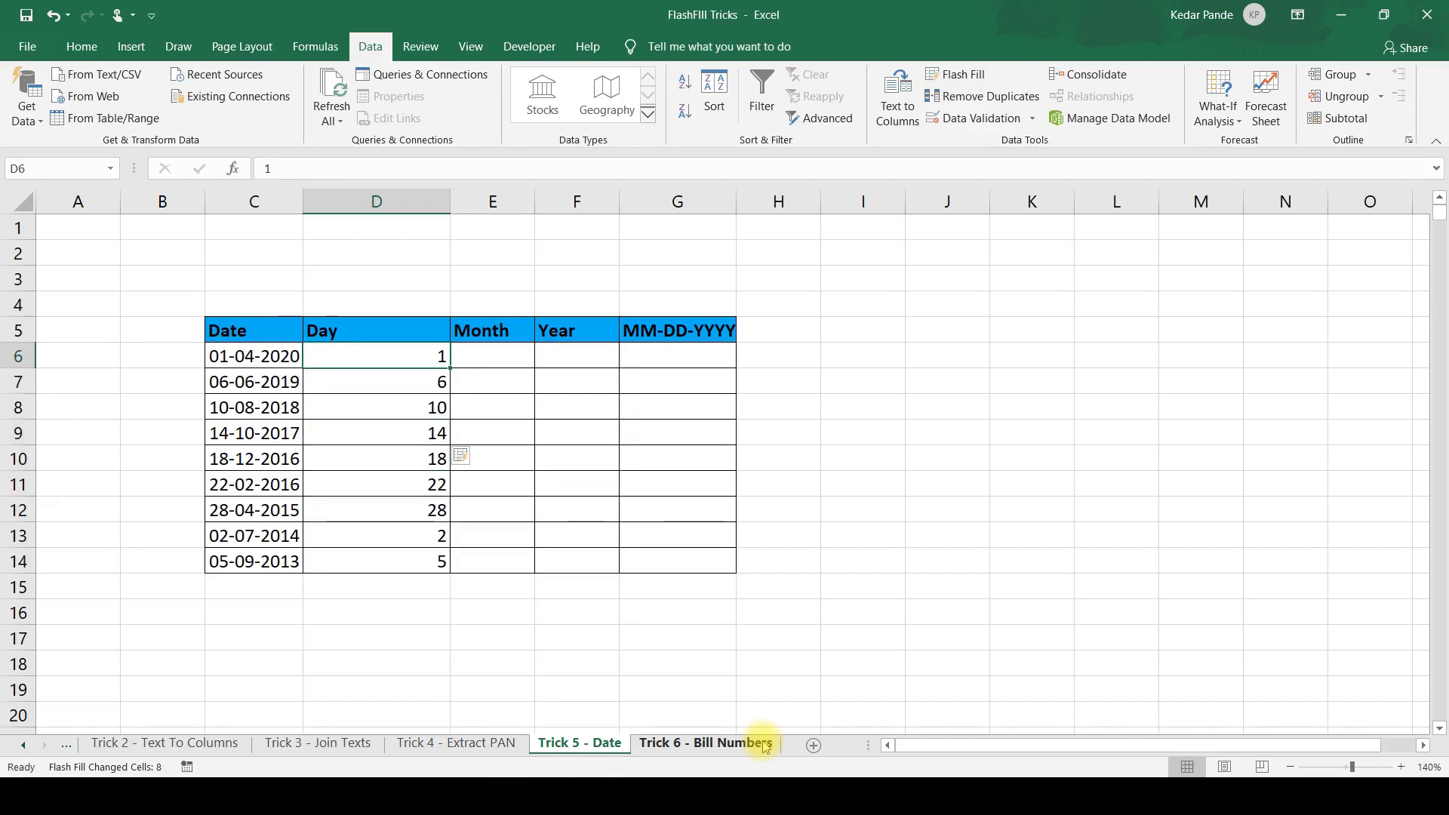
key("Down")
key("Down")
key("Down")
key("Down")
key("Down")
key("Down")
key("Down")
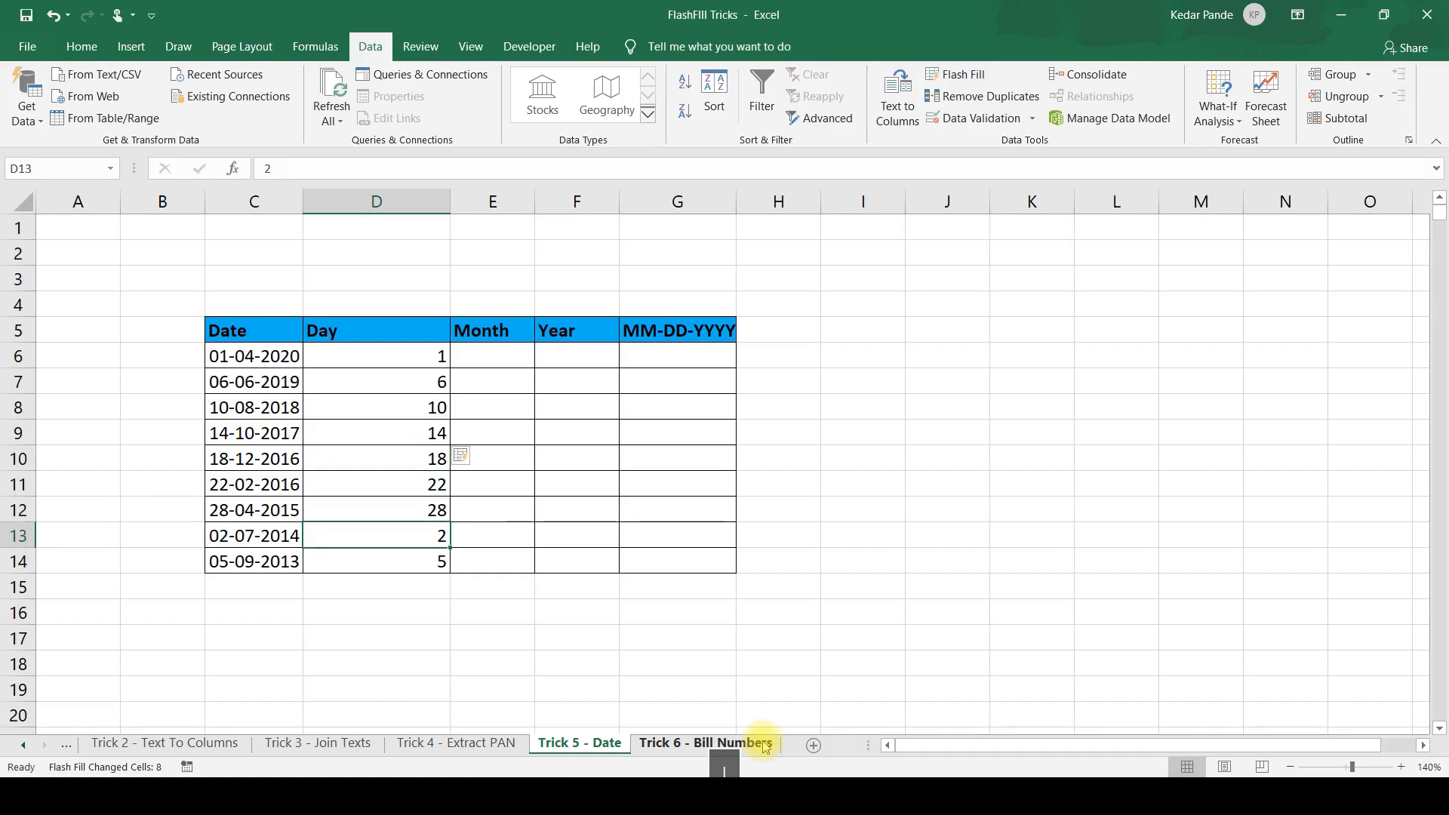
key("Up")
key("Up")
key("Up")
key("Up")
key("Up")
key("Up")
key("Up")
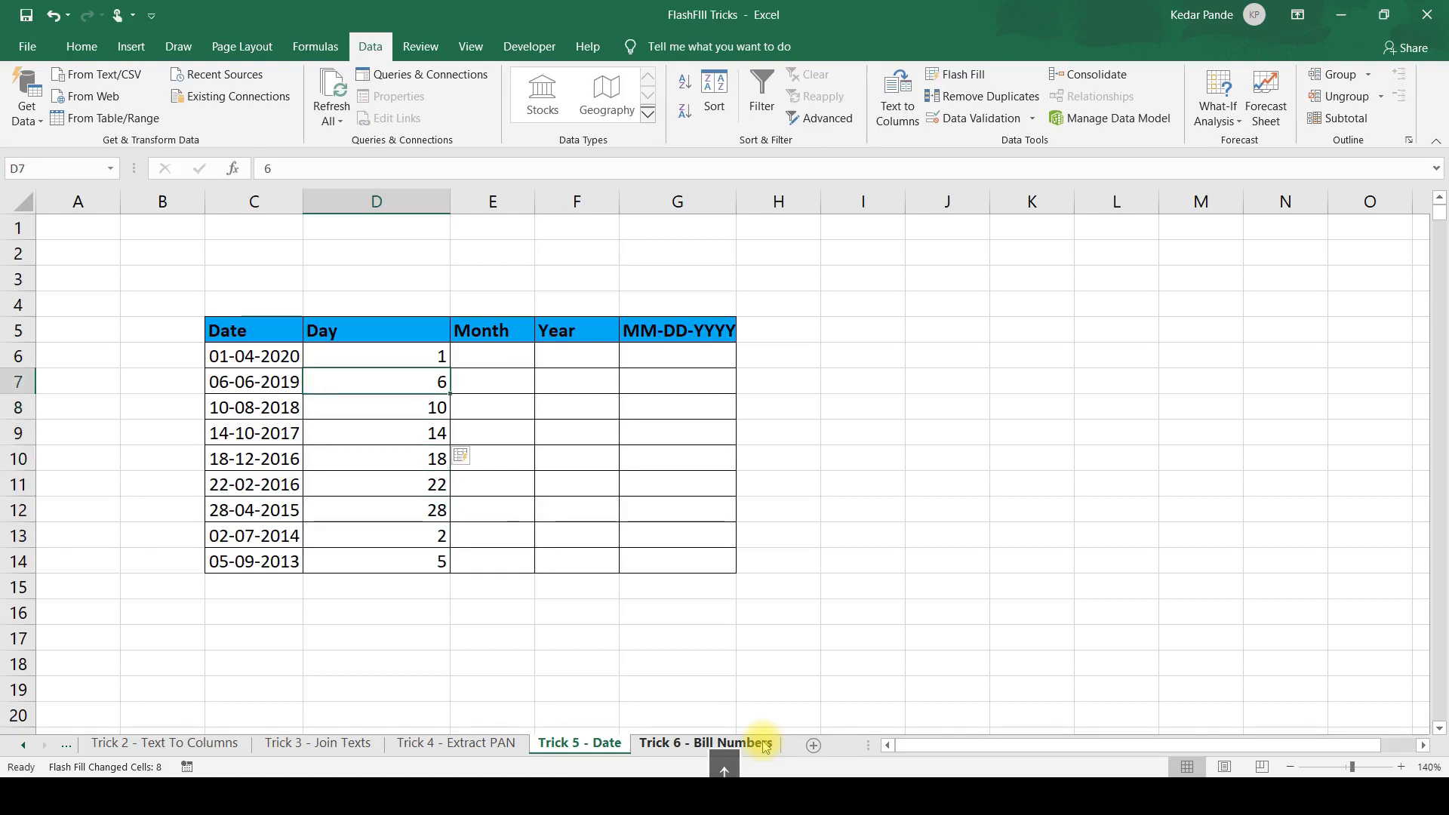
Enter 10 in E9 as the month of its date and Flash Fill the rest of the Month column.
key("Down")
key("Down")
key("Down")
key("Right")
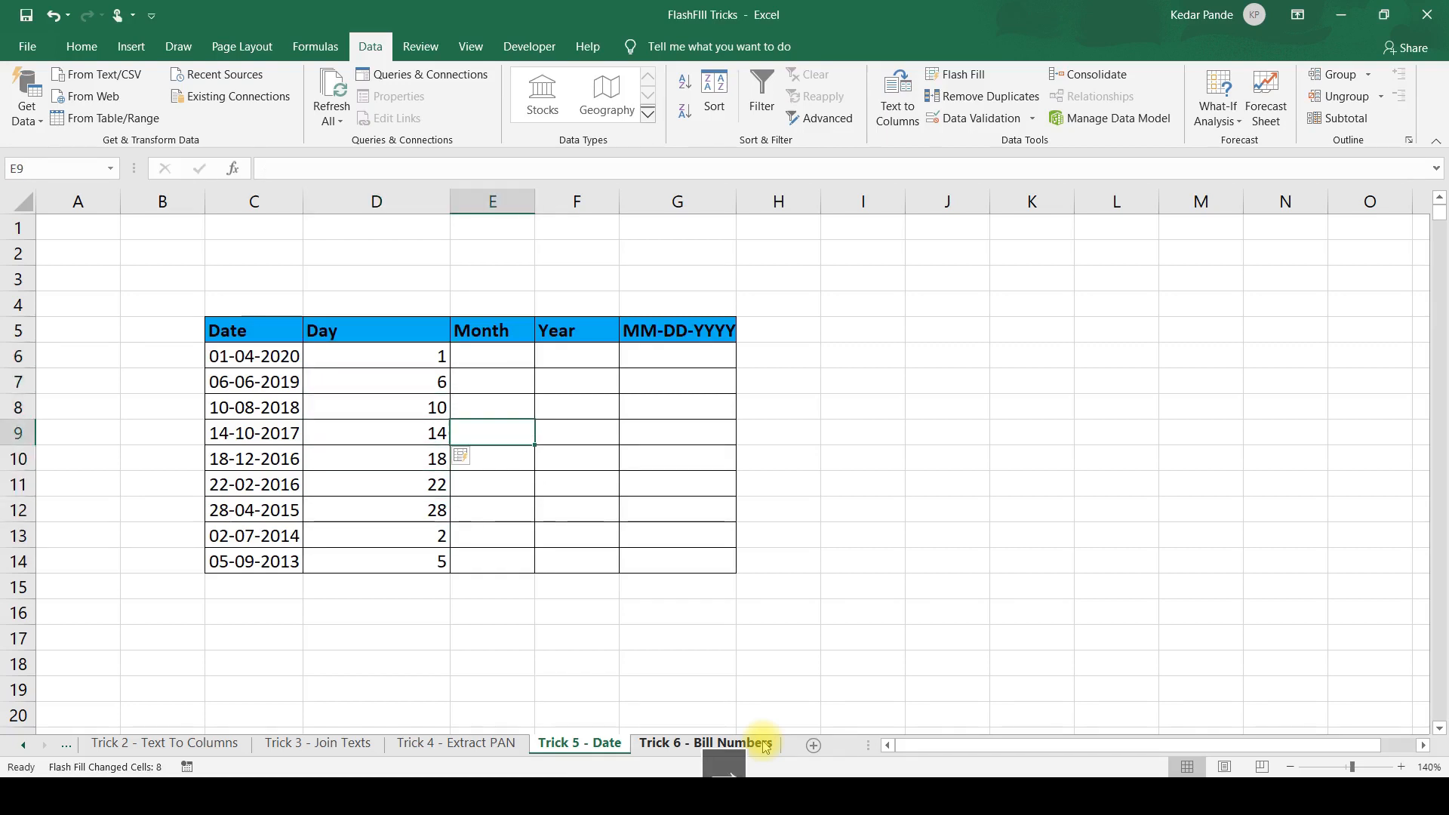
type("10")
key("Return")
key("ctrl+e")
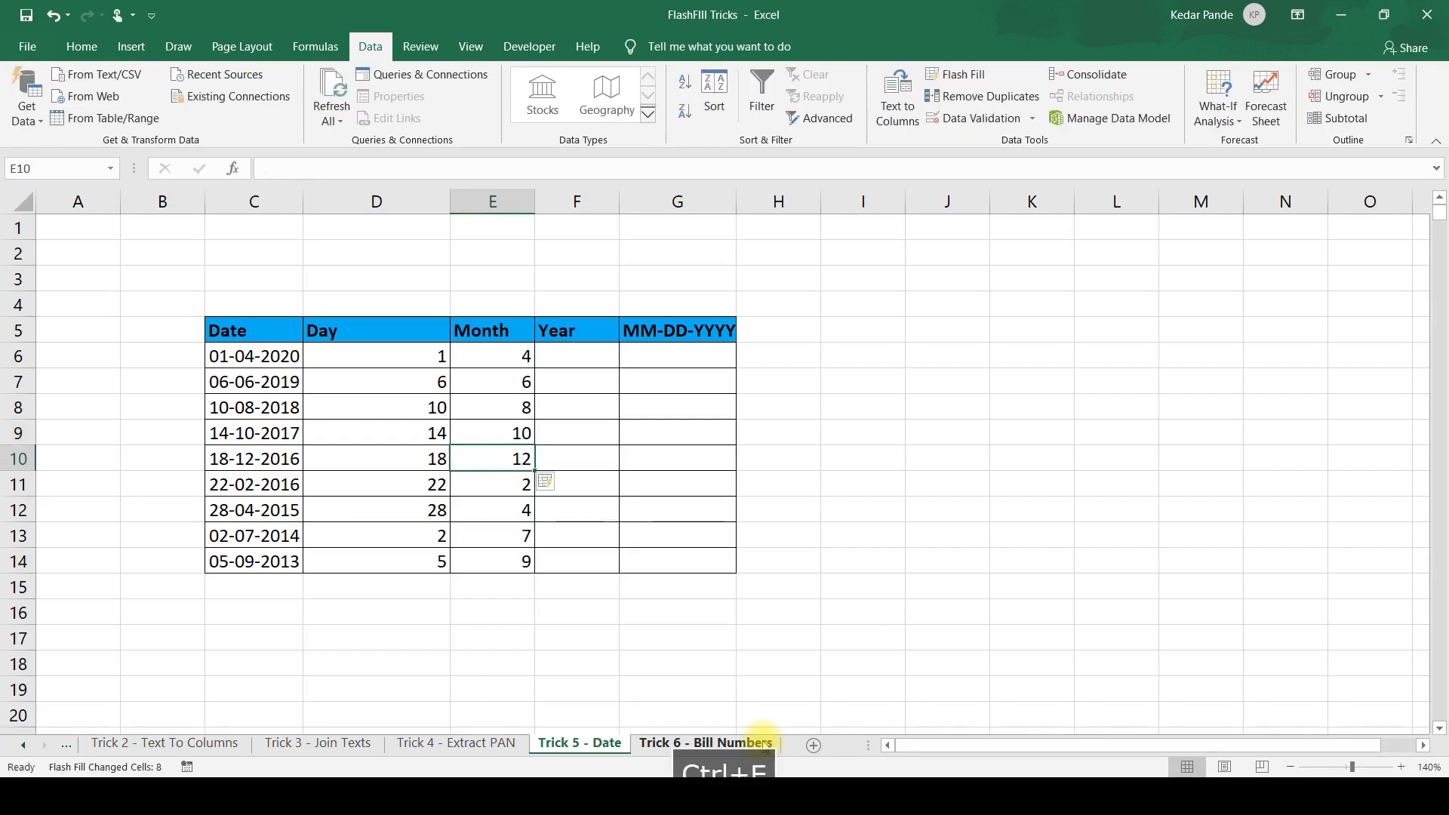
Enter 2020 in F6 as the year of its date and Flash Fill the rest of the Year column.
key("Right")
key("Up")
key("Up")
key("Up")
key("Up")
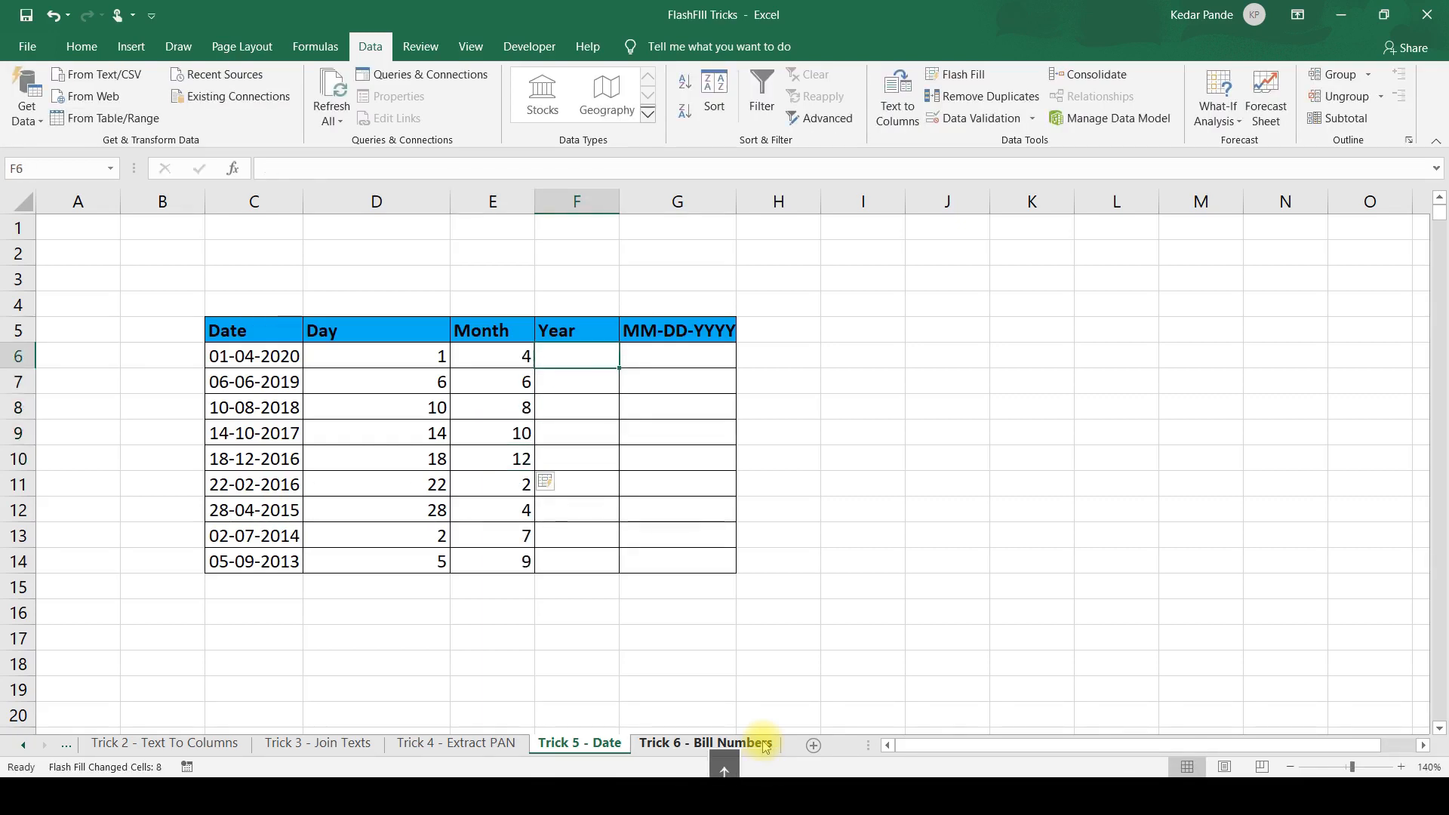
type("2020")
key("Return")
key("ctrl+e")
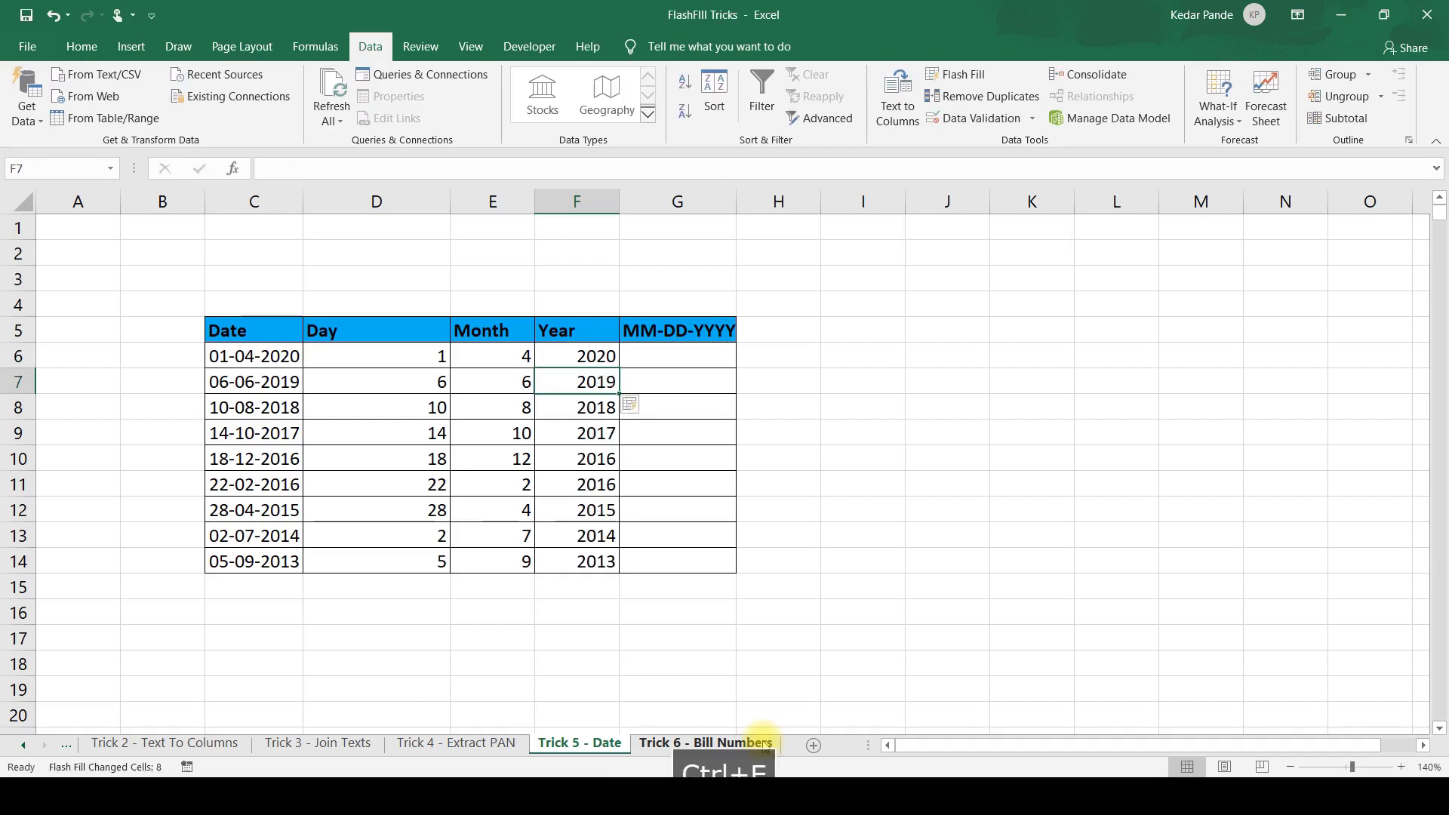
Enter 04-01-2020 in G6 as the month-first version of its date and Flash Fill the rest of the MM-DD-YYYY column.
key("Right")
key("Up")
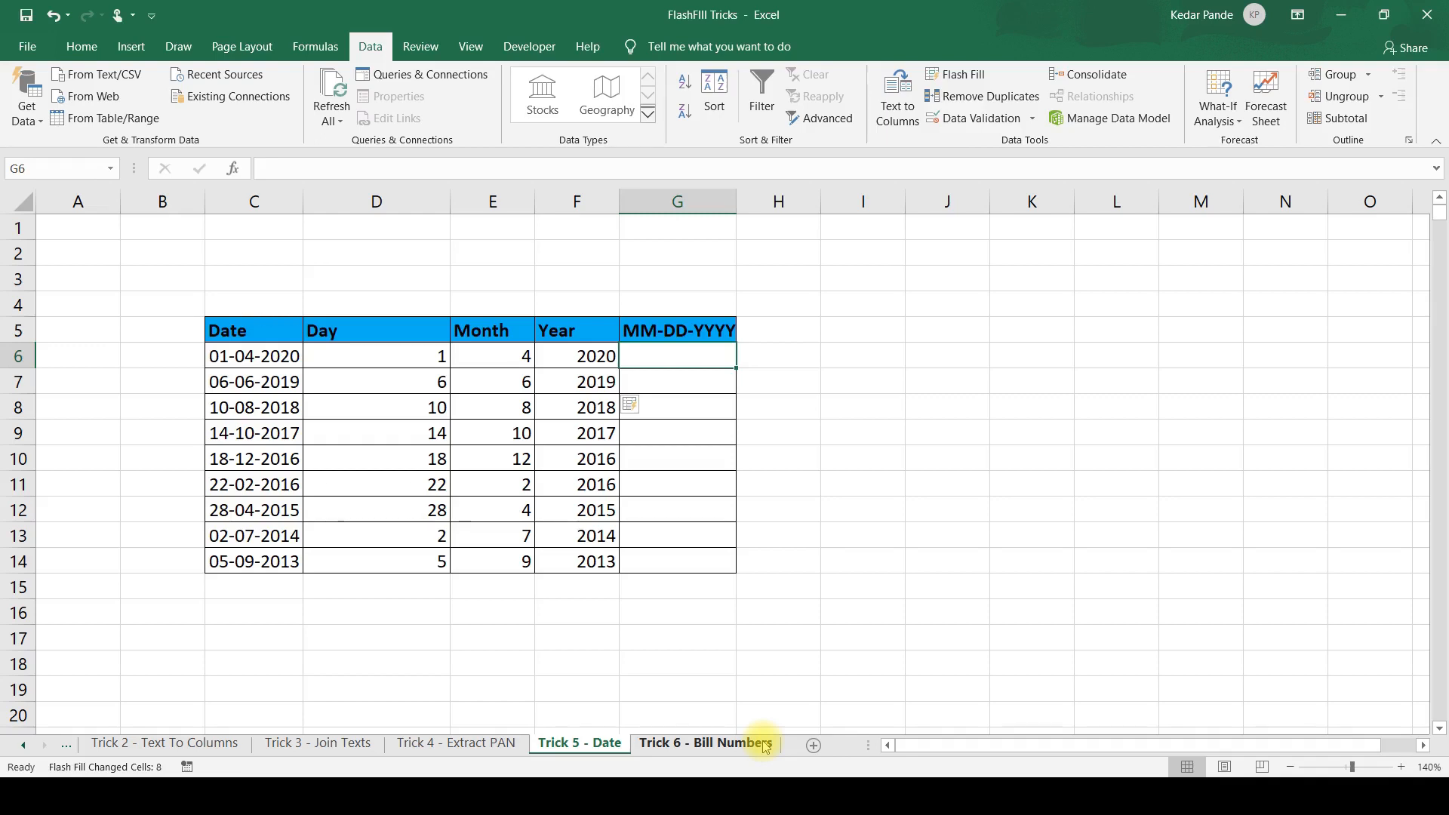
type("04-")
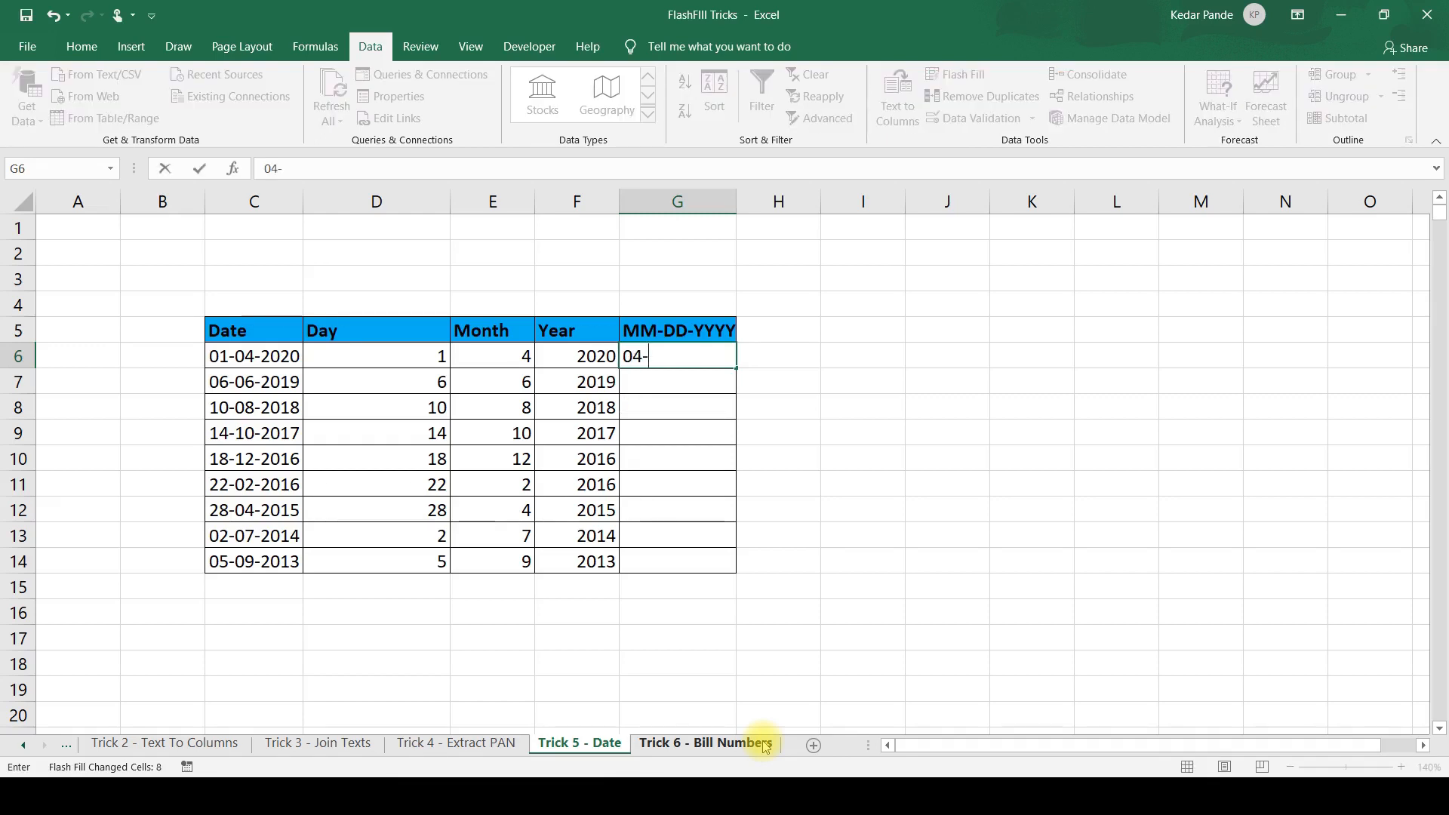
type("01-202")
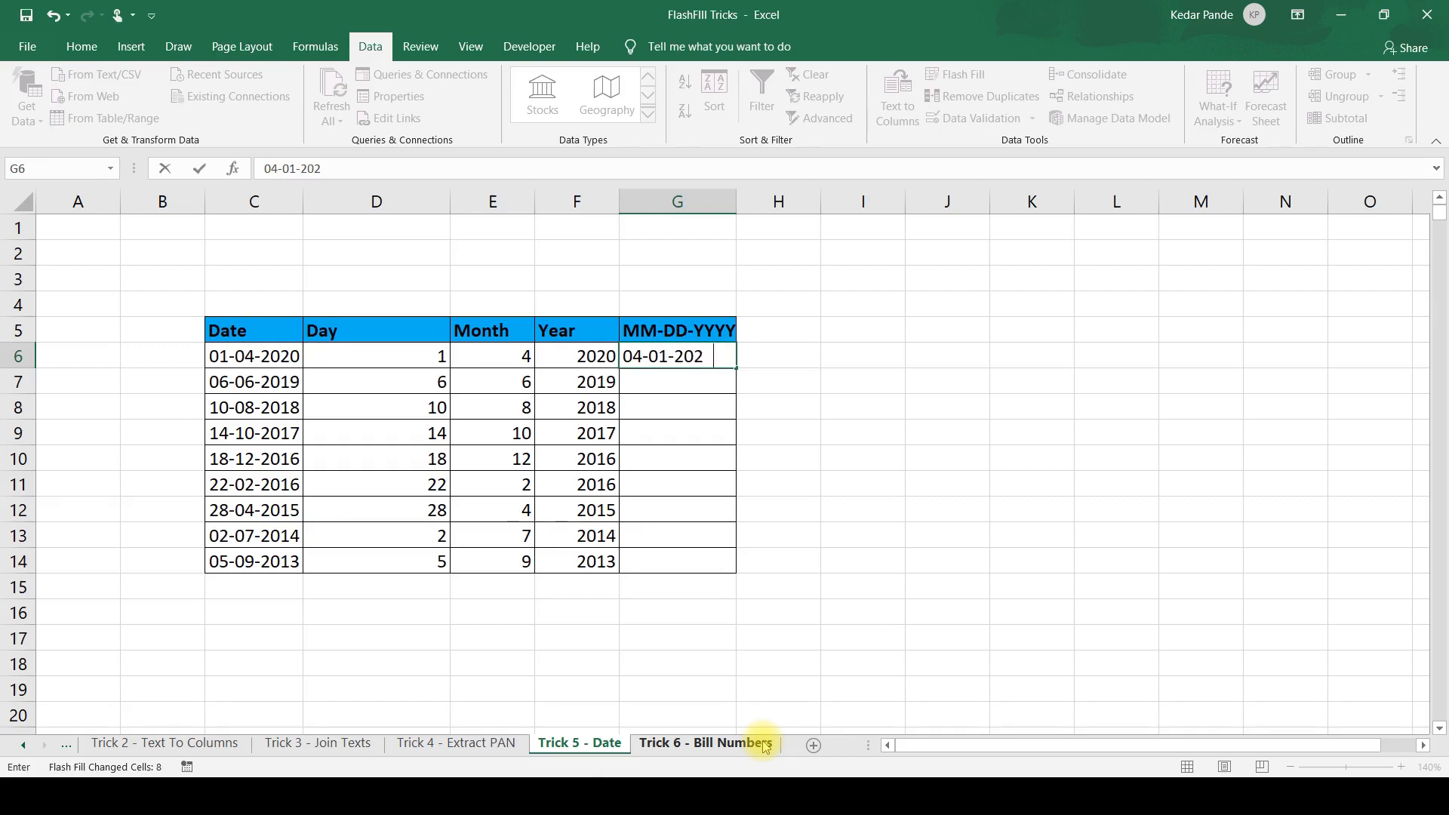
type("0")
key("Return")
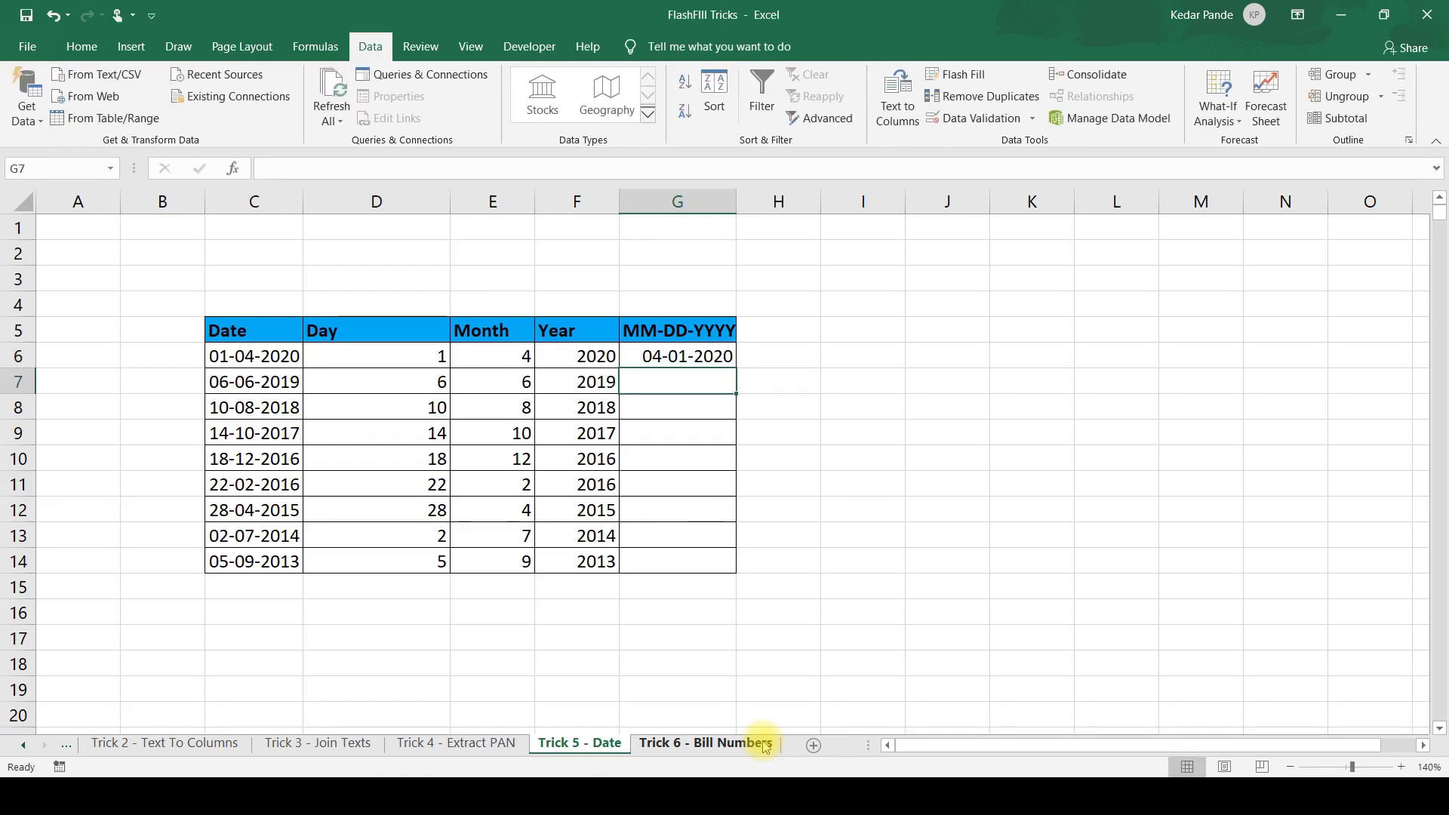
key("ctrl+e")
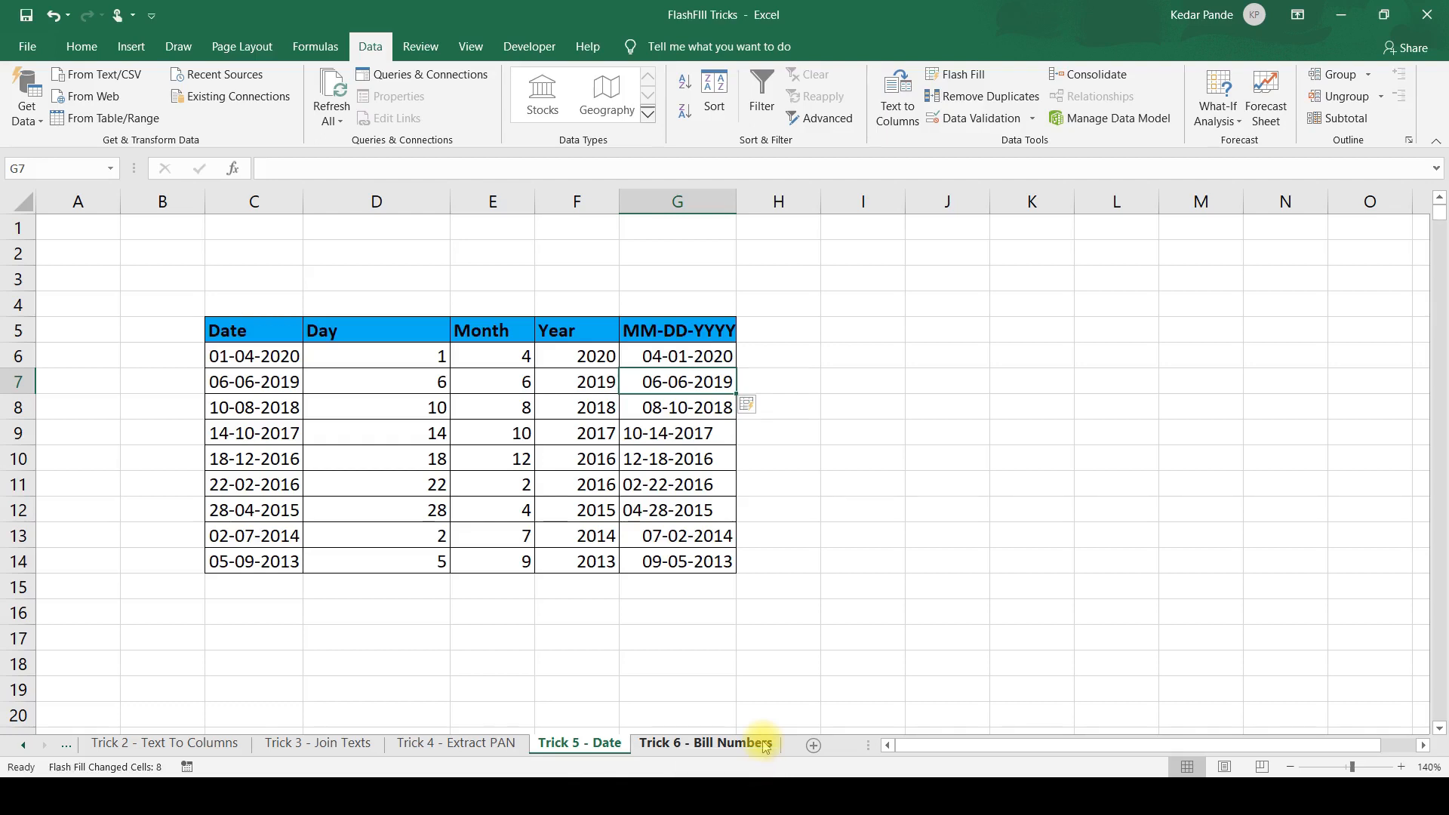
Check the Flash Filled MM-DD-YYYY values in column G against the original dates in column C.
key("Up")
key("Down")
key("Down")
key("Down")
key("Down")
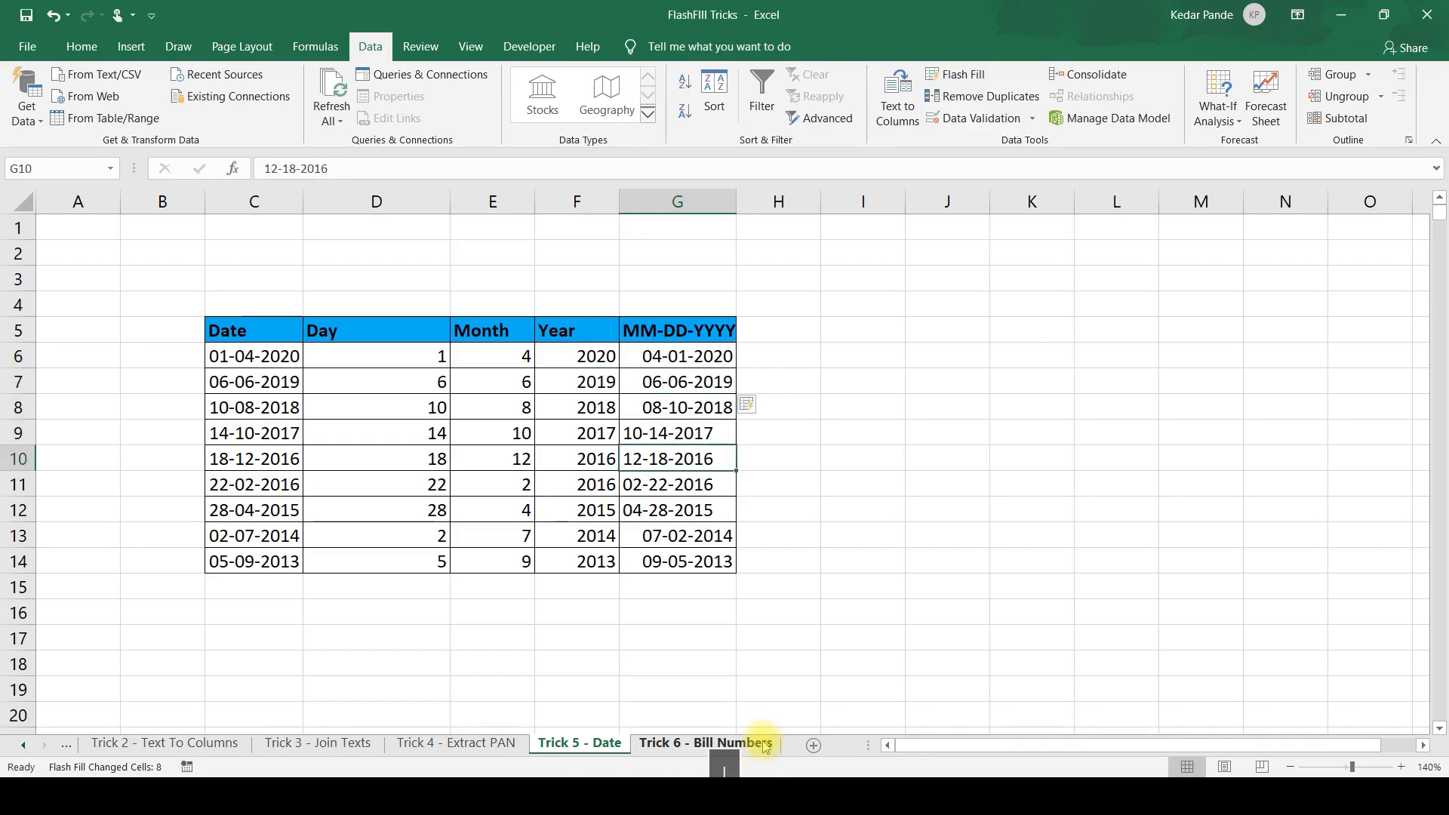
key("Down")
key("Down")
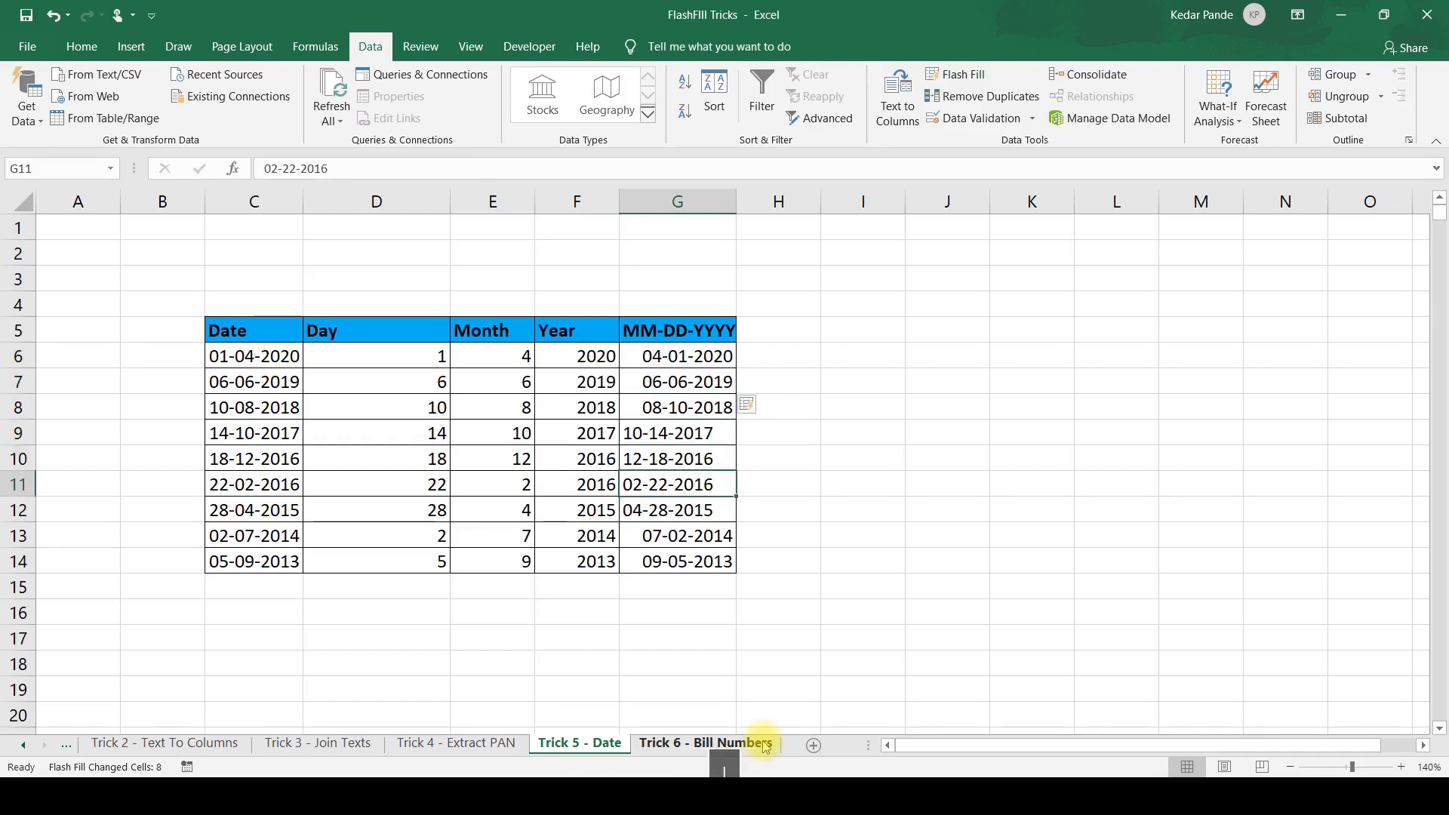
key("Up")
key("Up")
key("Up")
key("Down")
key("Down")
key("Down")
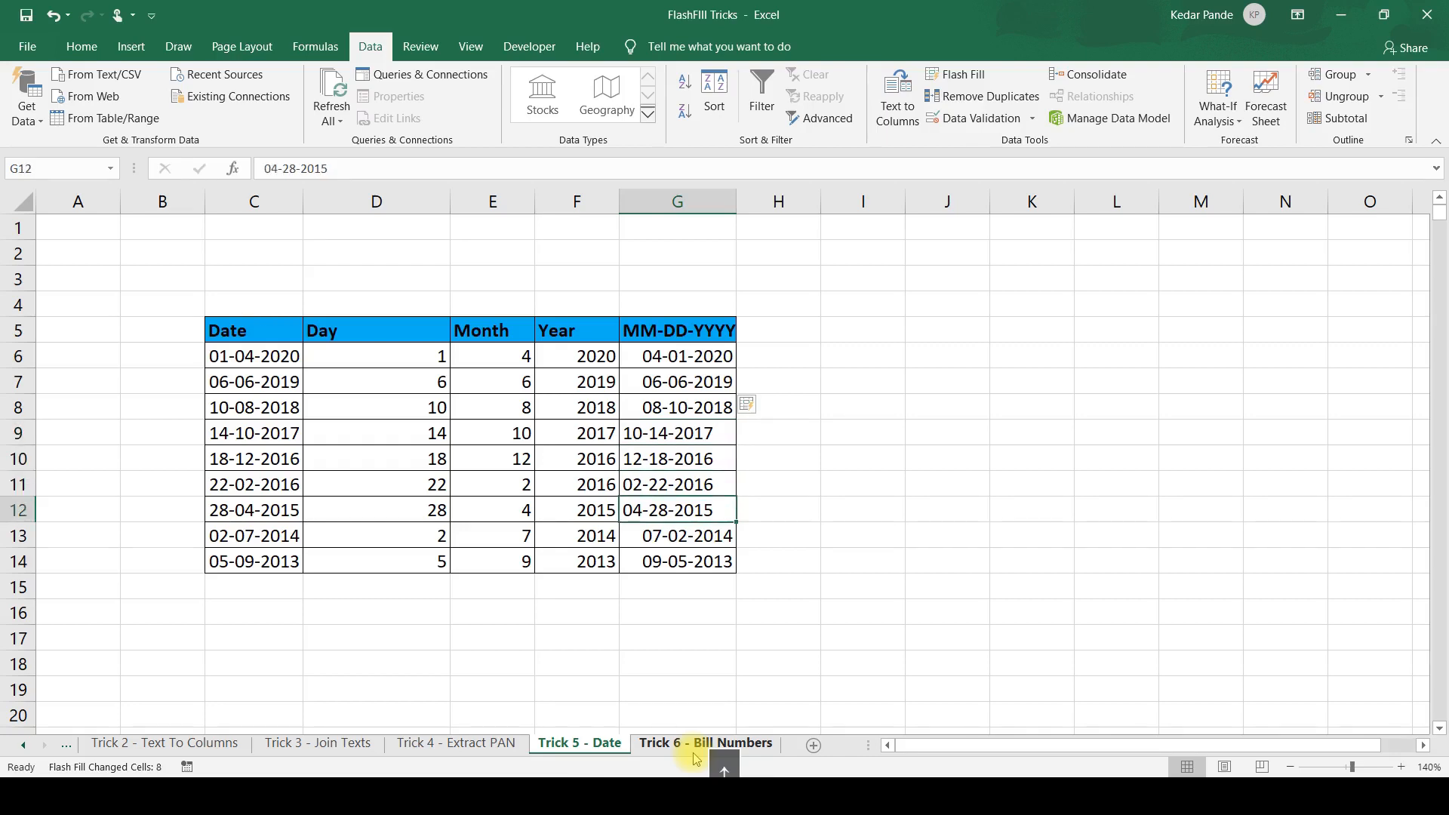
key("Up")
key("Up")
key("Up")
key("Up")
key("Down")
key("Down")
key("Down")
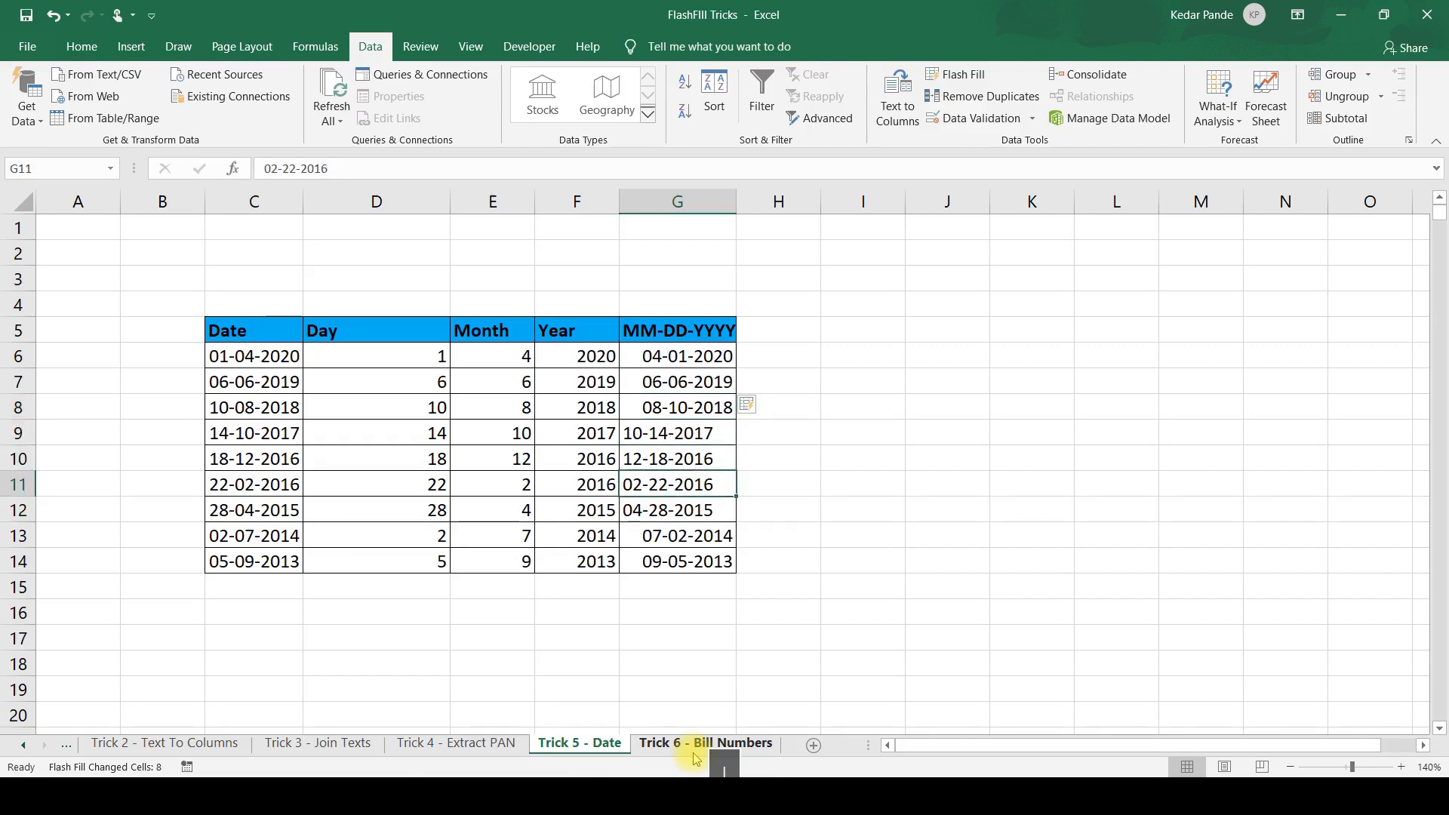
key("Down")
Open the Trick 6 - Bill Numbers sheet and look over the bill numbers in column C.
left_click(695, 752)
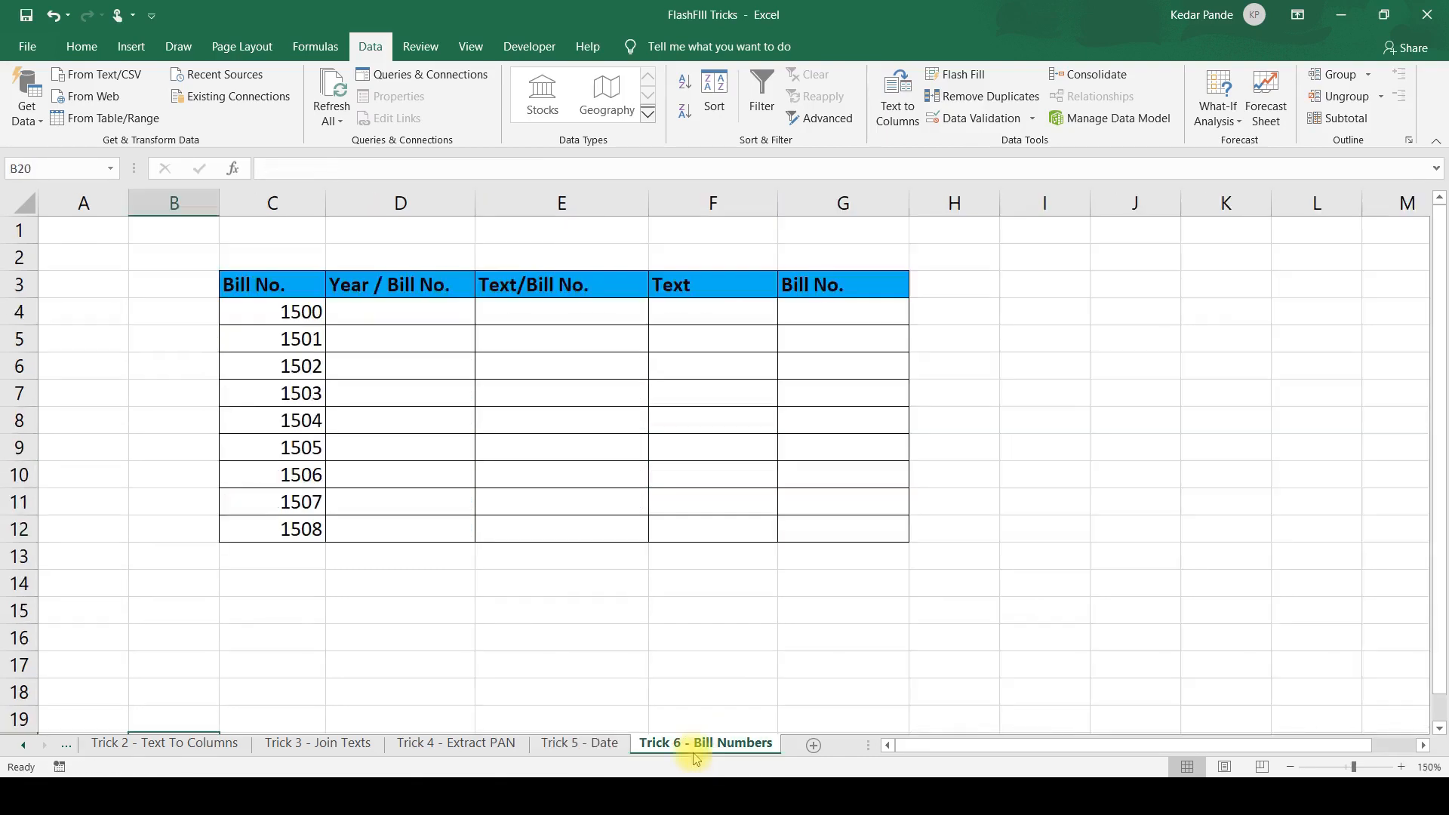
left_click(401, 326)
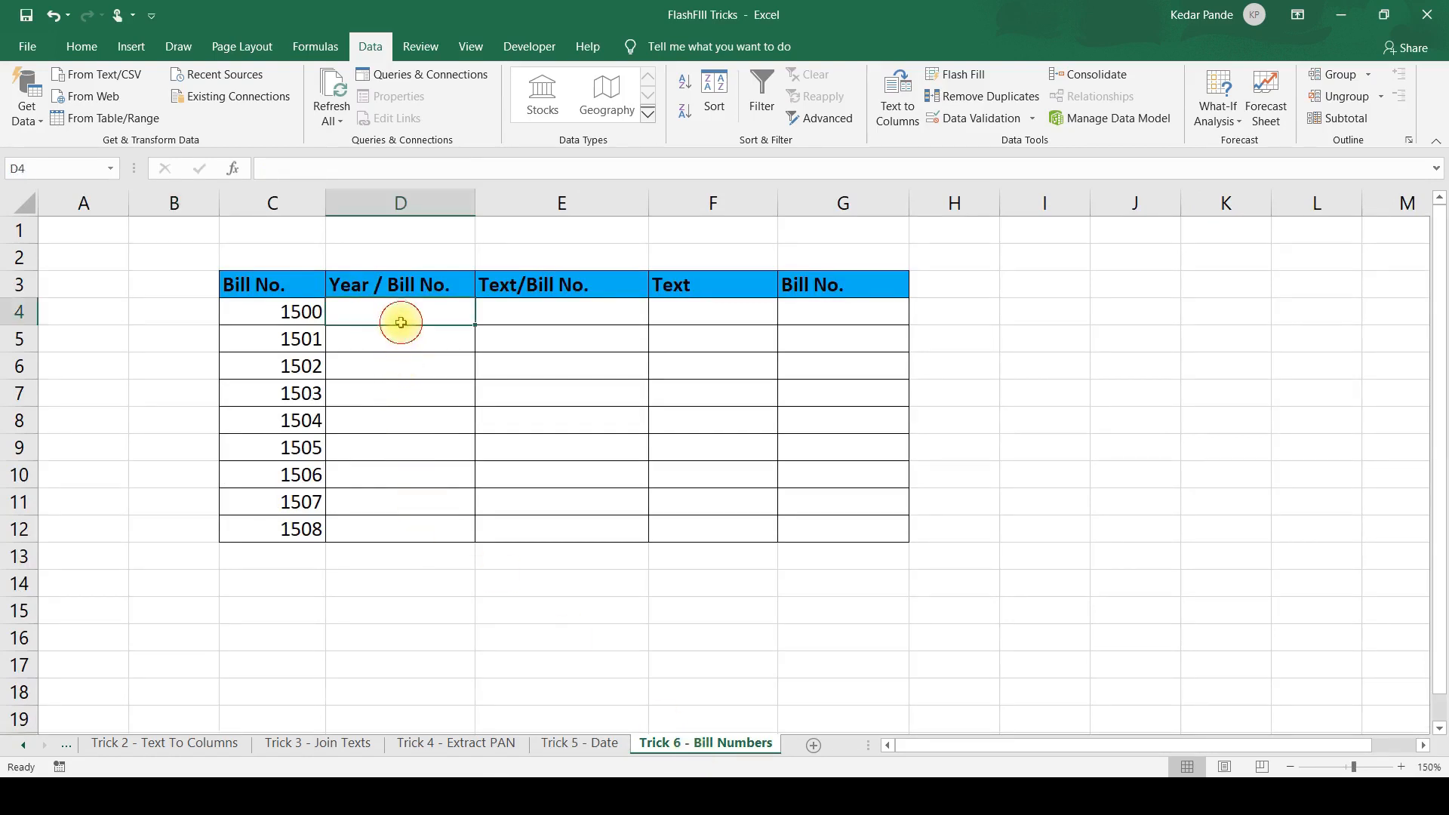
key("Left")
key("Down")
key("Down")
key("Down")
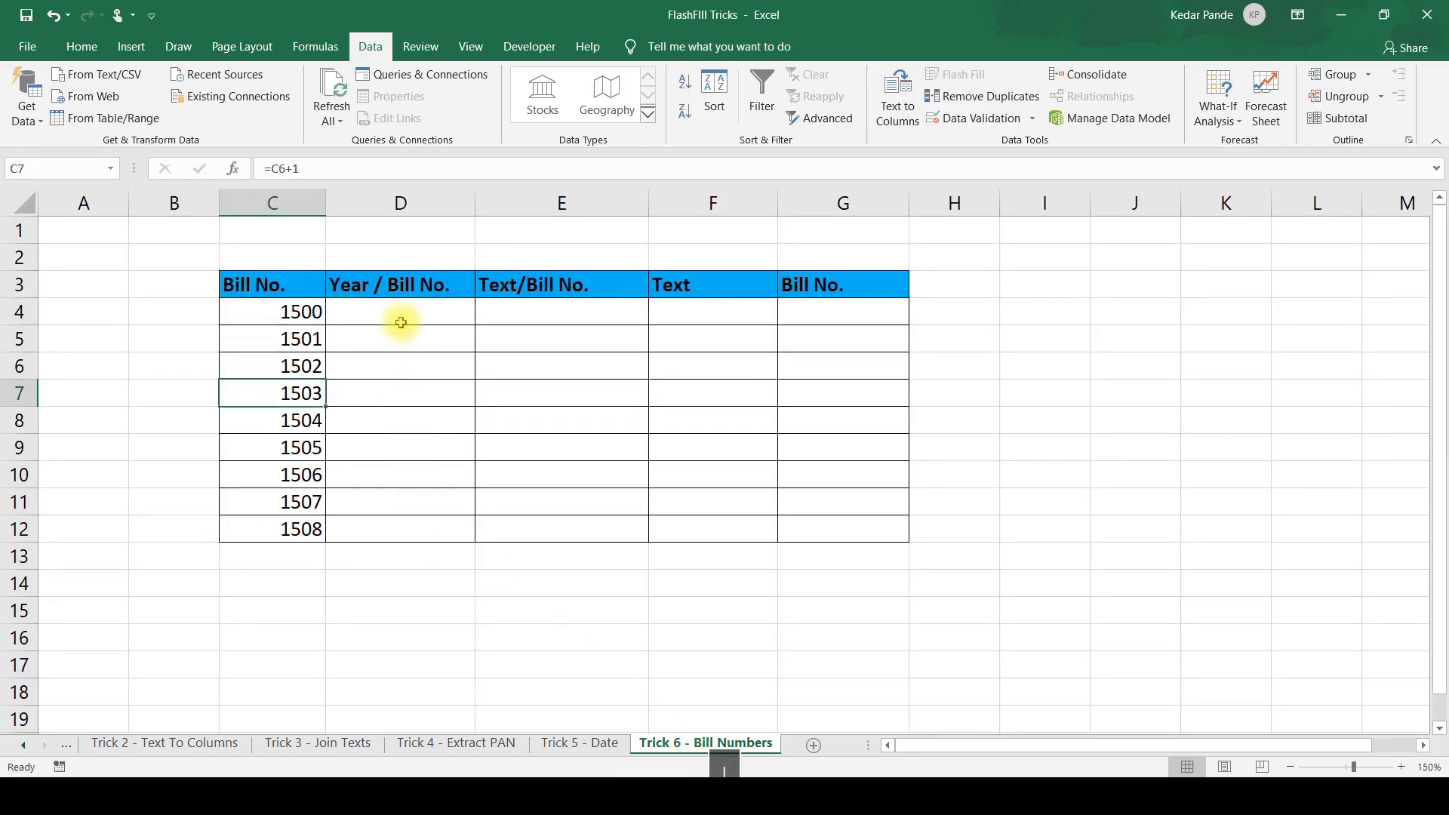
Enter 2020/1500 in D4 and Flash Fill the rest of the Year / Bill No. column from it.
key("Right")
key("Up")
key("Up")
key("Up")
type("2")
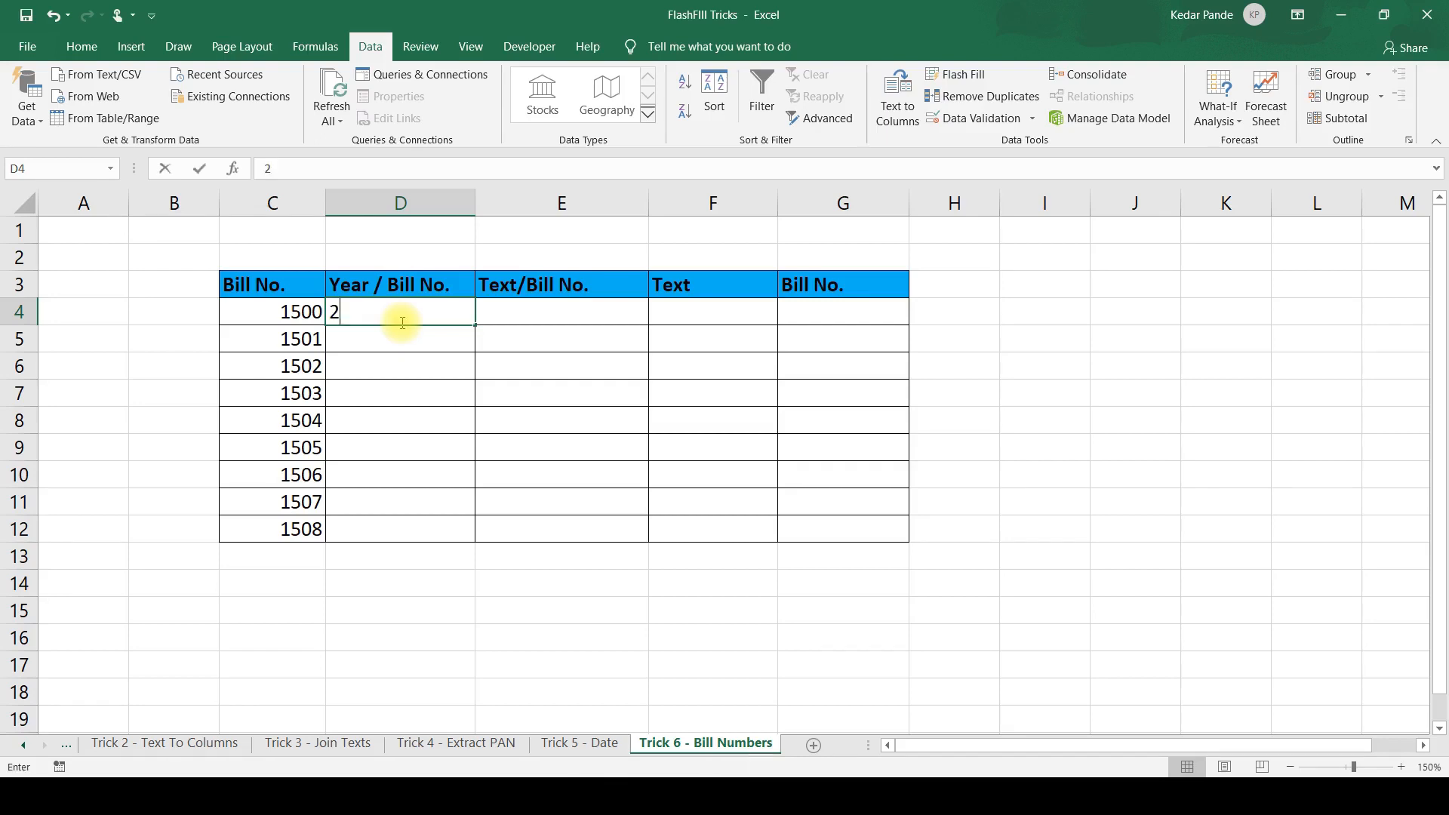
type("010")
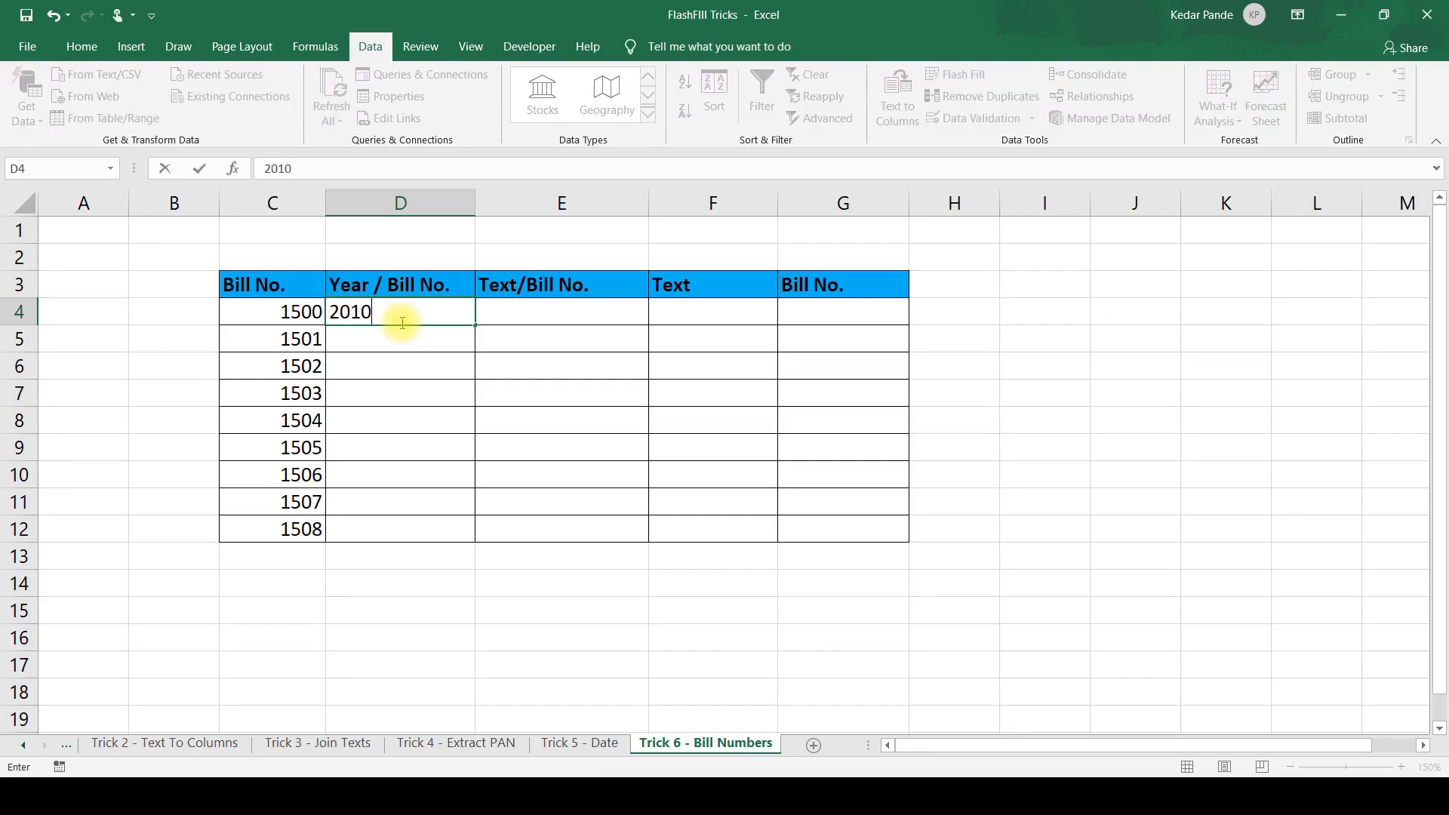
key("BackSpace")
key("BackSpace")
type("20/1500")
key("Return")
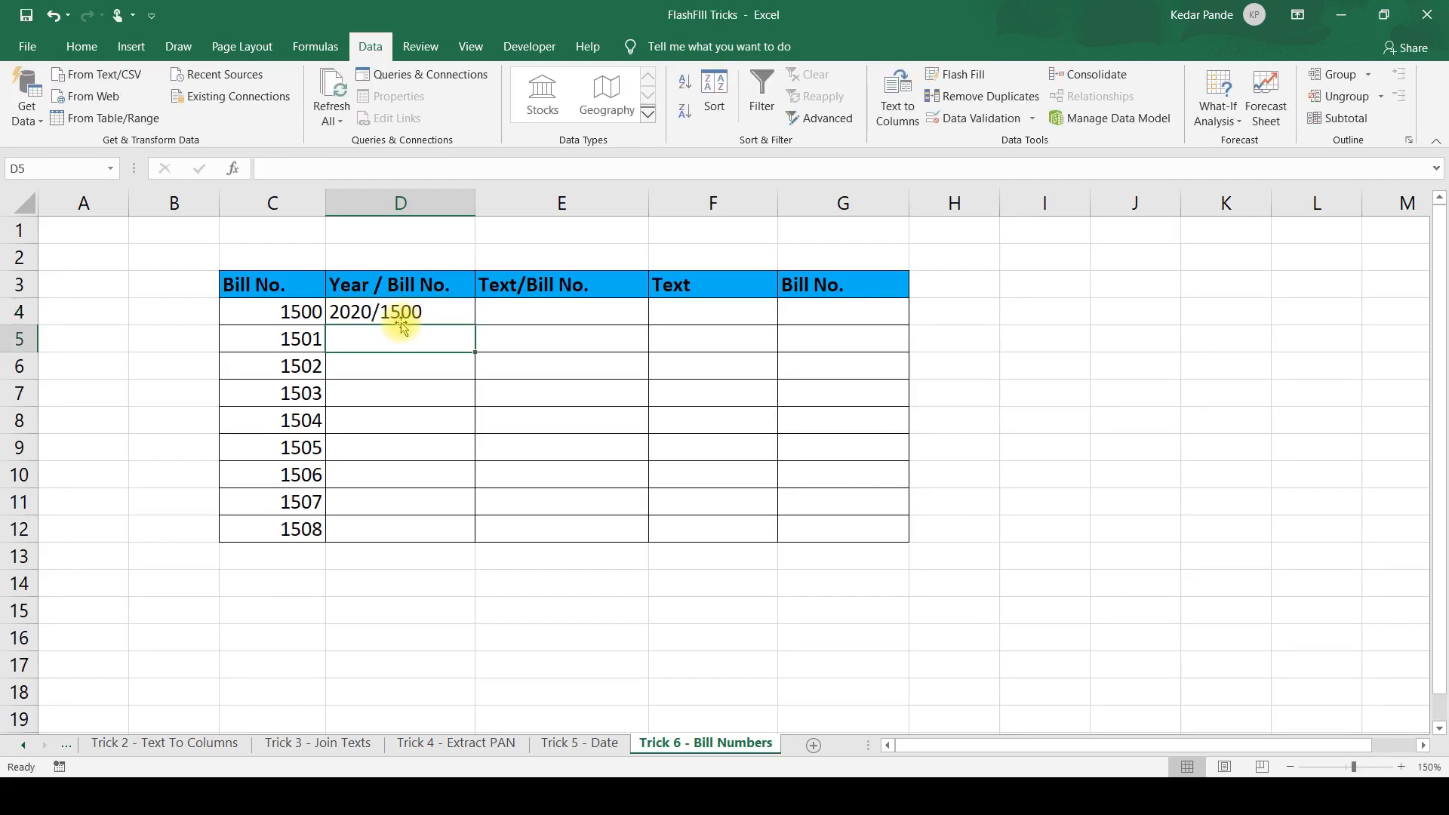
key("ctrl+e")
Check the Flash Filled Year / Bill No. values in D4:D12 against the bill numbers in column C.
key("Up")
key("Down")
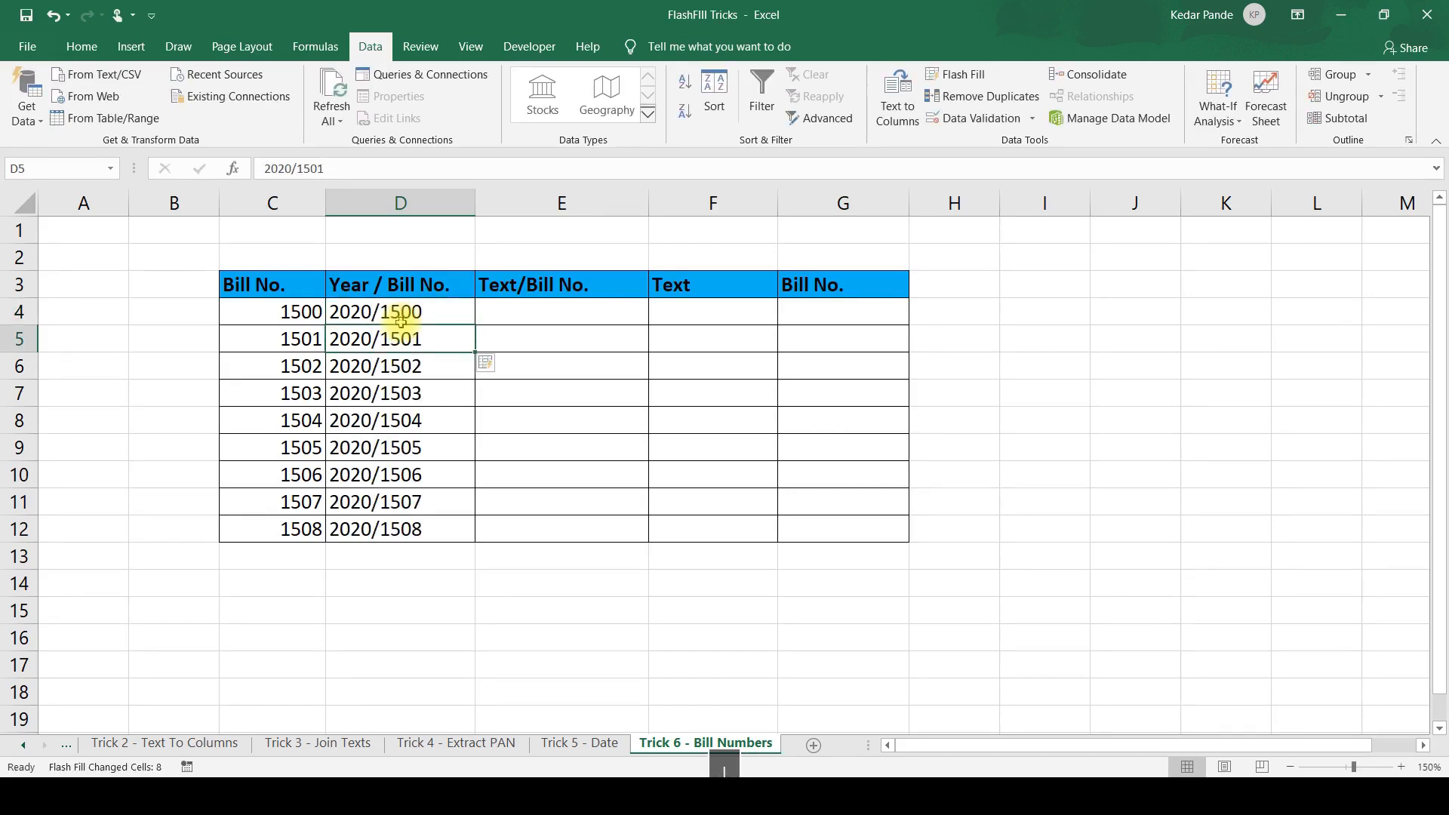
key("Down")
key("Down")
key("Down")
key("Down")
key("Down")
key("Down")
key("Down")
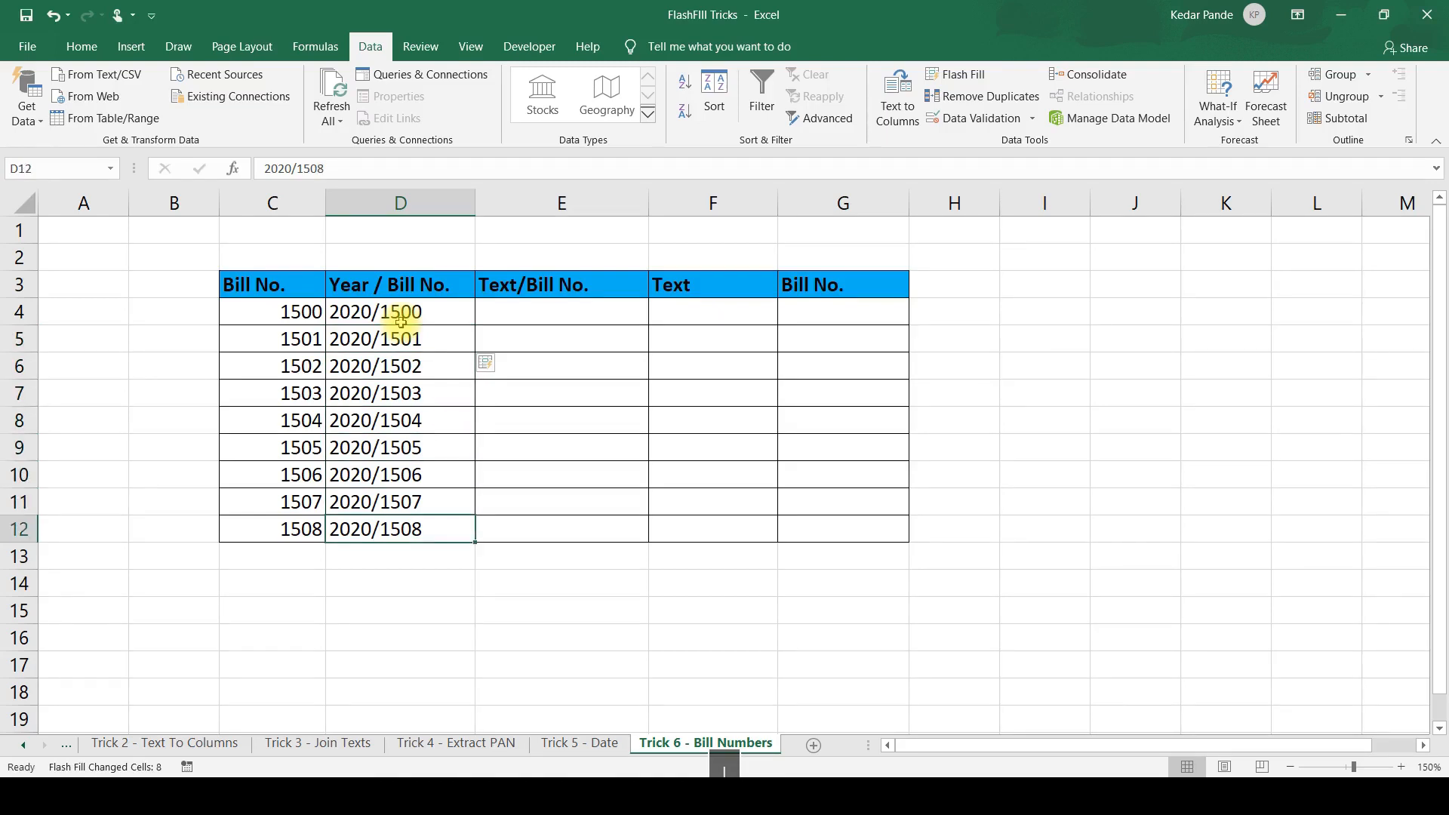
key("Up")
key("Up")
key("Up")
key("Up")
key("Up")
key("Up")
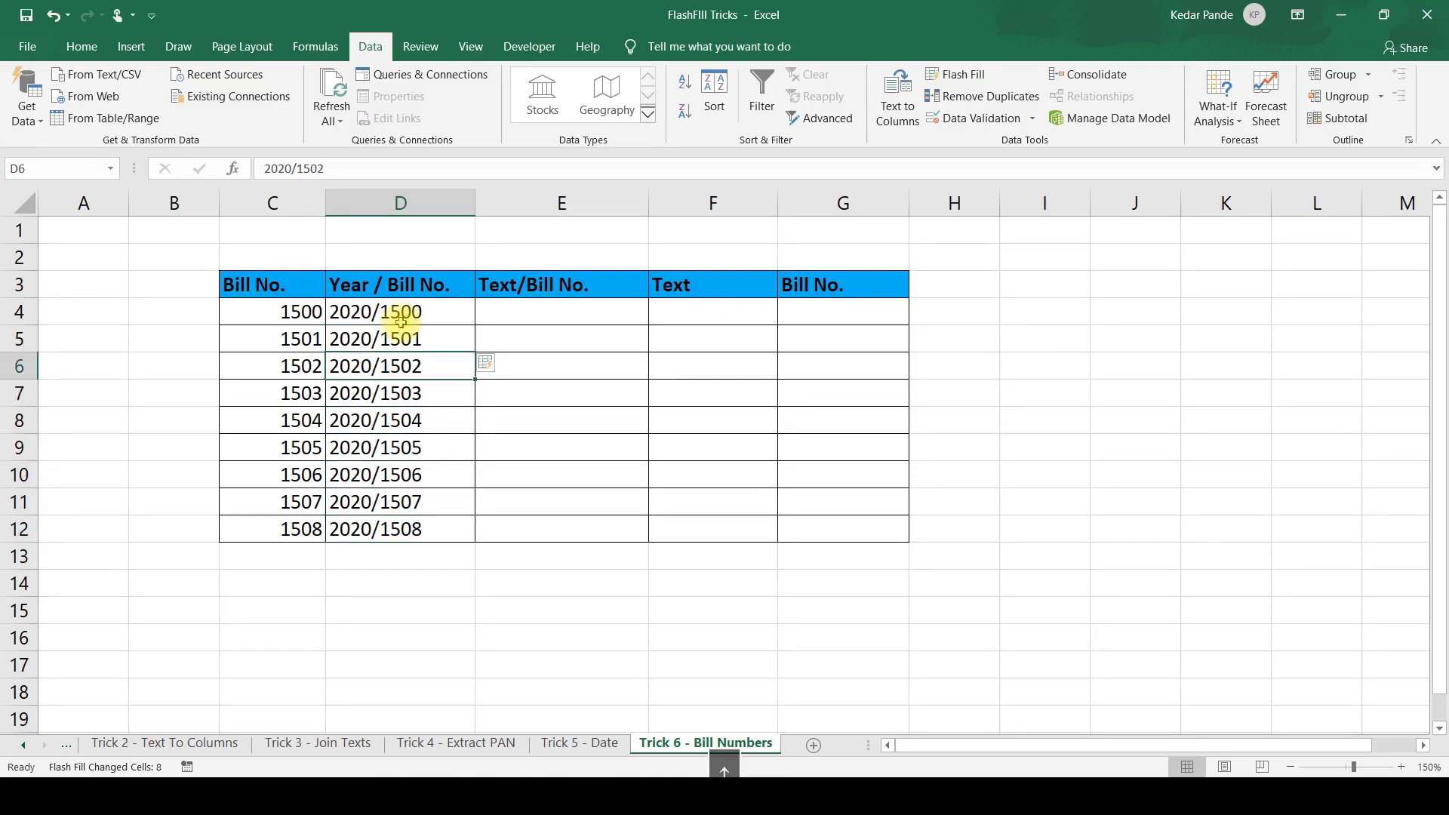
key("Up")
key("Up")
Enter A/1500 in E4 and Flash Fill the rest of the Text/Bill No. column from it.
key("Right")
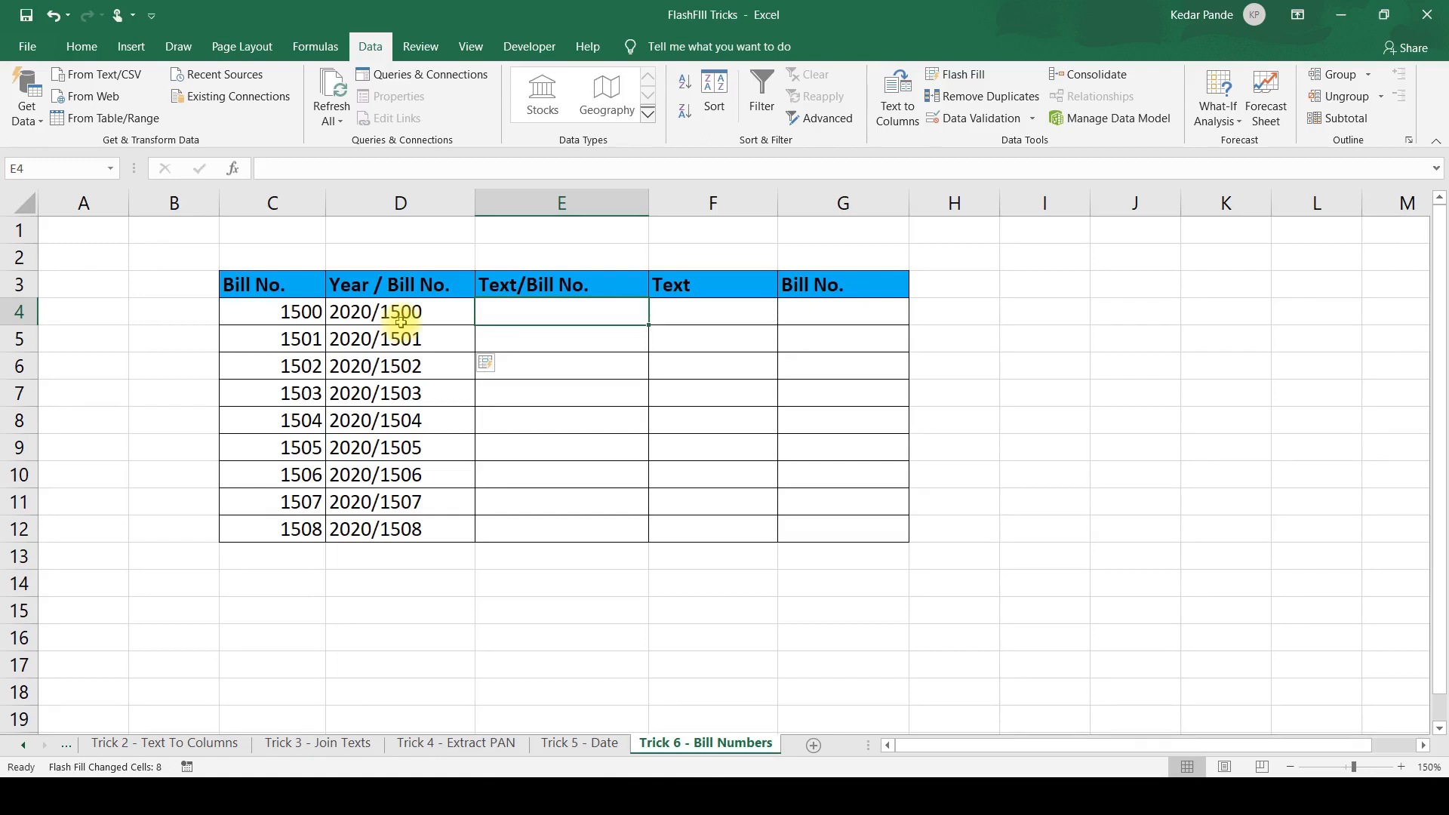
type("A")
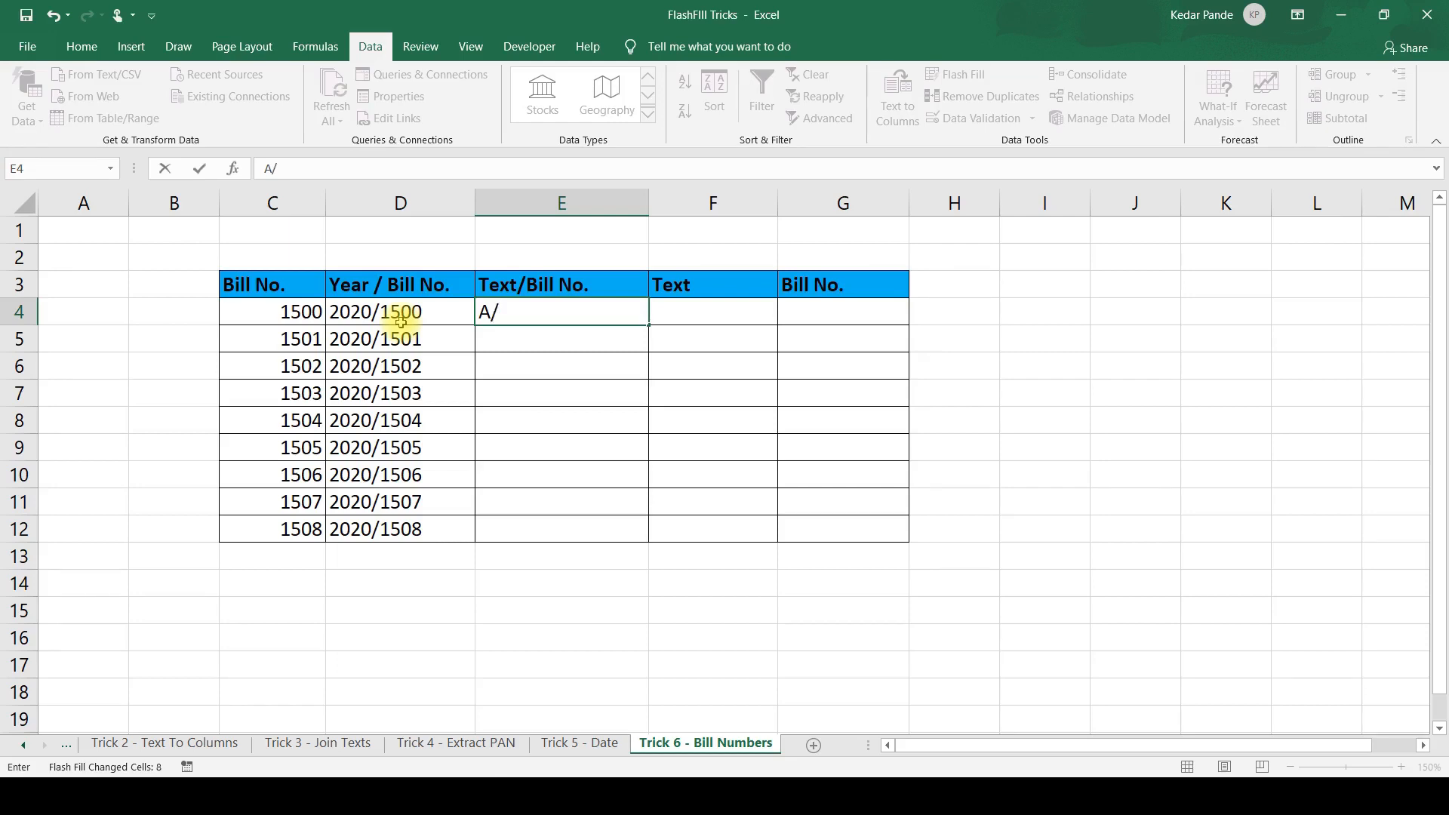
type("/1500")
key("Return")
key("ctrl+e")
Review the Flash Filled Text/Bill No. entries in column E and the empty Text and Bill No. columns beside them.
key("Down")
key("Down")
key("Down")
key("Down")
key("Down")
key("Down")
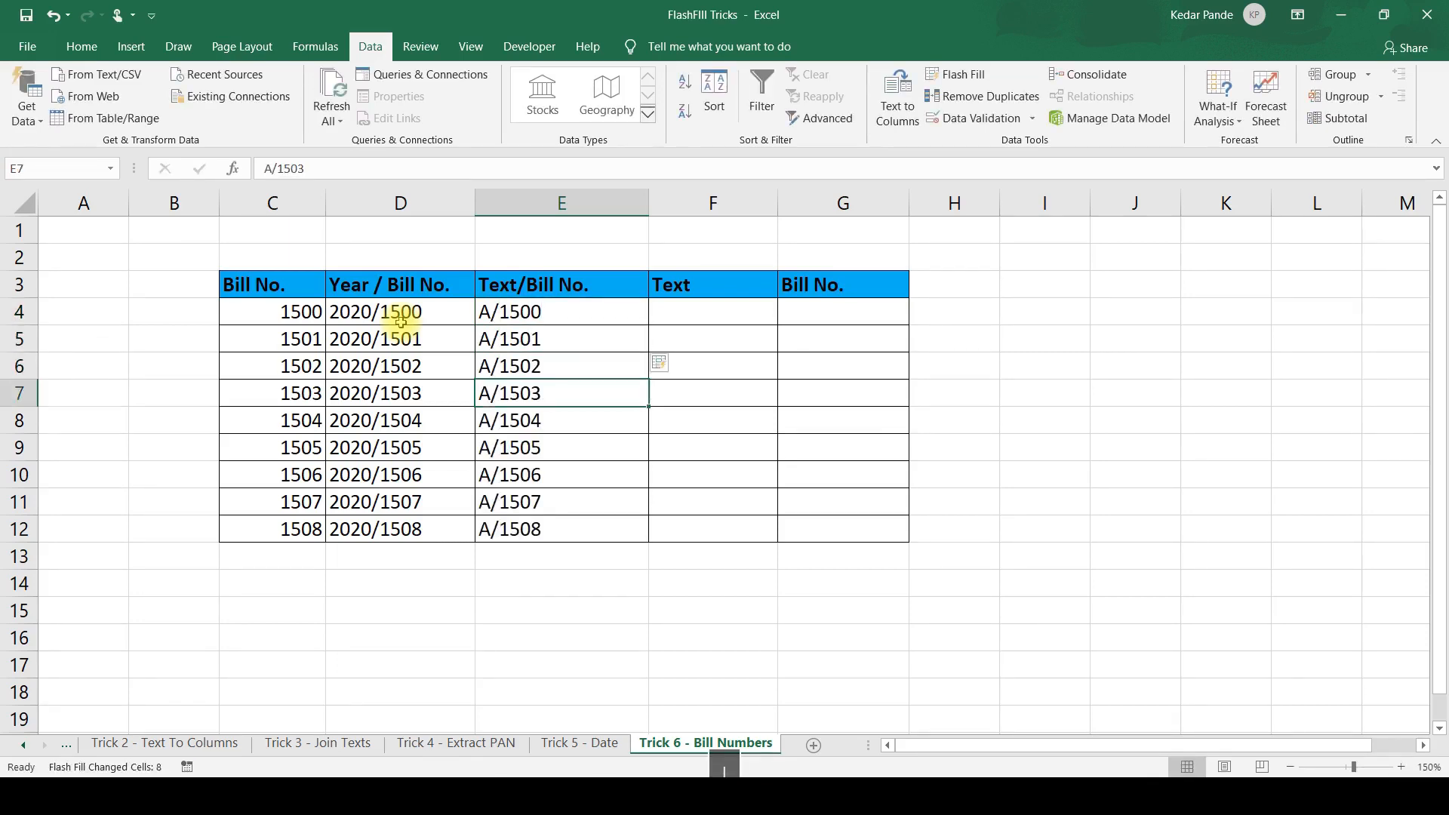
key("Up")
key("Up")
key("Up")
key("Up")
key("Up")
key("Up")
key("Up")
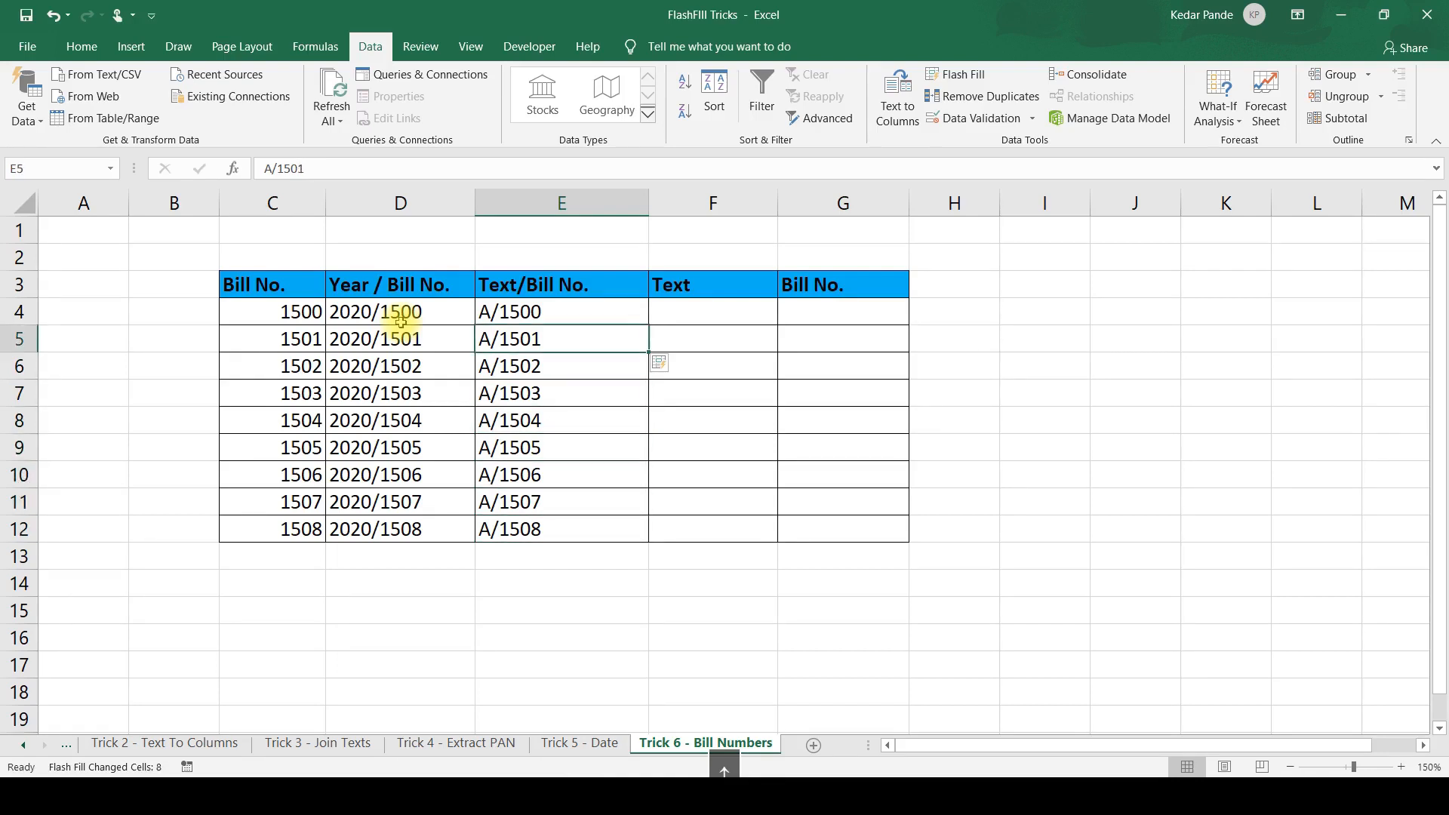
key("Right")
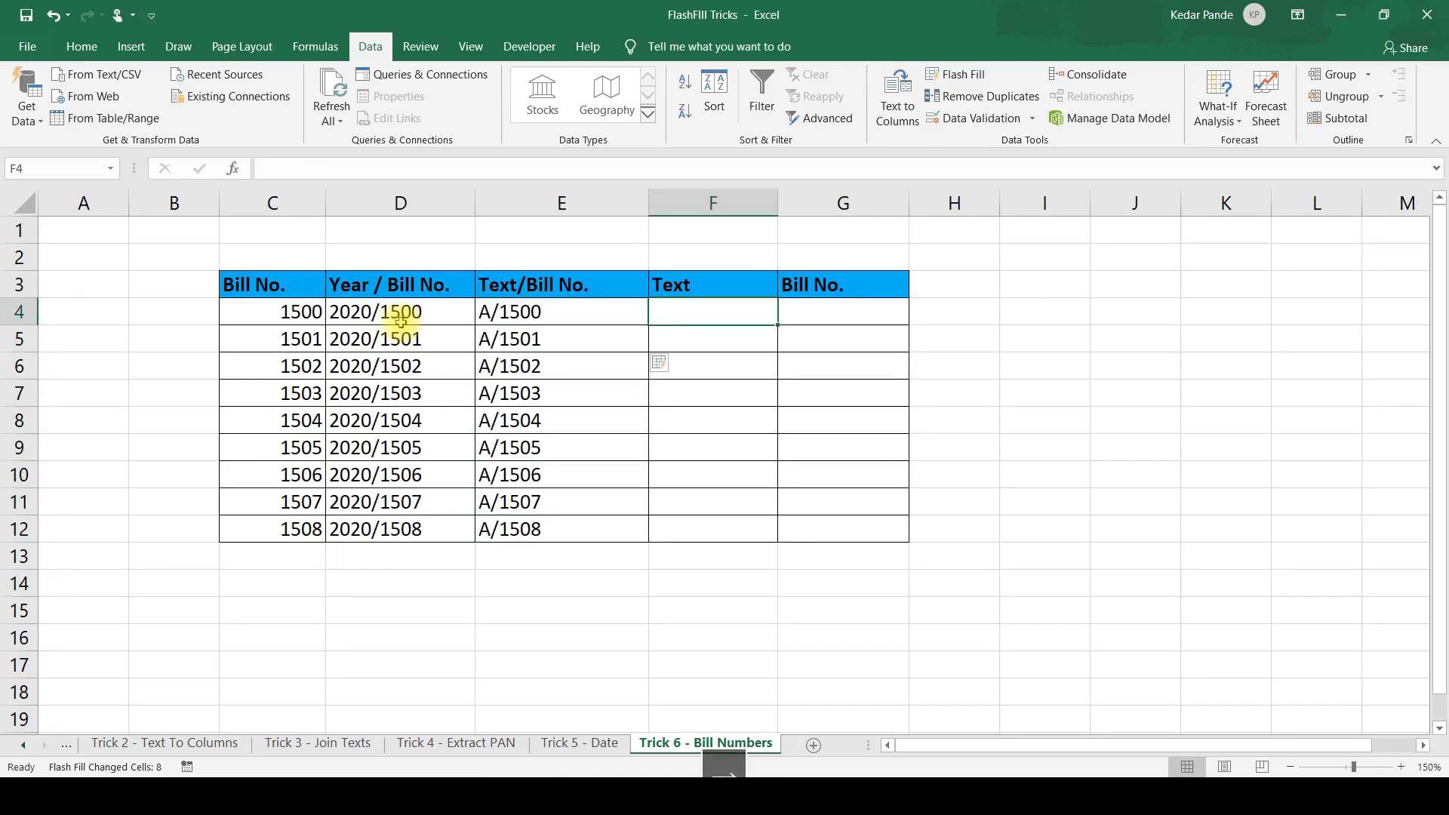
key("Left")
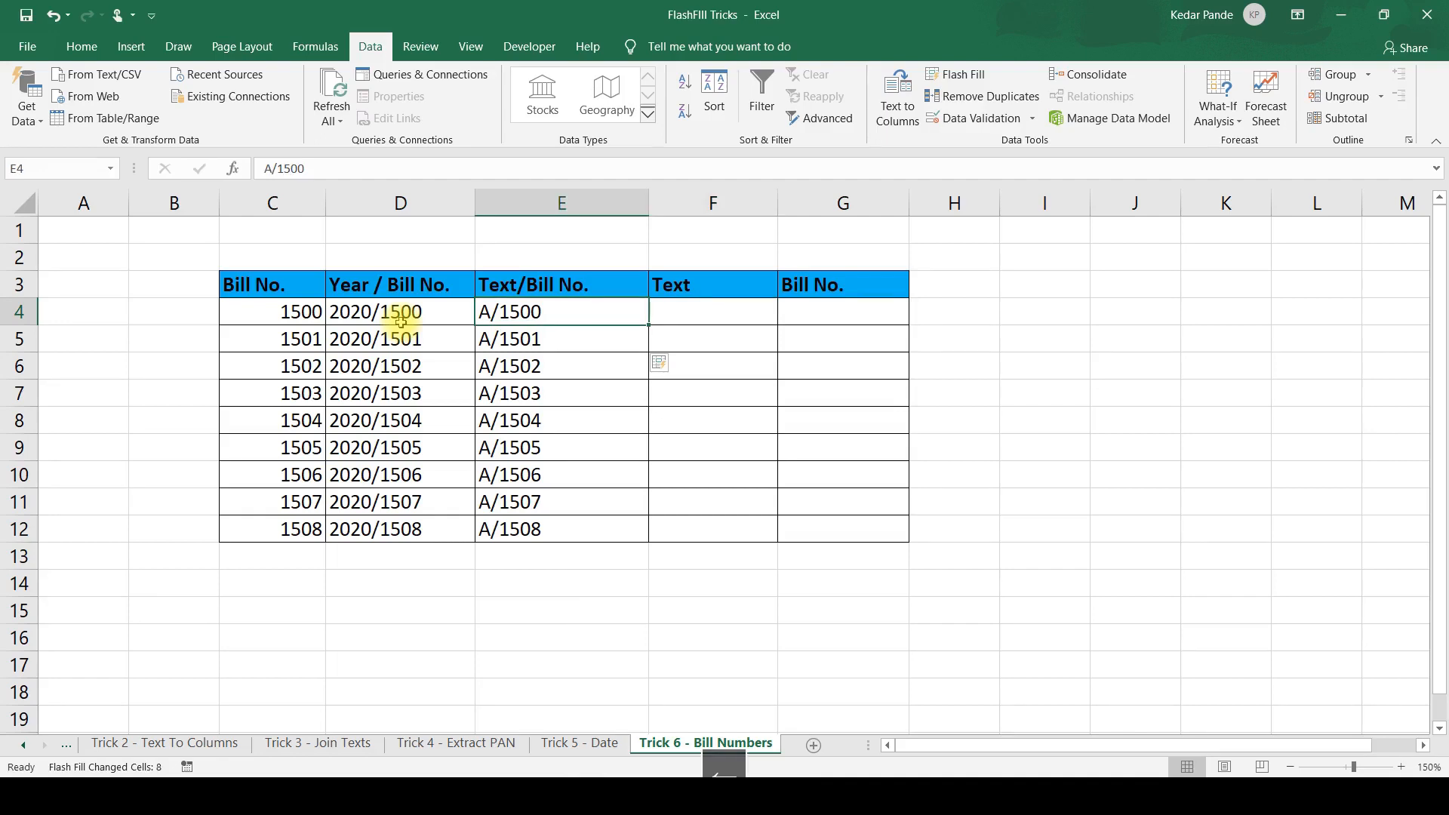
key("Right")
key("Left")
key("Down")
key("Up")
key("ctrl+shift+Down")
key("Right")
key("Right")
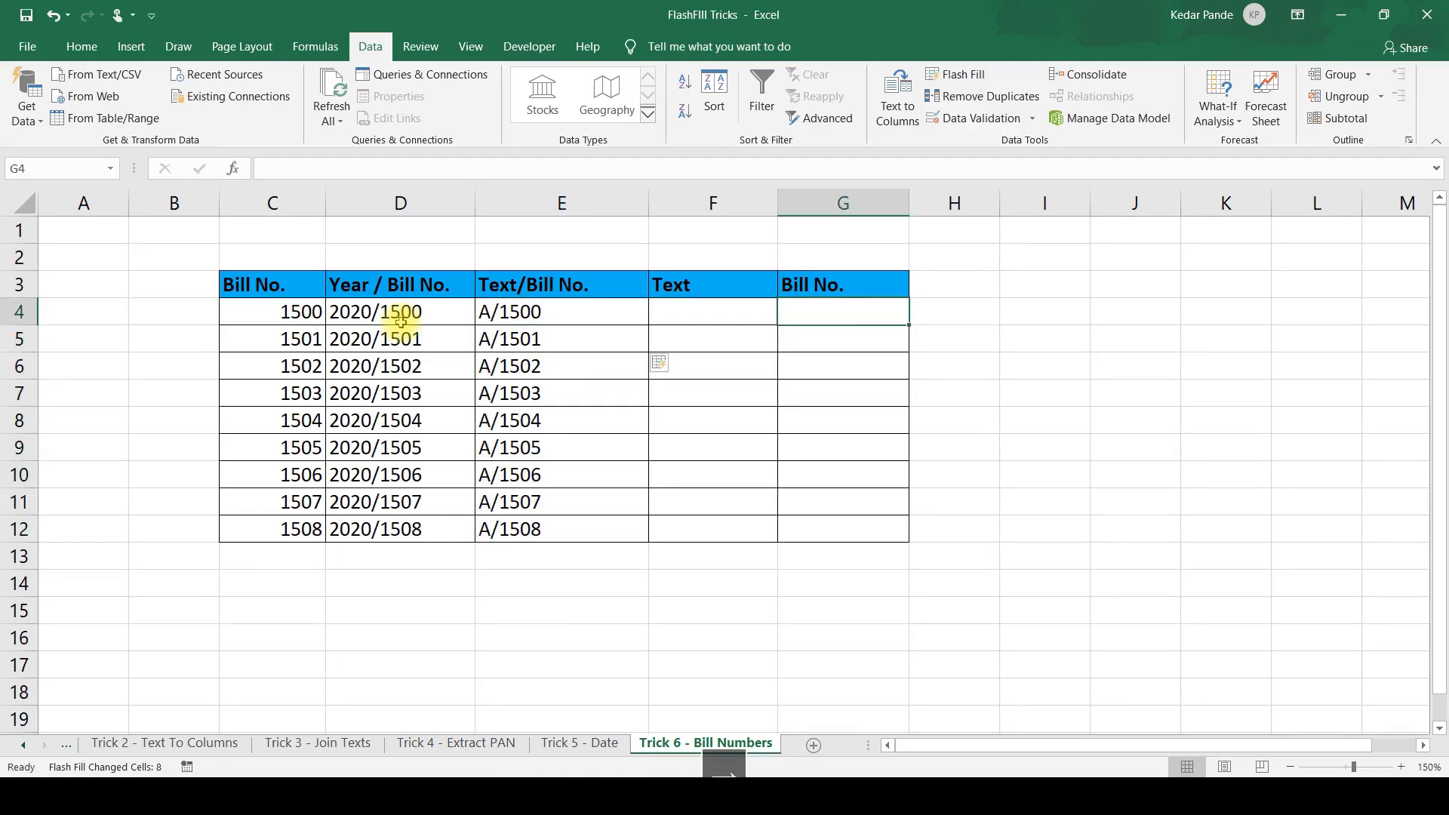
Enter A in F4 as the text part of its entry and Flash Fill the rest of the Text column.
key("Left")
type("A")
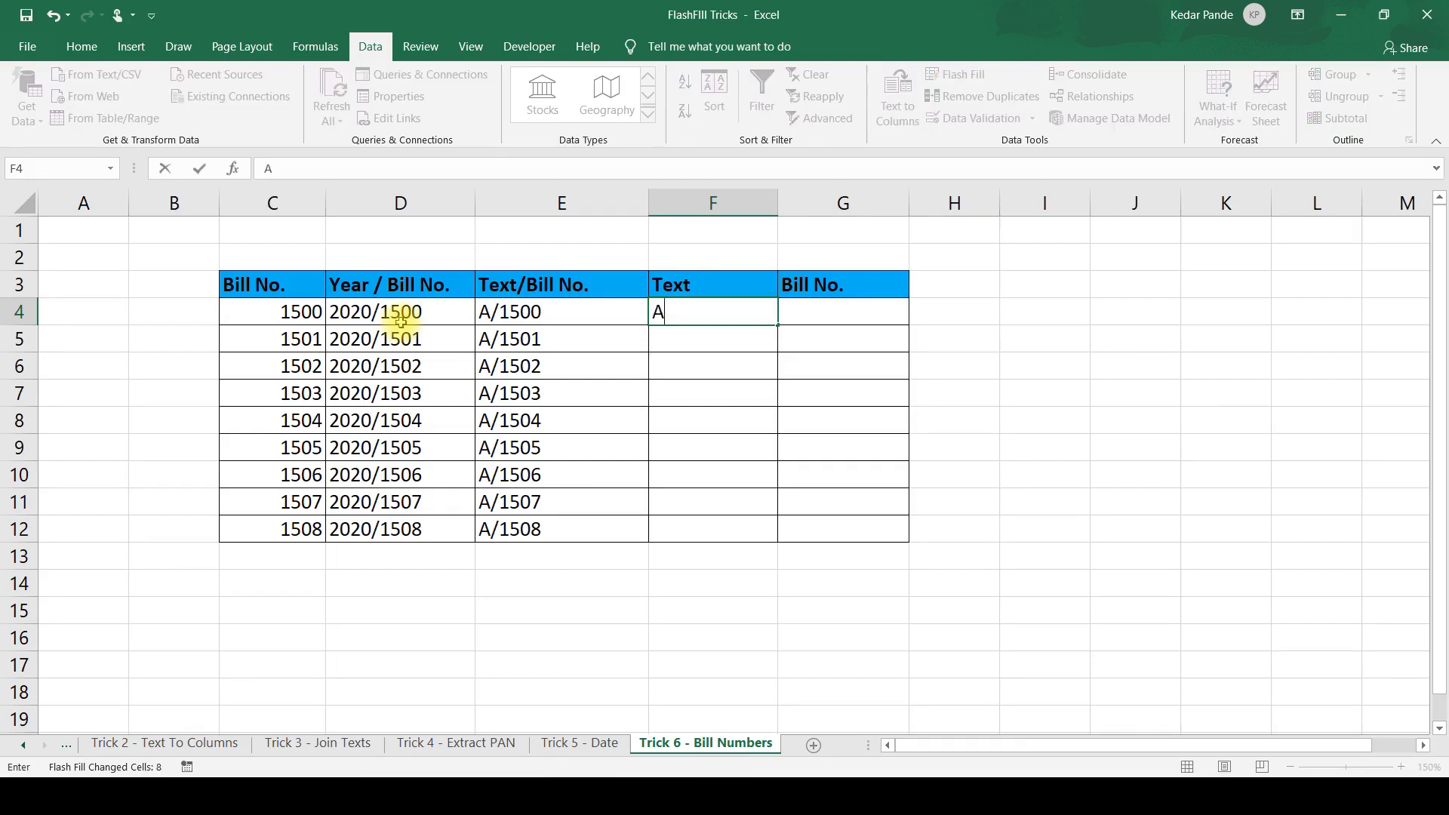
key("Return")
key("ctrl+e")
key("Up")
Enter 1500 in G4 as the number part of its entry, Flash Fill the rest of column G, and check the filled values.
key("Right")
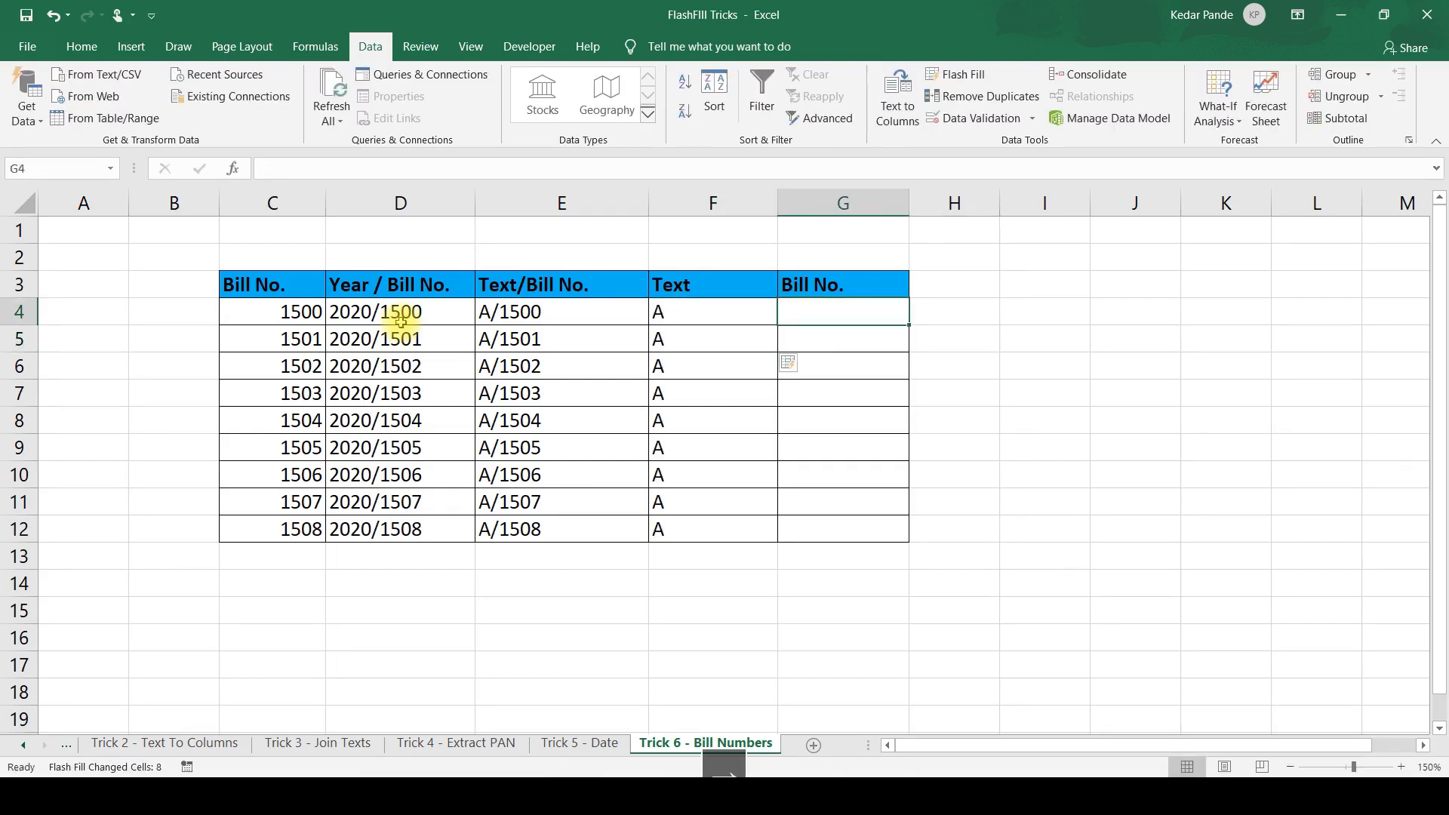
type("1500")
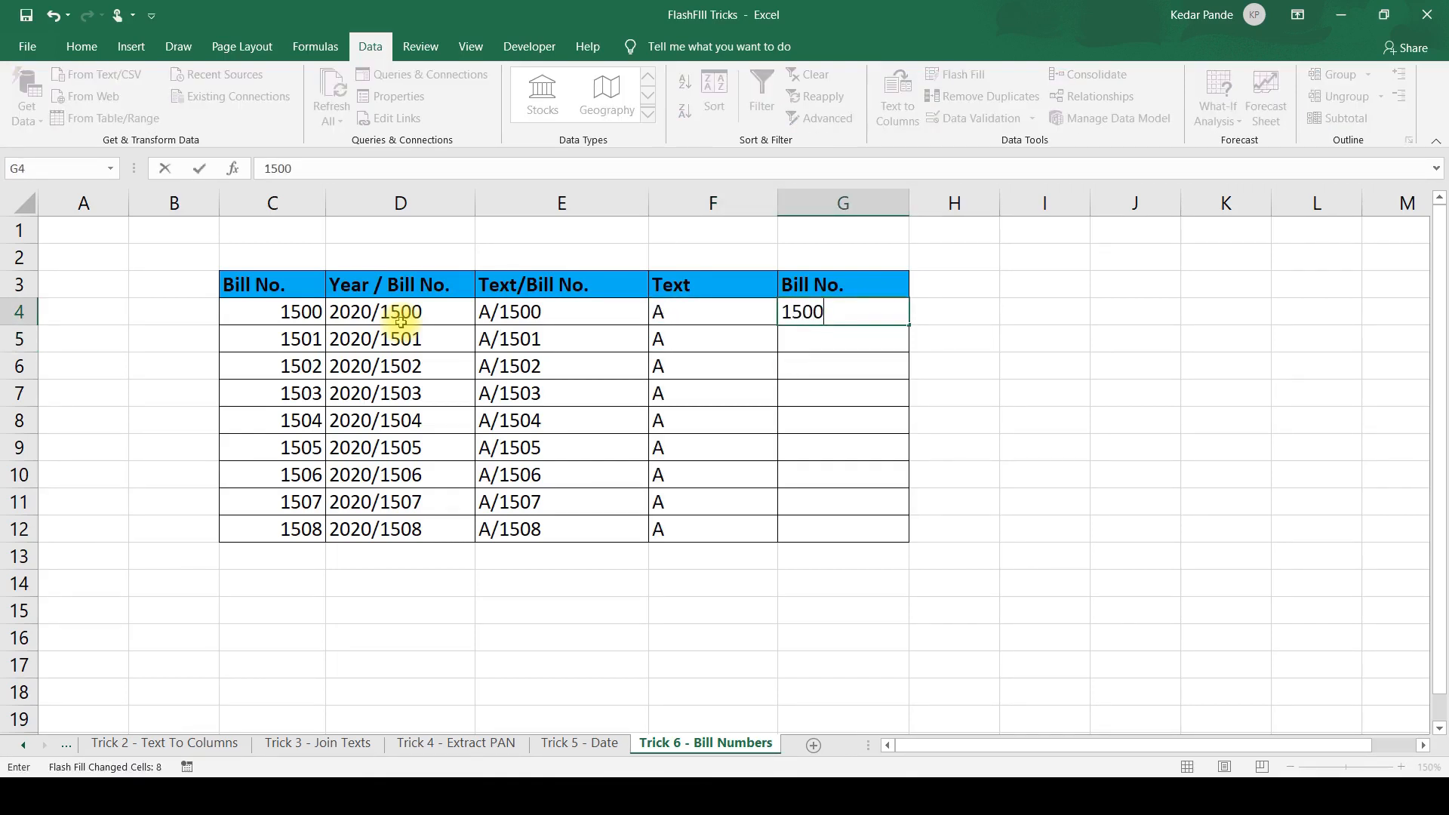
key("Return")
key("ctrl+e")
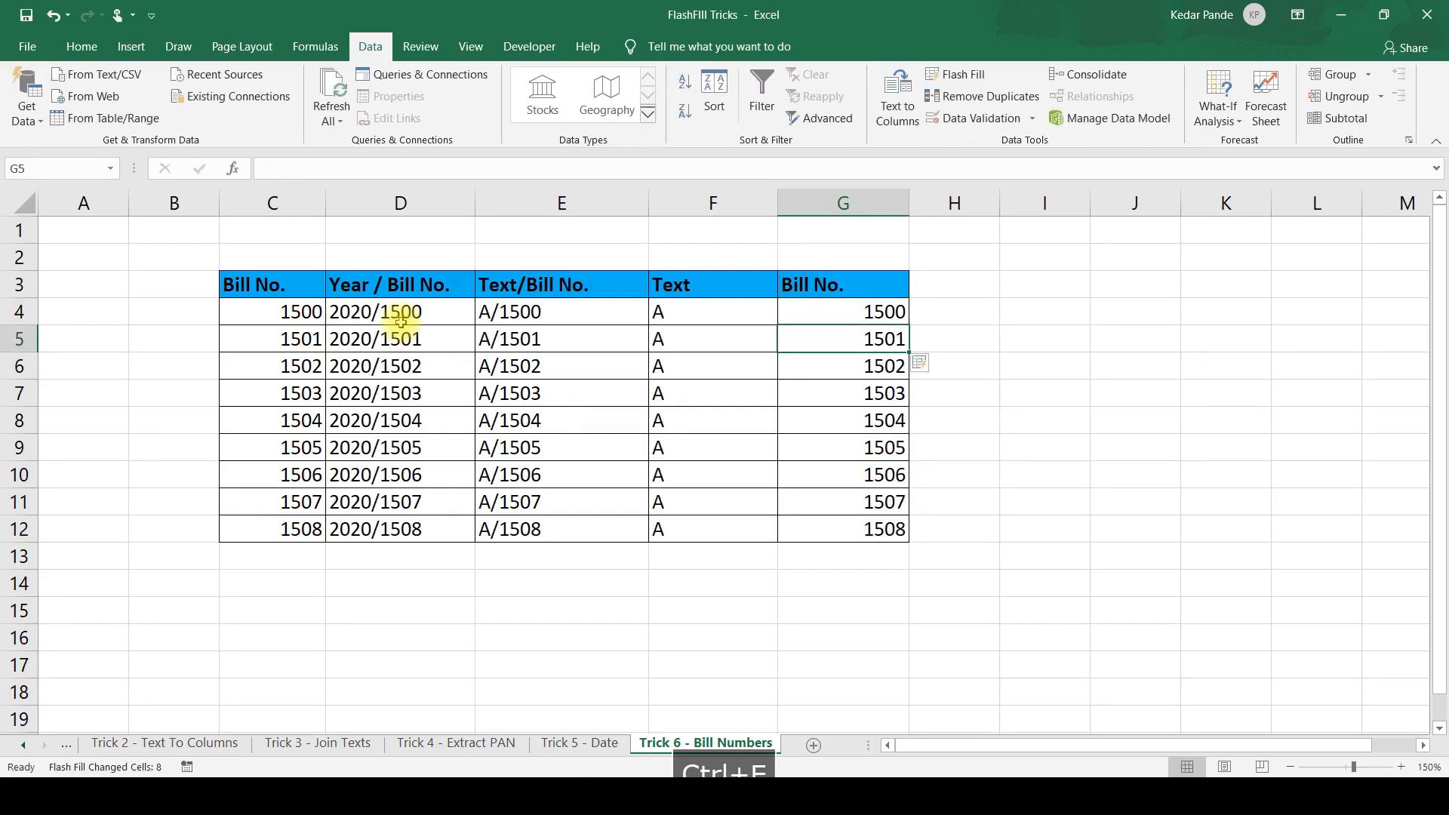
key("Down")
key("Down")
key("Down")
key("Down")
key("Down")
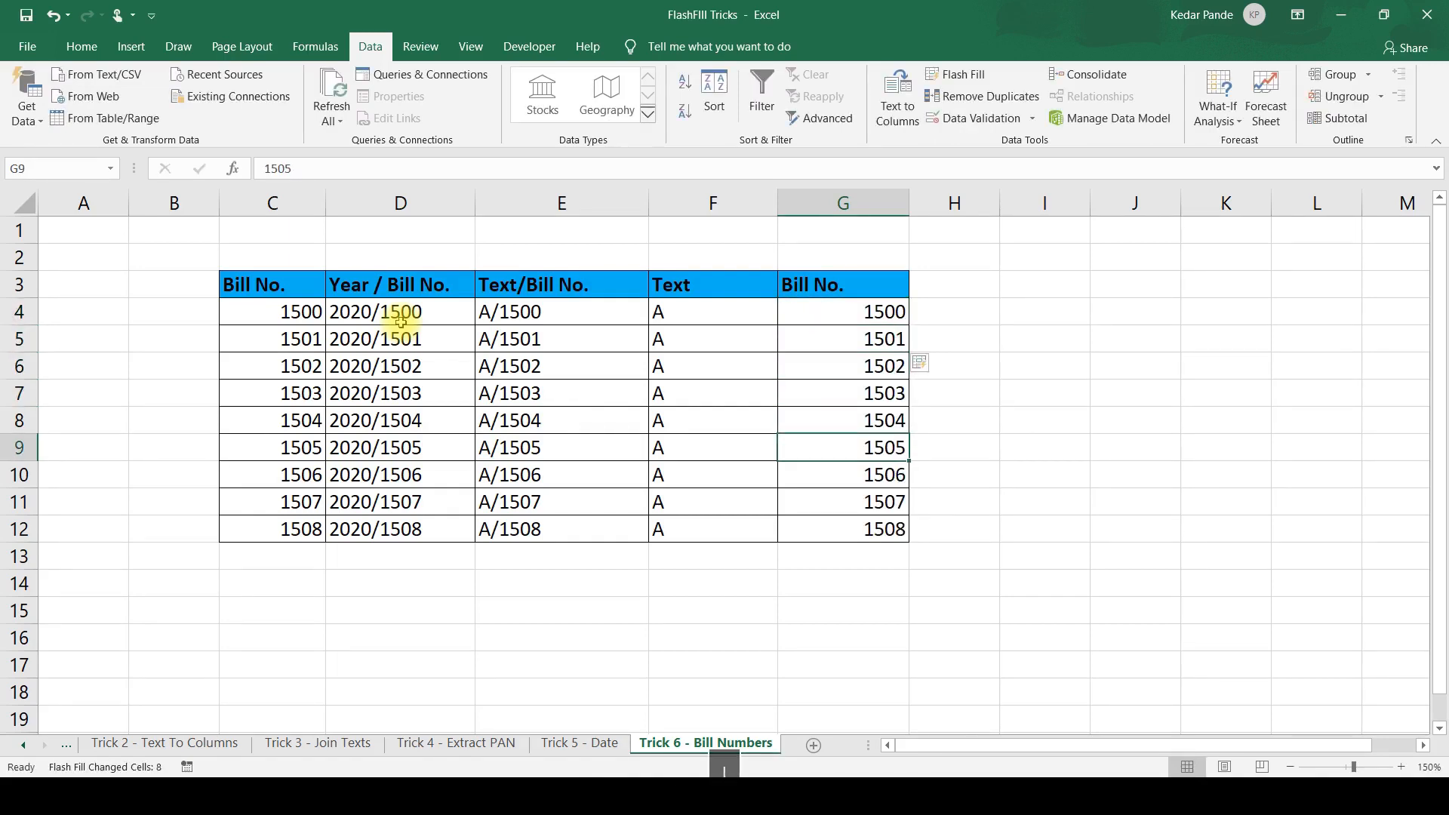
key("Down")
key("Down")
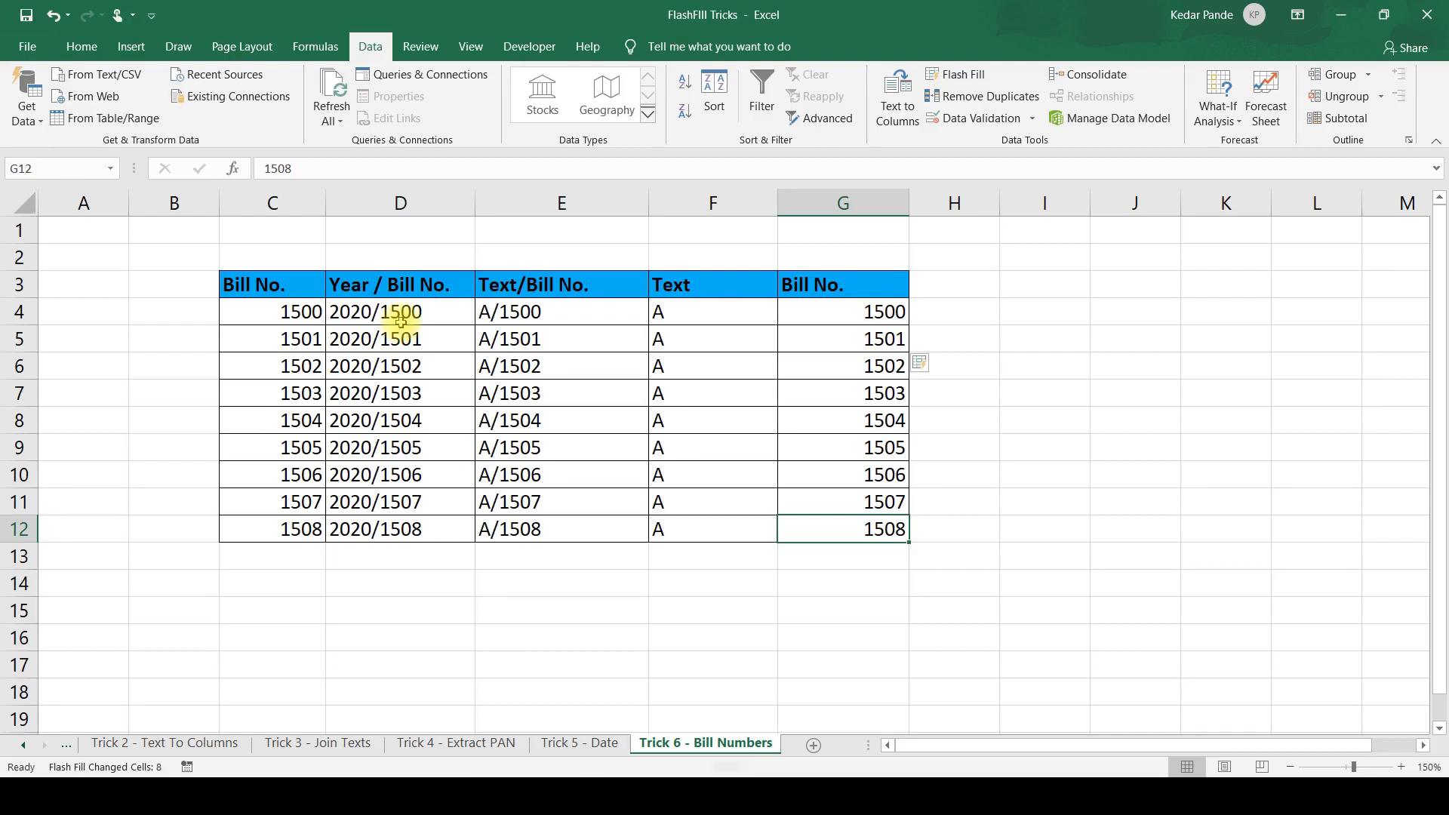